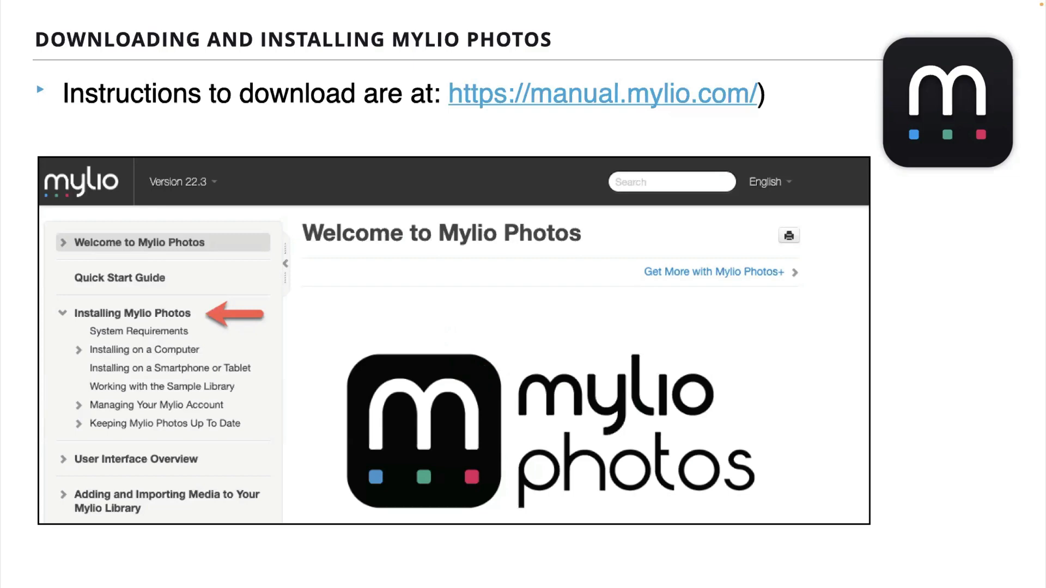
key(Right)
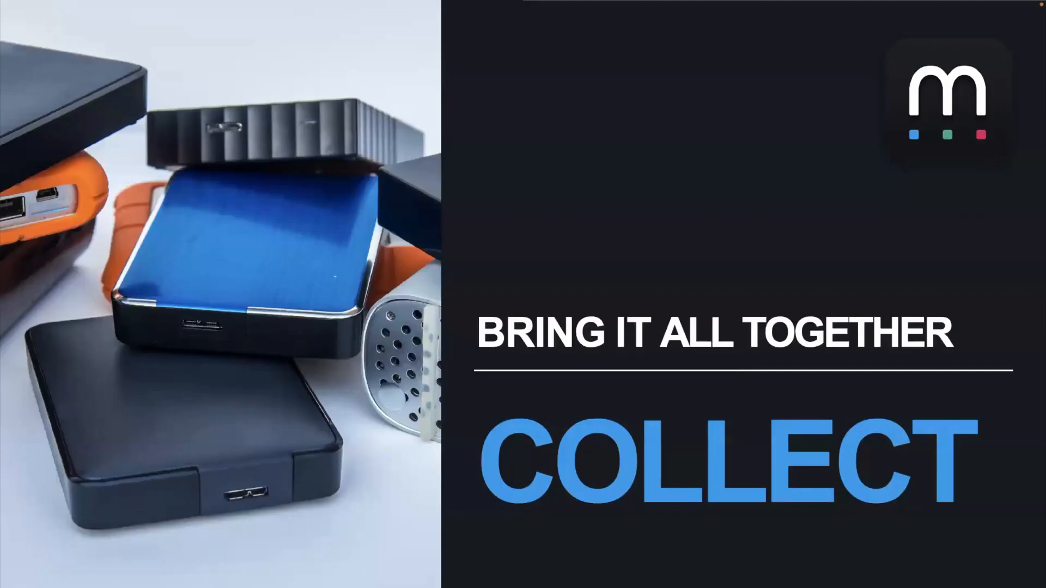
key(Right)
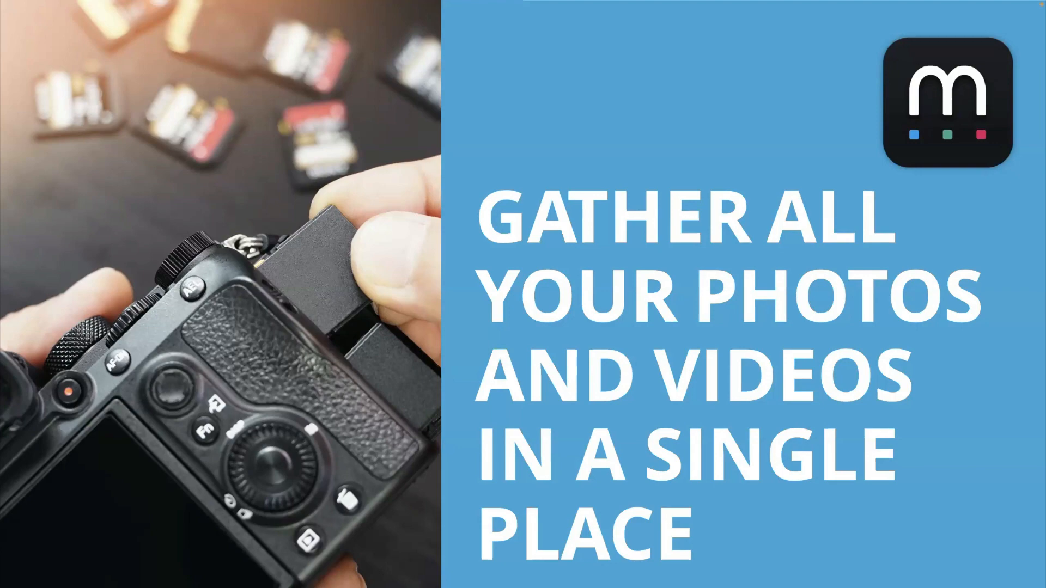
key(Right)
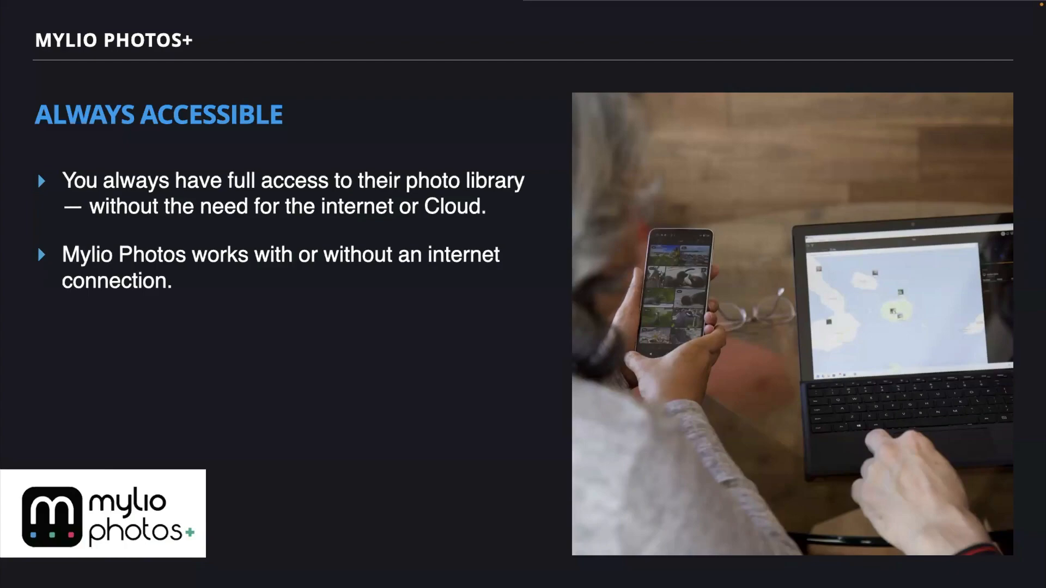
key(Right)
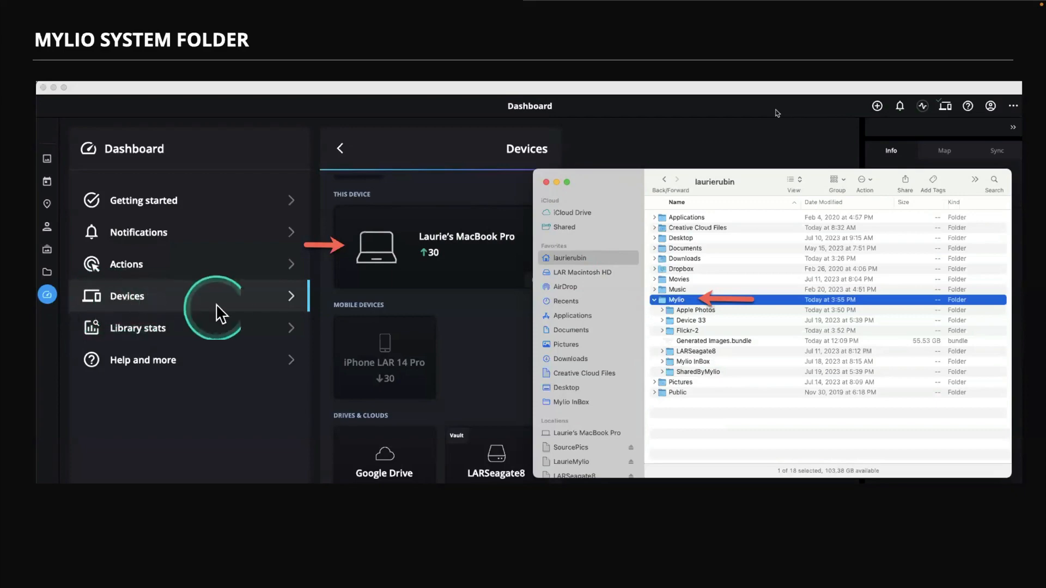
Switch to Mylio Photos and open the Devices list in the Dashboard
key(super+Tab)
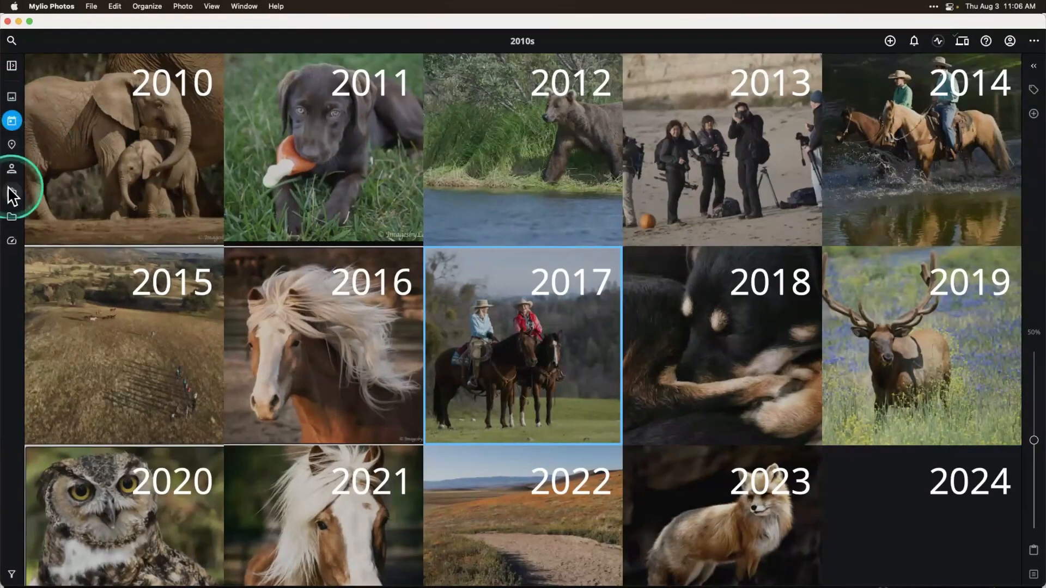
click(12, 243)
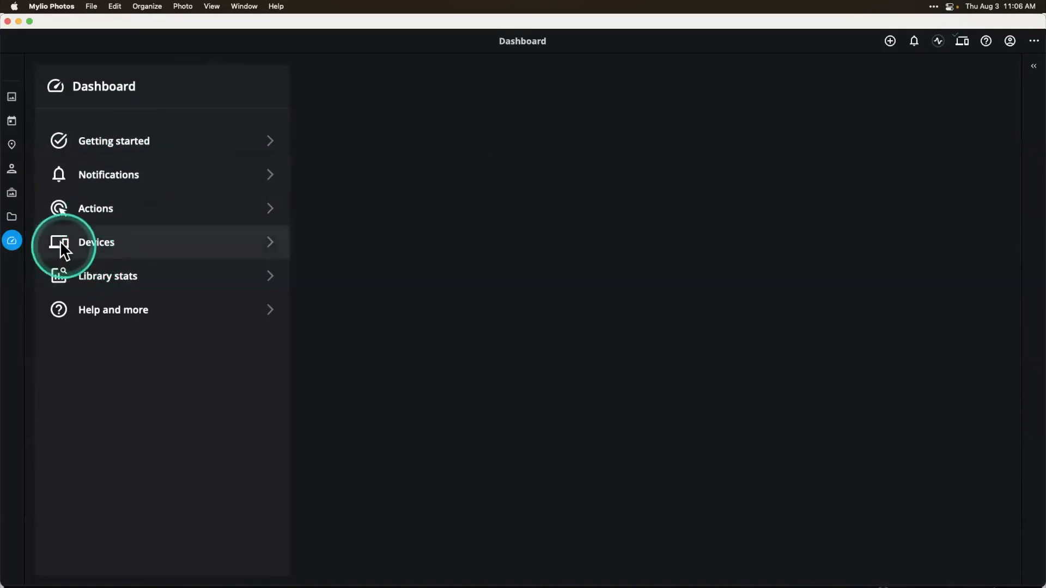
click(110, 250)
click(474, 216)
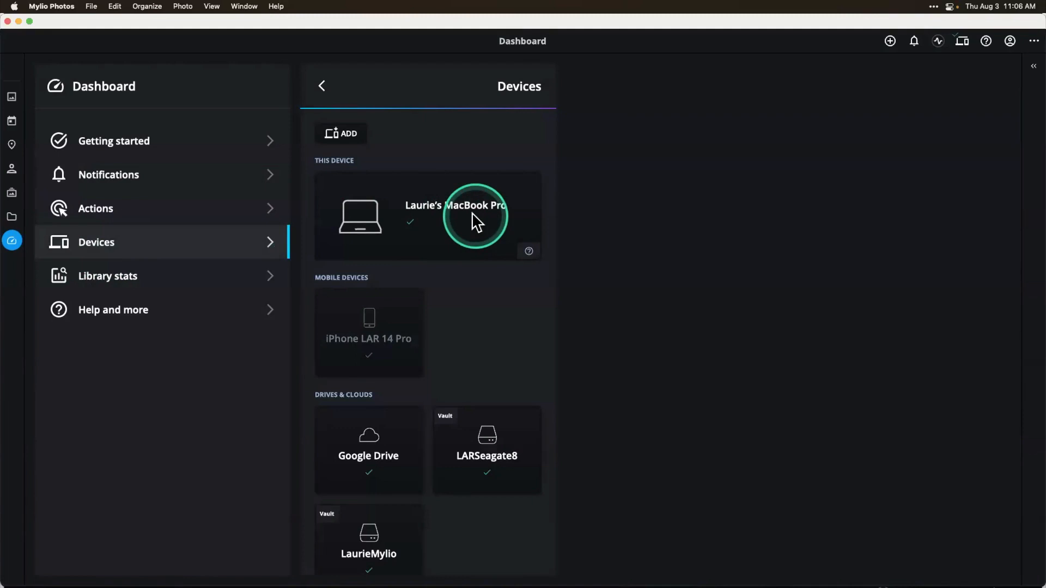
click(399, 358)
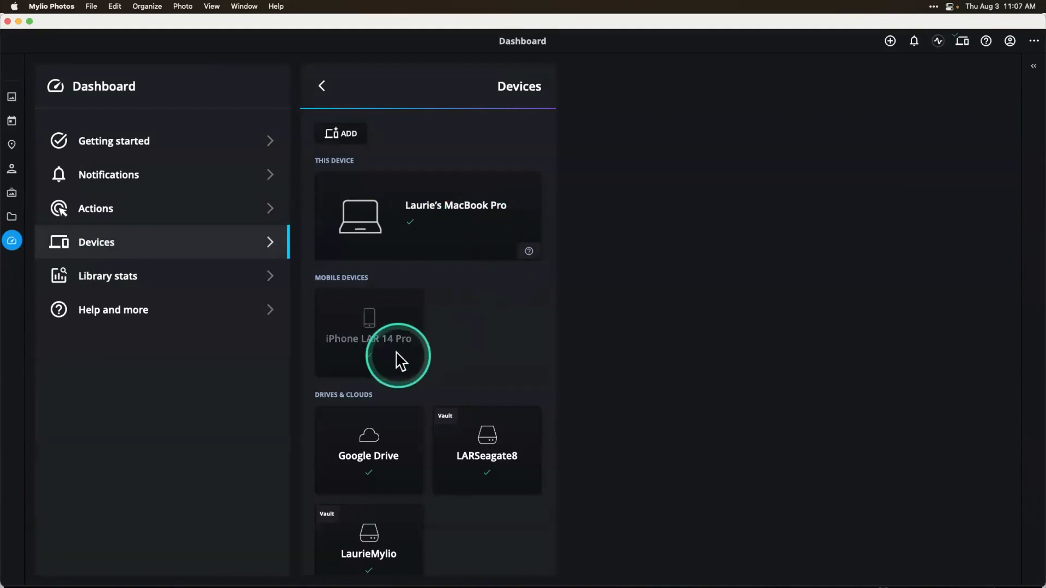
click(369, 459)
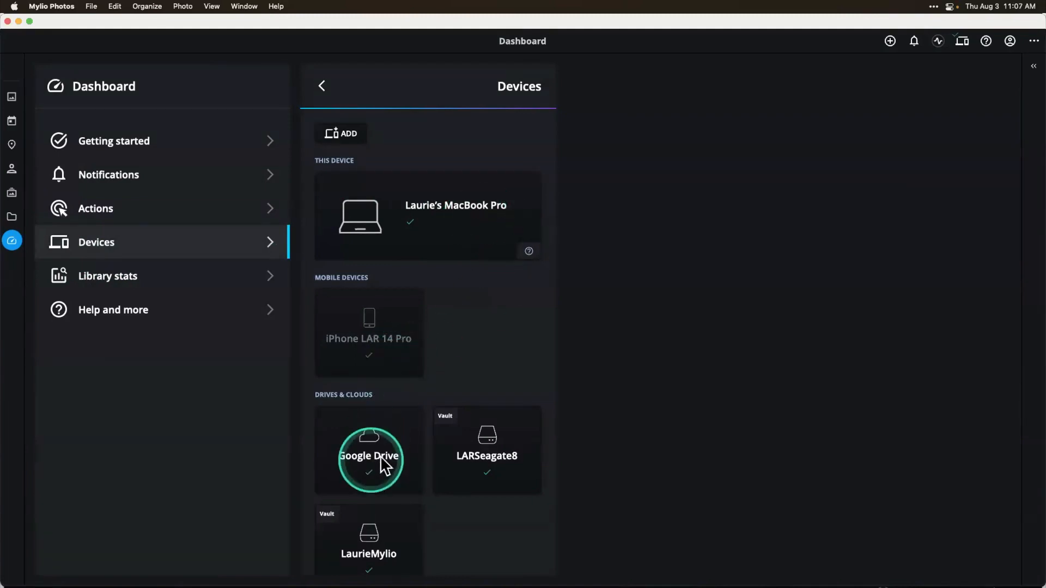
click(499, 473)
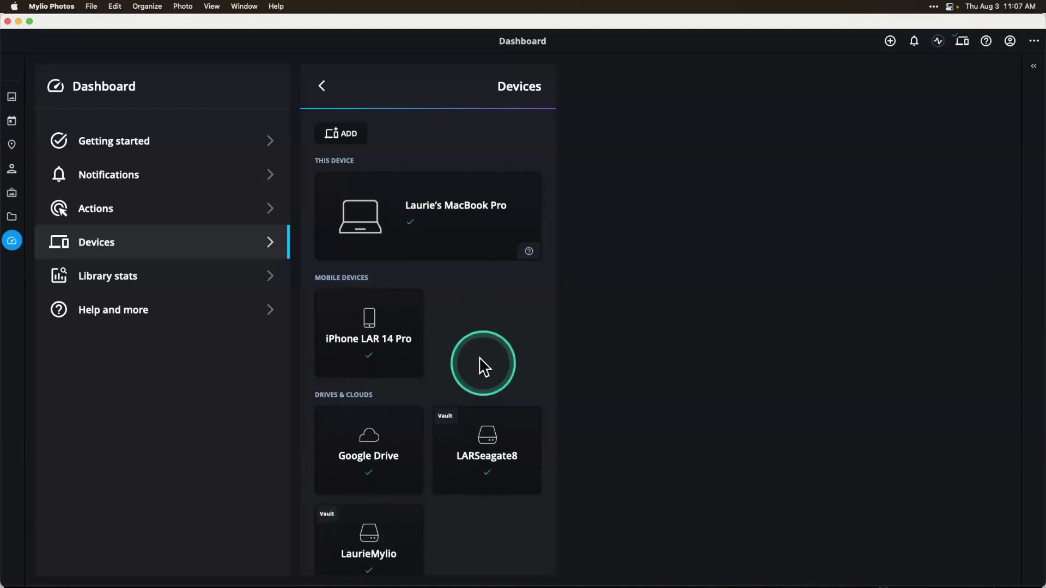
click(529, 252)
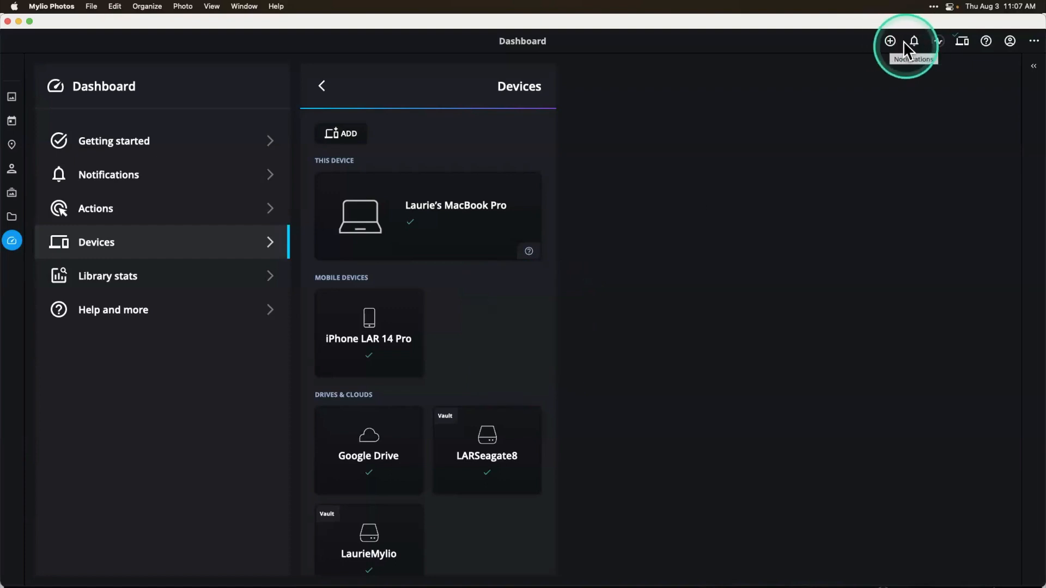
click(936, 41)
click(617, 168)
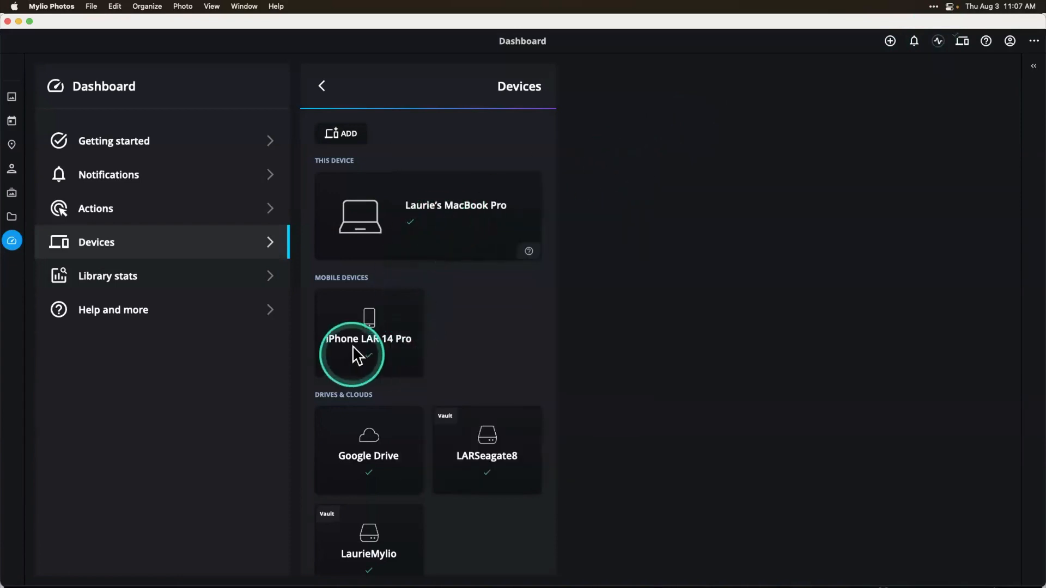
Open the Device Sync Policies of iPhone LAR 14 Pro and review the available presets, including SpaceSaver
click(367, 347)
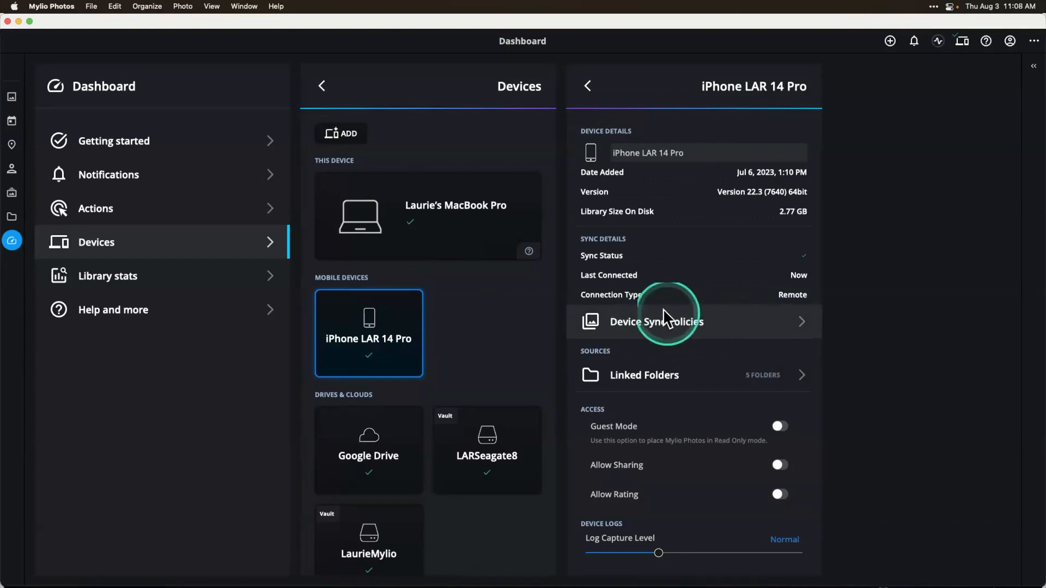
click(677, 325)
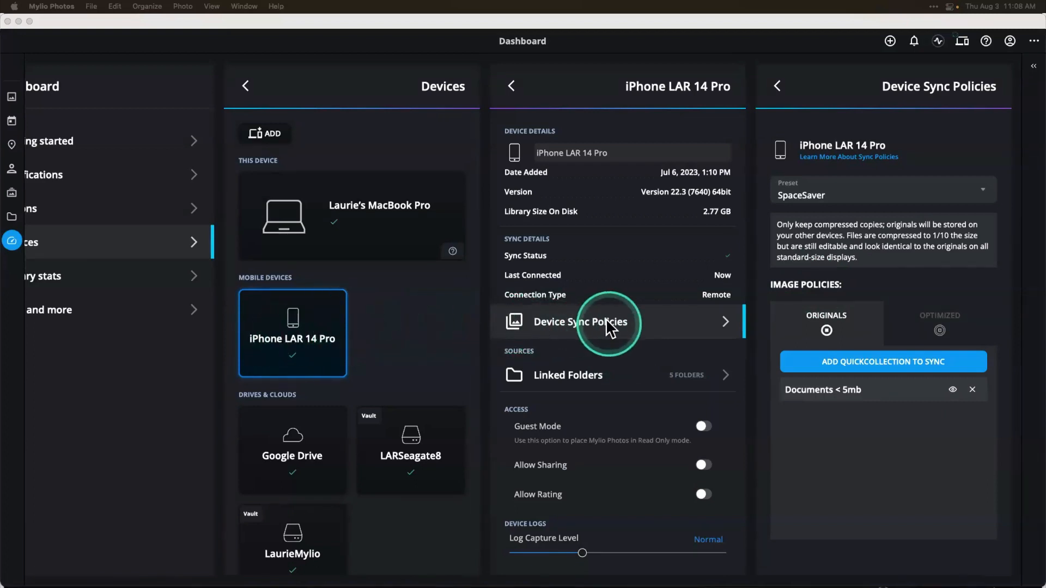
click(906, 189)
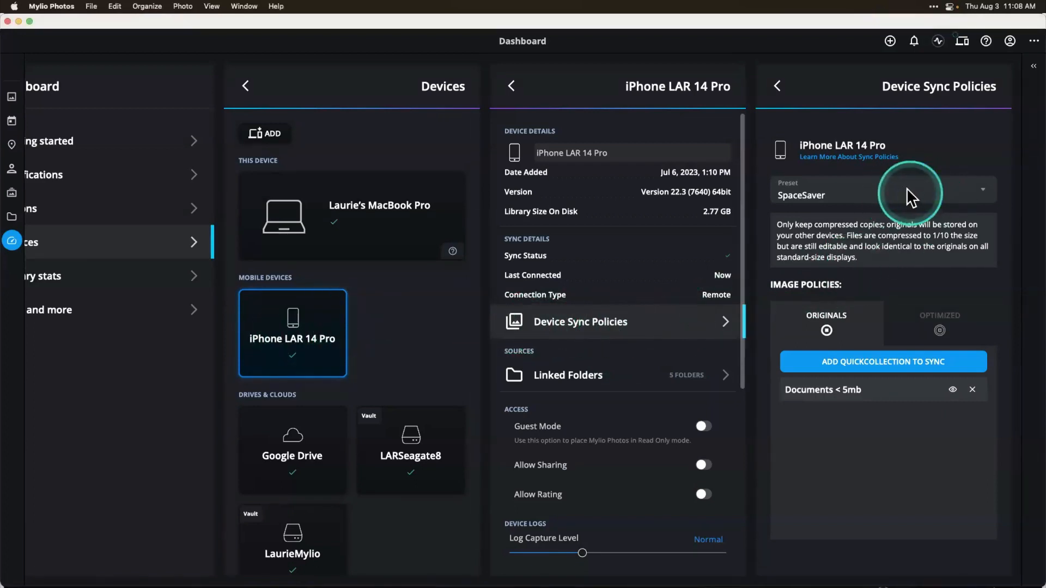
click(907, 194)
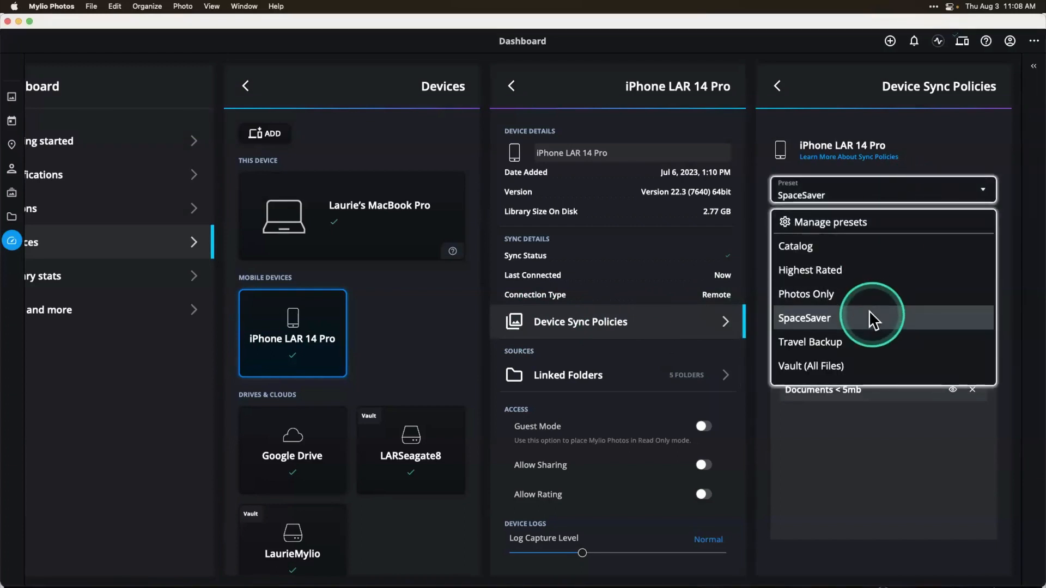
click(870, 317)
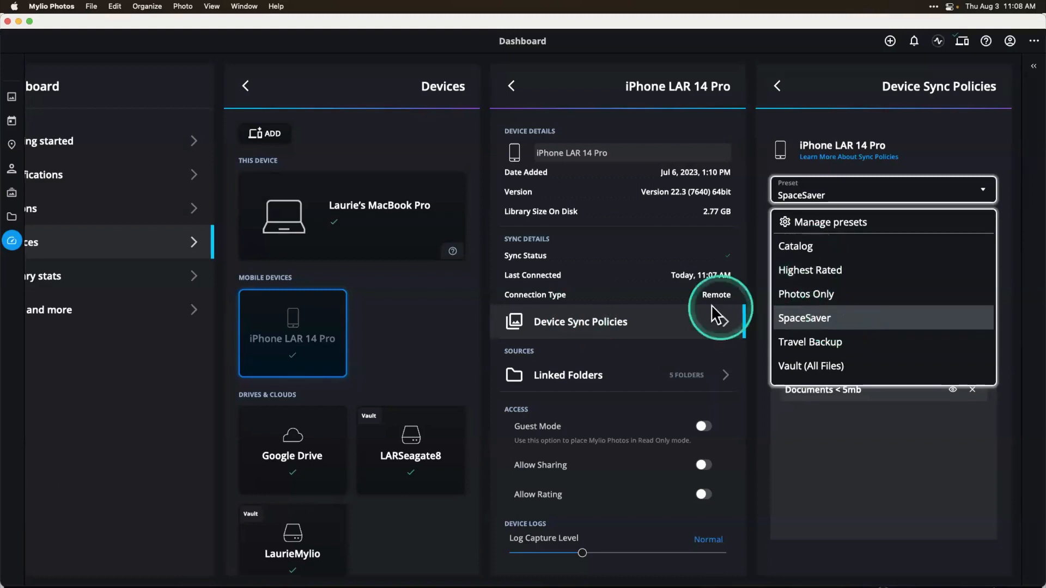
Show the Device Sync Policies of the Google Drive cloud device
click(296, 448)
click(296, 448)
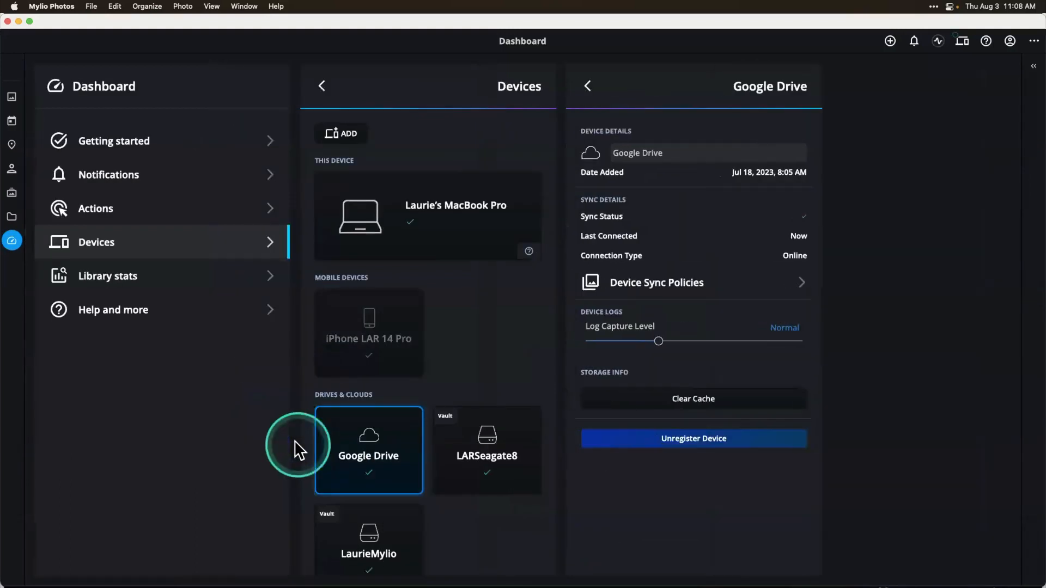
click(671, 286)
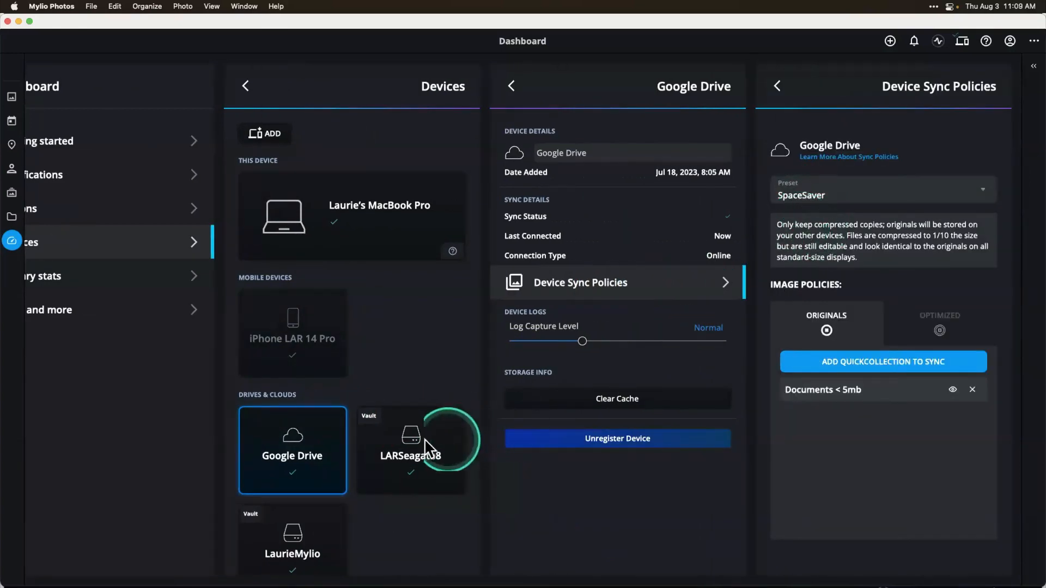
Open the Device Sync Policies of the LARSeagate8 drive and review its available presets, including Vault (All Files)
click(458, 444)
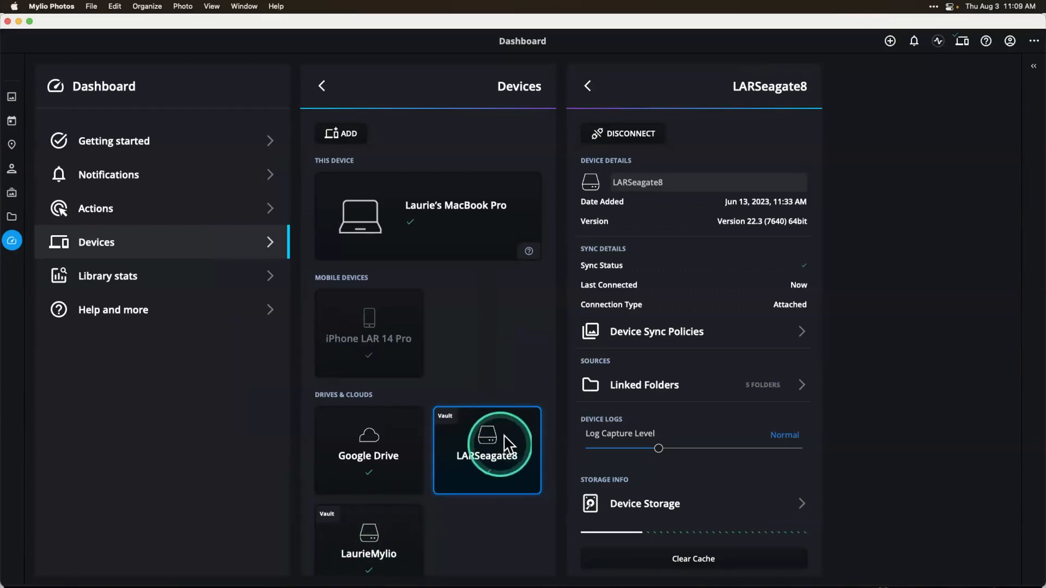
click(673, 332)
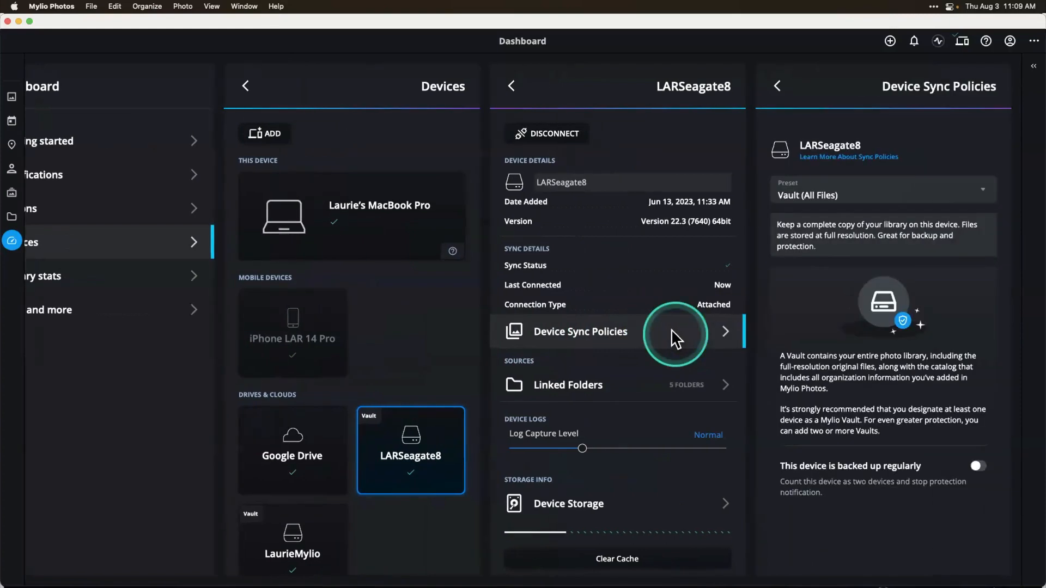
click(878, 188)
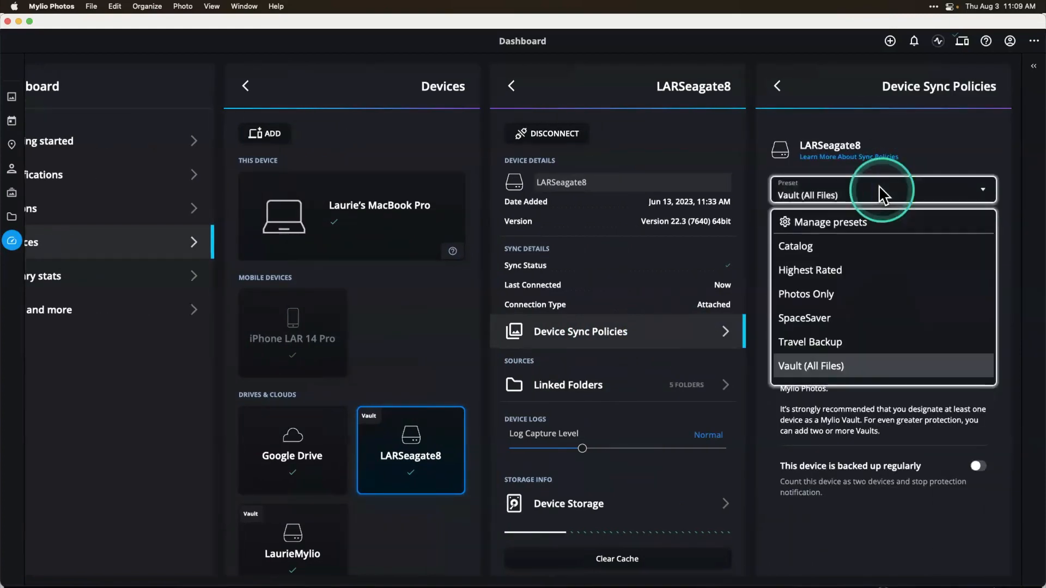
click(853, 369)
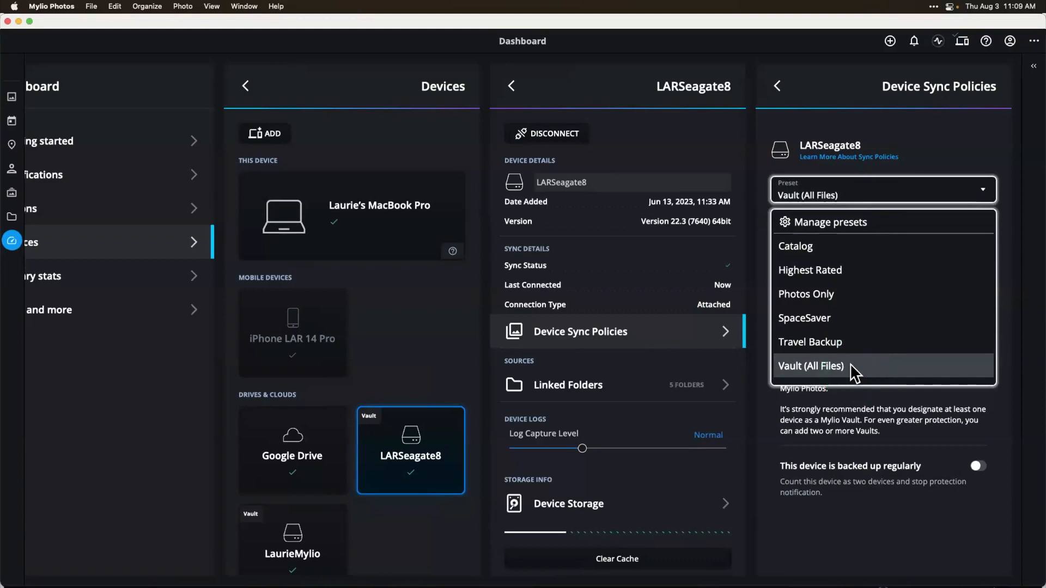
click(882, 364)
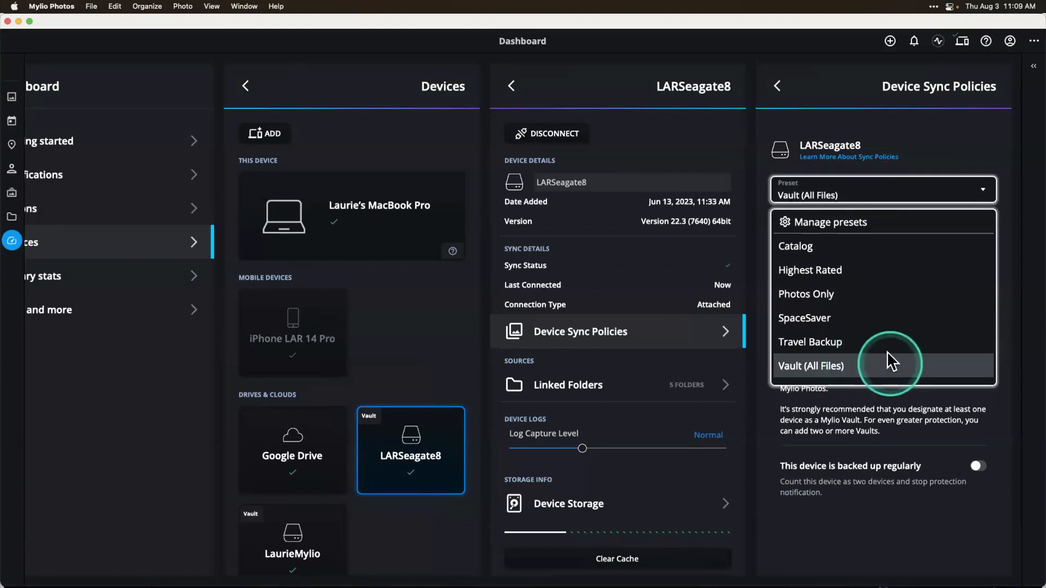
click(846, 248)
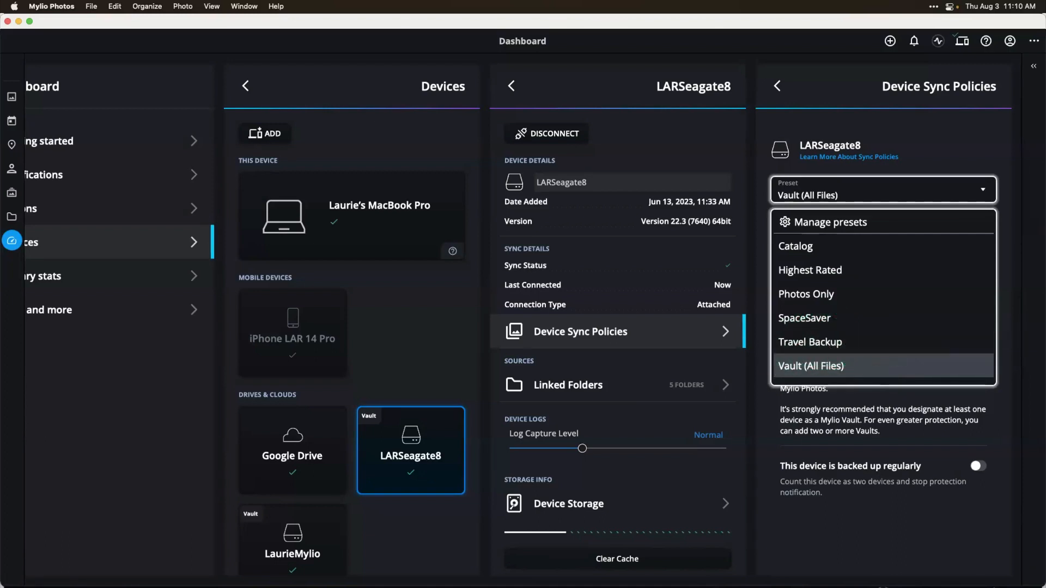
Examine the Device Storage information of the LARSeagate8 drive, and close the device details
scroll(571, 439, down, 2)
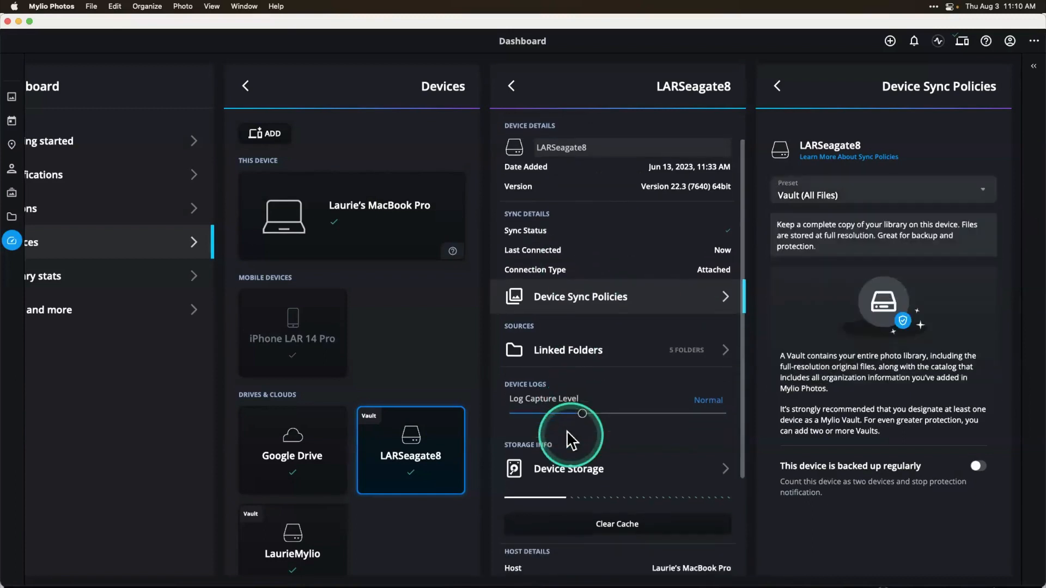
click(569, 471)
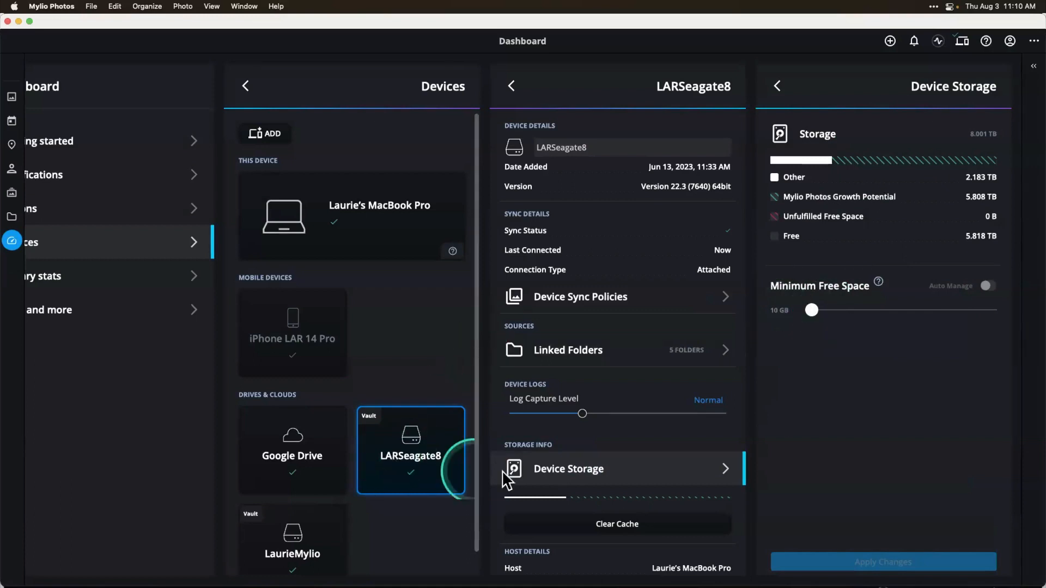
click(123, 339)
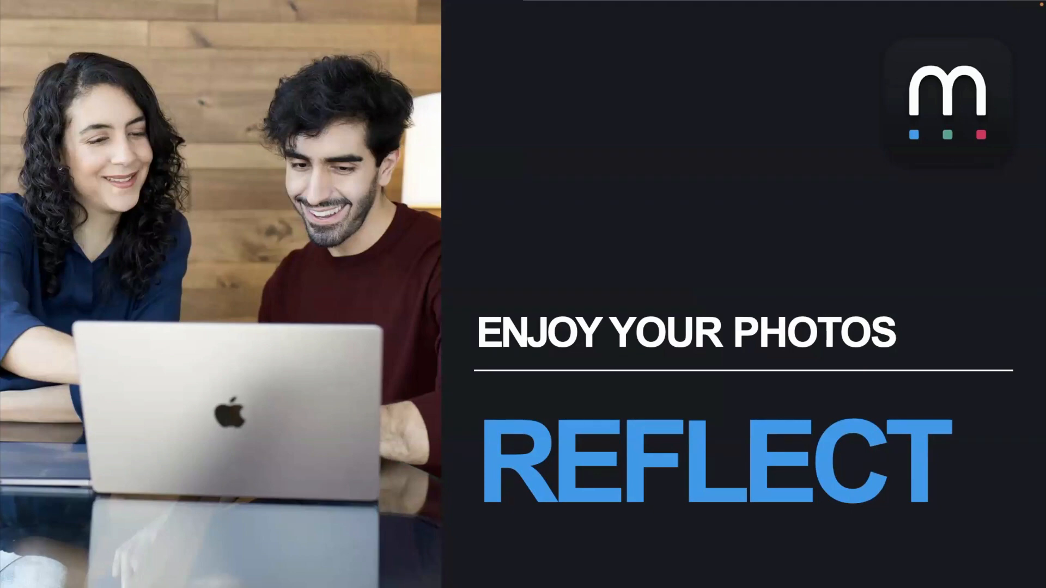
Return to Mylio Photos from the slides, open the Calendar view and browse to the 2010s
key(super+Tab)
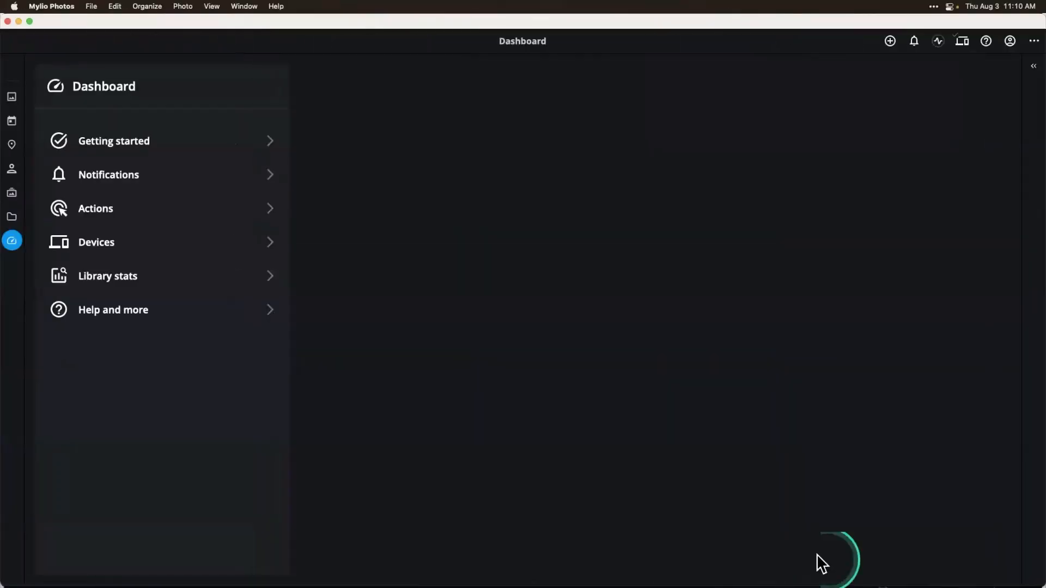
click(11, 121)
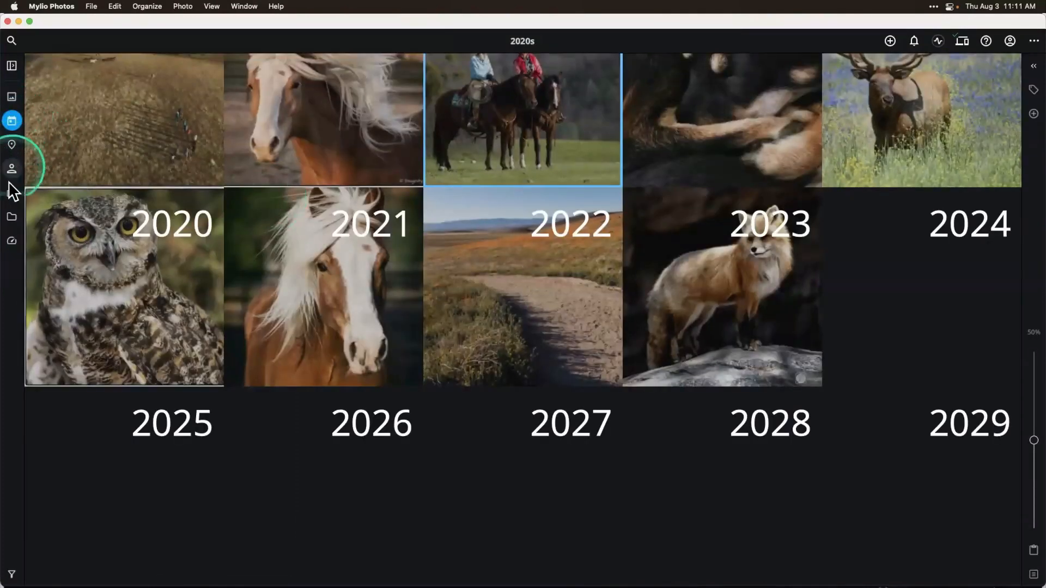
scroll(182, 163, up, 8)
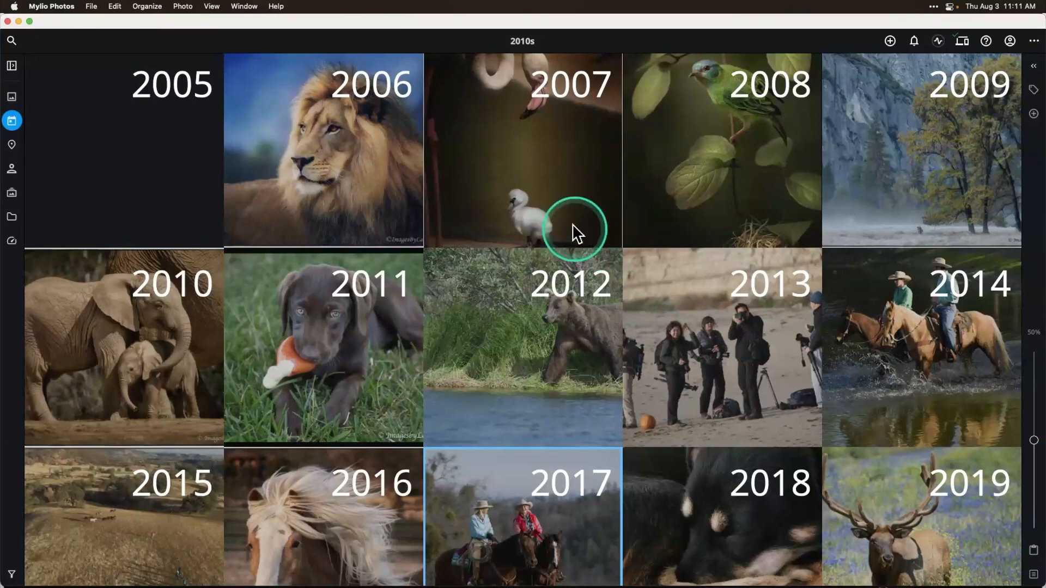
scroll(454, 423, down, 1)
scroll(454, 424, down, 5)
scroll(453, 423, up, 2)
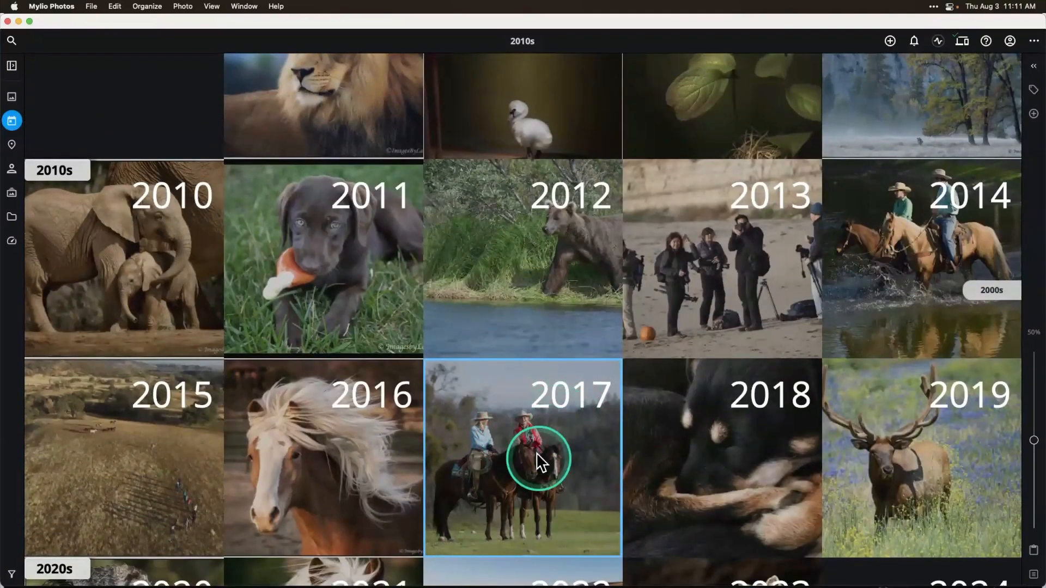
Open the year 2017 in the calendar and go into its March month view
click(540, 462)
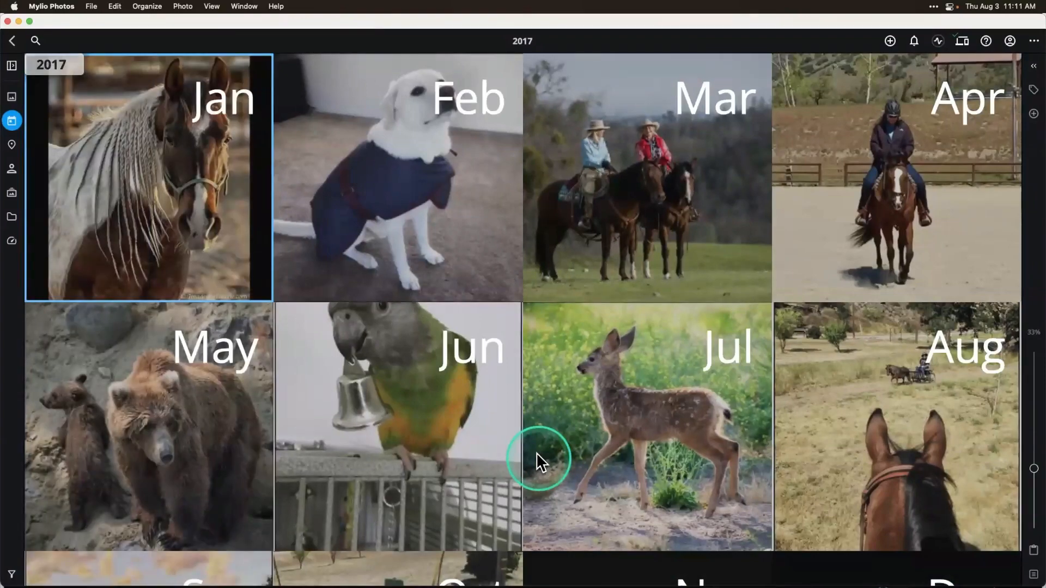
scroll(635, 386, up, 3)
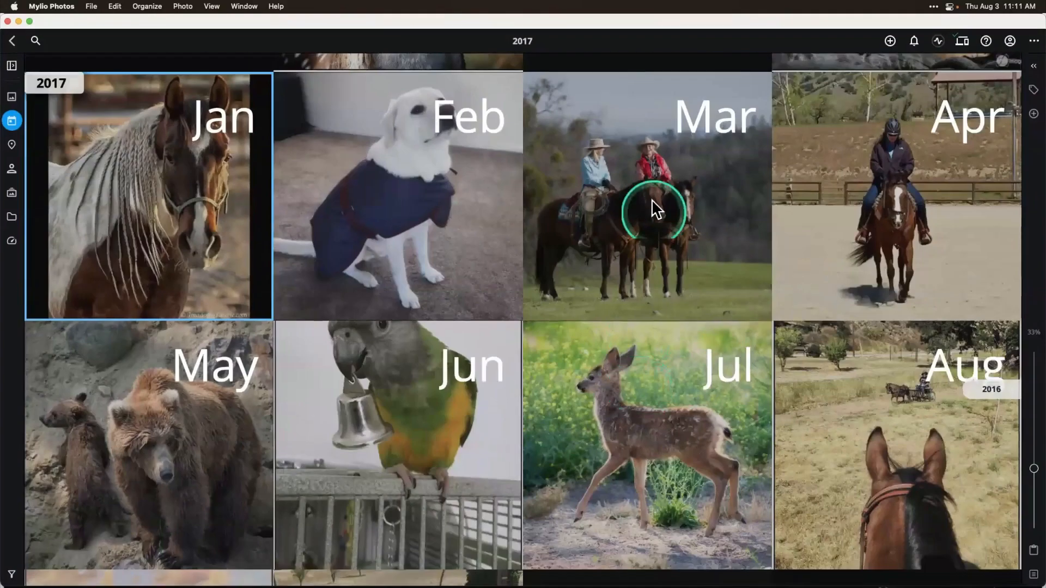
click(652, 236)
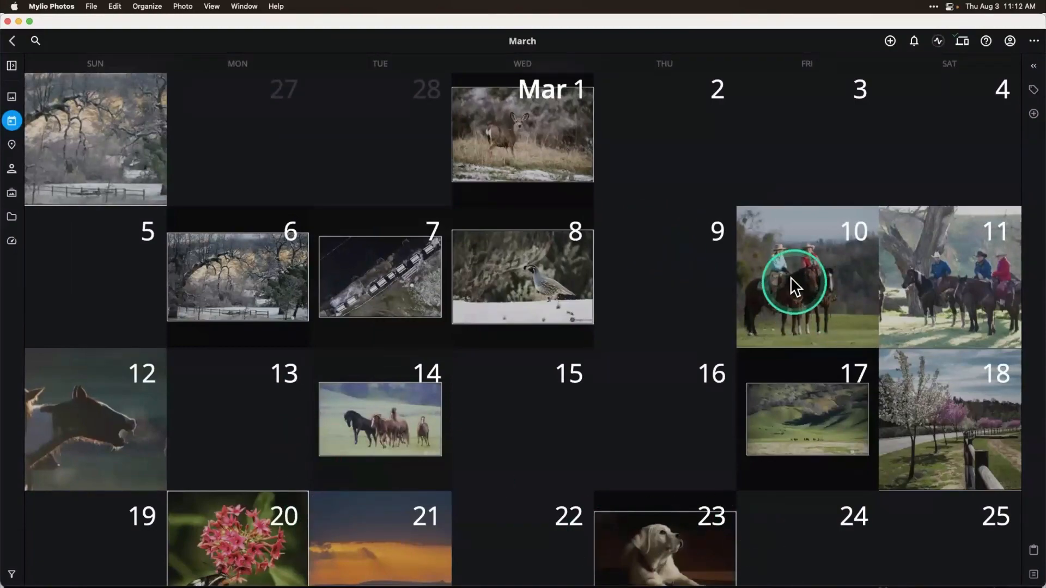
Open March 10 in the 2017 calendar and look through the horse photos taken that day
click(804, 293)
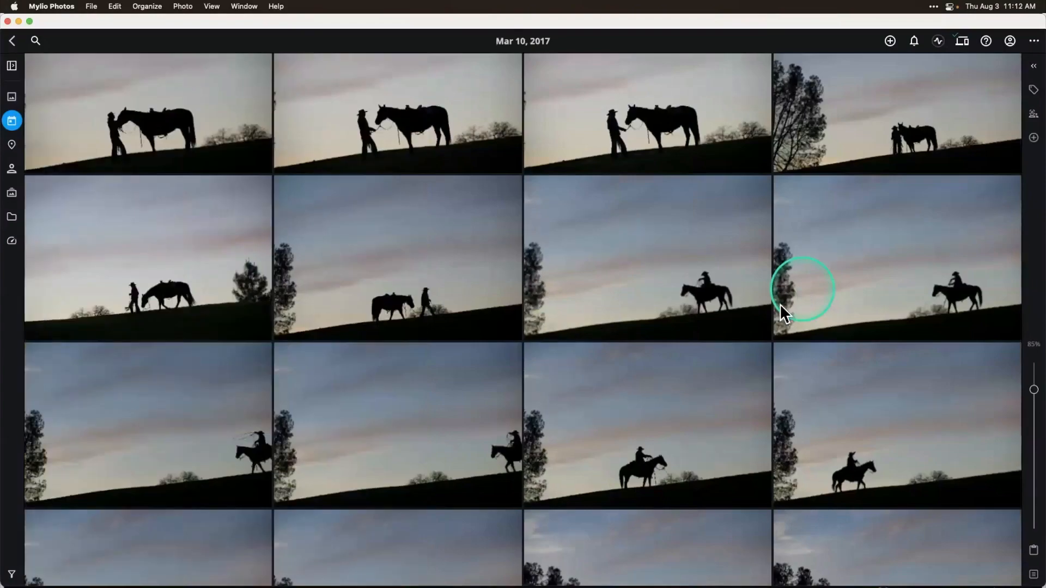
scroll(627, 505, down, 1)
scroll(627, 505, down, 10)
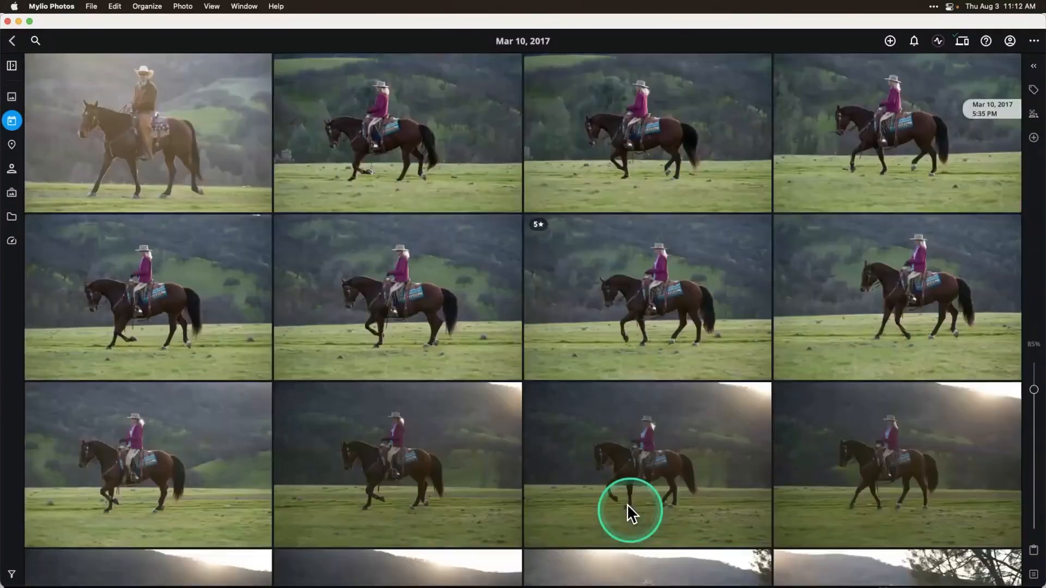
scroll(627, 505, down, 10)
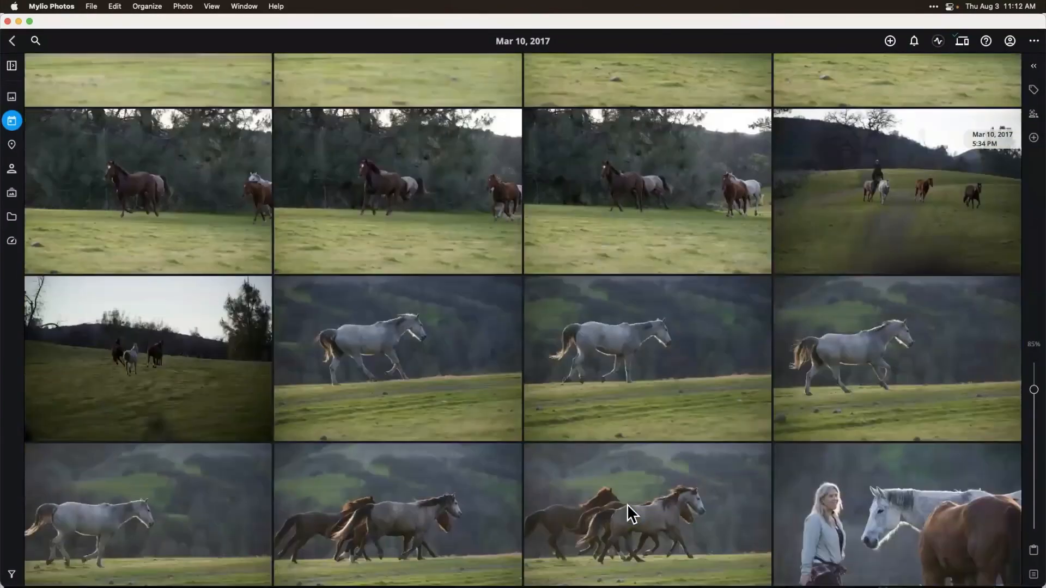
scroll(627, 504, up, 15)
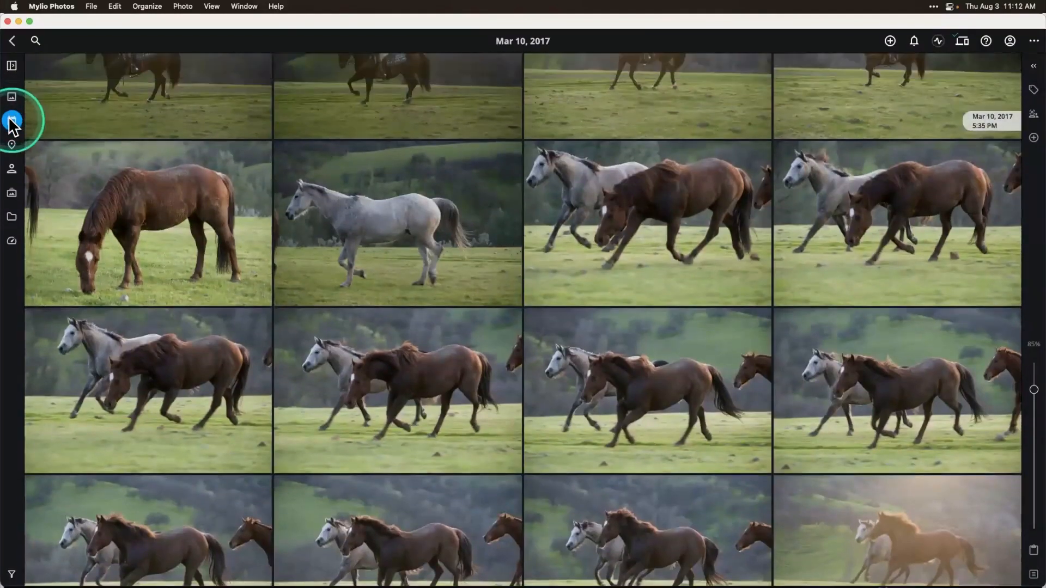
Return to the Calendar's year overview and browse back from the 2020s to the 2000s
click(12, 123)
scroll(379, 260, up, 8)
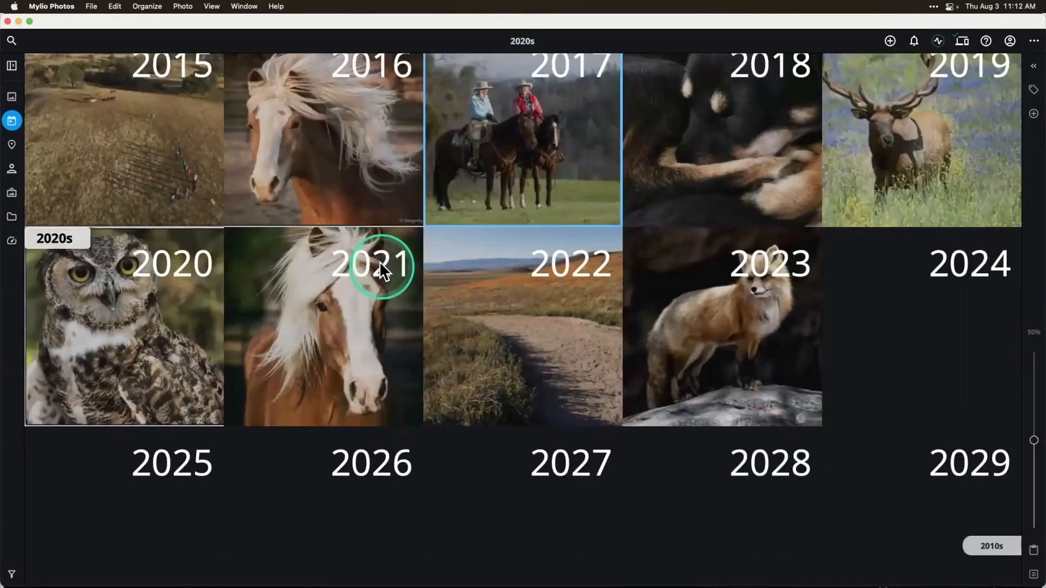
scroll(380, 260, up, 5)
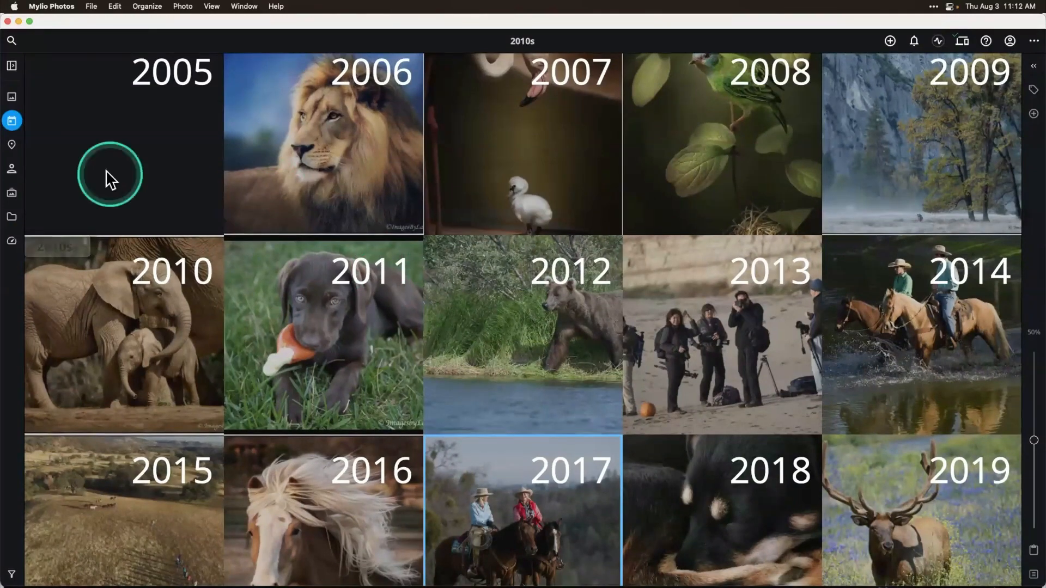
Open the Map view and survey the geotagged photo pins across Southern California
click(11, 144)
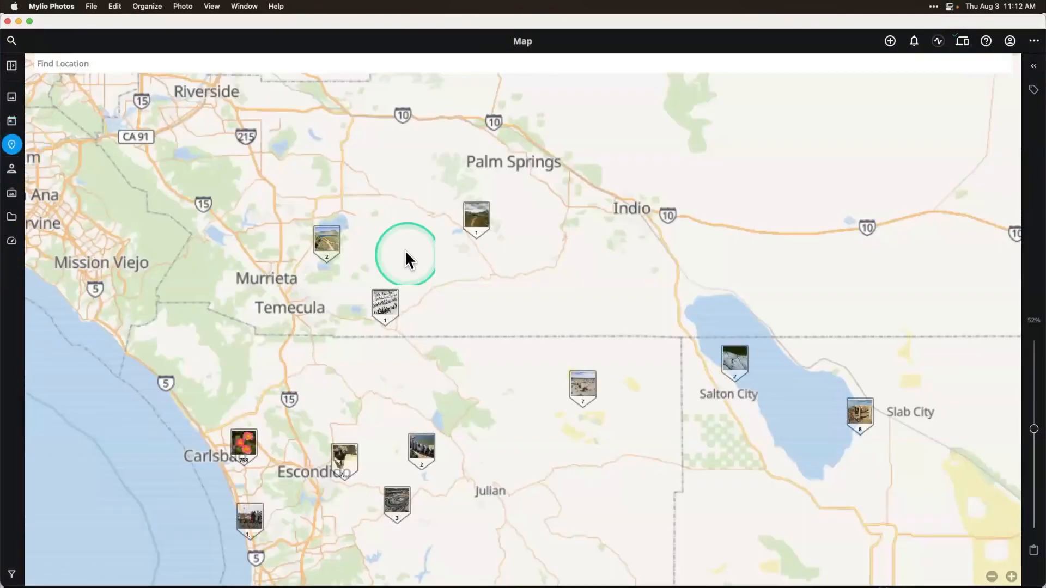
scroll(561, 266, down, 3)
scroll(589, 267, down, 5)
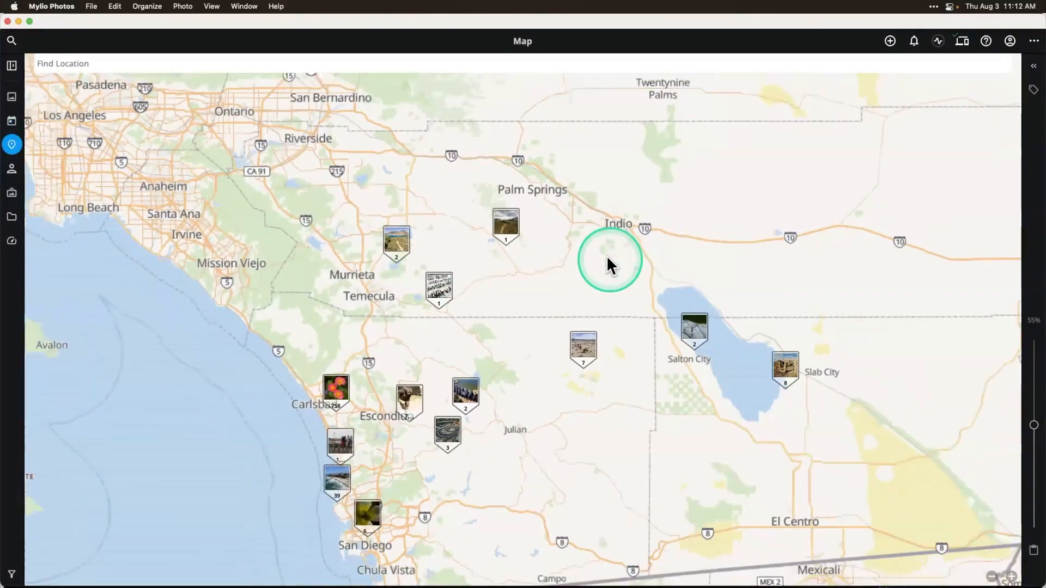
scroll(668, 233, right, 5)
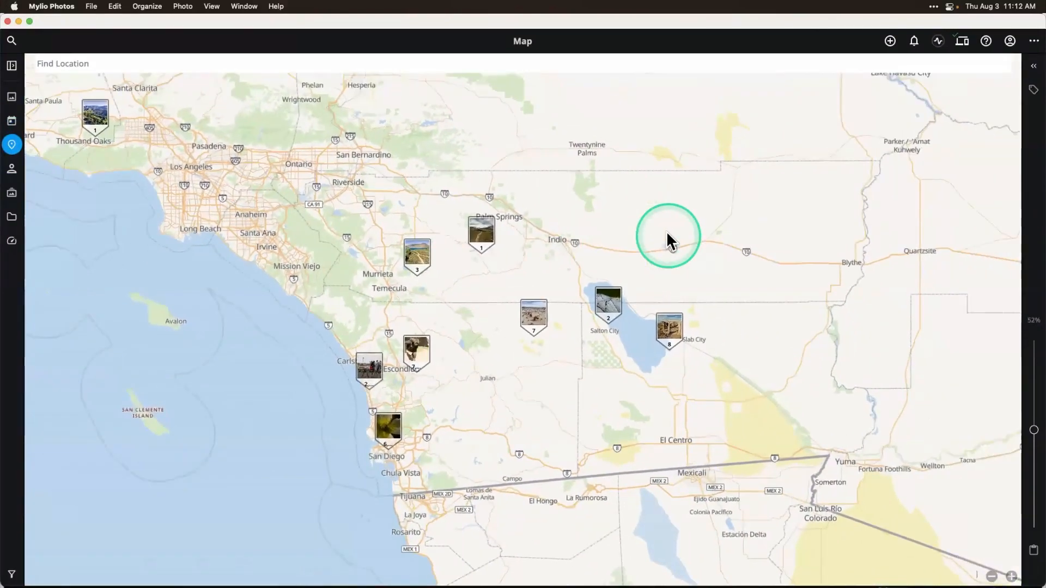
scroll(686, 231, down, 3)
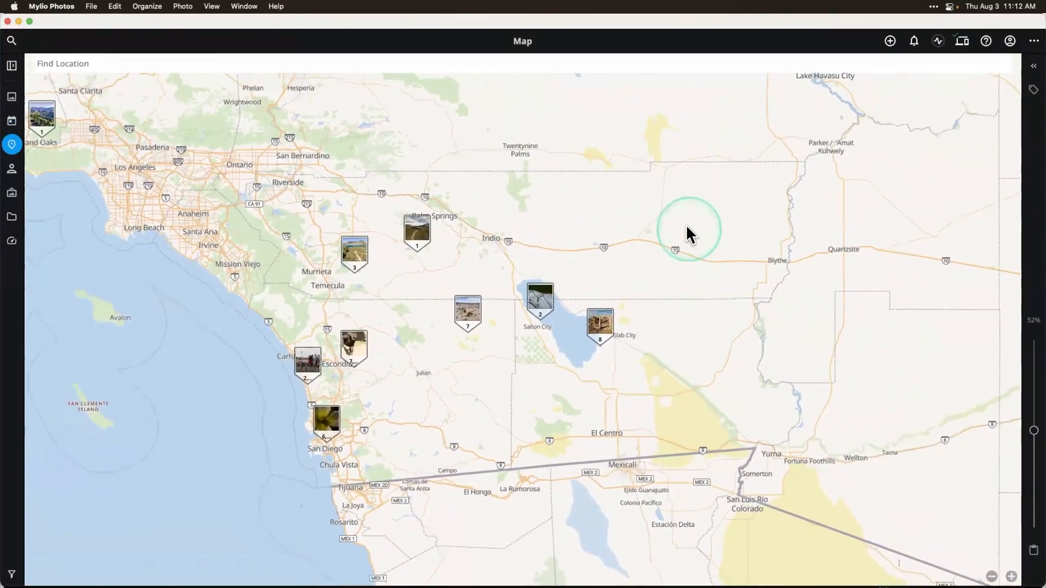
scroll(686, 231, up, 3)
scroll(687, 226, down, 5)
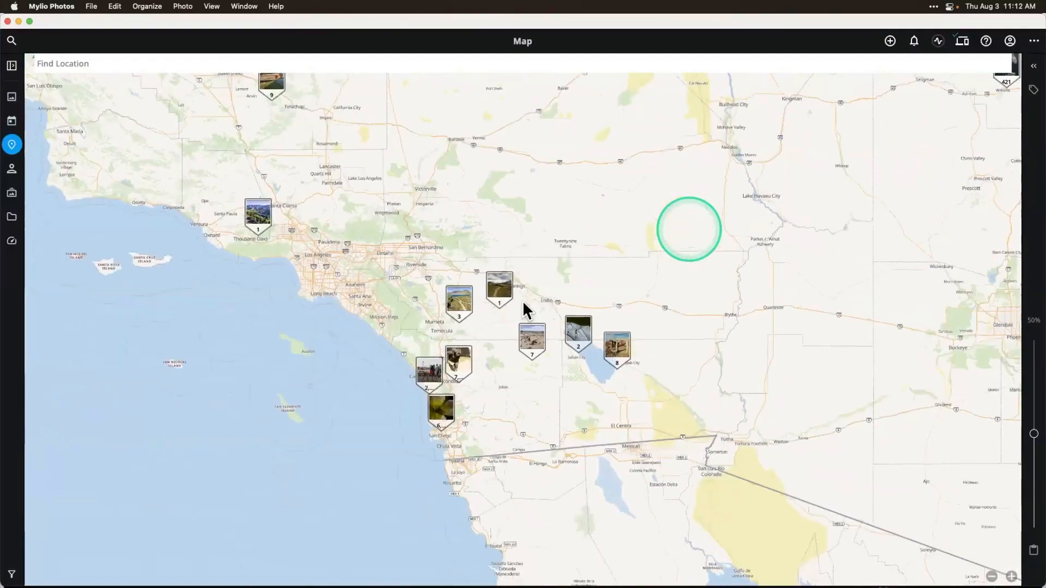
Focus the map on the coast north of San Diego and open the photo pin between Solana Beach and Del Mar
scroll(497, 318, up, 8)
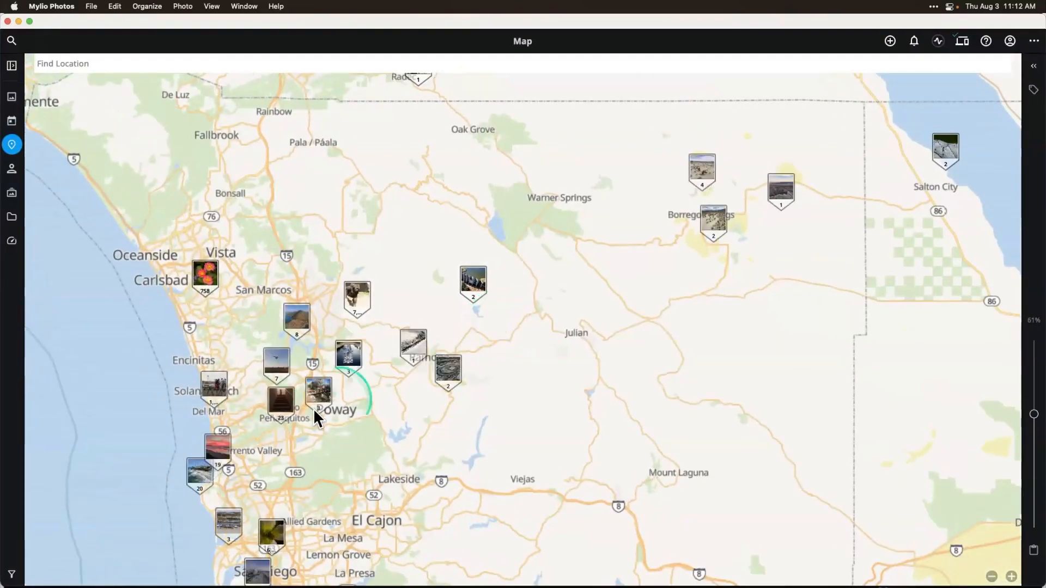
scroll(313, 419, left, 4)
scroll(313, 419, down, 2)
scroll(312, 414, up, 5)
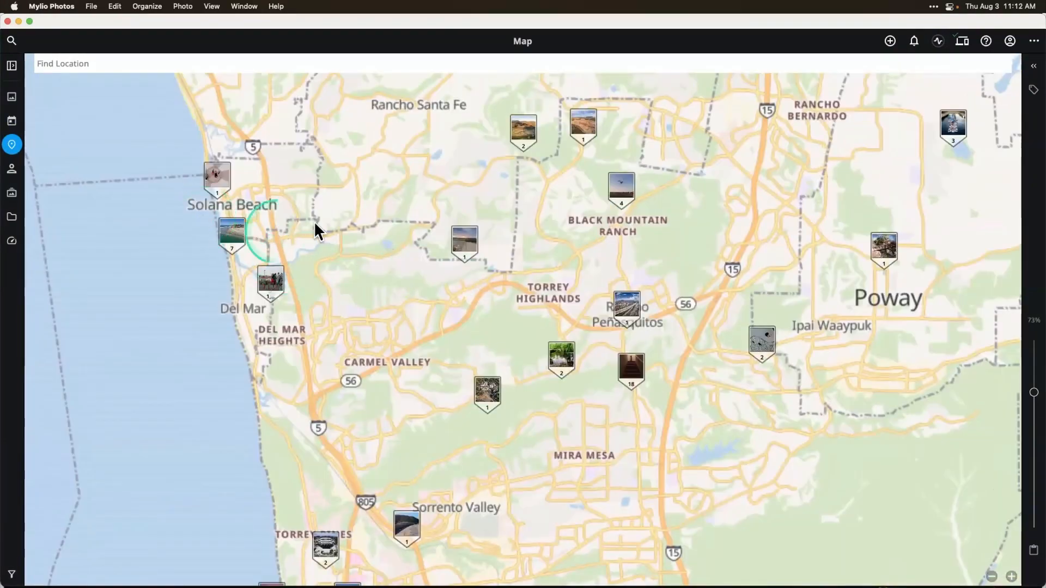
click(225, 227)
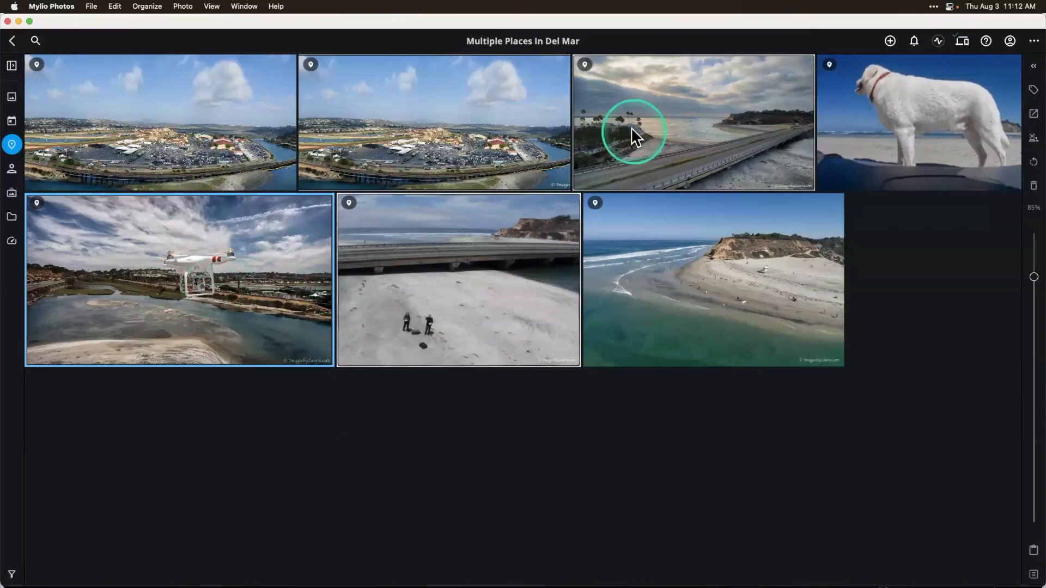
Return to the map and survey the photo pins around San Diego, Poway, Escondido and Carlsbad
click(11, 144)
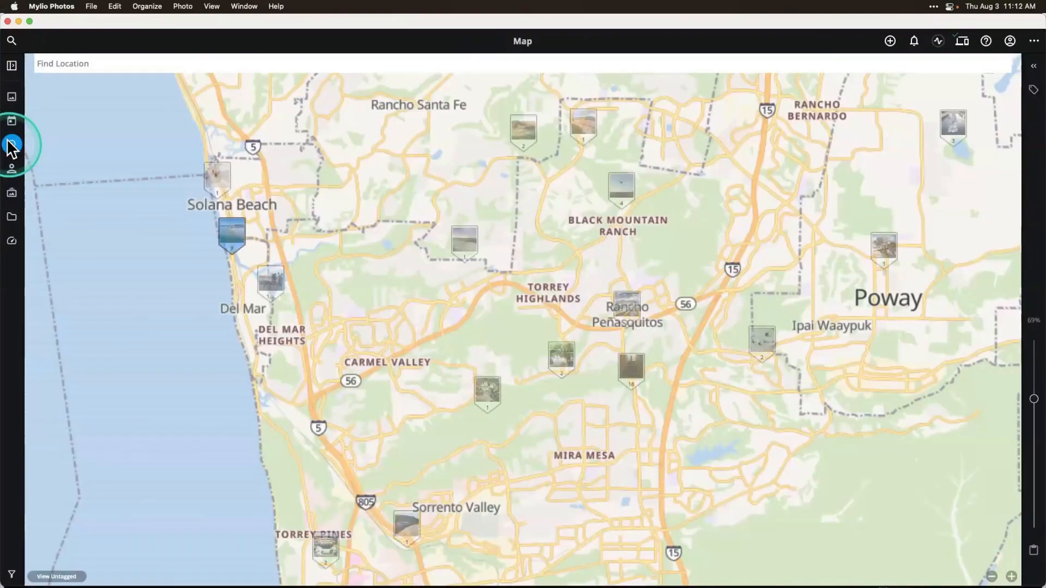
scroll(407, 256, down, 5)
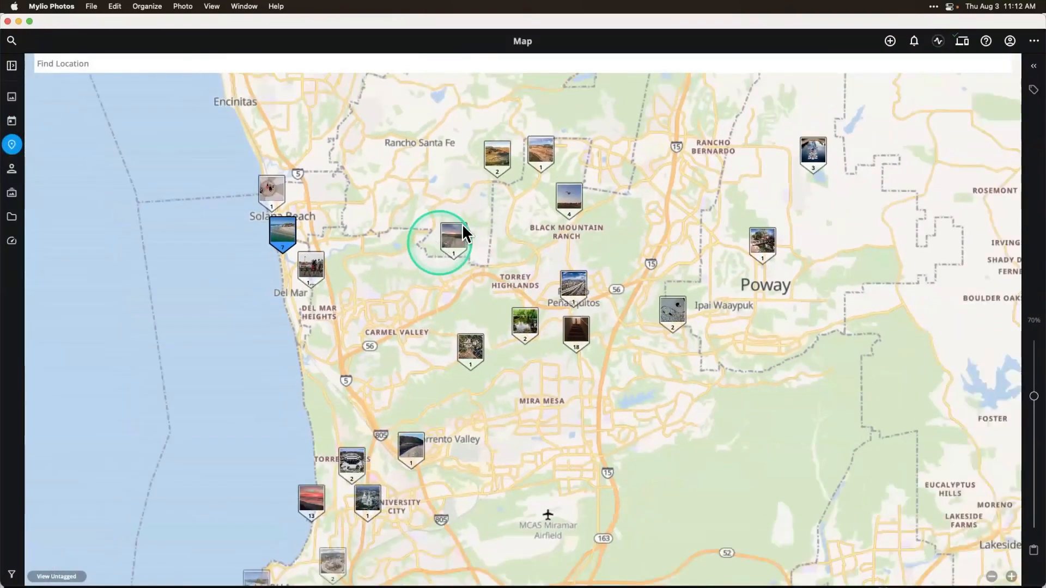
scroll(499, 221, down, 3)
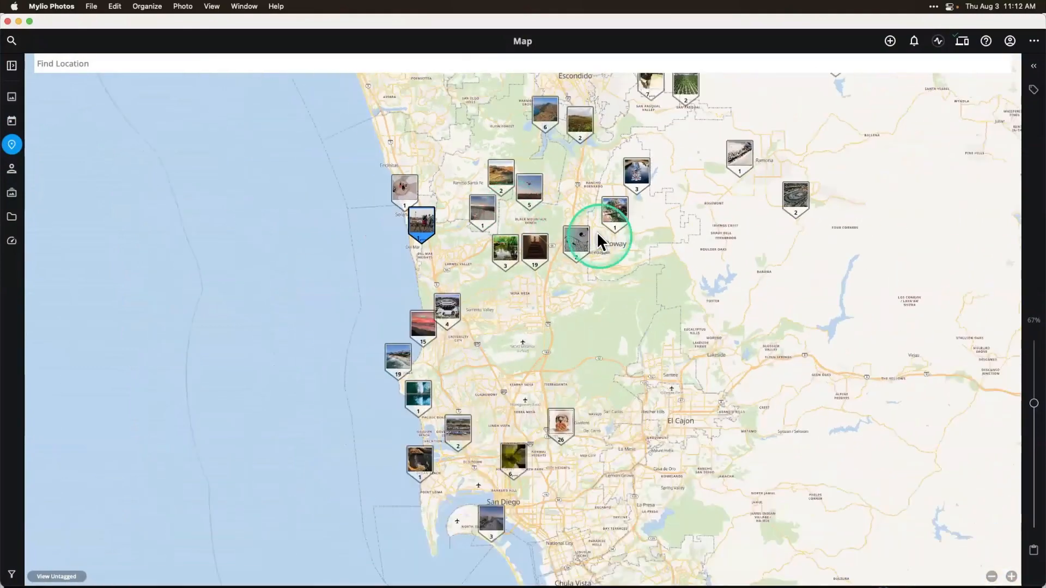
drag(687, 207, 597, 231)
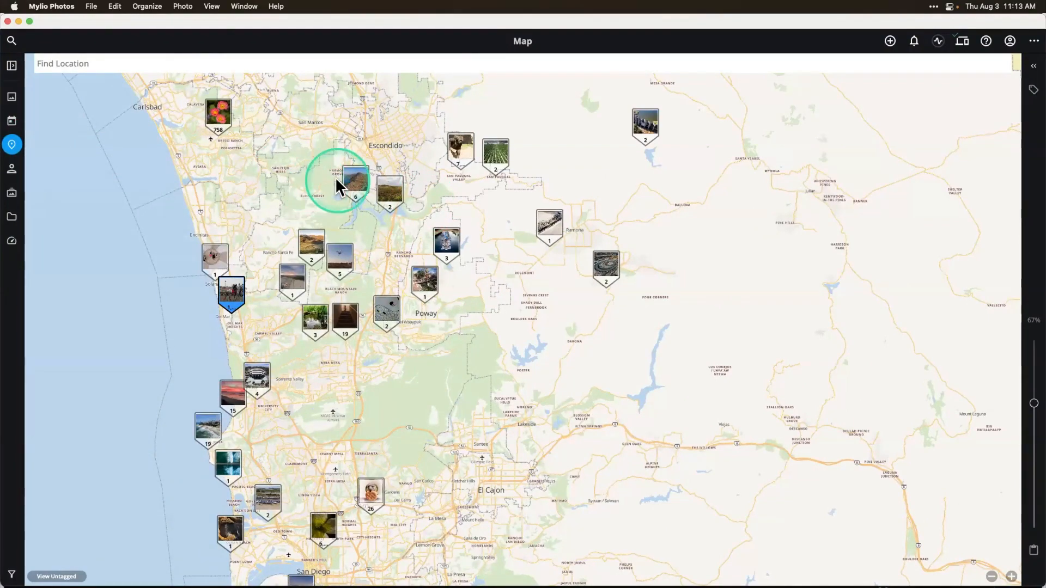
scroll(336, 180, up, 2)
scroll(336, 179, left, 2)
scroll(335, 177, up, 3)
scroll(335, 178, down, 2)
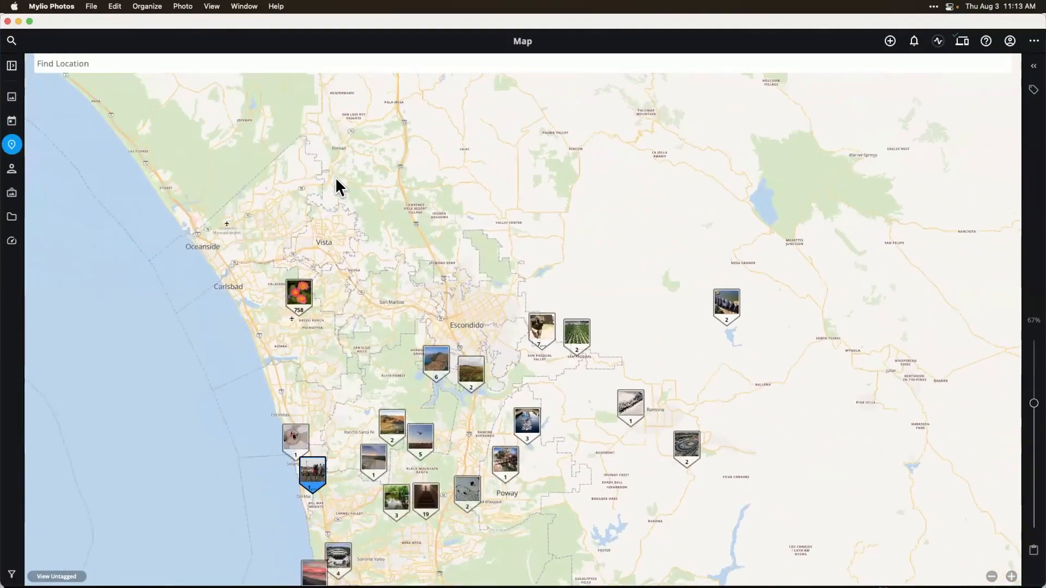
Open the People view and go into the photos of the woman in the green shirt standing beside a horse
click(11, 168)
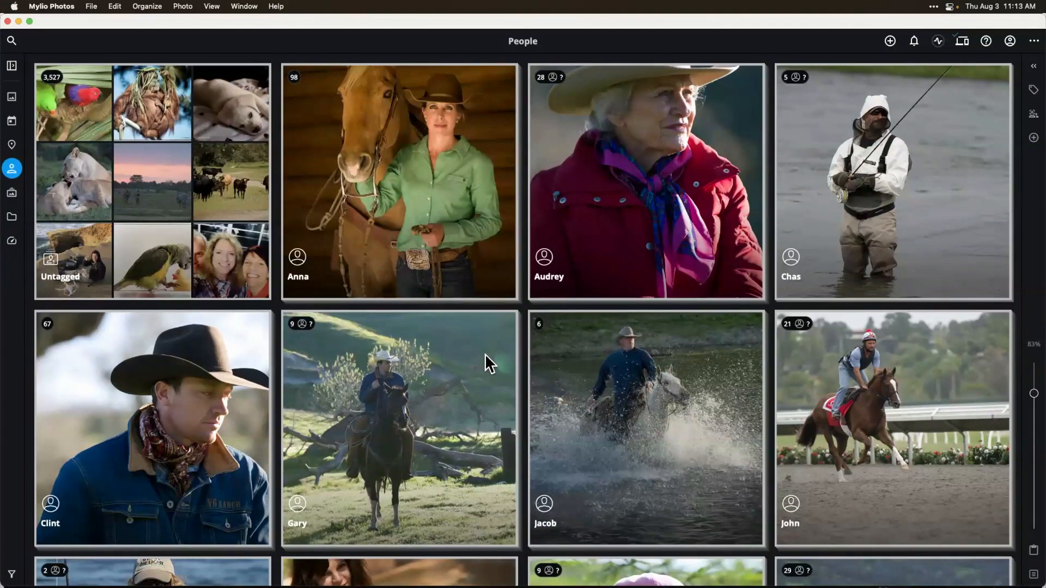
click(424, 265)
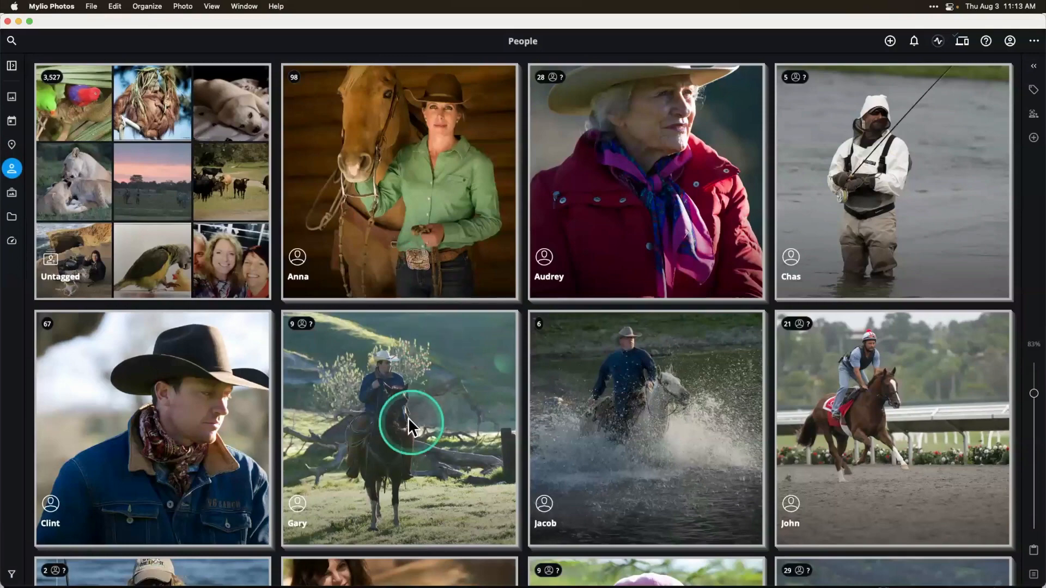
click(410, 221)
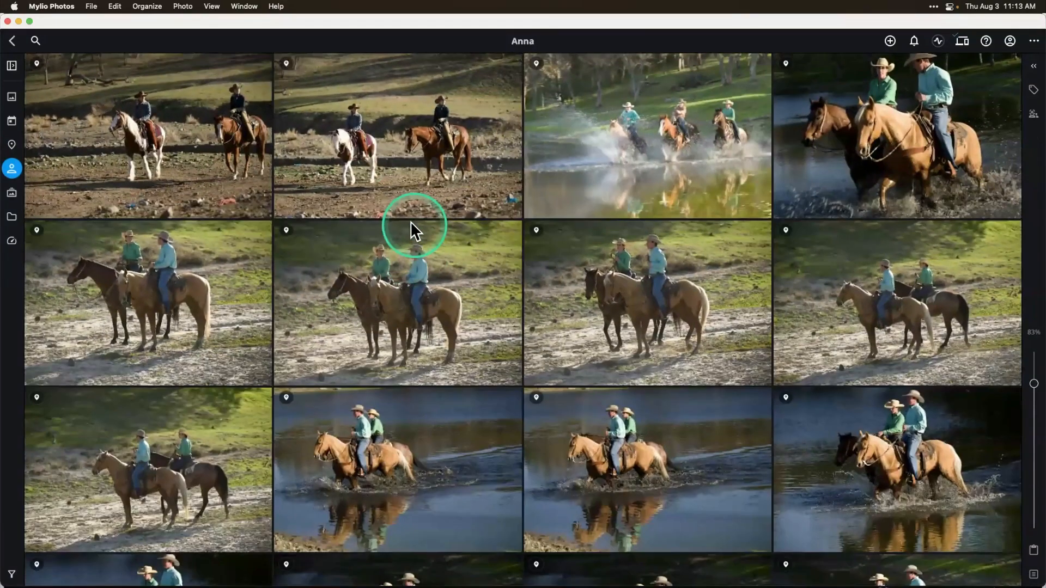
Look through the photos tagged with this person, then go back to the People overview
scroll(404, 331, down, 1)
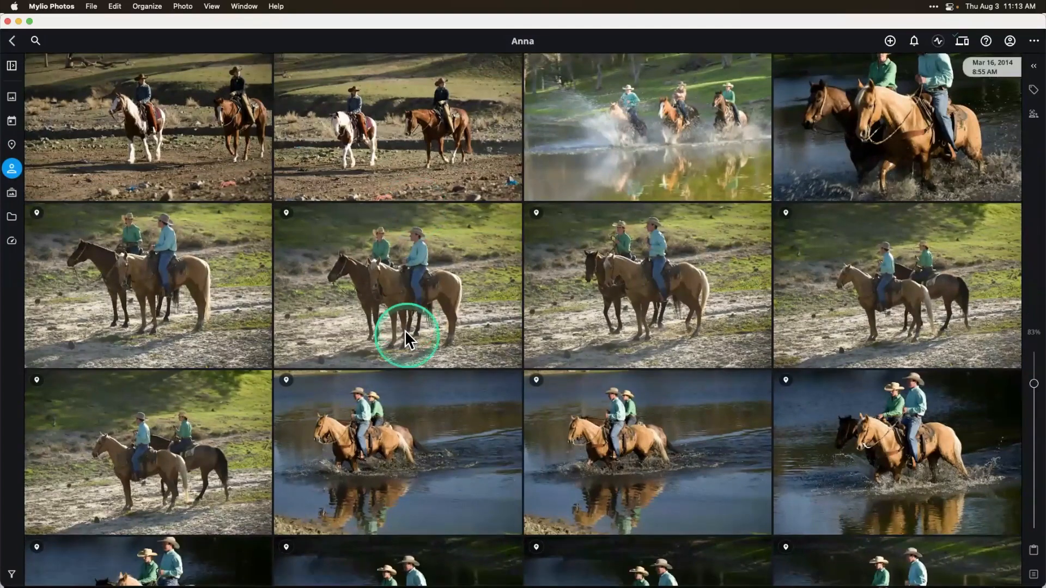
scroll(406, 331, down, 4)
scroll(406, 331, up, 4)
scroll(404, 330, down, 15)
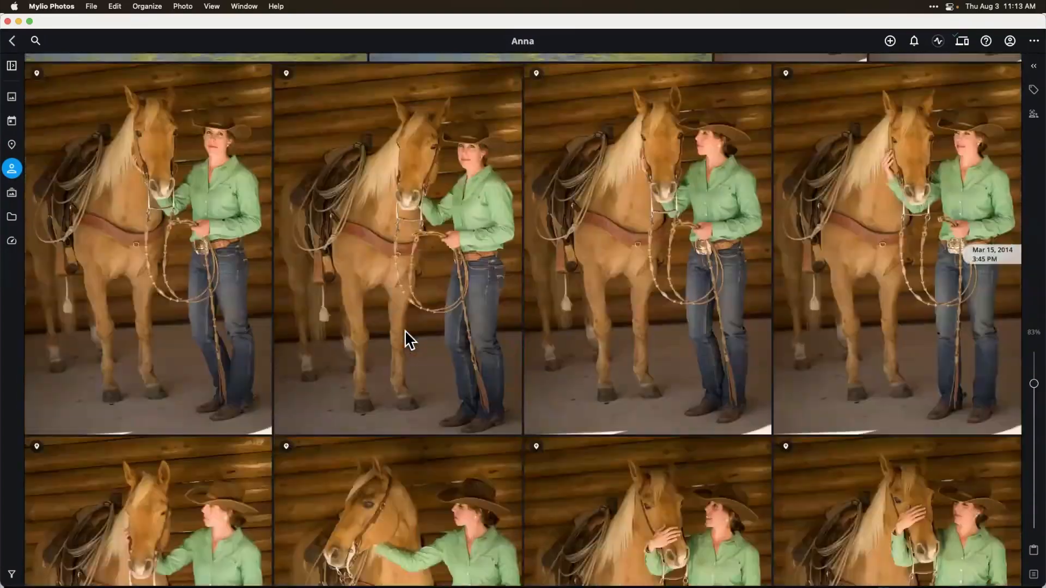
scroll(404, 330, down, 10)
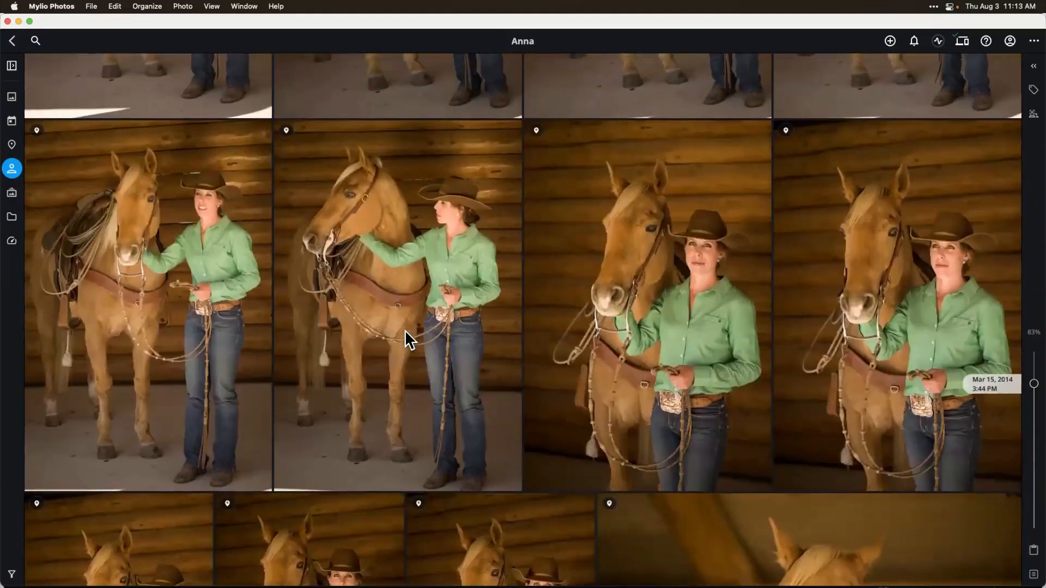
scroll(404, 330, down, 10)
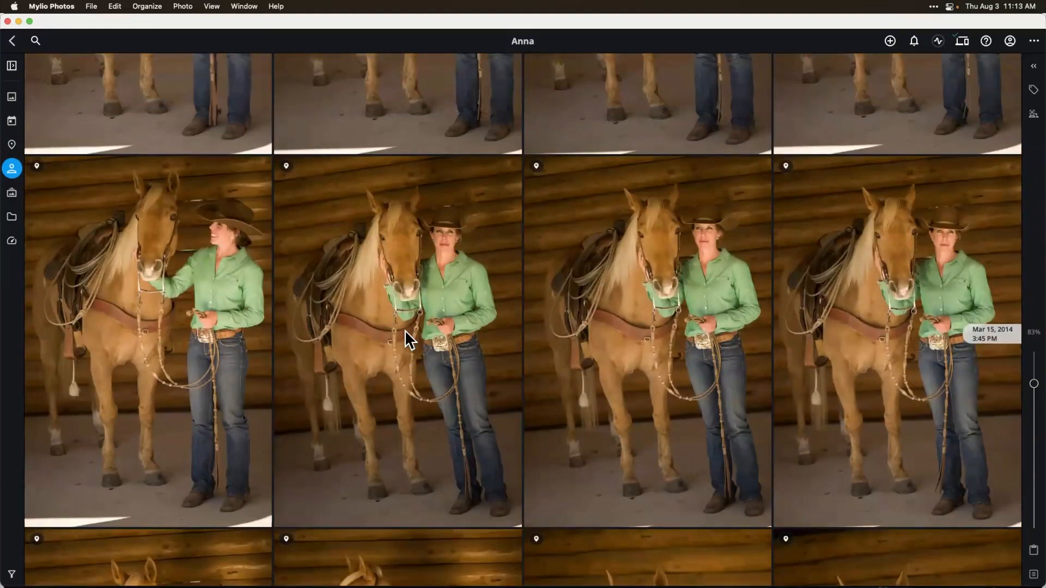
click(441, 269)
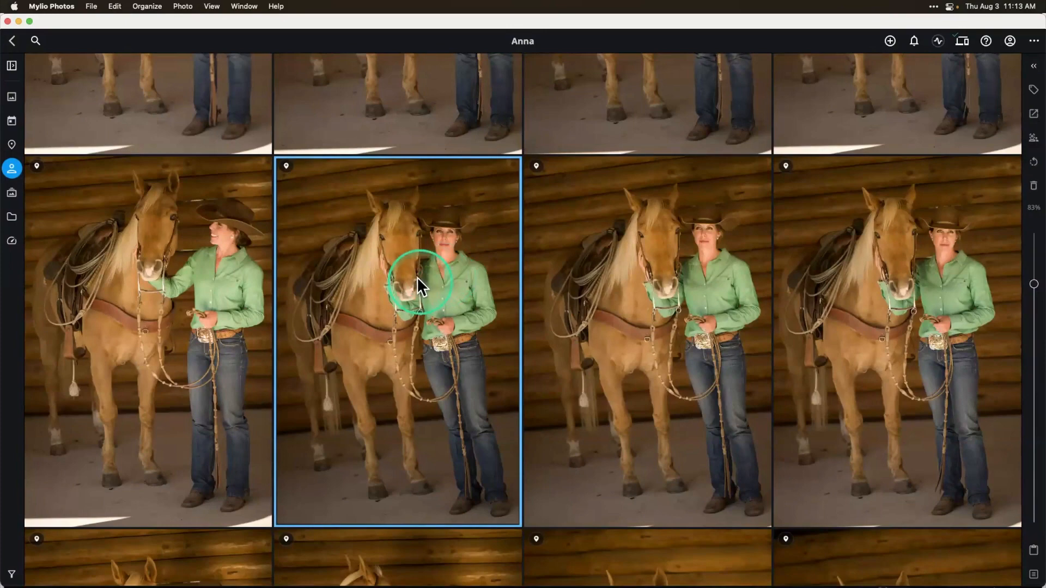
click(12, 168)
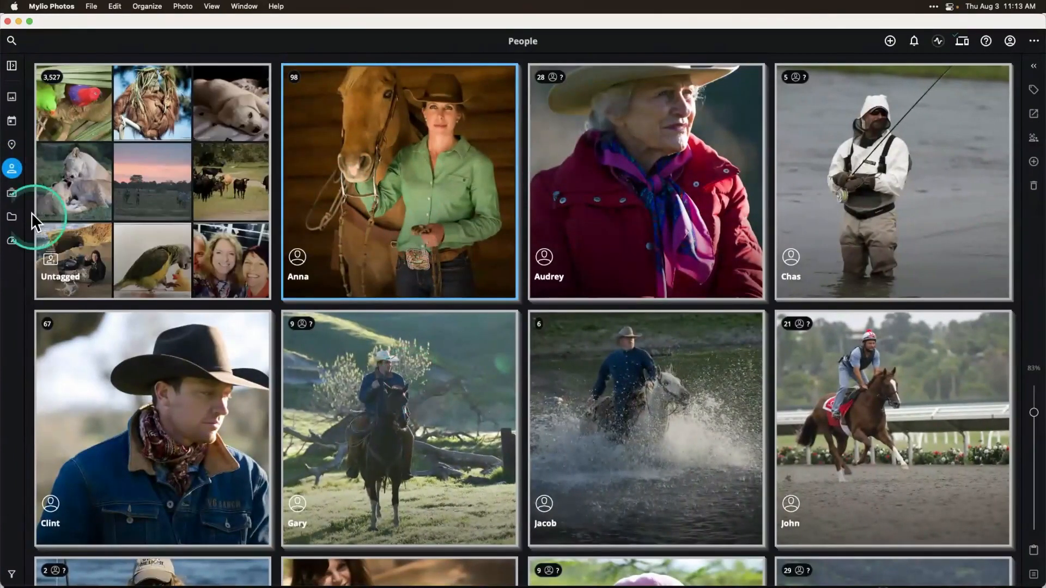
Open the Albums view and look through the photos in the Elk in Flowers album
click(12, 194)
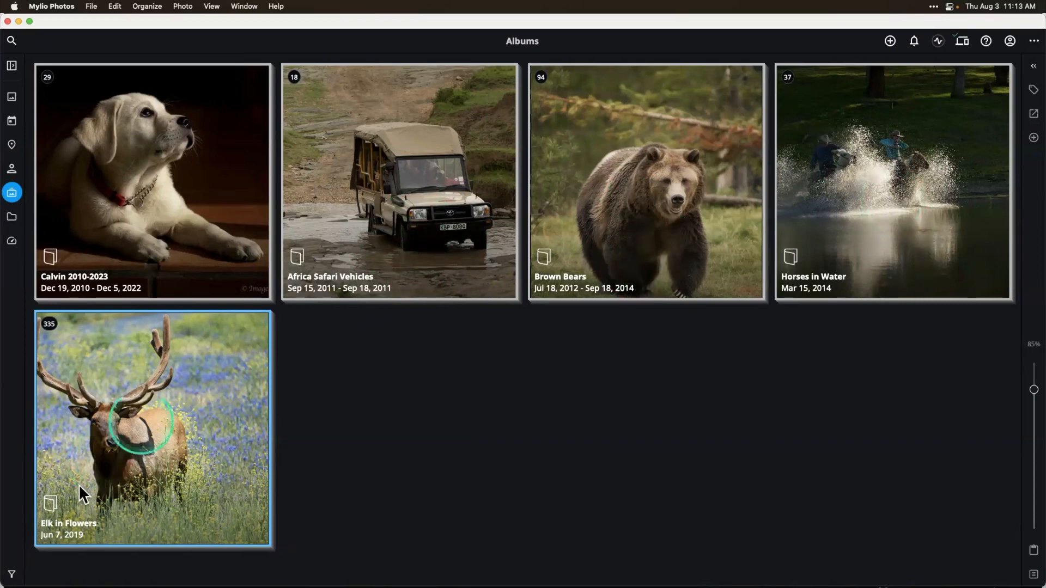
click(135, 439)
scroll(514, 469, down, 5)
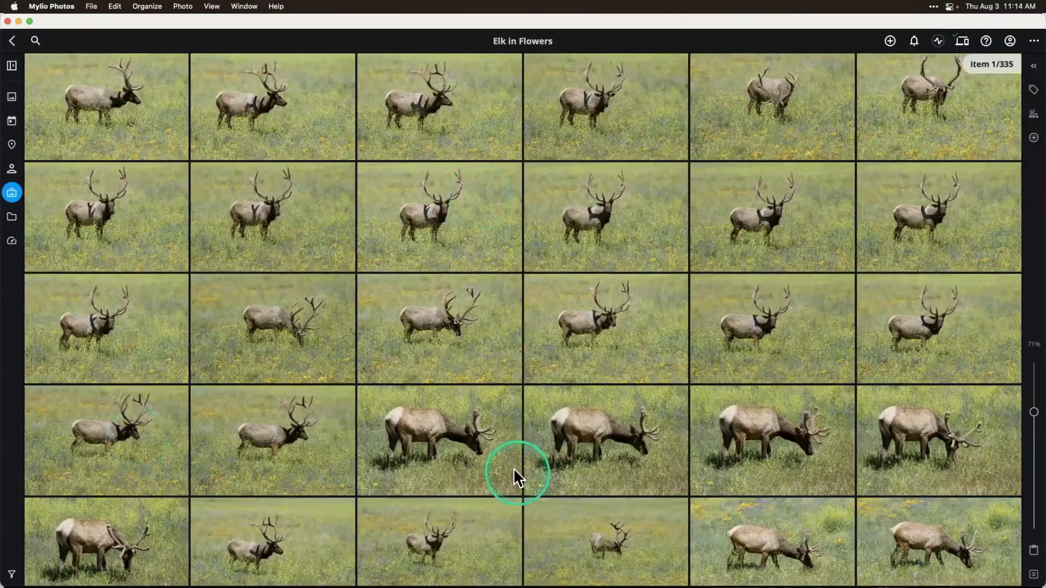
scroll(514, 470, down, 10)
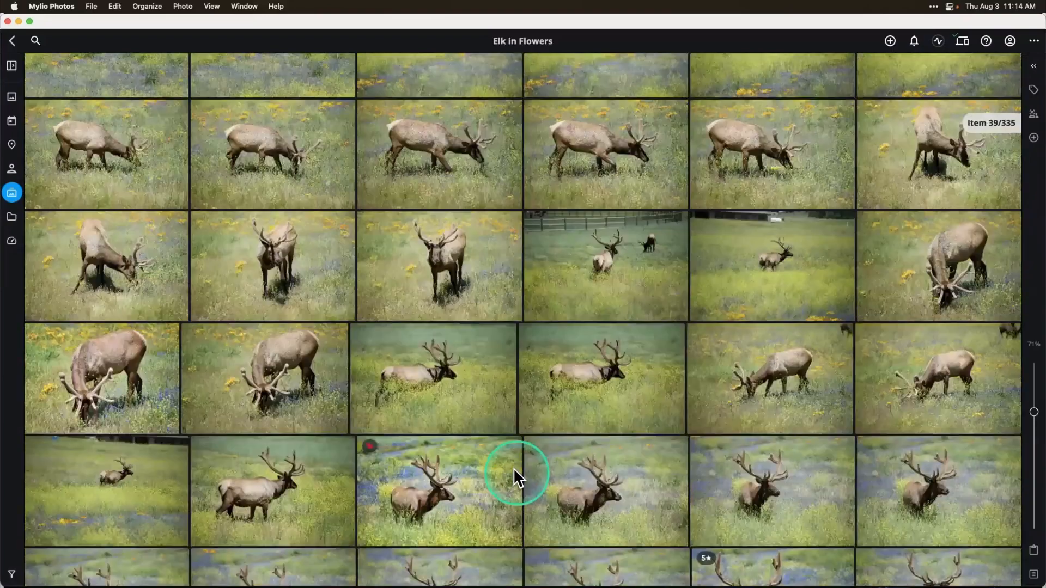
scroll(513, 468, down, 10)
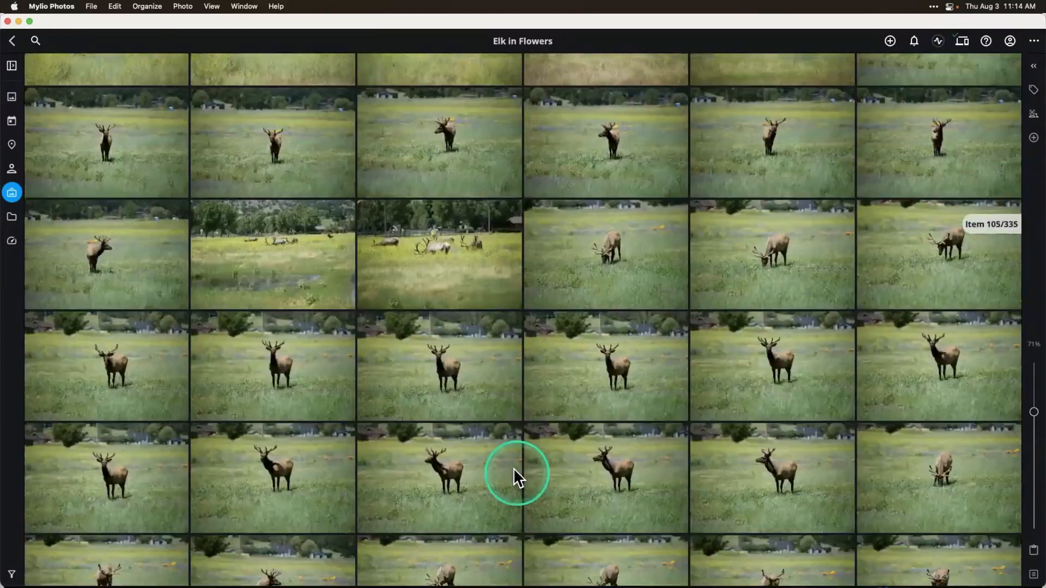
scroll(513, 468, down, 3)
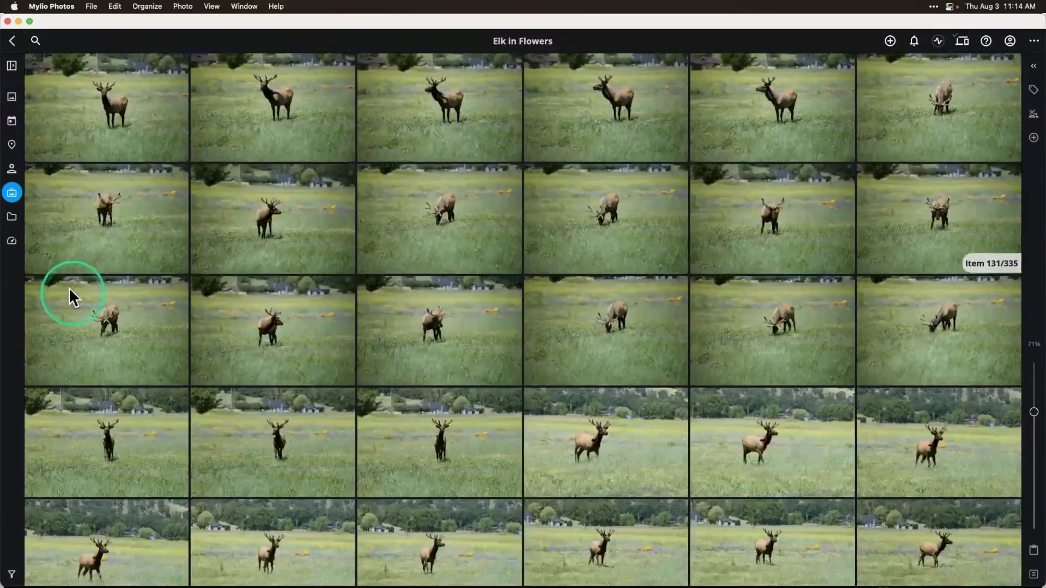
Go back to the Albums overview and switch to the Folders view
click(16, 191)
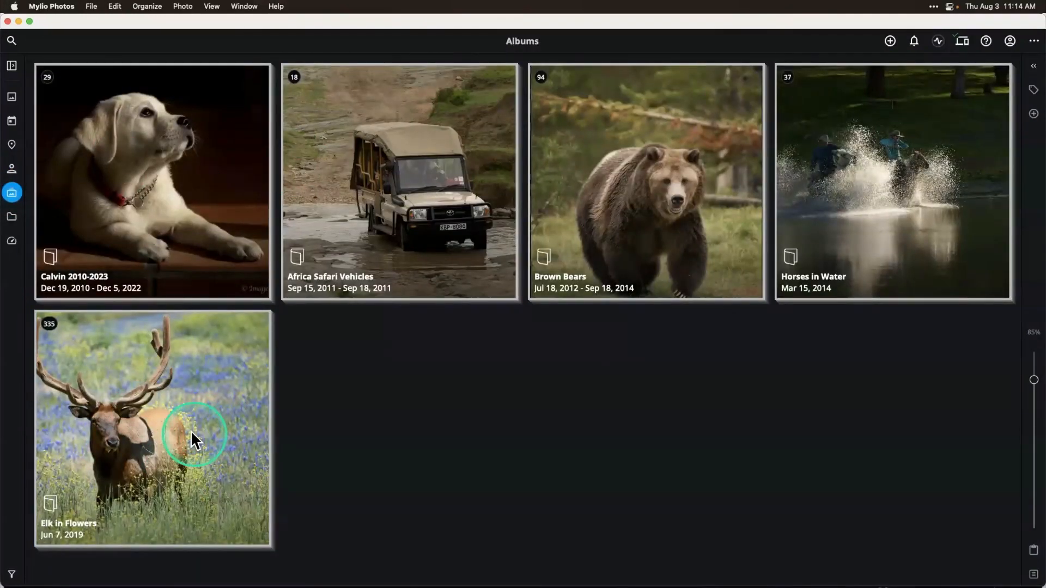
click(12, 218)
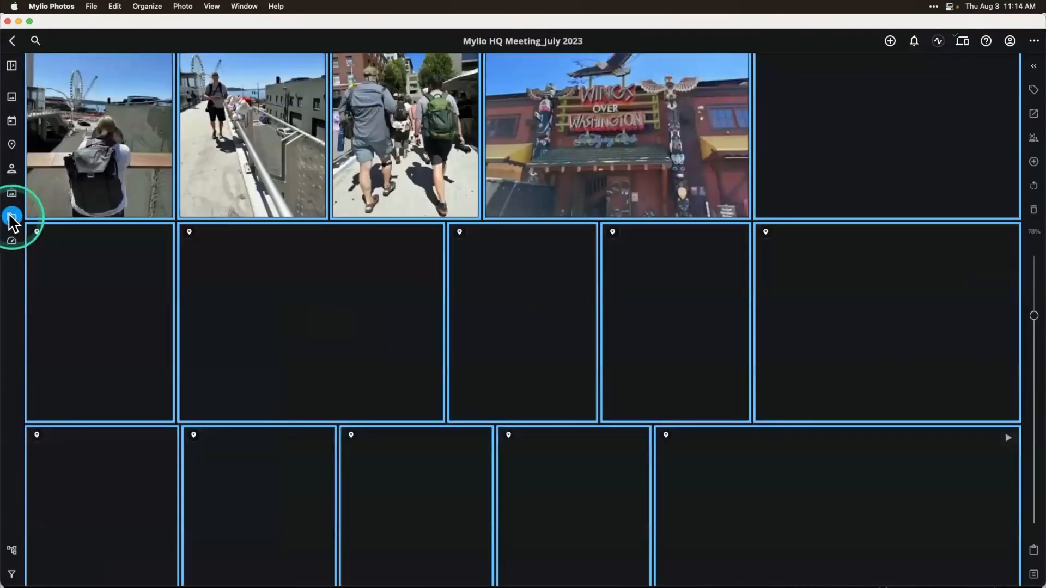
Return to the Folders overview and look through the Mylio Photos Library and Social Media groups
click(12, 218)
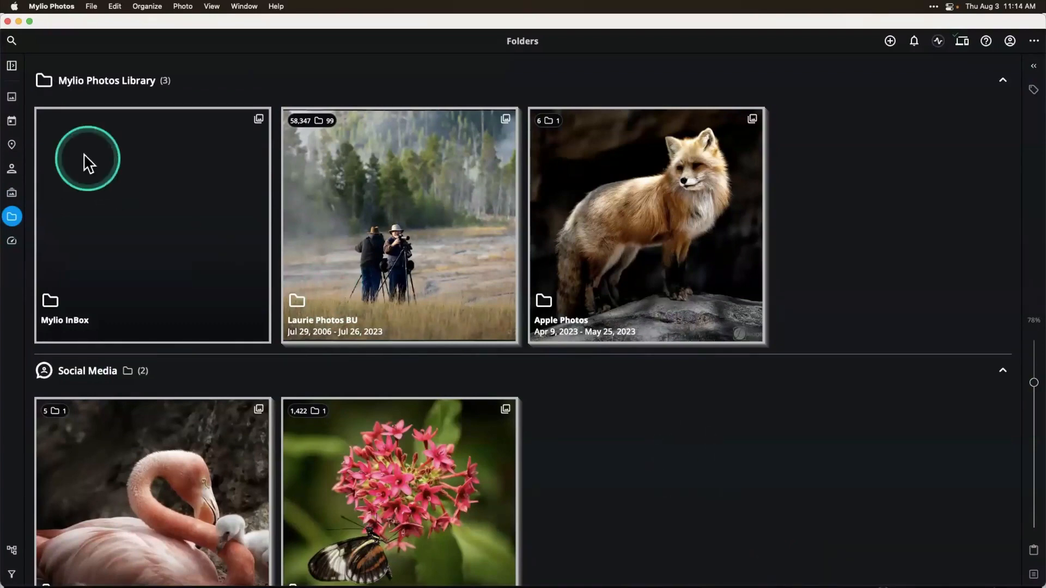
scroll(256, 321, down, 2)
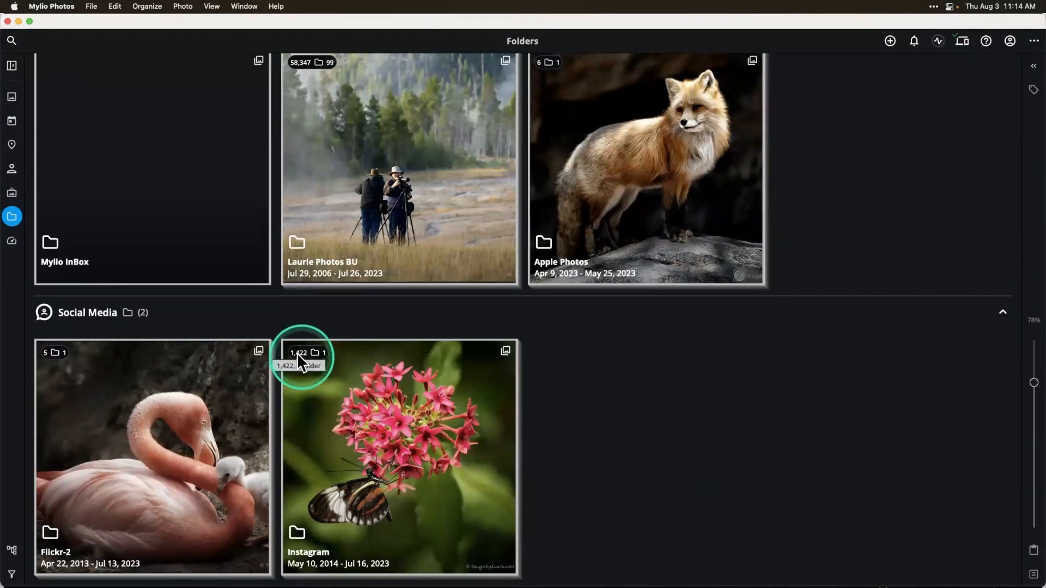
scroll(299, 360, up, 2)
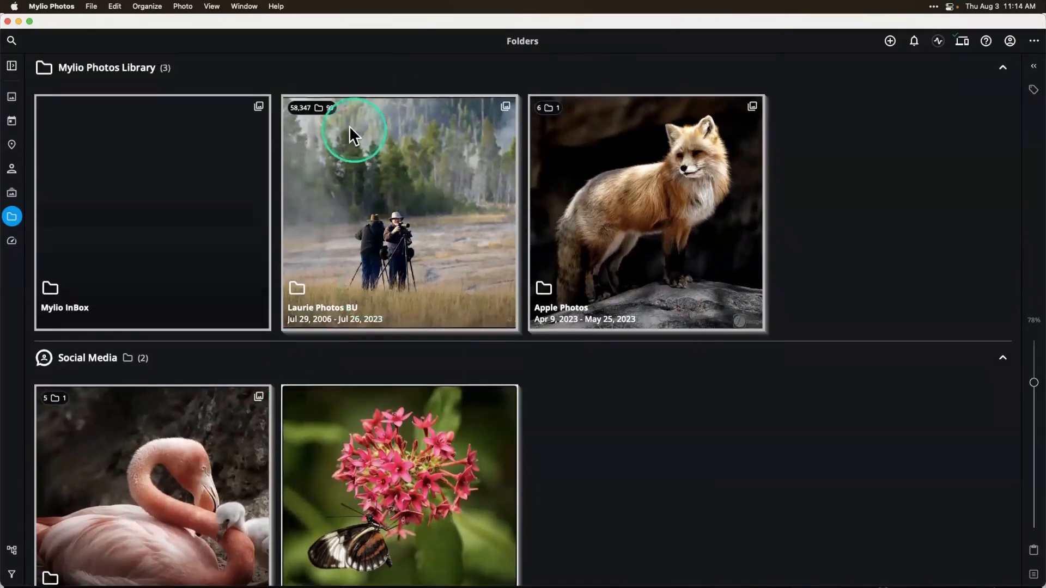
scroll(311, 142, up, 1)
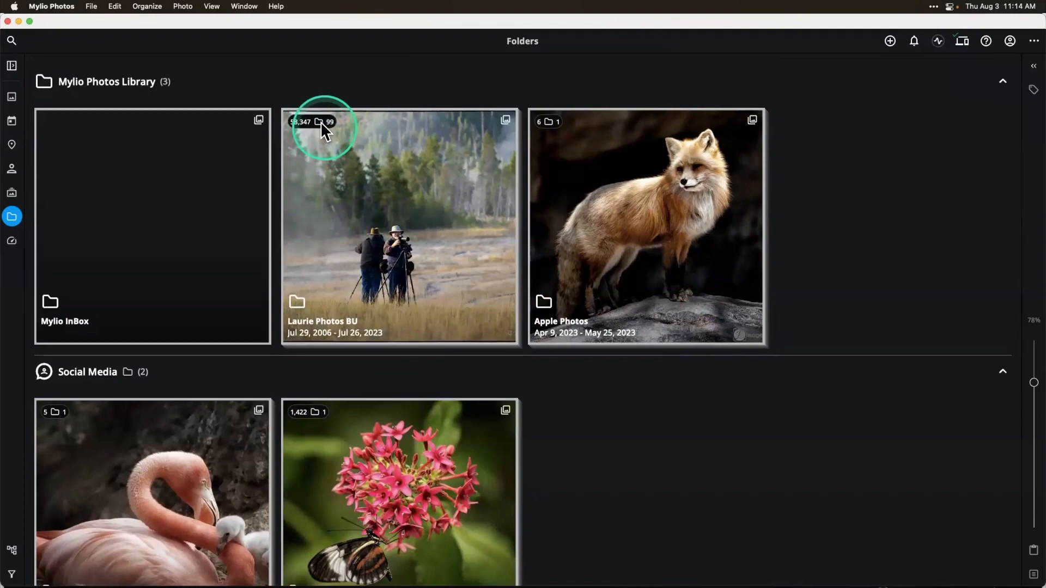
Open the library folder with two tripod photographers on its cover and browse its subfolders
click(349, 232)
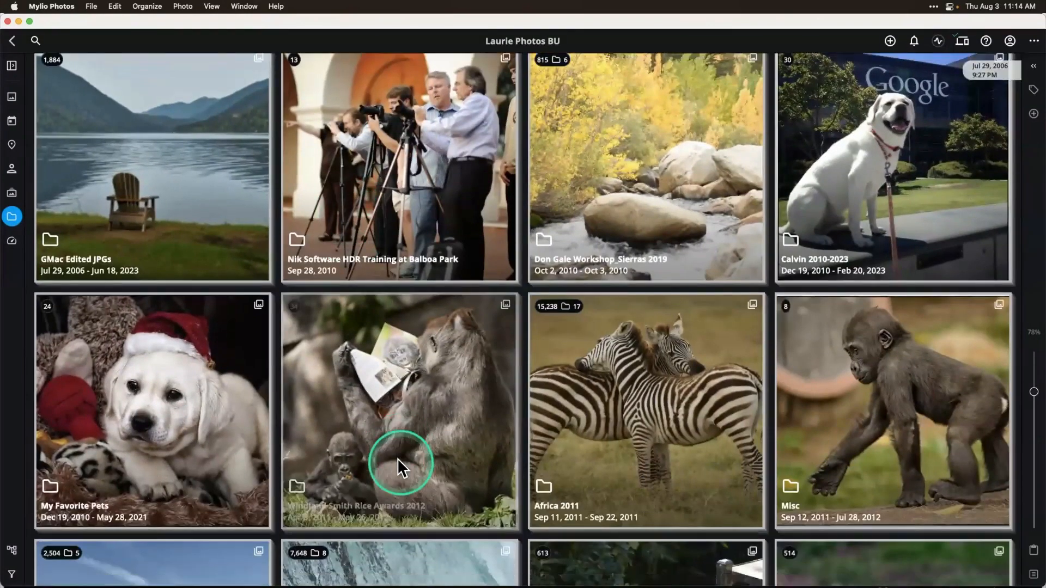
scroll(397, 459, down, 5)
scroll(397, 459, down, 3)
scroll(397, 459, down, 2)
scroll(397, 466, down, 5)
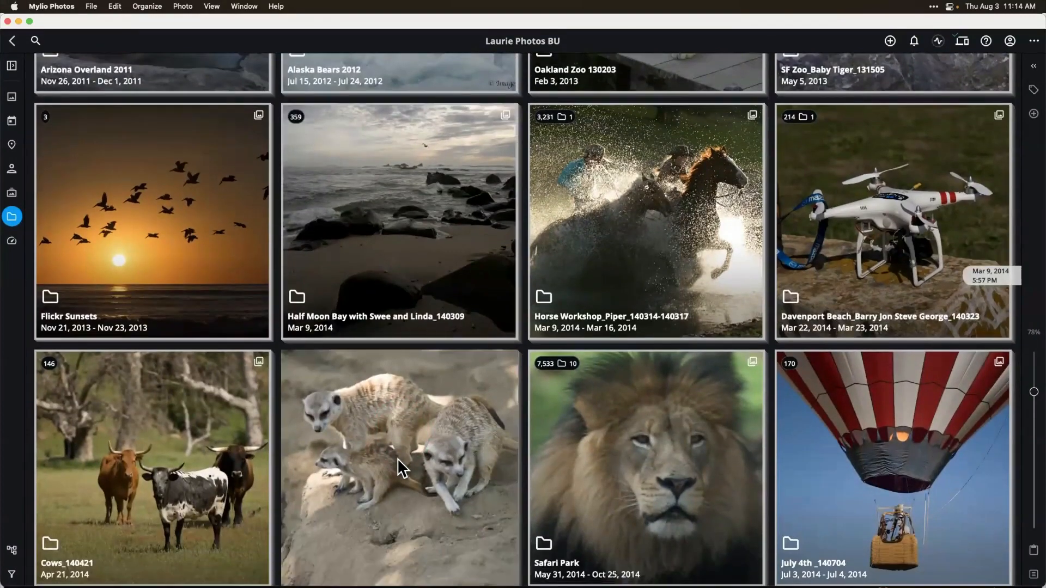
scroll(397, 459, down, 2)
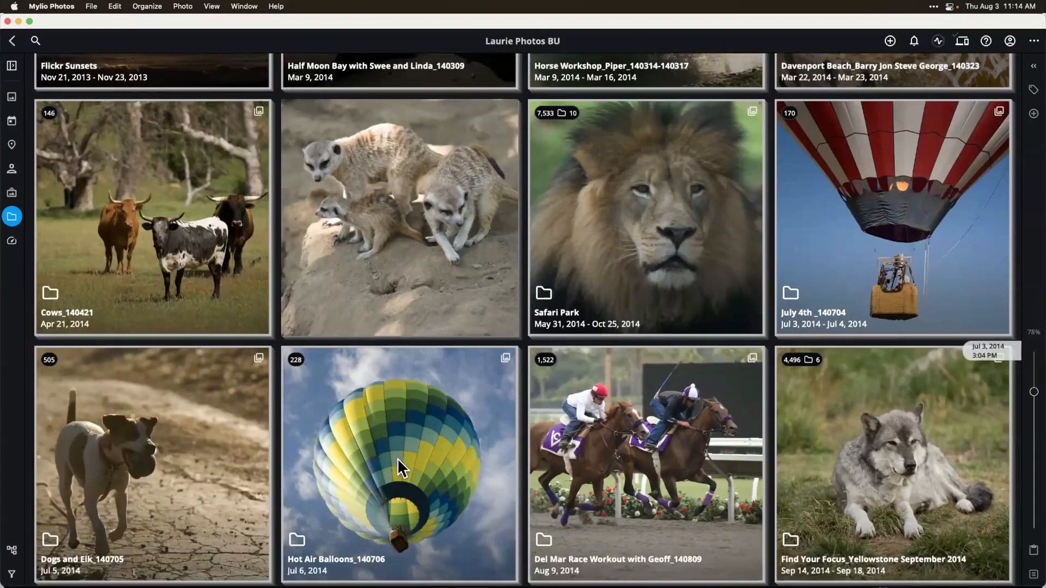
scroll(397, 459, up, 6)
scroll(397, 459, up, 2)
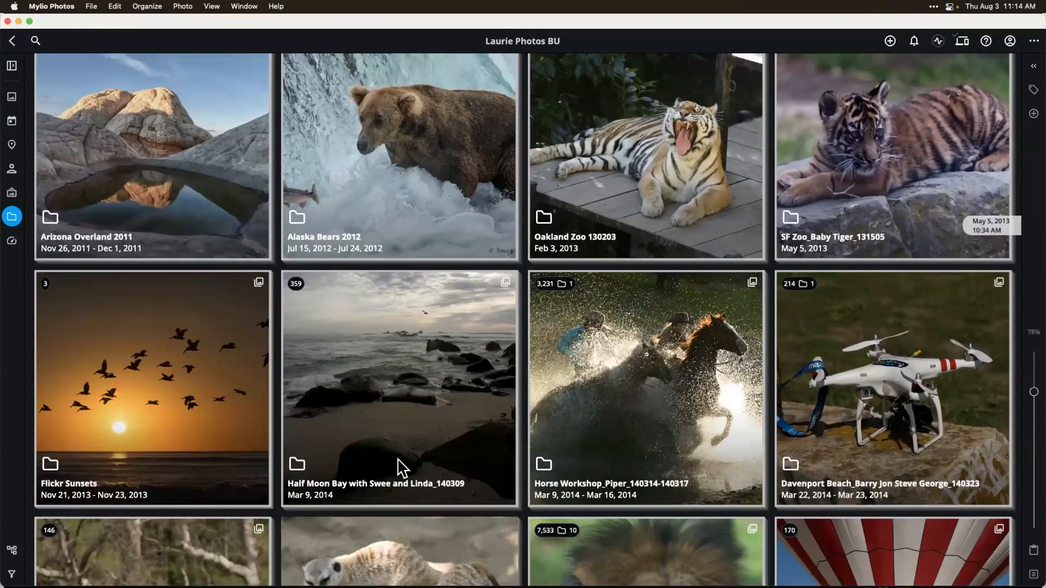
scroll(397, 459, down, 1)
click(23, 497)
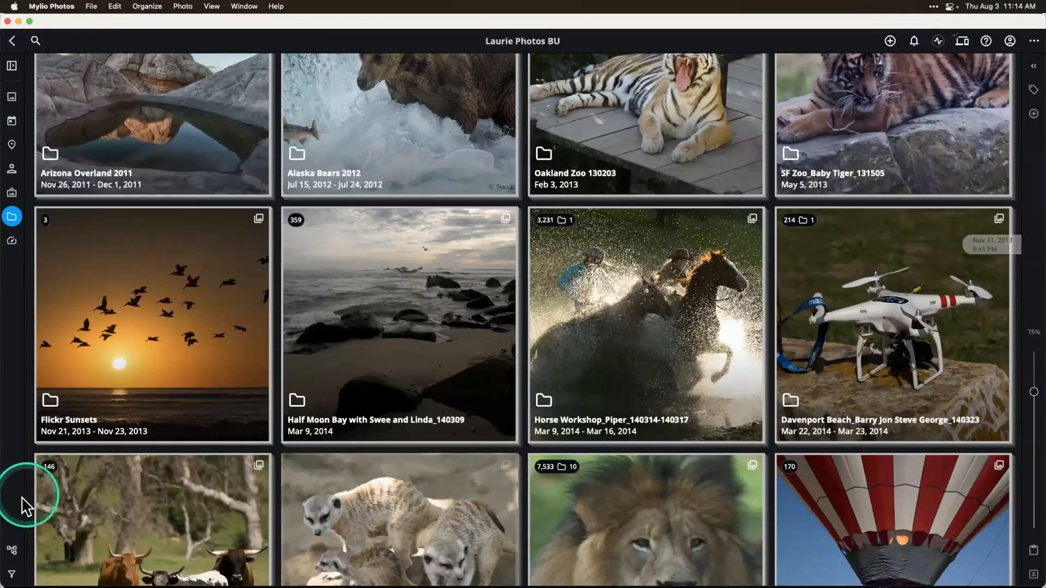
Show the folder tree, expand the currently open library folder and look through its list of subfolders
click(11, 553)
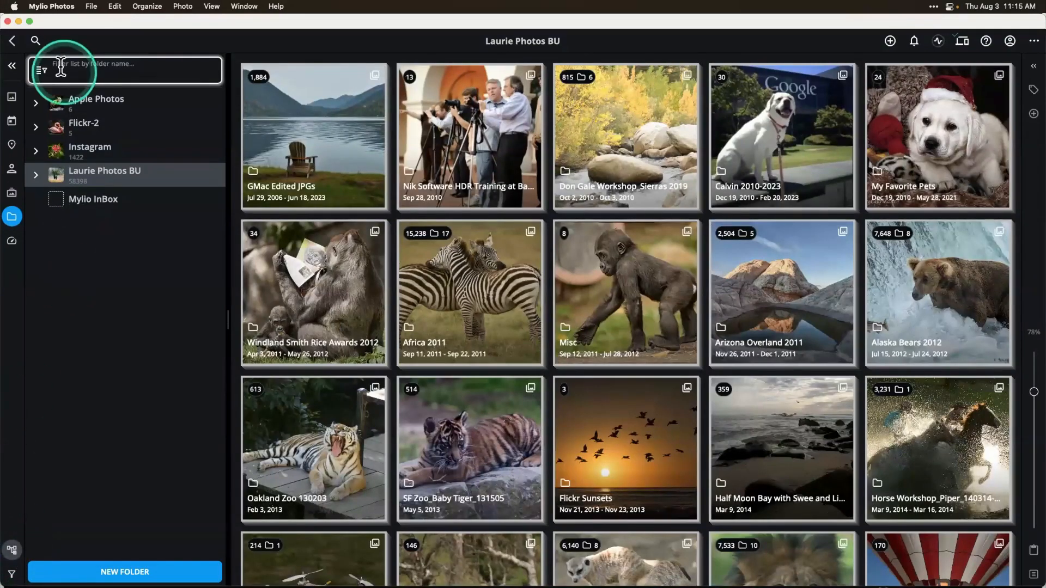
click(35, 175)
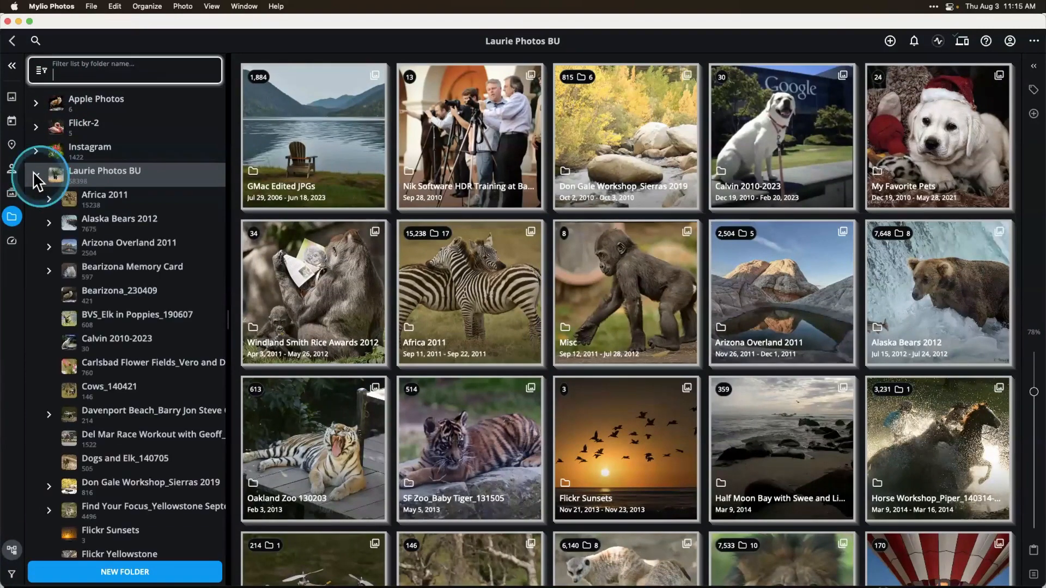
scroll(98, 223, down, 2)
scroll(98, 222, down, 1)
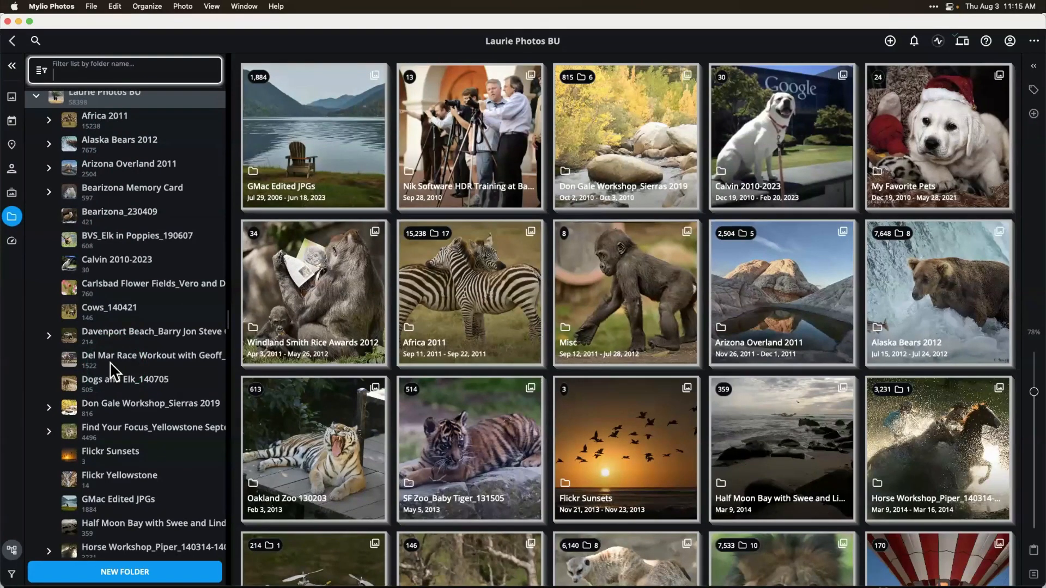
scroll(110, 362, down, 3)
scroll(110, 362, up, 2)
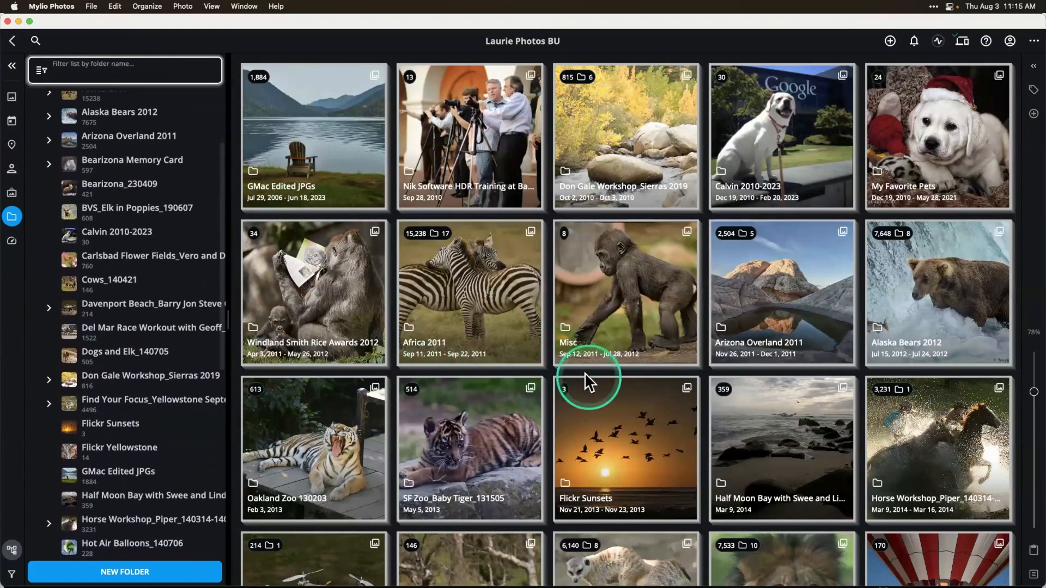
Switch to Finder and move its folder window next to the folder tree for a side-by-side view
key(super+Tab)
key(super+Tab)
key(super+Tab)
key(super+Tab)
key(super+Tab)
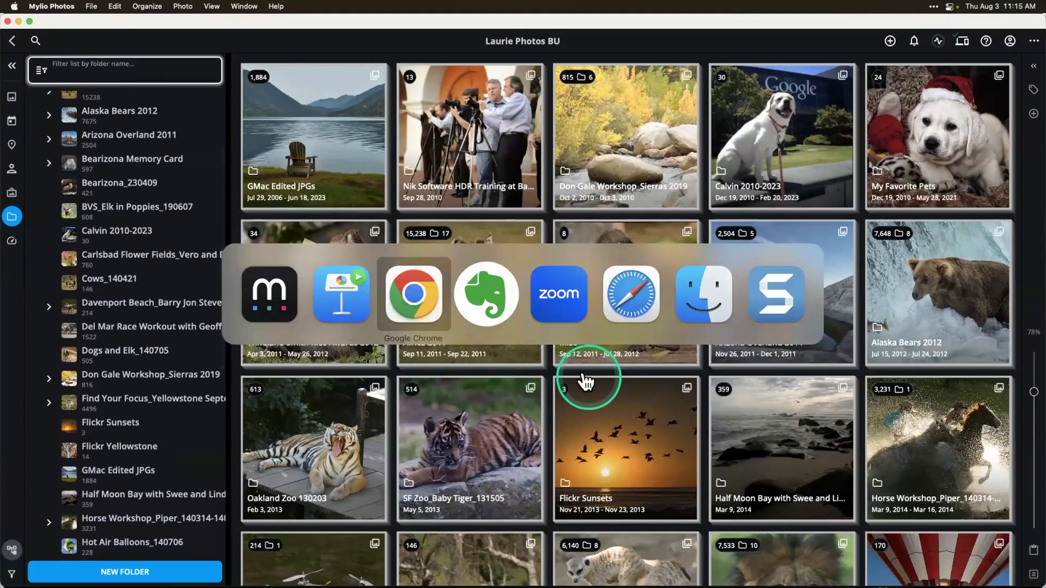
key(super+Tab)
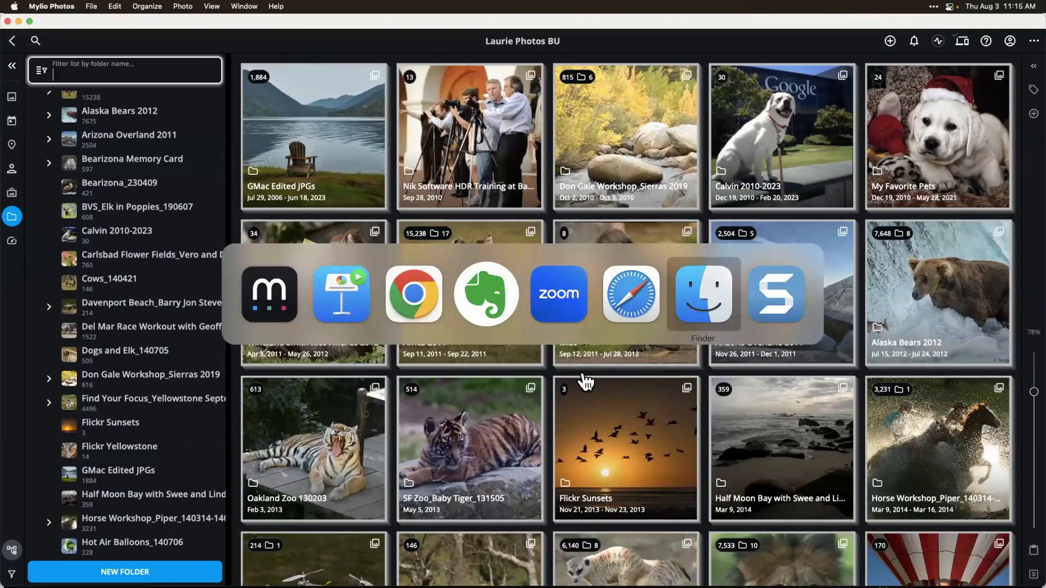
click(669, 104)
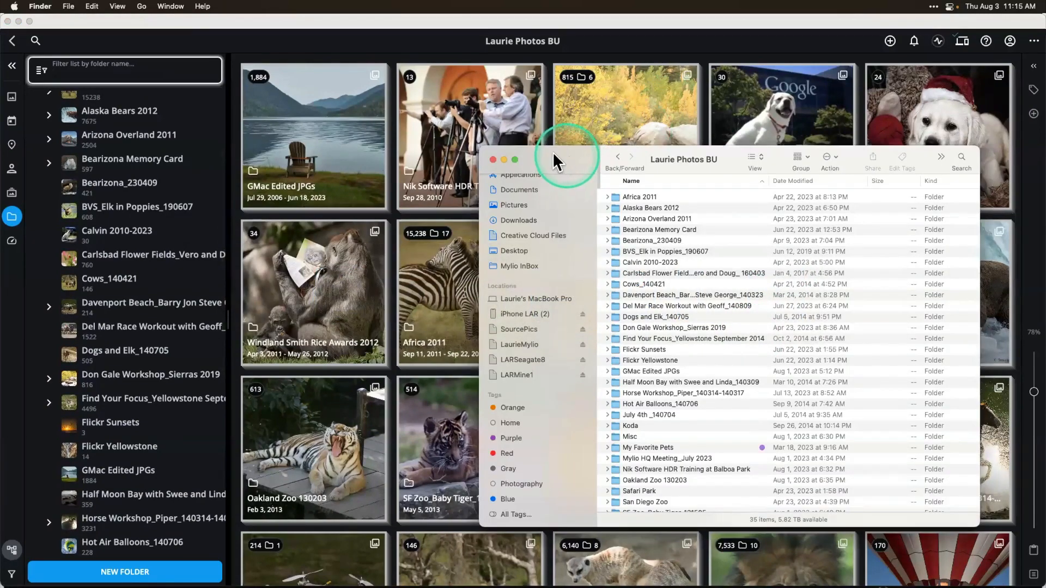
drag(563, 152, 529, 150)
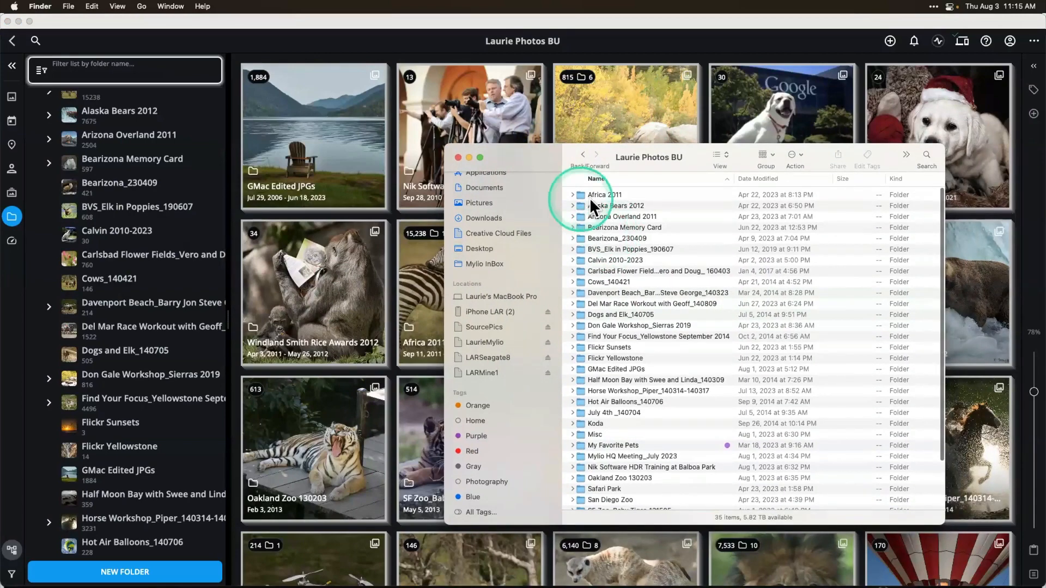
drag(521, 156, 308, 111)
Compare the subfolders listed in Finder with those in the folder tree, then return to Mylio Photos
scroll(146, 187, up, 2)
scroll(145, 188, up, 1)
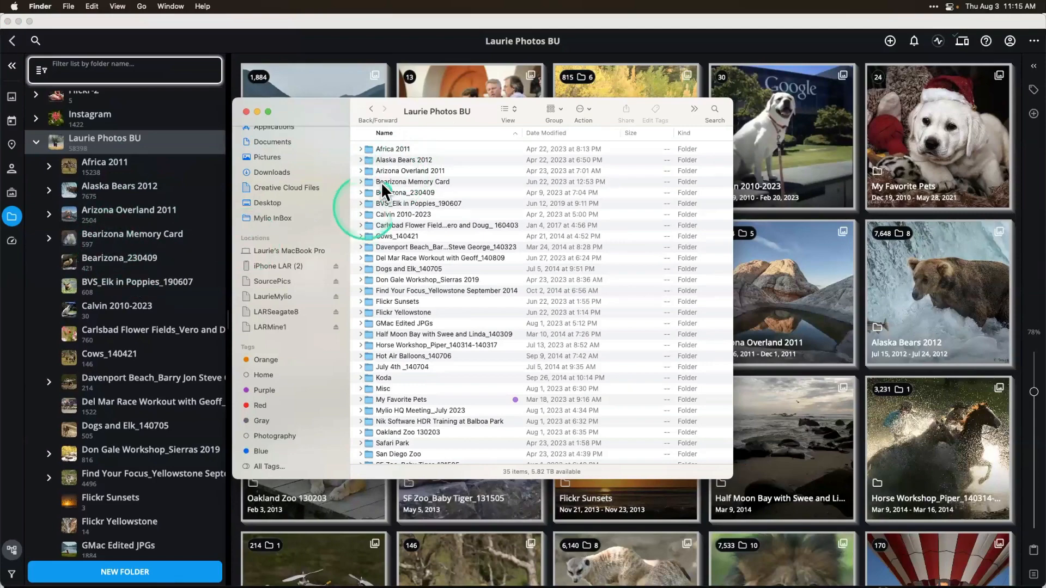
scroll(393, 311, down, 1)
scroll(394, 311, up, 1)
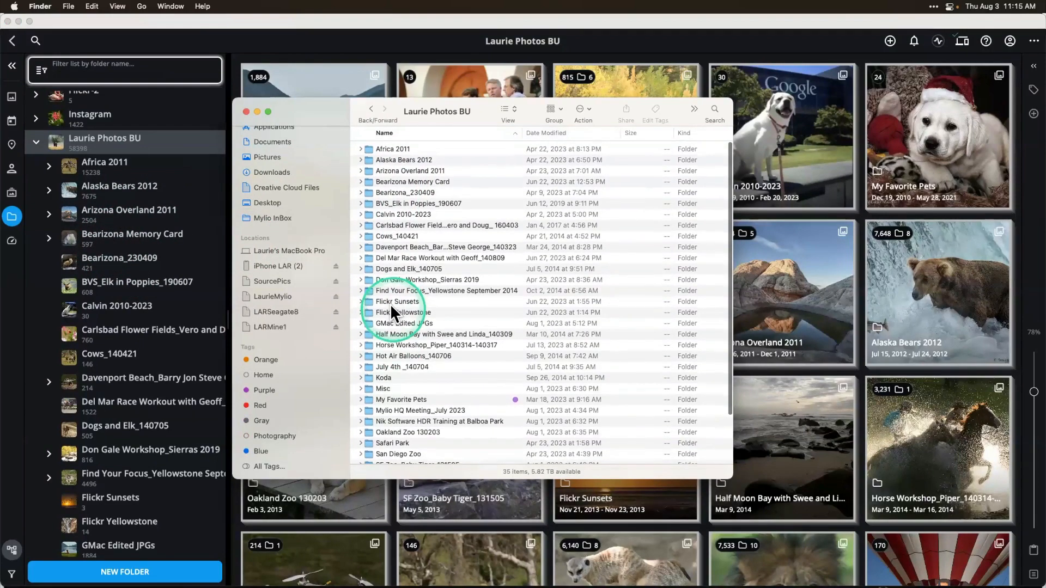
click(231, 77)
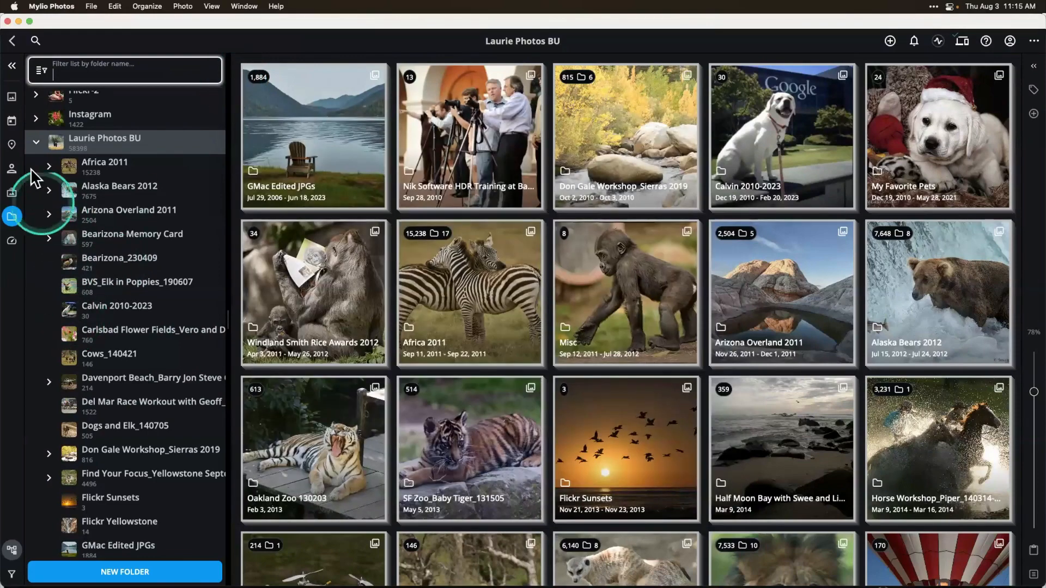
Look through the subfolders in the folder tree, then collapse the expanded library folder
scroll(96, 430, down, 10)
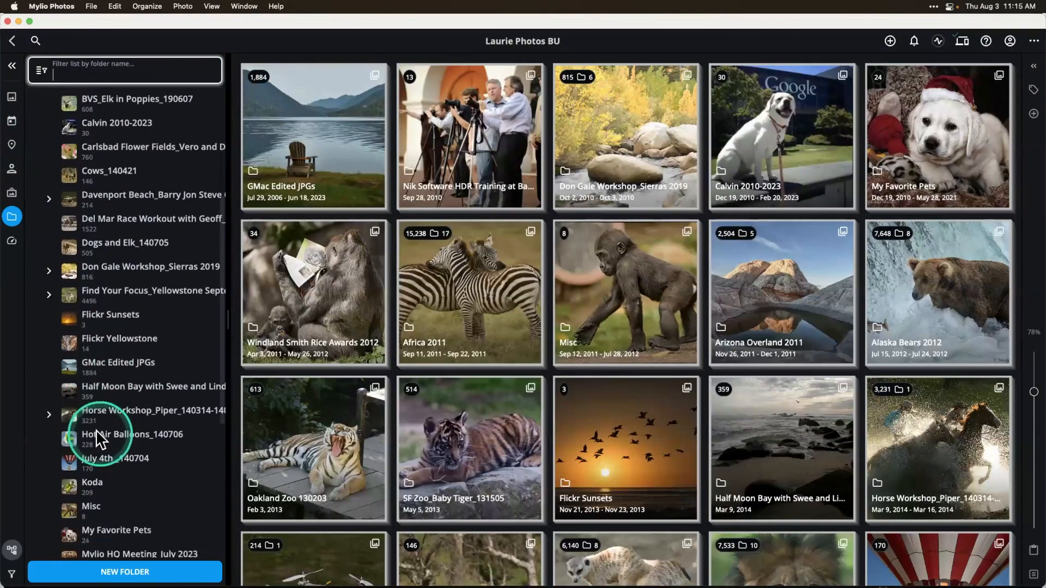
scroll(96, 429, up, 10)
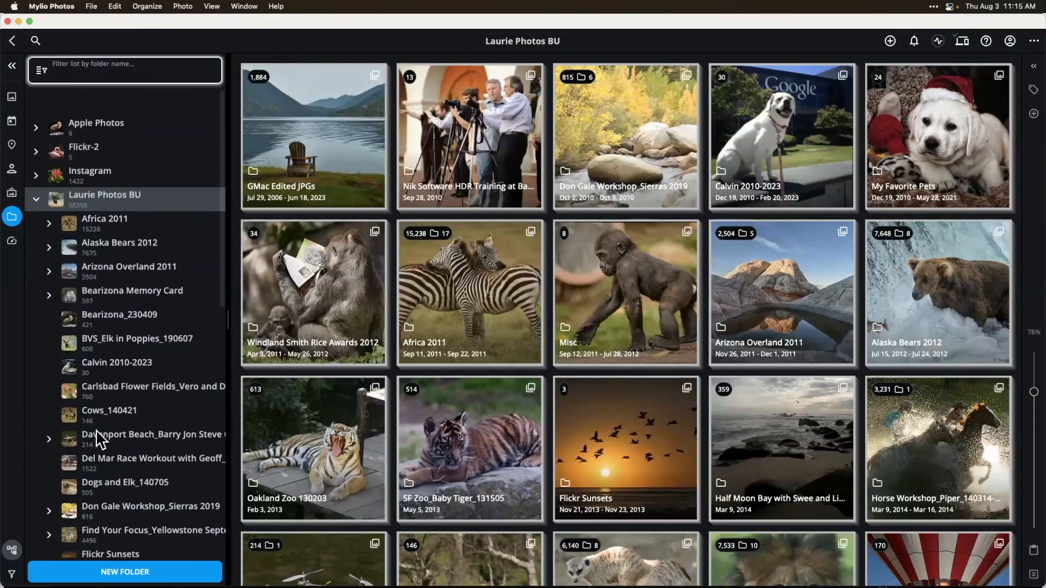
click(36, 175)
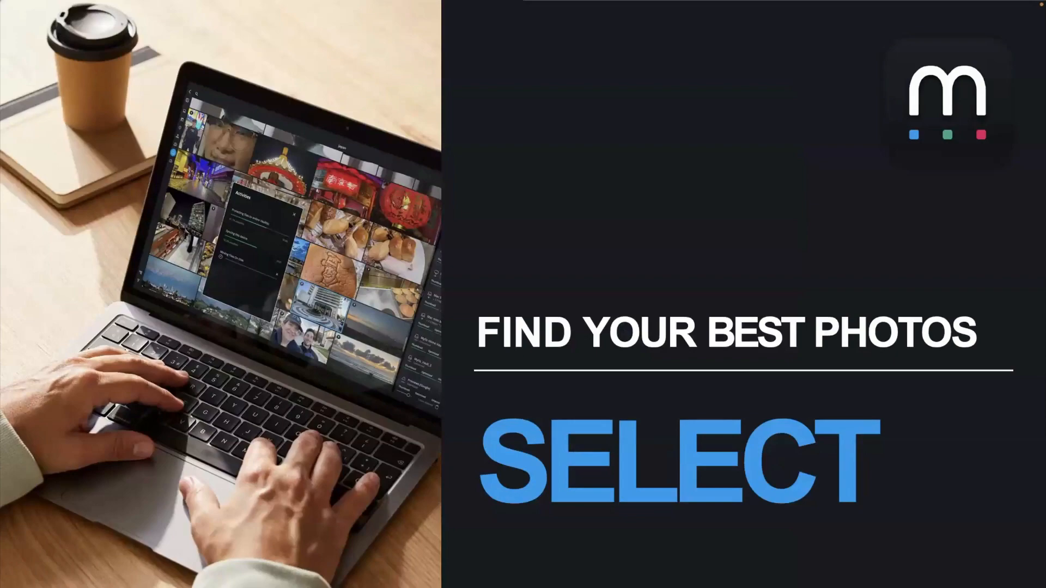
Switch from the presentation back to Mylio Photos, open the All Photos view and show its QuickFilters
key(super+Tab)
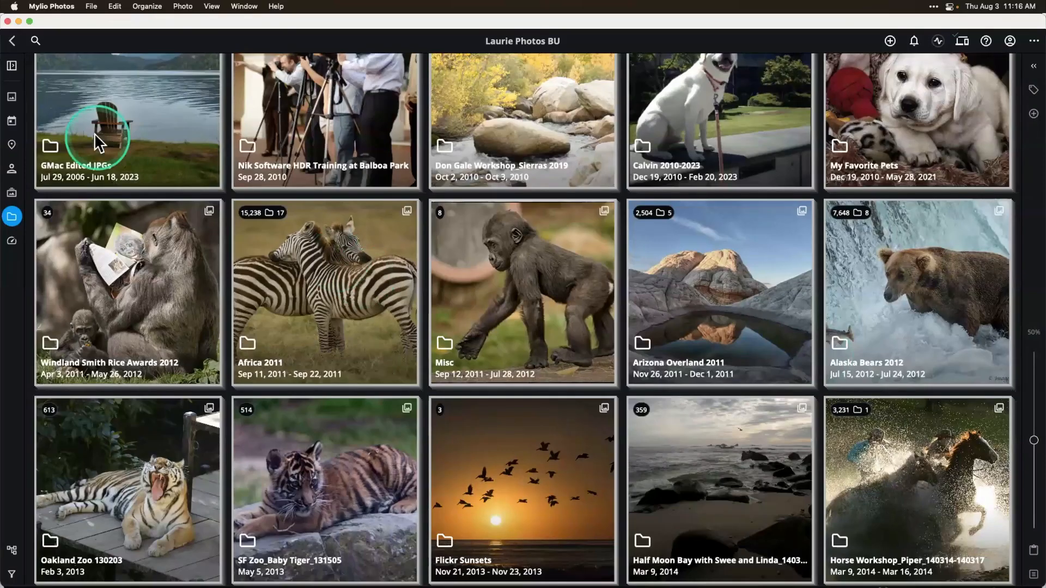
click(12, 66)
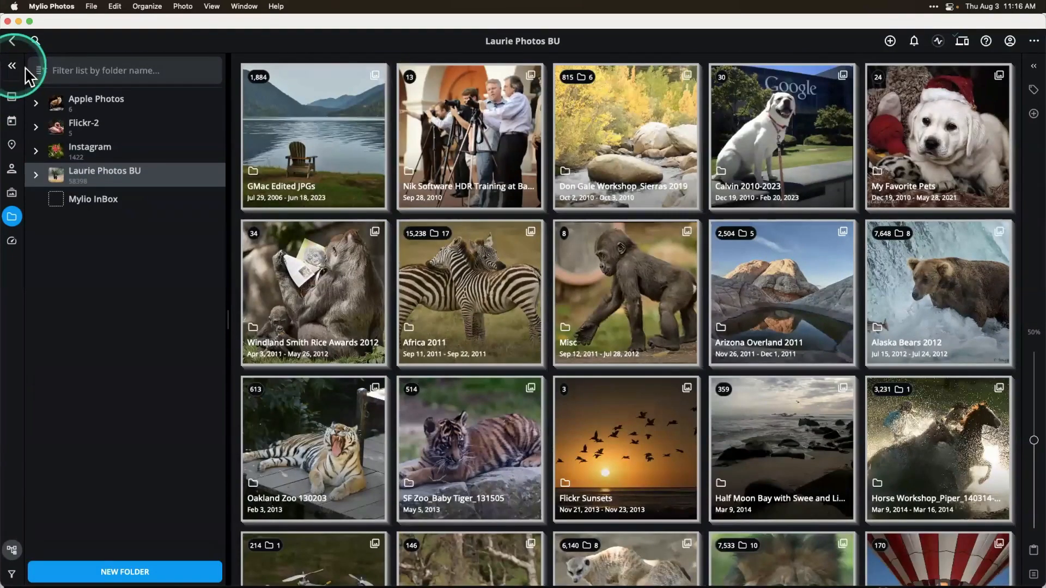
click(14, 99)
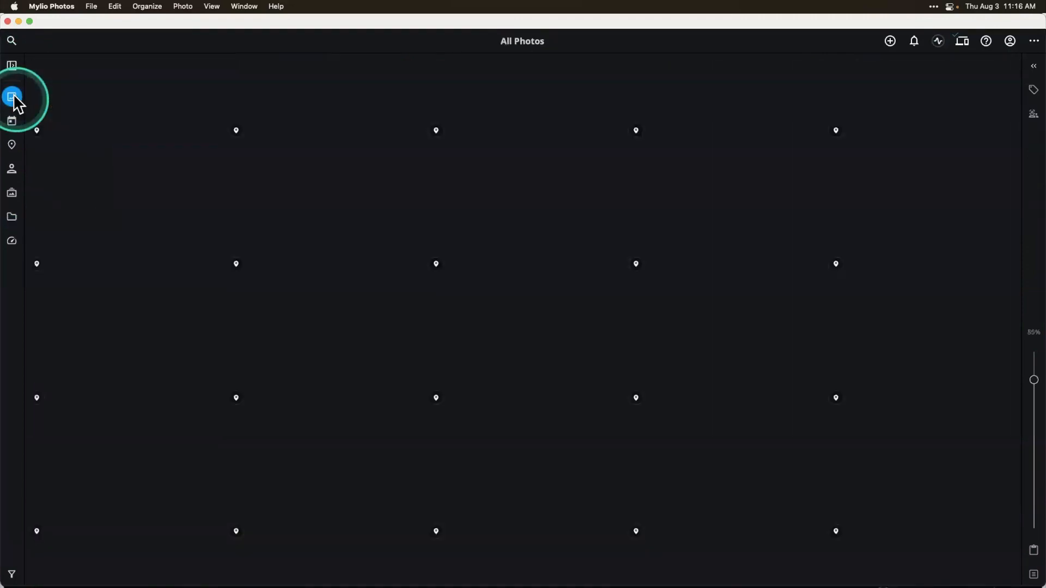
click(12, 66)
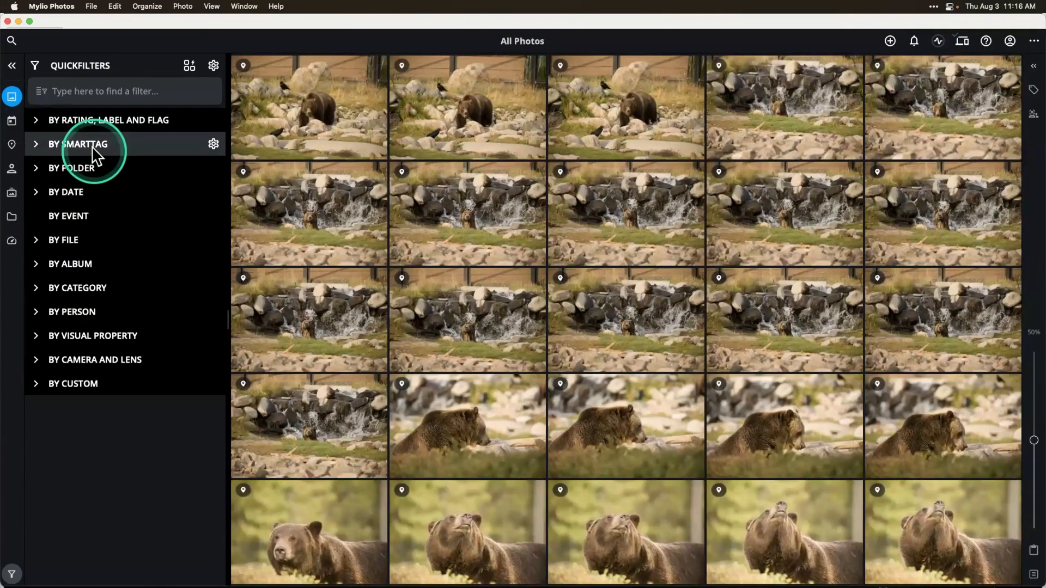
Filter all photos by a 5-star rating, then remove the filter and collapse the By Rating, Label and Flag group
click(44, 120)
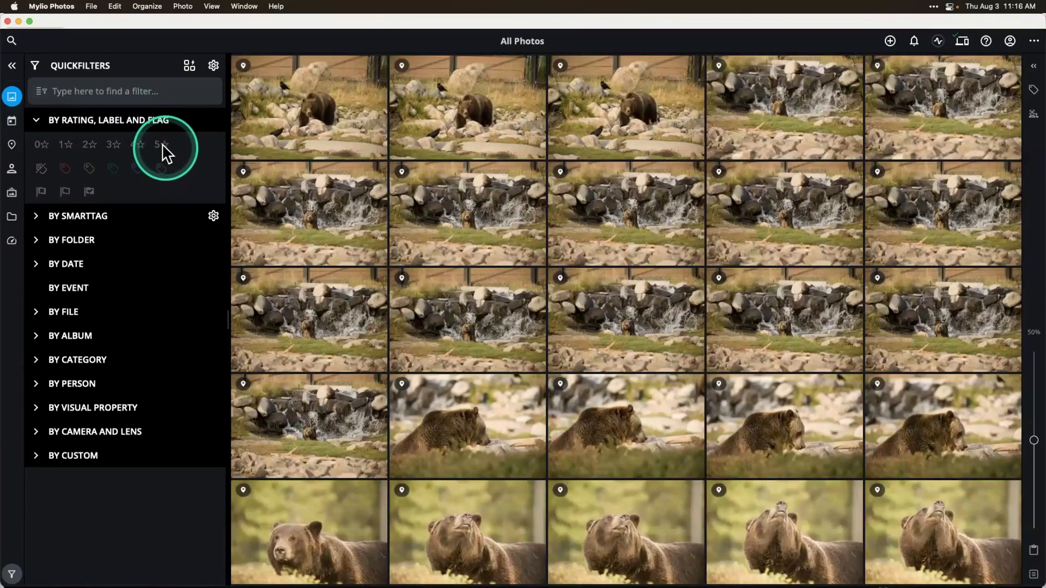
click(162, 146)
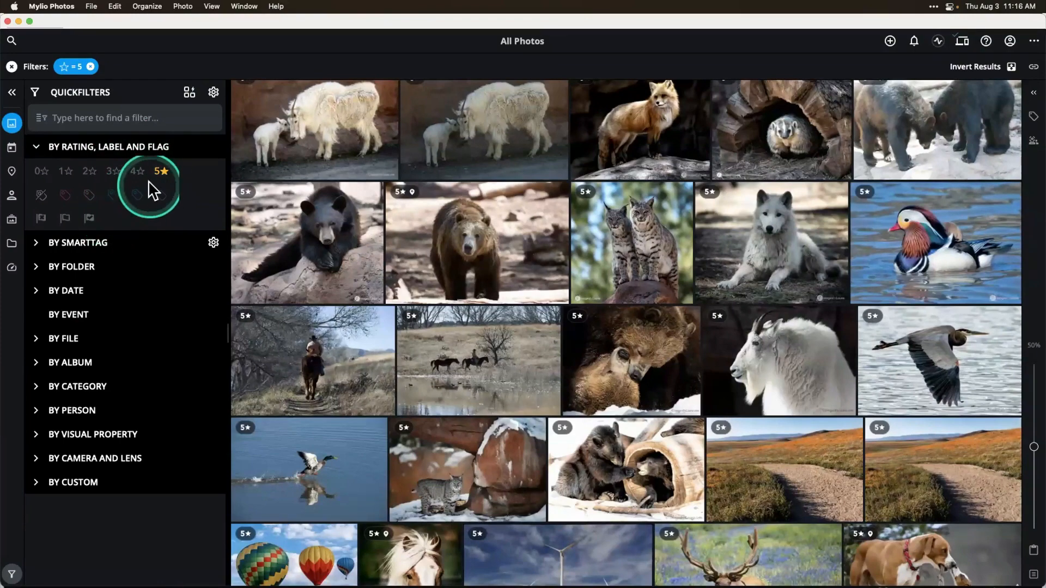
click(160, 170)
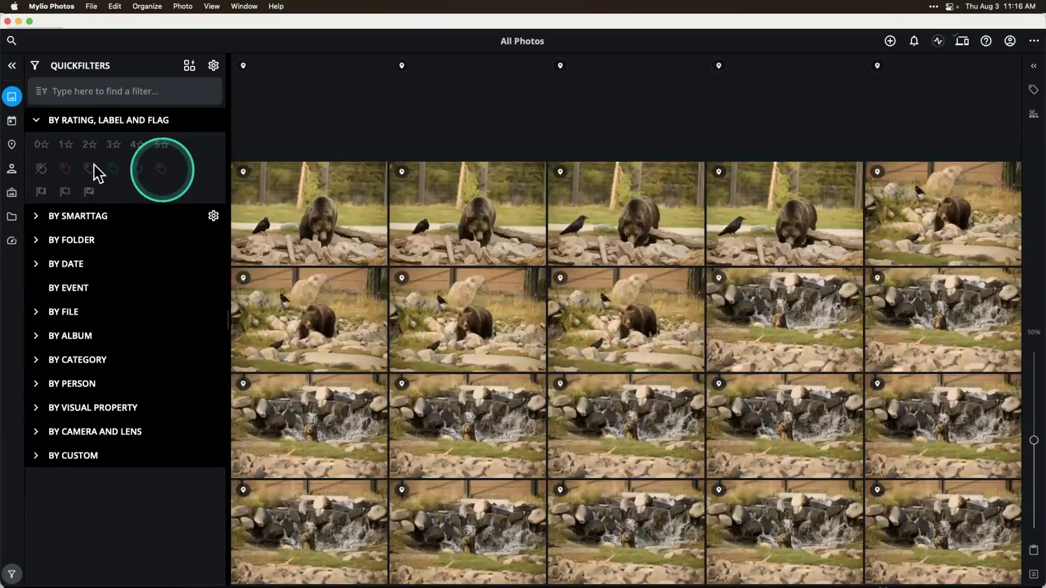
click(34, 120)
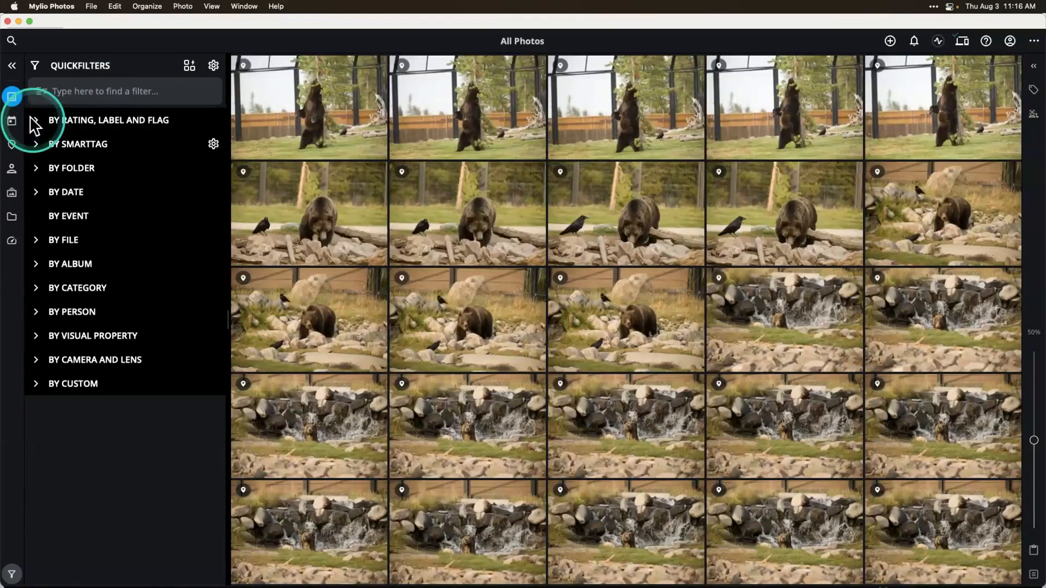
Expand the By Date filters and look through the days of the month under By Day
click(37, 172)
click(37, 169)
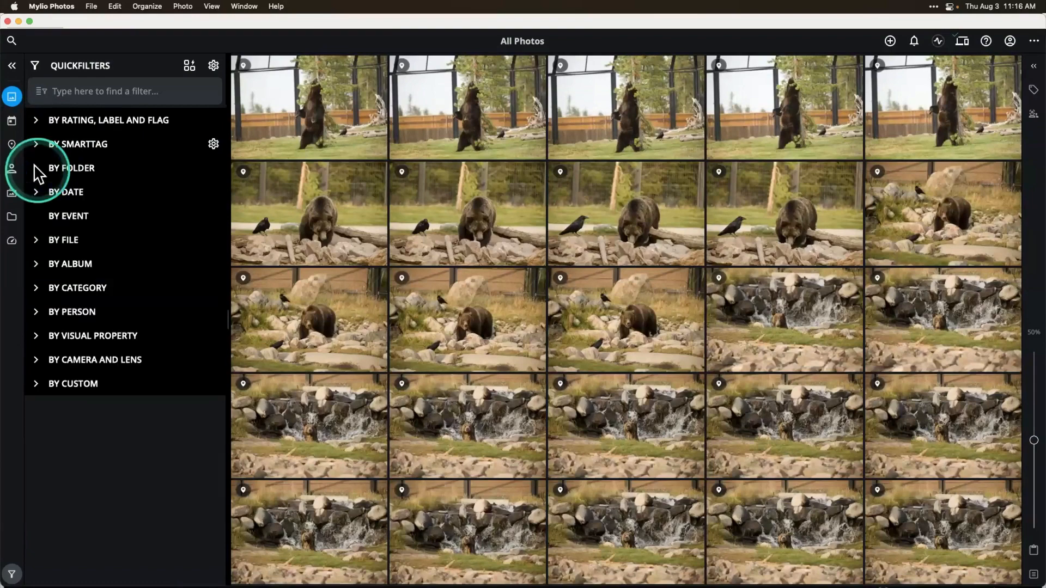
click(37, 195)
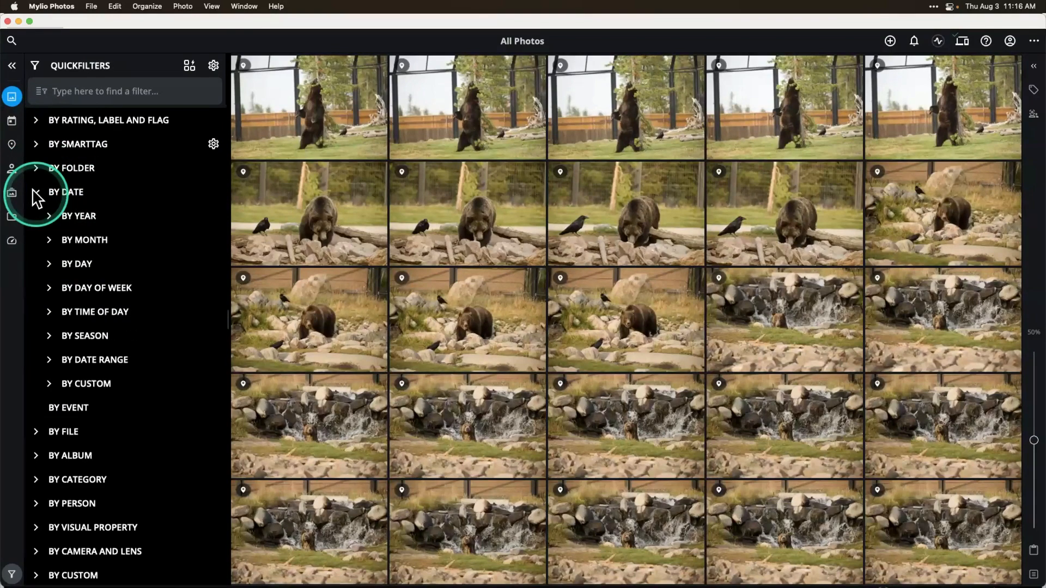
click(51, 265)
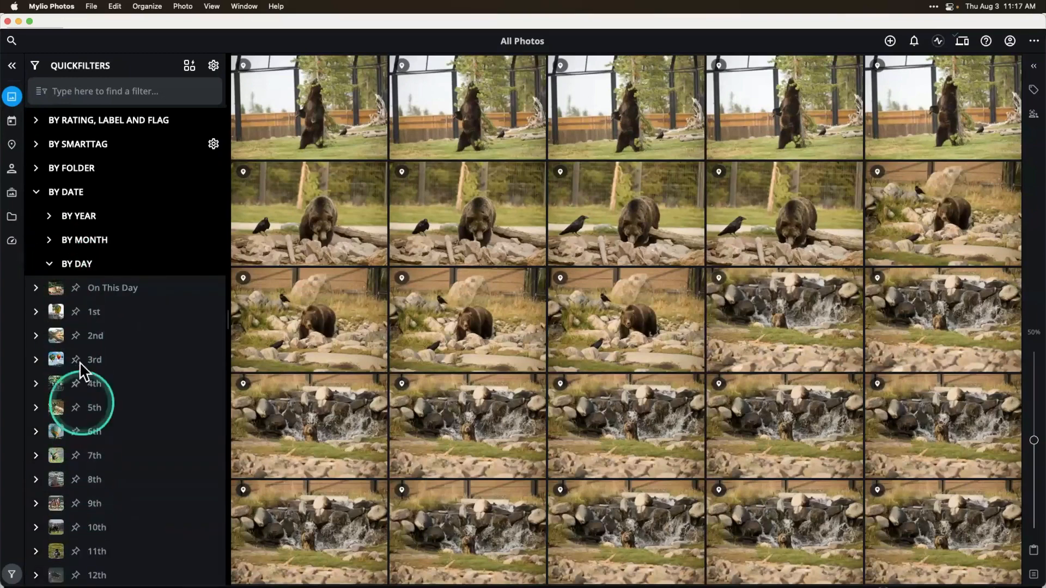
scroll(103, 473, down, 5)
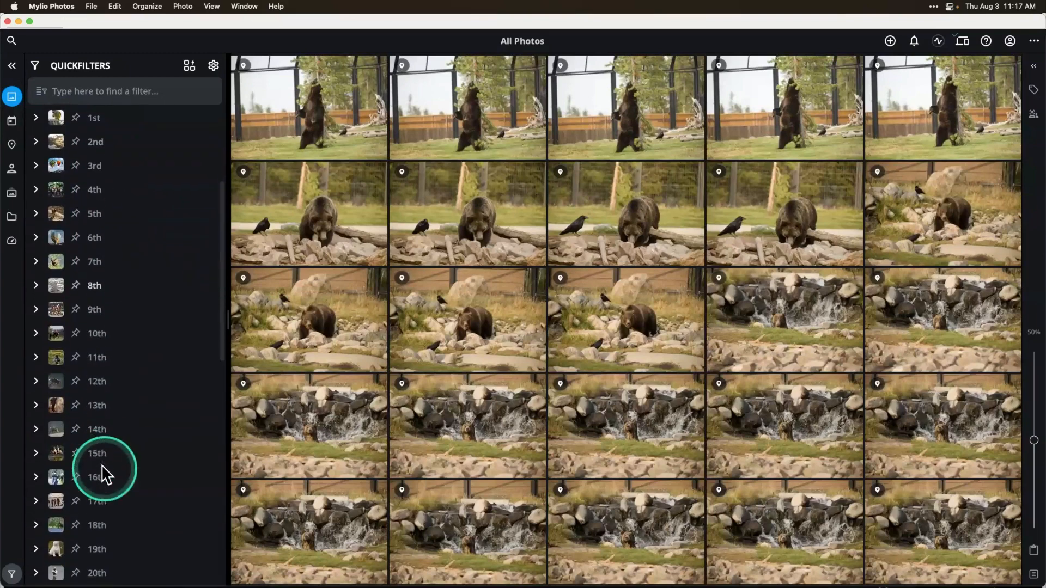
Filter all photos by On This Day, then collapse the By Day and By Date groups
scroll(103, 473, up, 5)
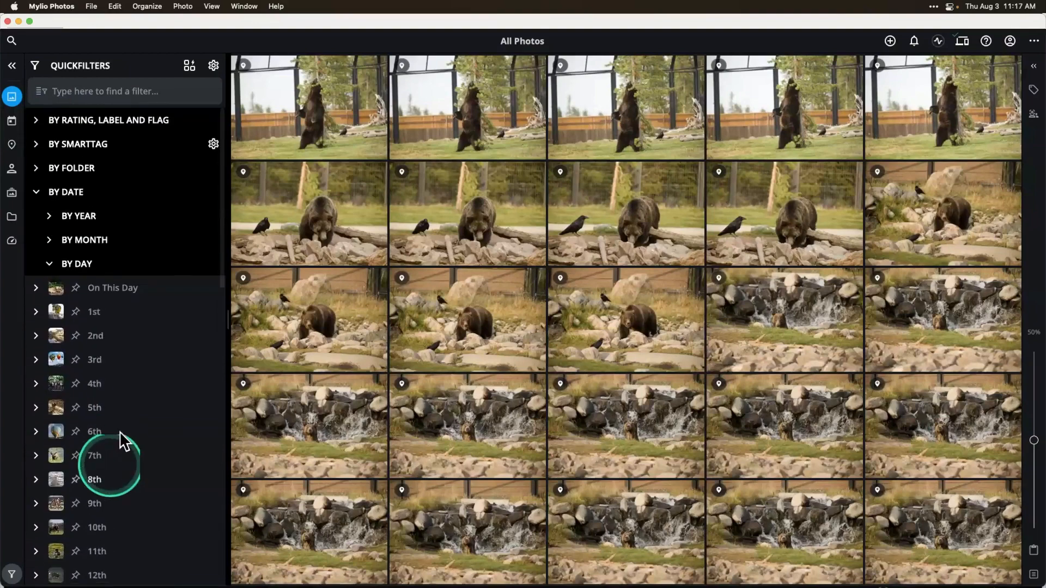
click(87, 284)
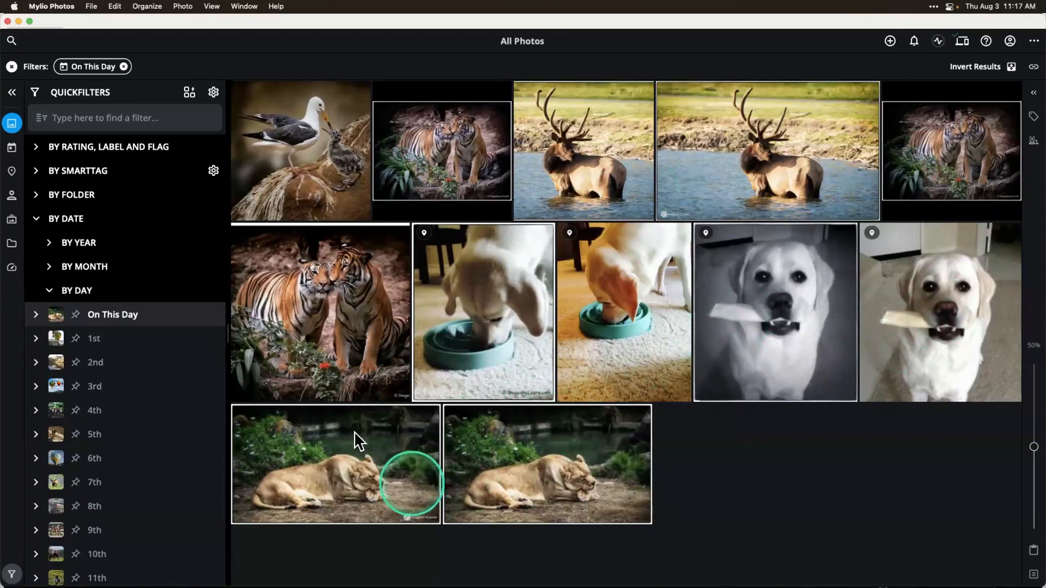
click(49, 290)
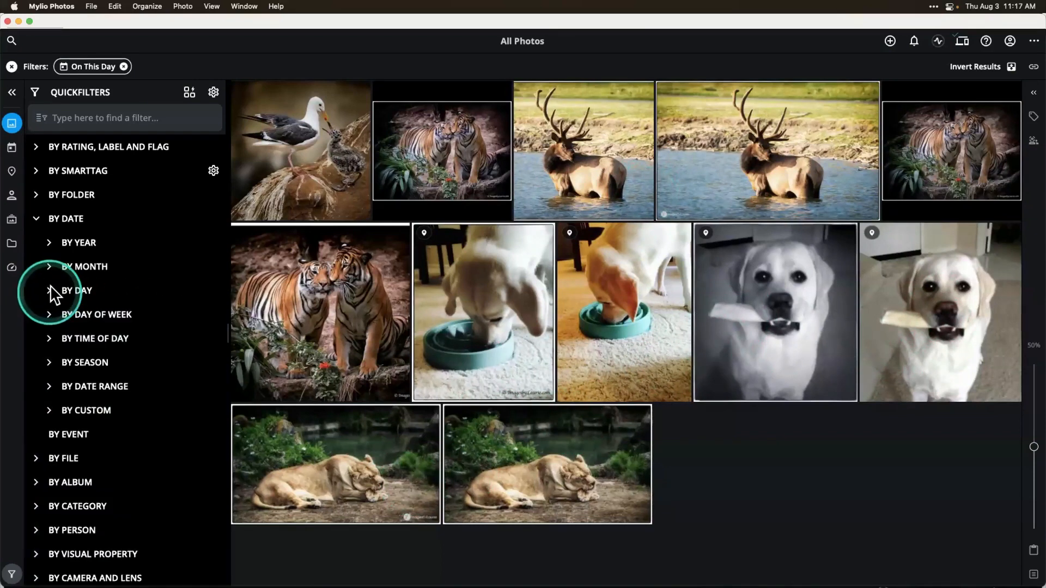
click(36, 219)
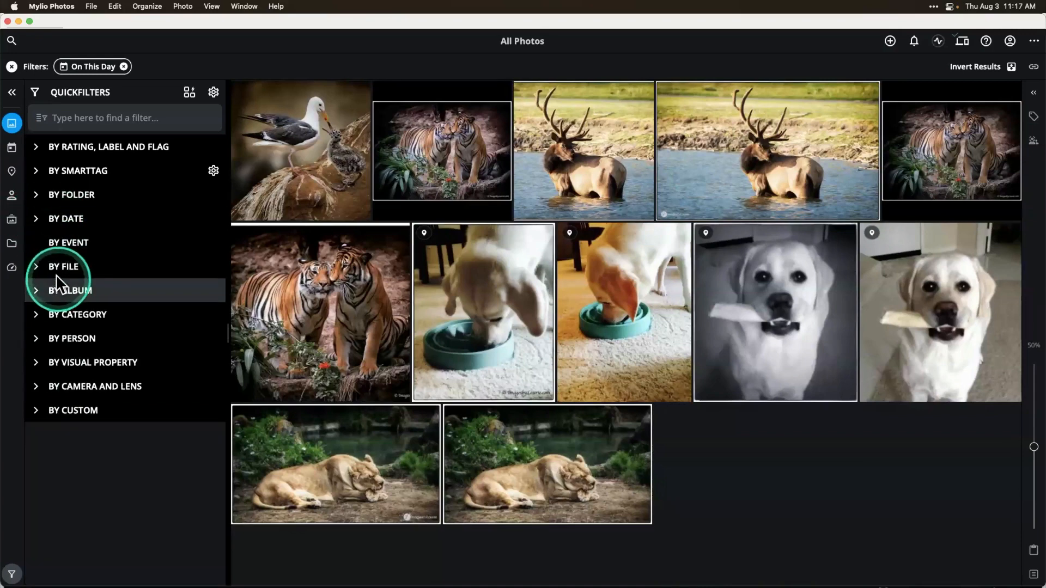
Filter the photos by the RAW file type under By File, and remove the On This Day filter
click(35, 267)
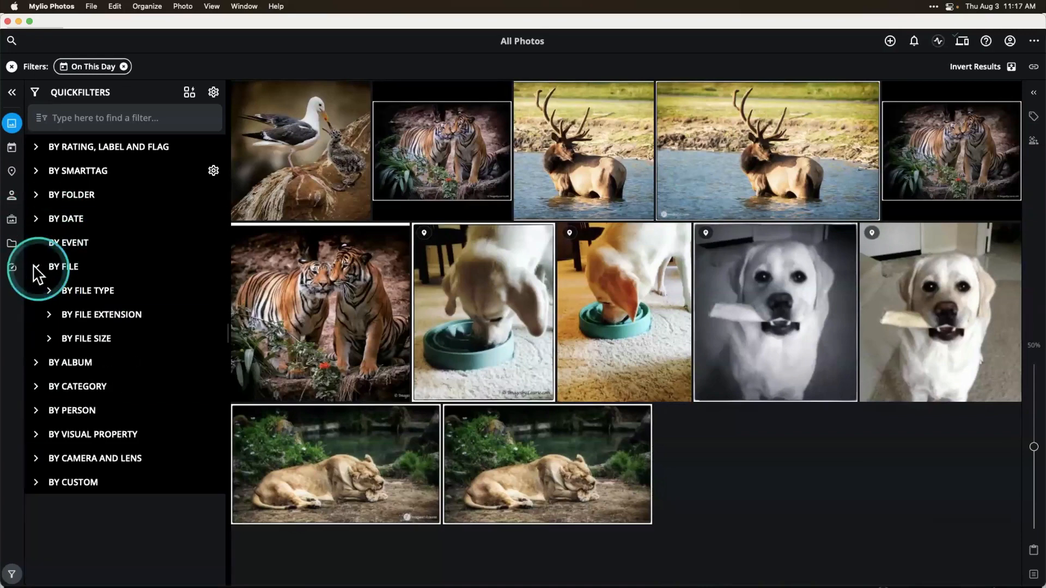
click(48, 291)
click(34, 315)
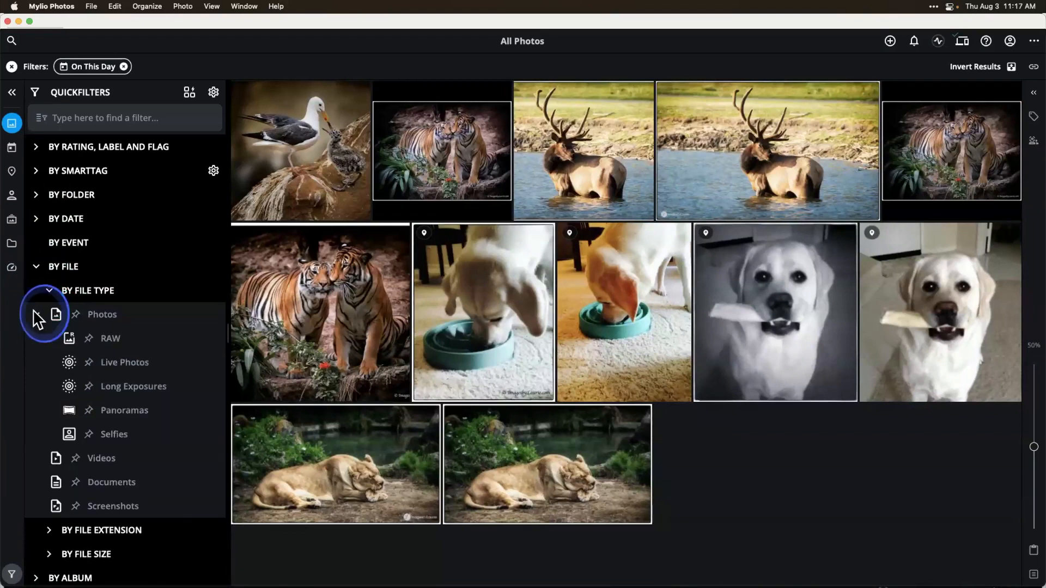
click(107, 339)
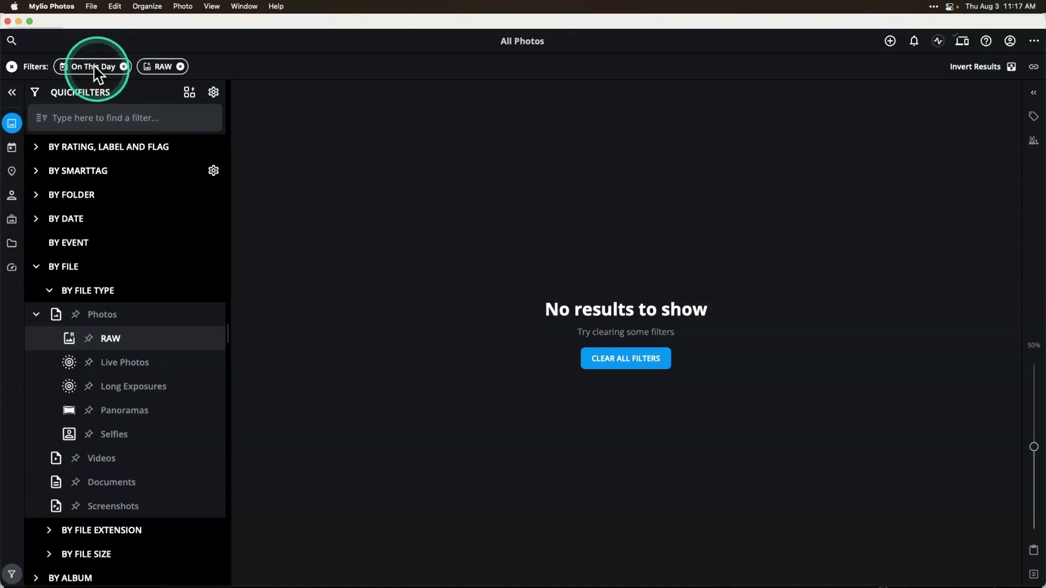
click(122, 67)
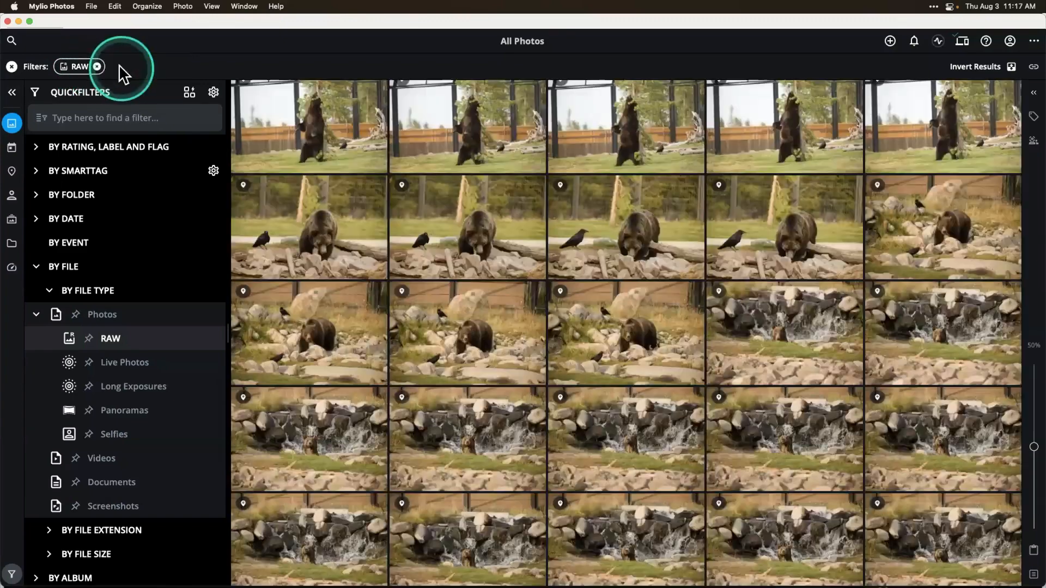
Look through the RAW photos, then collapse the Photos file types and the By File group
scroll(417, 338, down, 2)
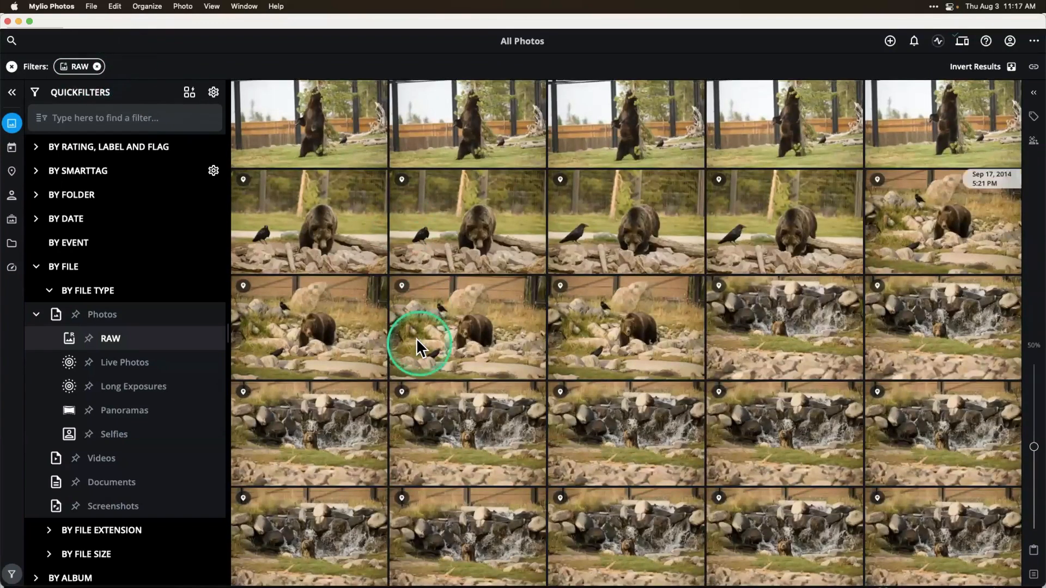
scroll(416, 344, down, 3)
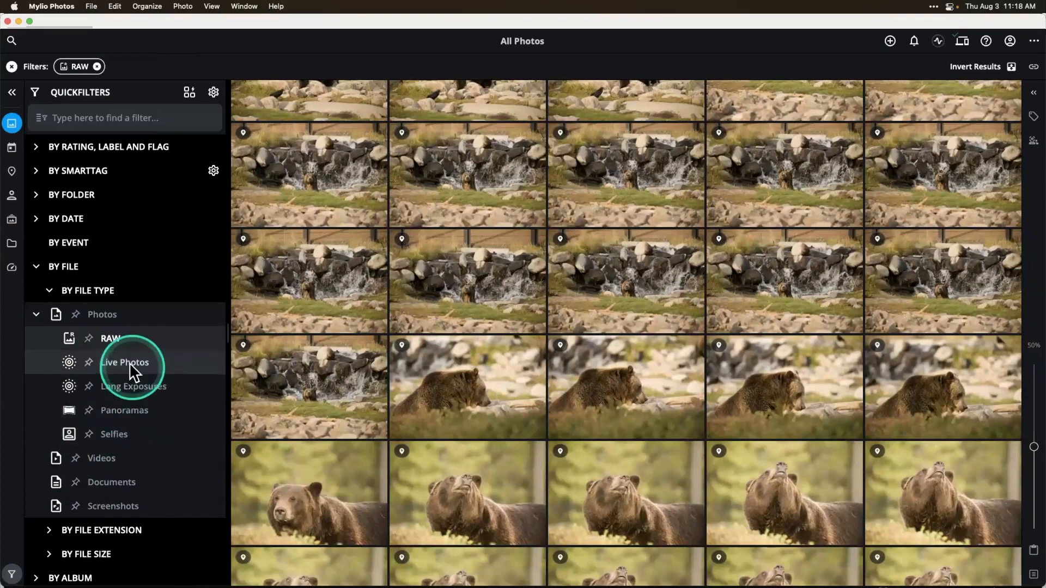
click(38, 315)
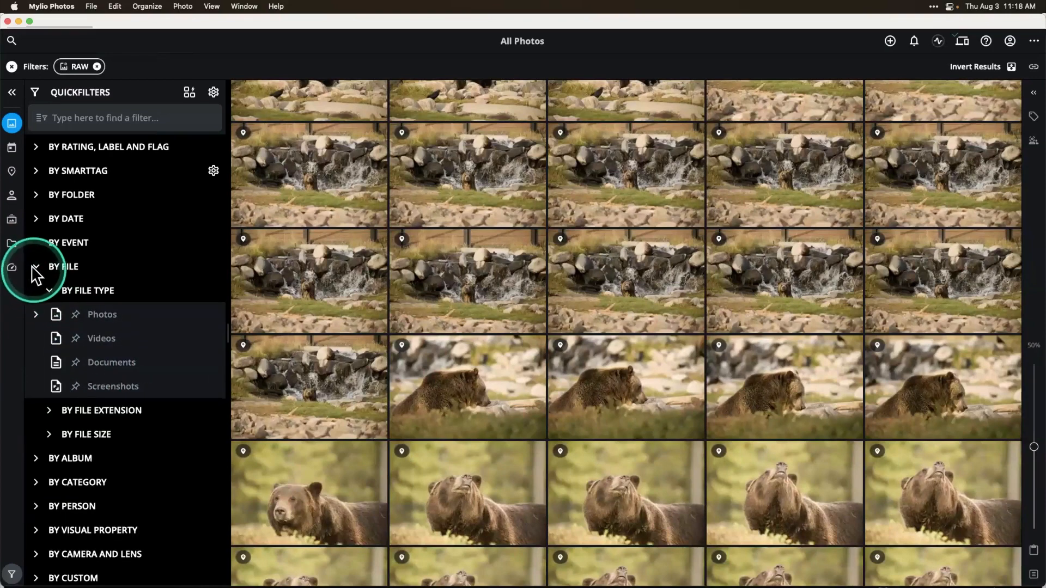
click(35, 266)
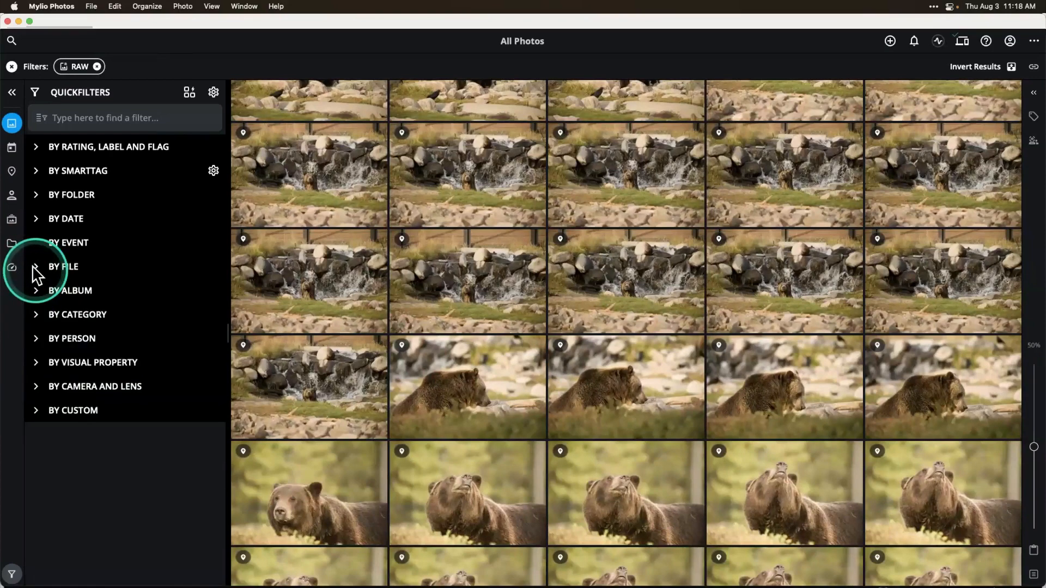
Narrow the RAW photos to the first person listed under By Person, then collapse the By Person group
click(38, 342)
scroll(85, 443, down, 5)
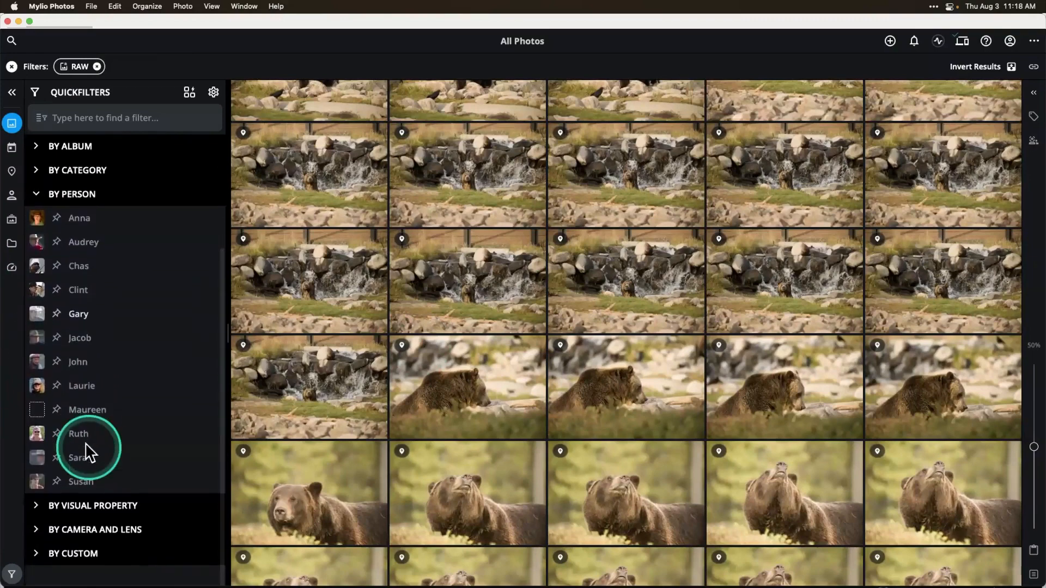
scroll(94, 240, up, 2)
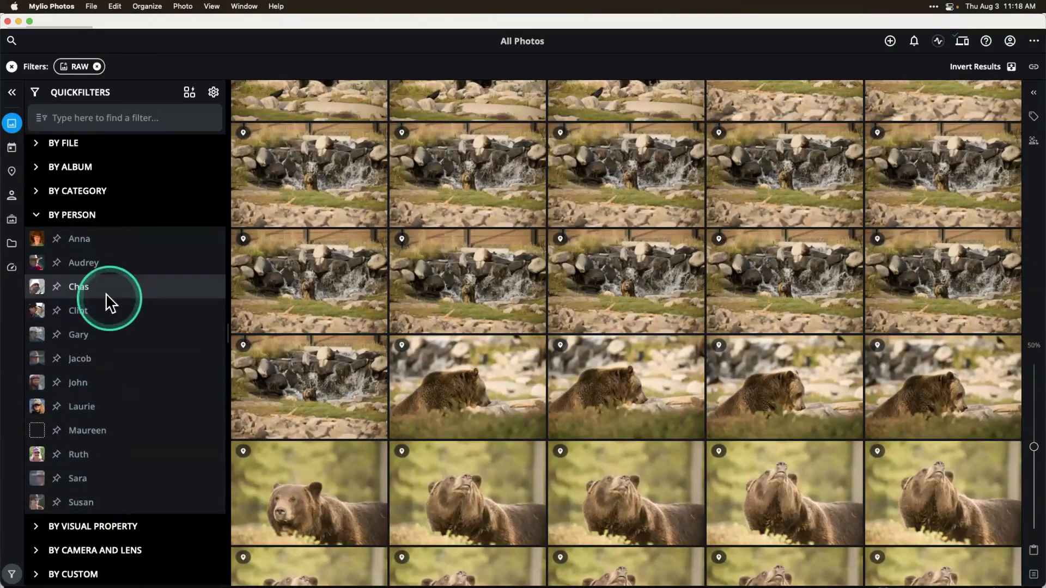
click(78, 239)
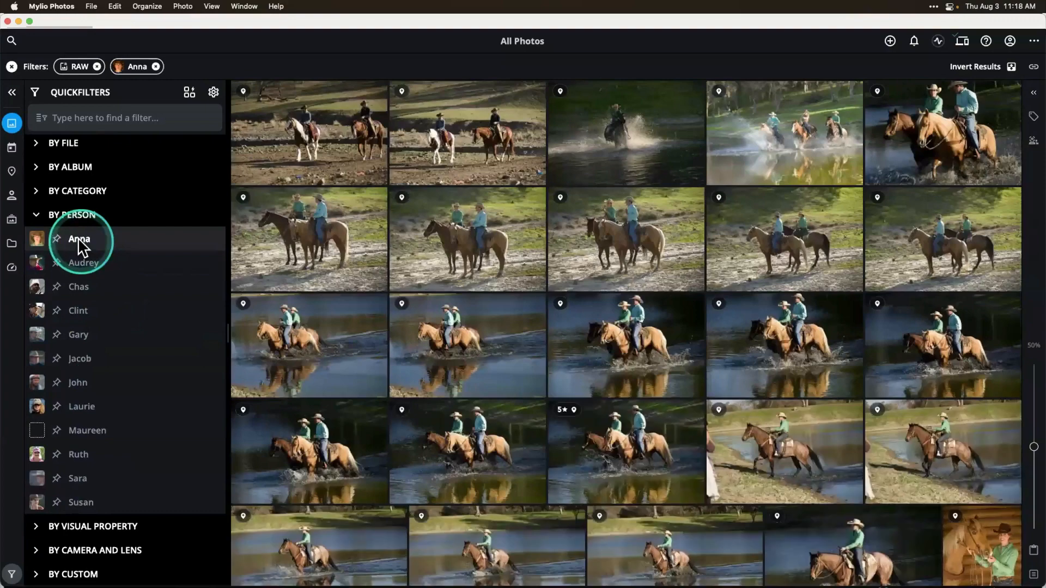
click(35, 214)
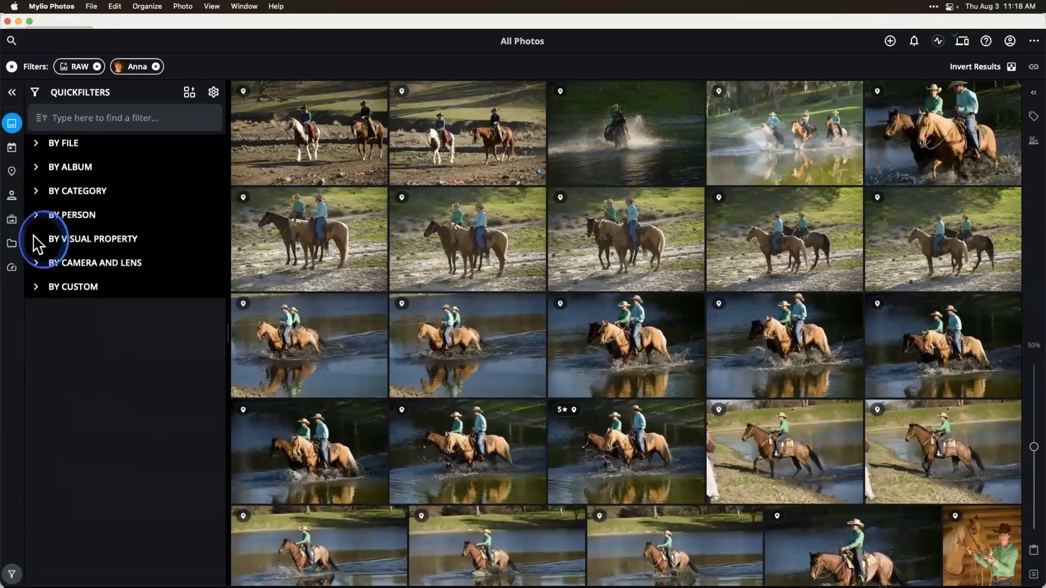
Expand By Visual Property and its By Orientation options, and remove the RAW and person filters
click(36, 239)
scroll(127, 390, down, 2)
scroll(133, 392, up, 2)
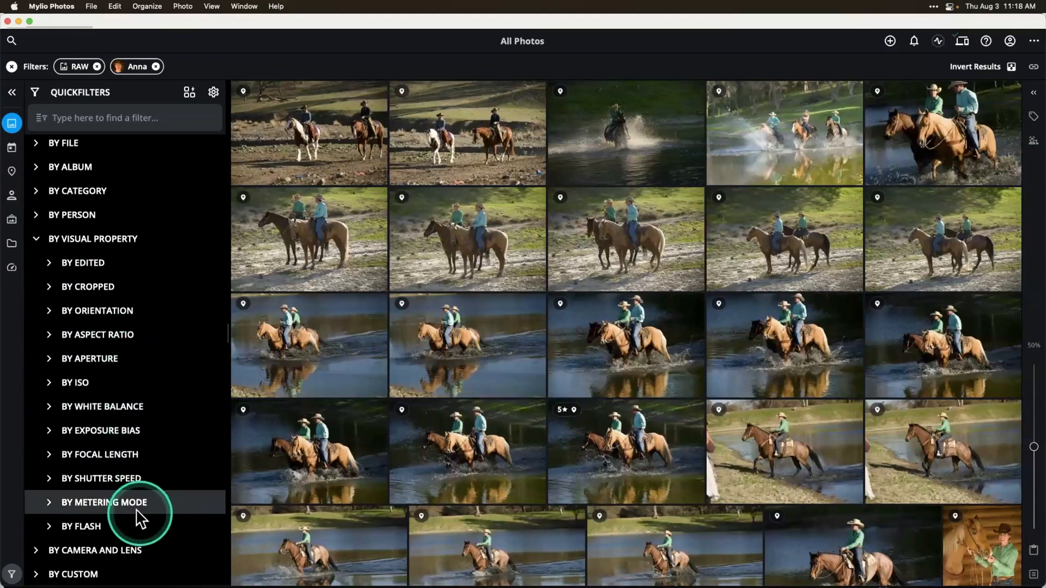
click(48, 313)
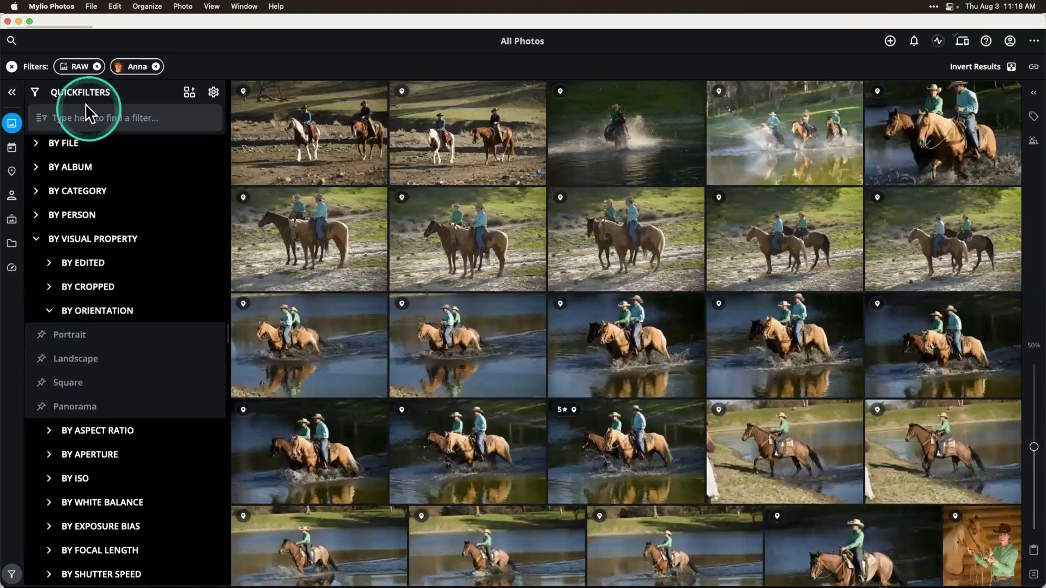
click(97, 66)
click(99, 66)
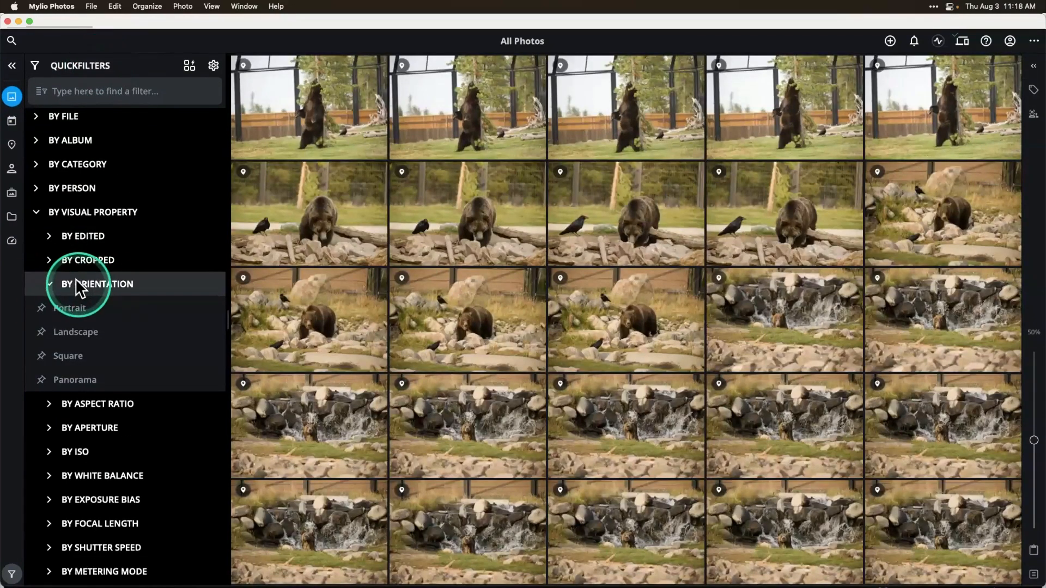
Filter all photos by Portrait orientation, look over the matching photos, then remove the filter
click(67, 308)
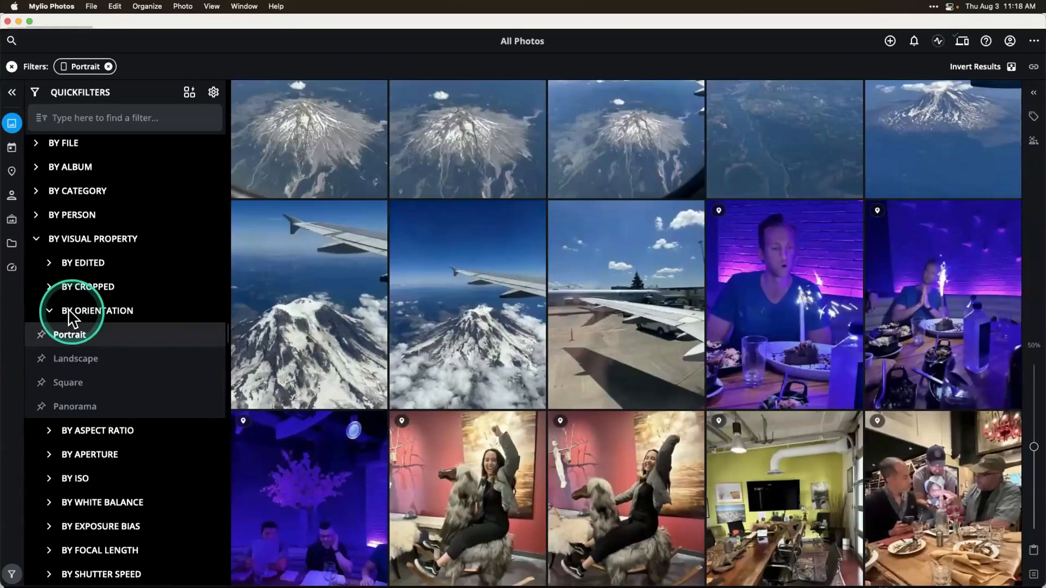
scroll(409, 330, up, 2)
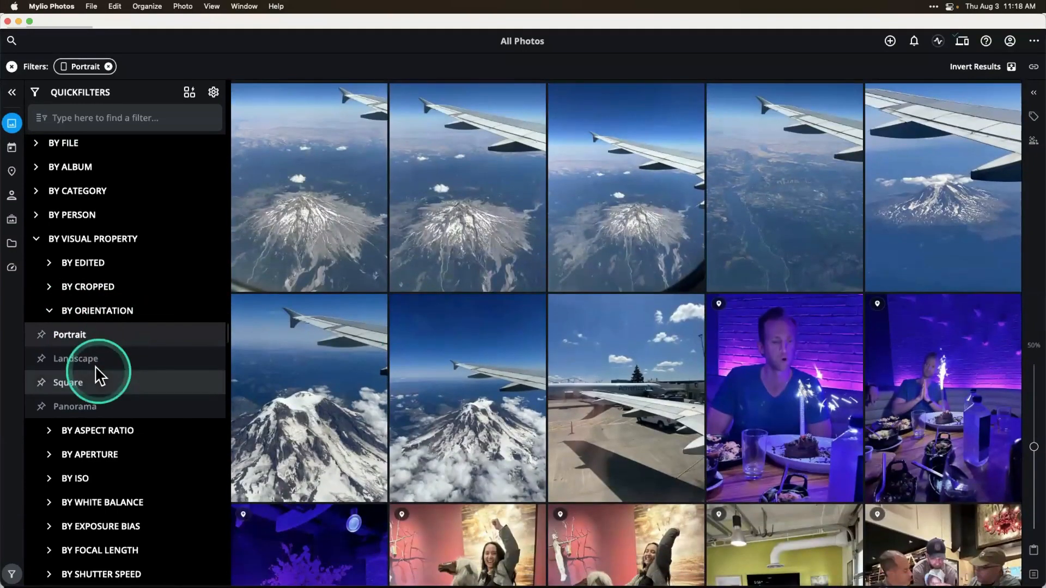
scroll(94, 365, down, 1)
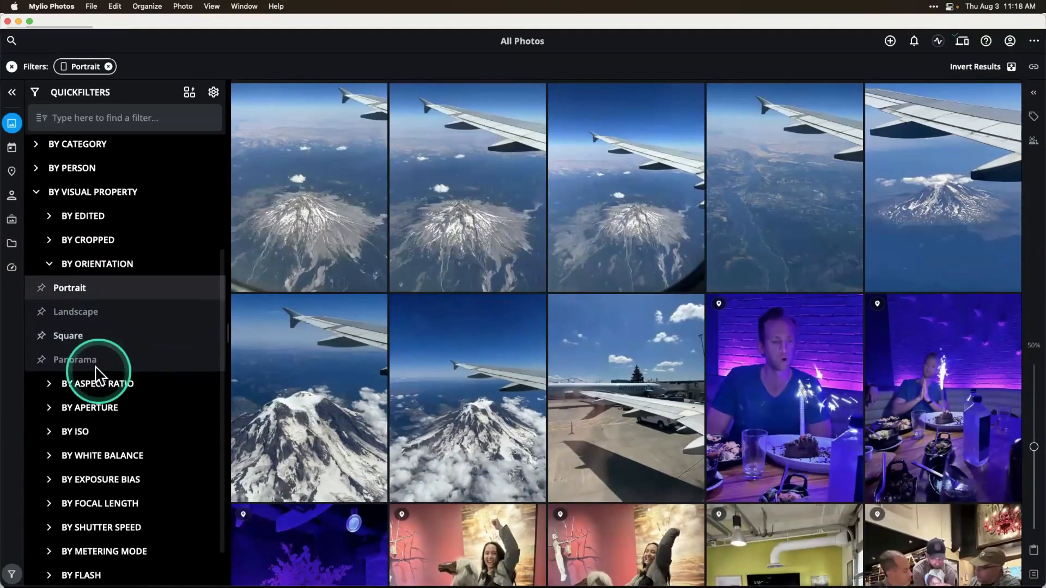
click(109, 66)
Filter all photos by the 1 x 1 aspect ratio, then collapse the By Aspect Ratio group
click(43, 349)
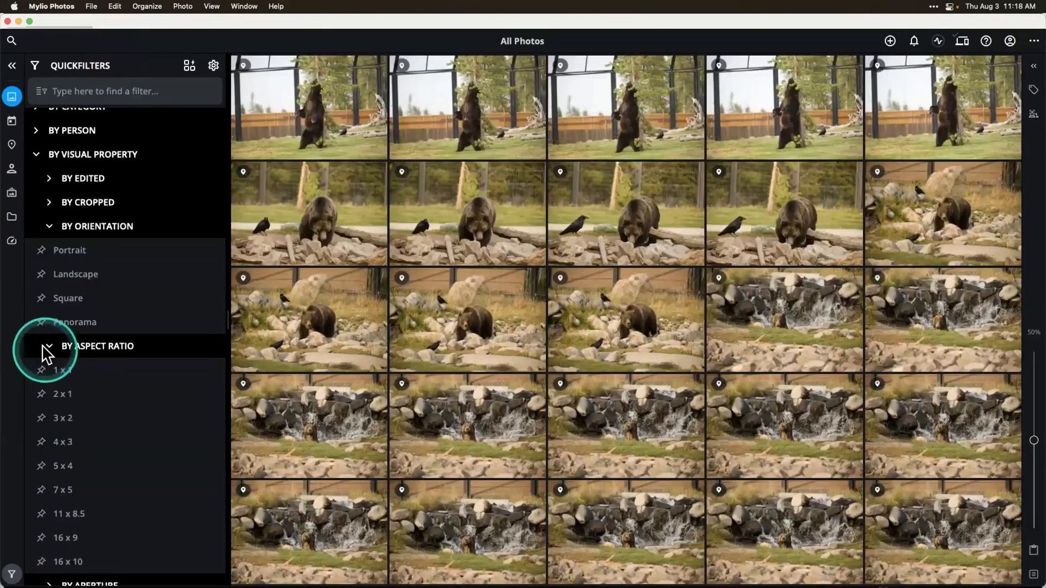
scroll(109, 450, down, 3)
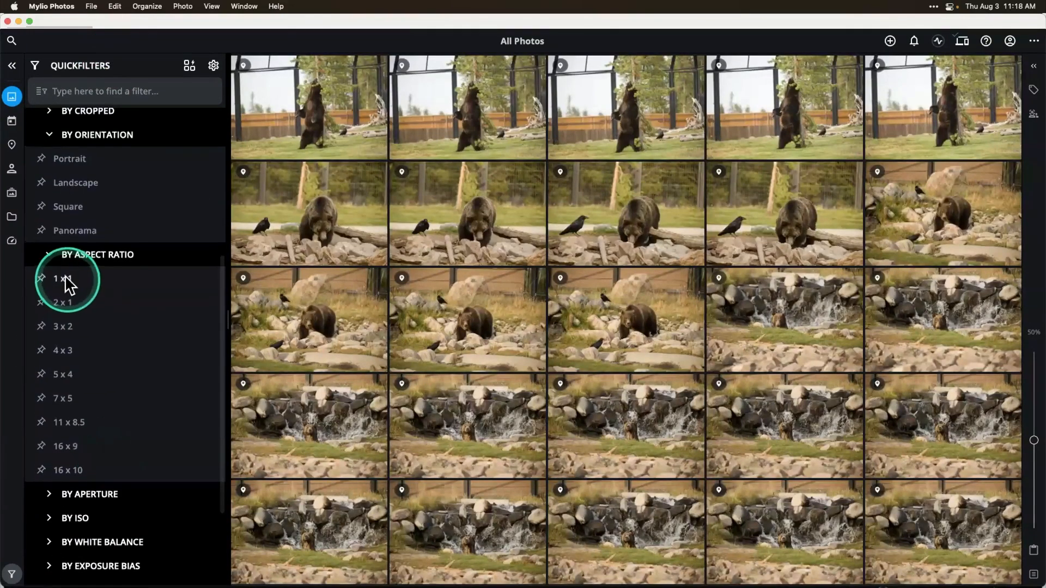
click(65, 280)
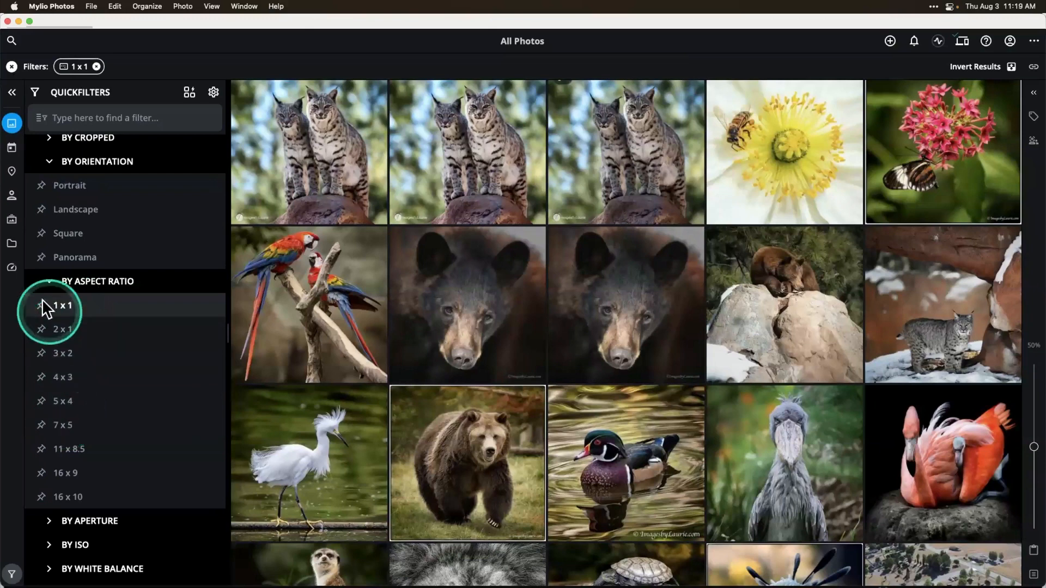
click(45, 277)
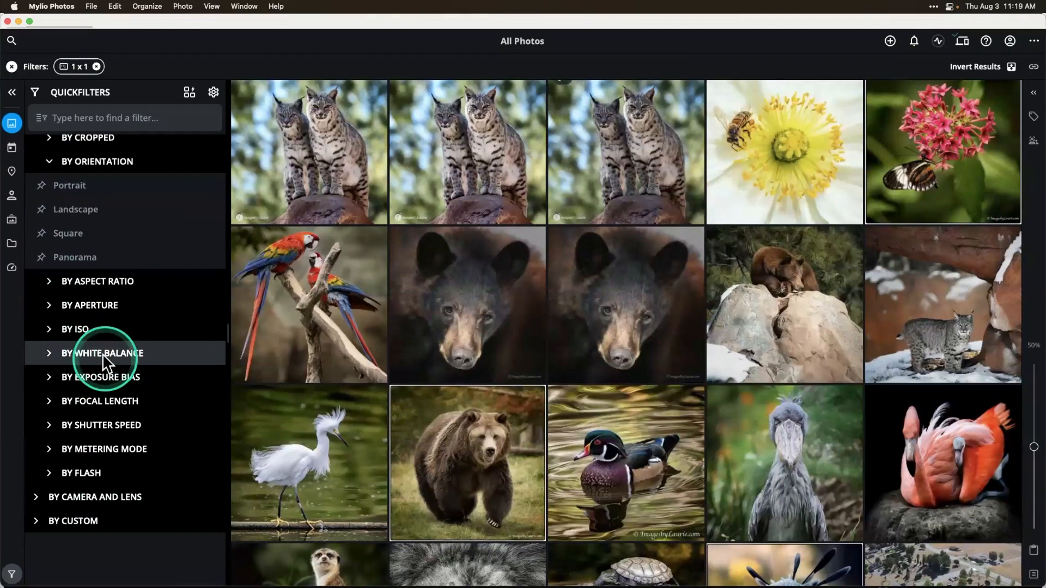
Set the By Focal Length filter's range to 24mm to 200mm
click(49, 401)
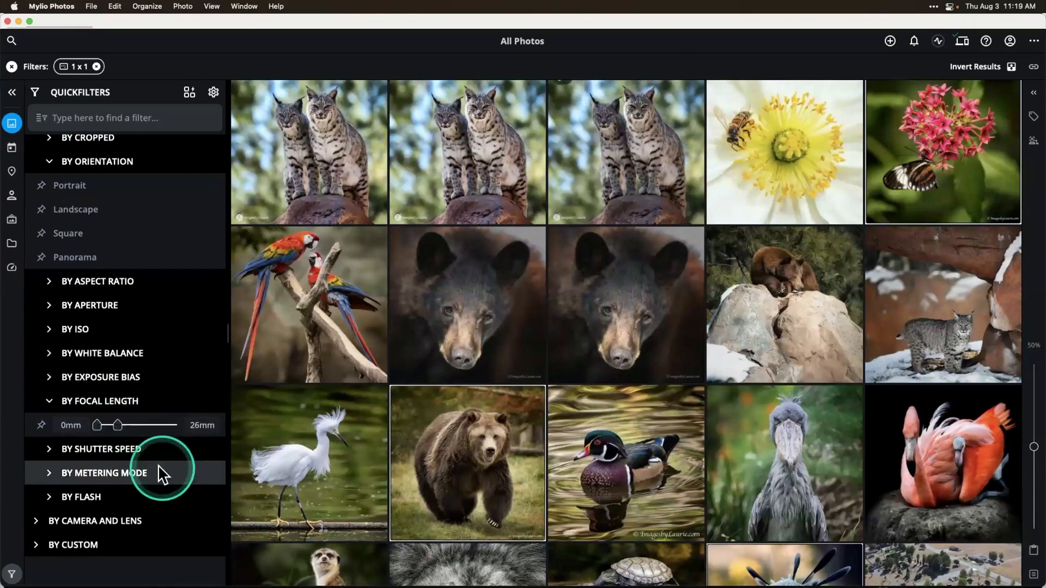
mouse_move(113, 418)
mouse_down()
mouse_move(139, 421)
mouse_move(109, 421)
mouse_up()
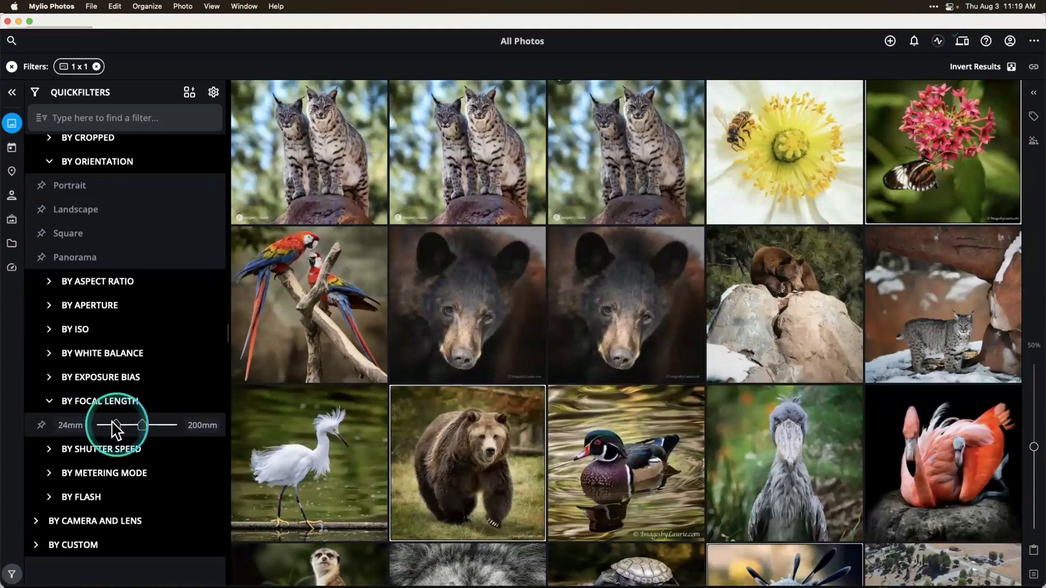
Expand the By Shutter Speed, By Metering Mode and By Flash groups and look through their filter options
click(49, 450)
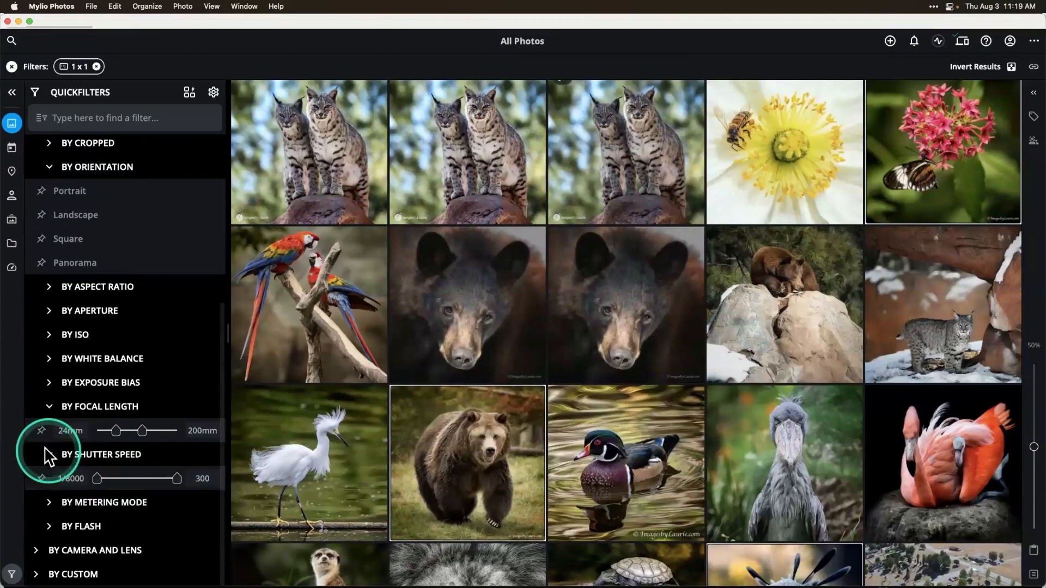
click(49, 503)
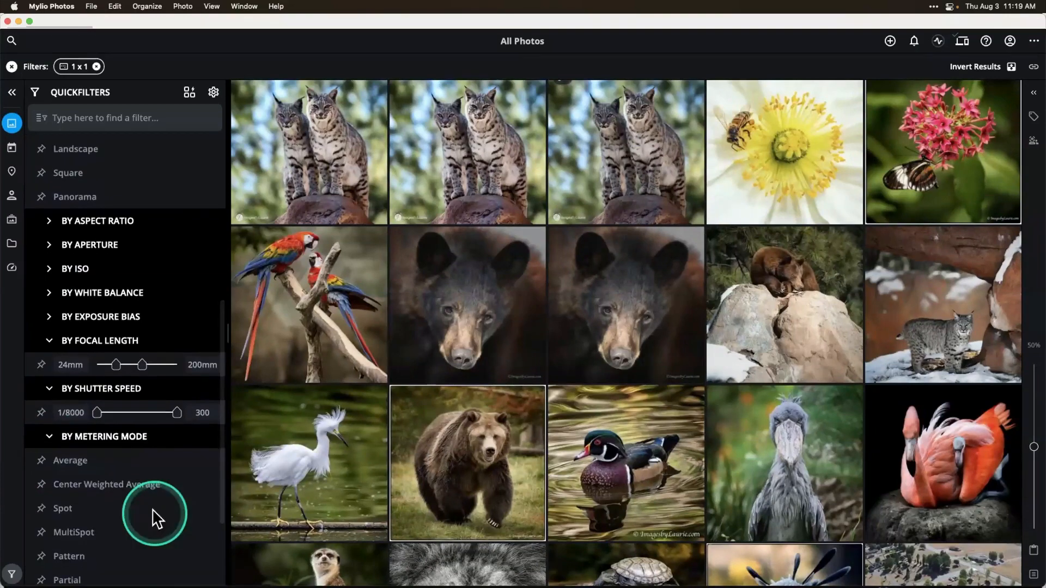
scroll(152, 509, down, 5)
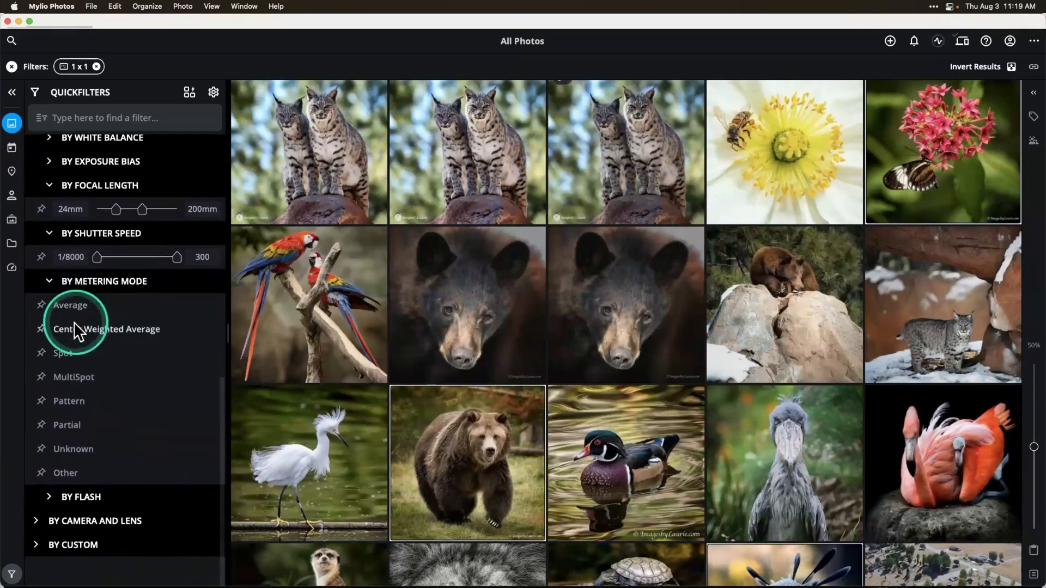
scroll(74, 330, up, 1)
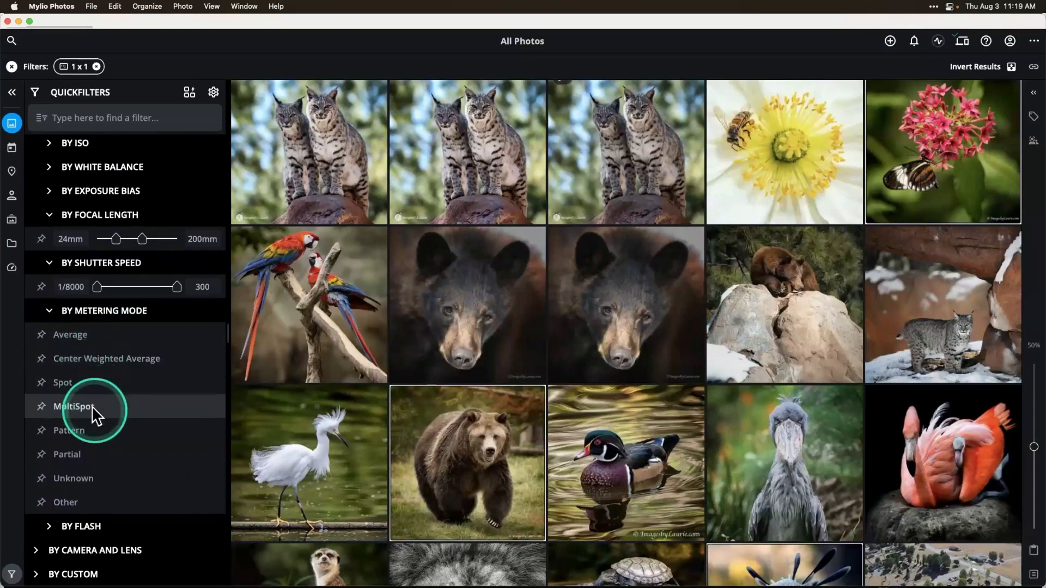
click(48, 526)
scroll(83, 519, up, 1)
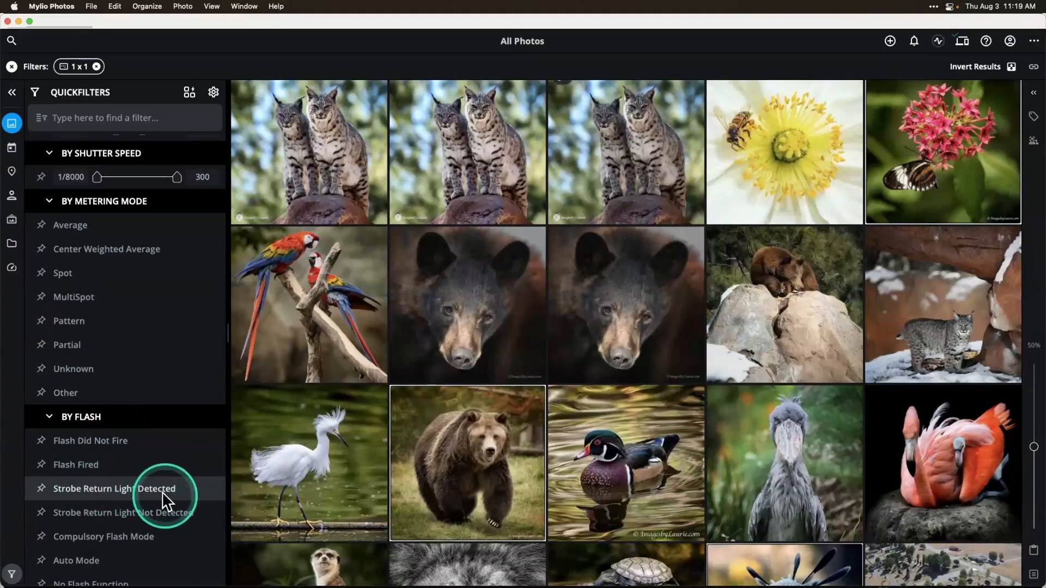
scroll(160, 531, down, 3)
scroll(116, 482, up, 5)
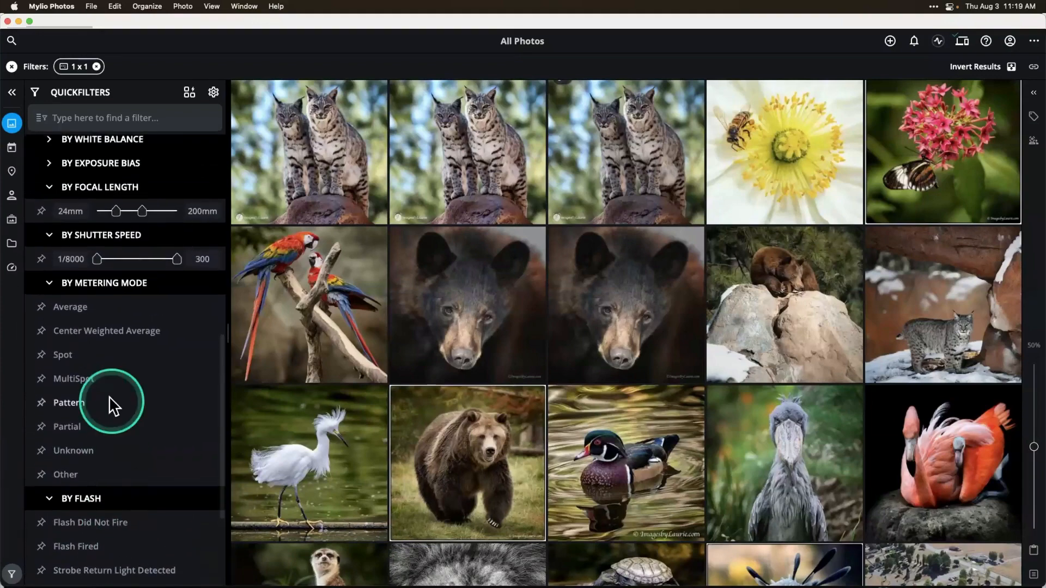
scroll(110, 400, up, 4)
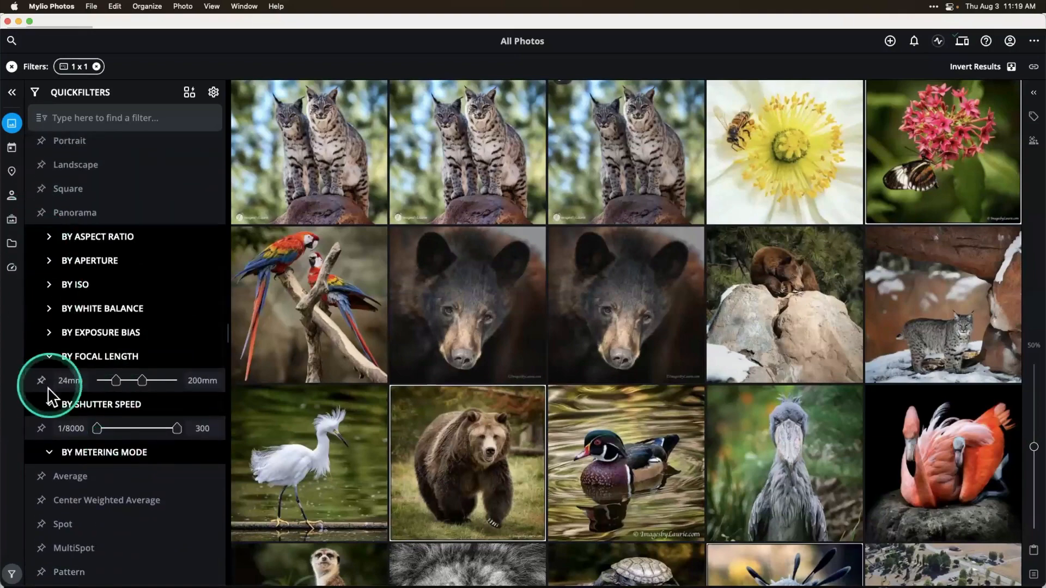
Collapse the By Focal Length, By Shutter Speed and By Metering Mode filter groups
click(49, 357)
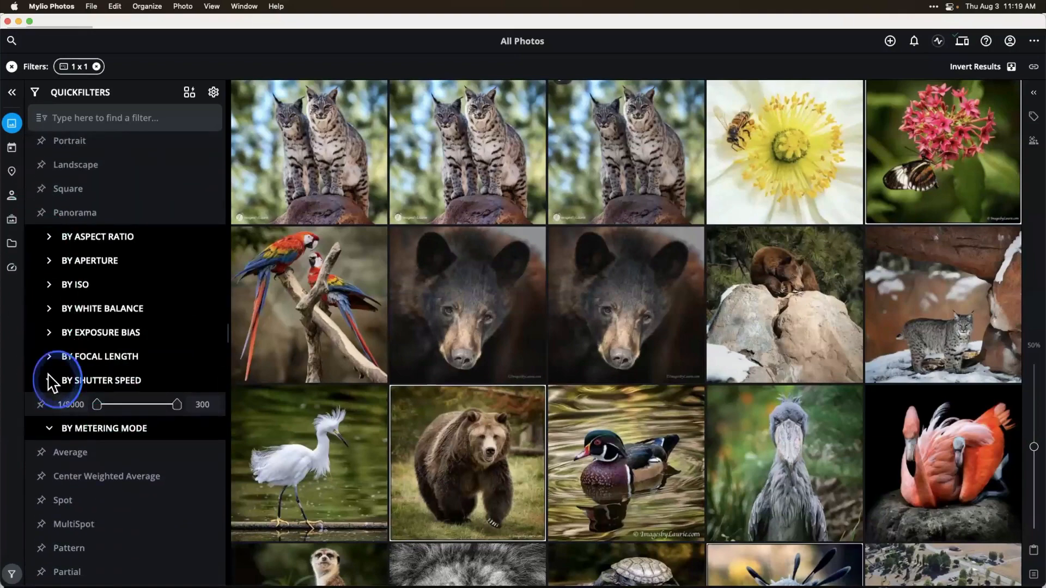
click(48, 380)
click(49, 404)
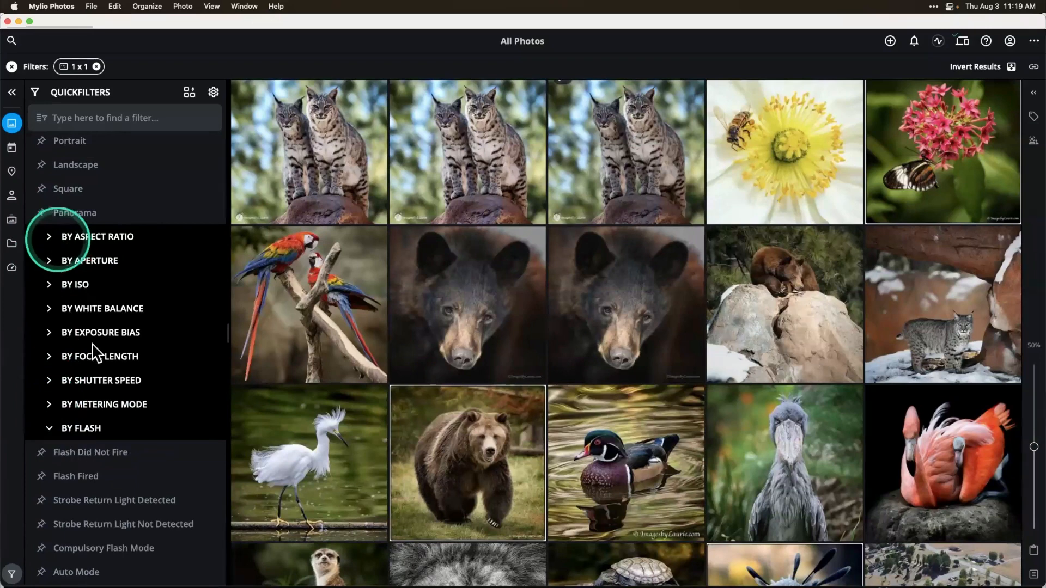
scroll(110, 440, down, 4)
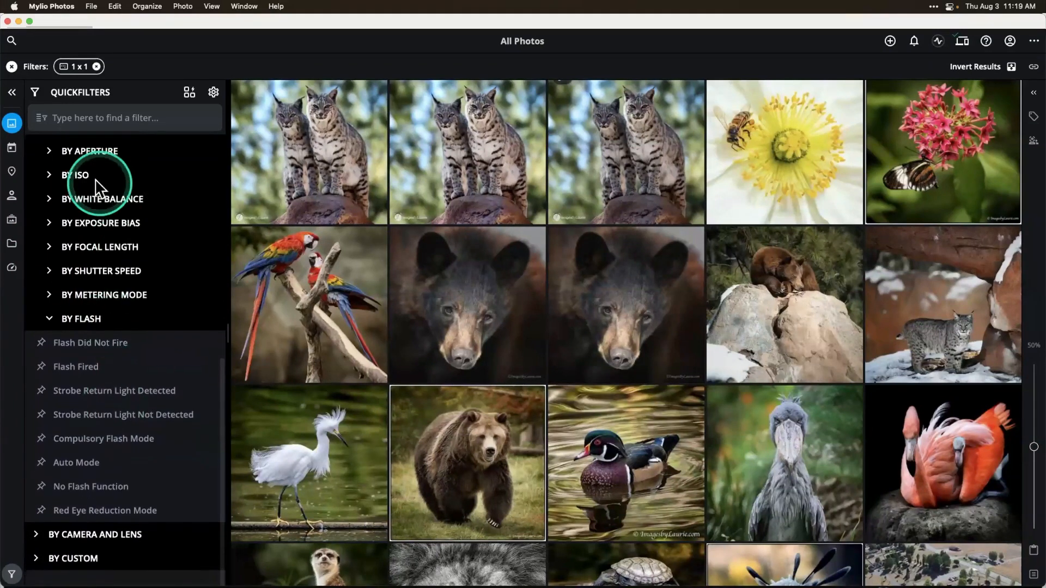
scroll(103, 186, up, 1)
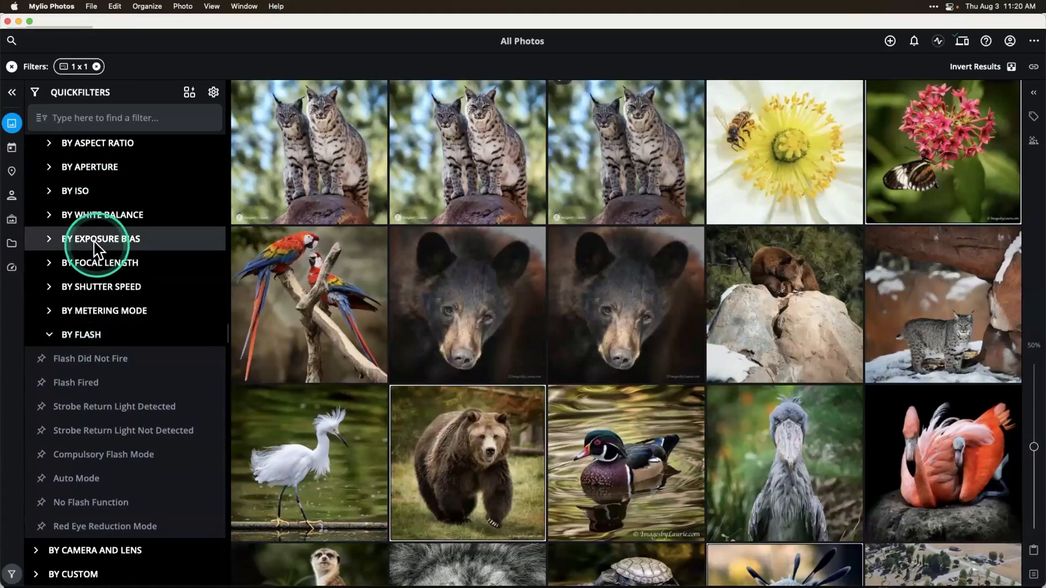
Expand the By Camera and Lens filters through By Camera down to the list of Apple camera models
click(36, 552)
scroll(123, 515, down, 4)
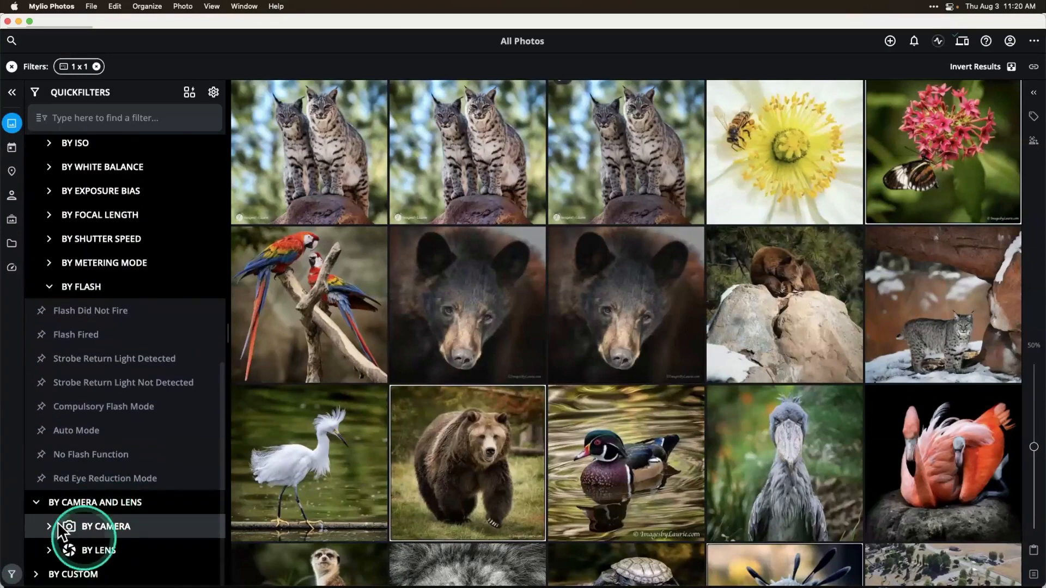
click(52, 528)
scroll(104, 522, down, 12)
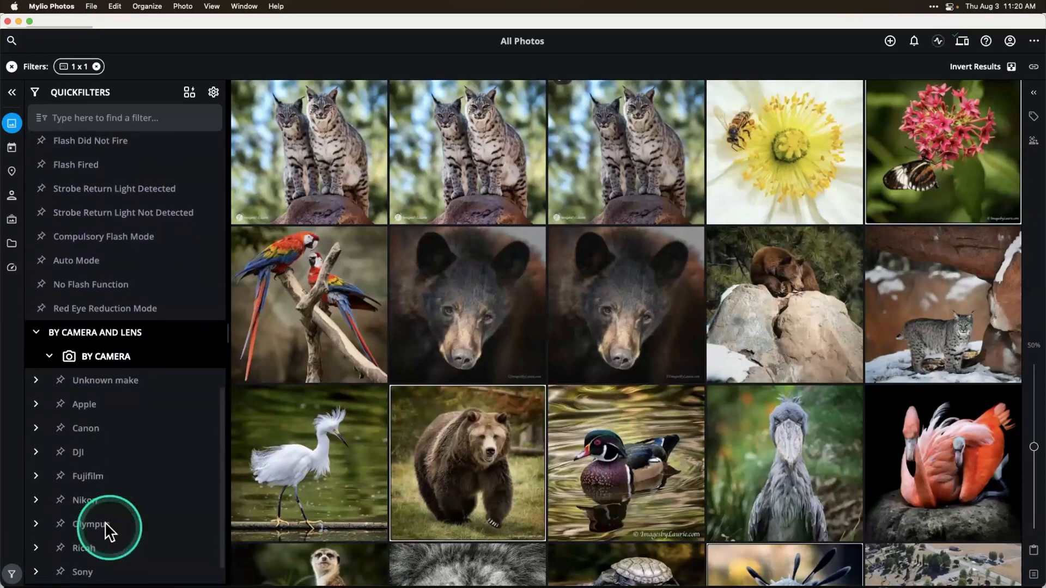
click(35, 396)
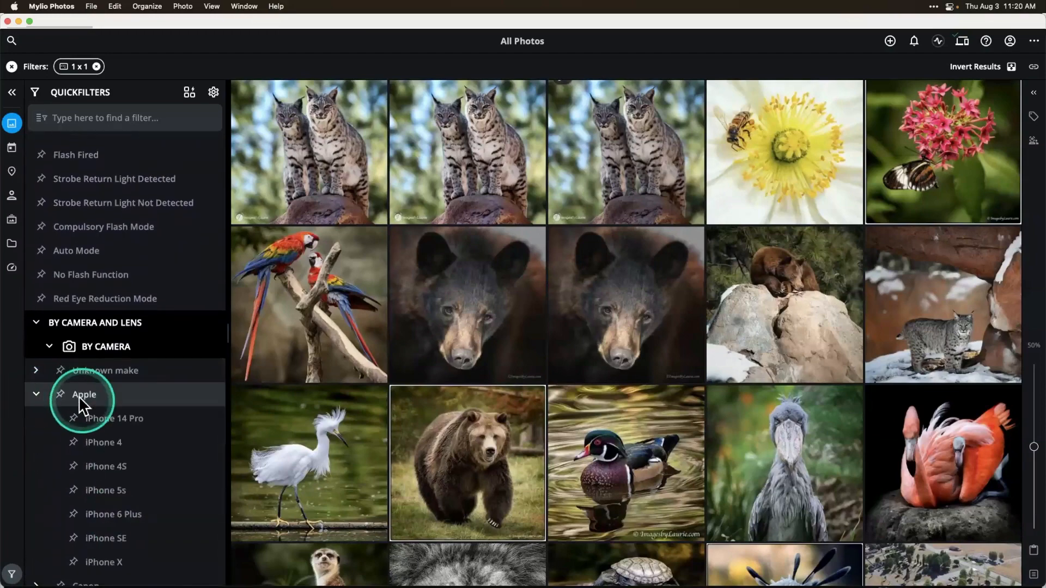
Clear the 1 x 1 filter and filter all photos by the iPhone 14 Pro camera alone
click(136, 419)
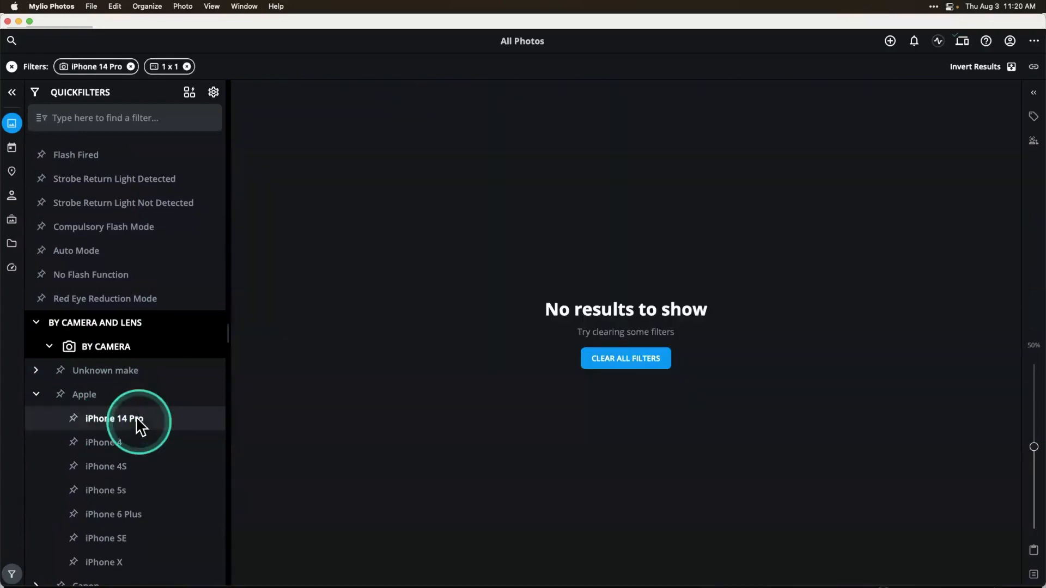
click(187, 65)
click(131, 66)
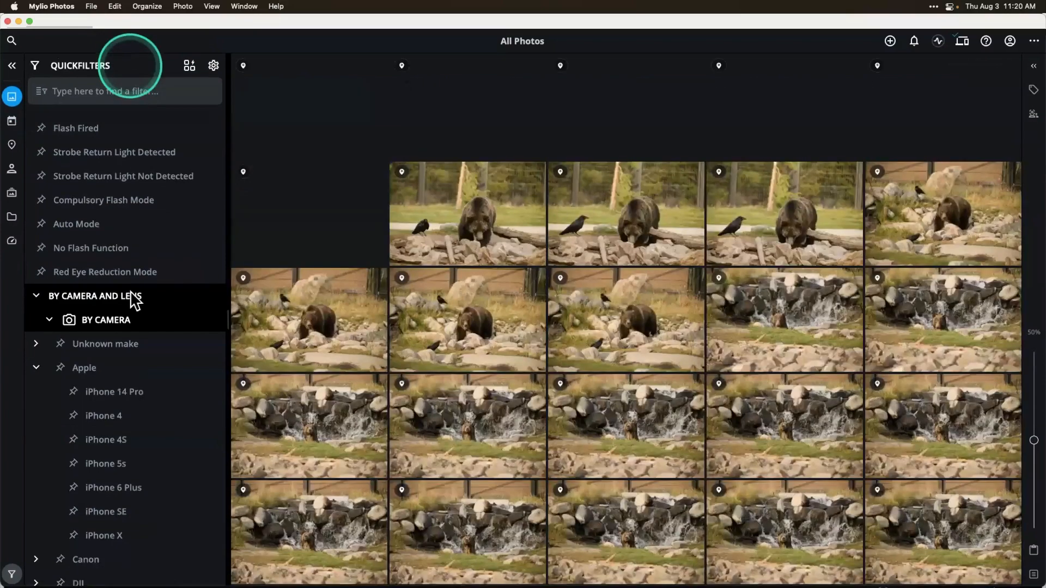
click(117, 391)
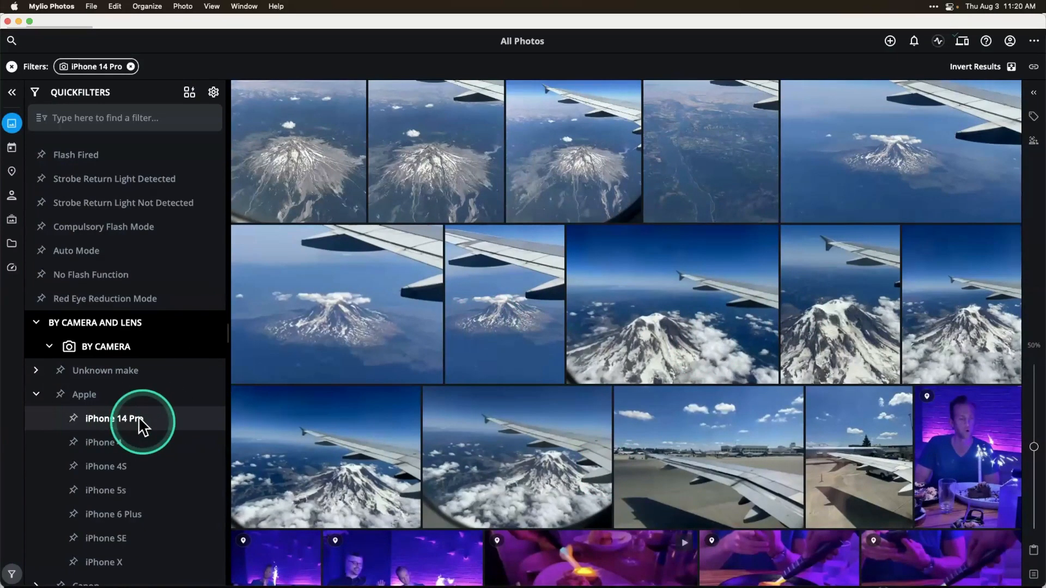
Collapse the By Camera and Lens group and remove the iPhone 14 Pro filter
click(36, 322)
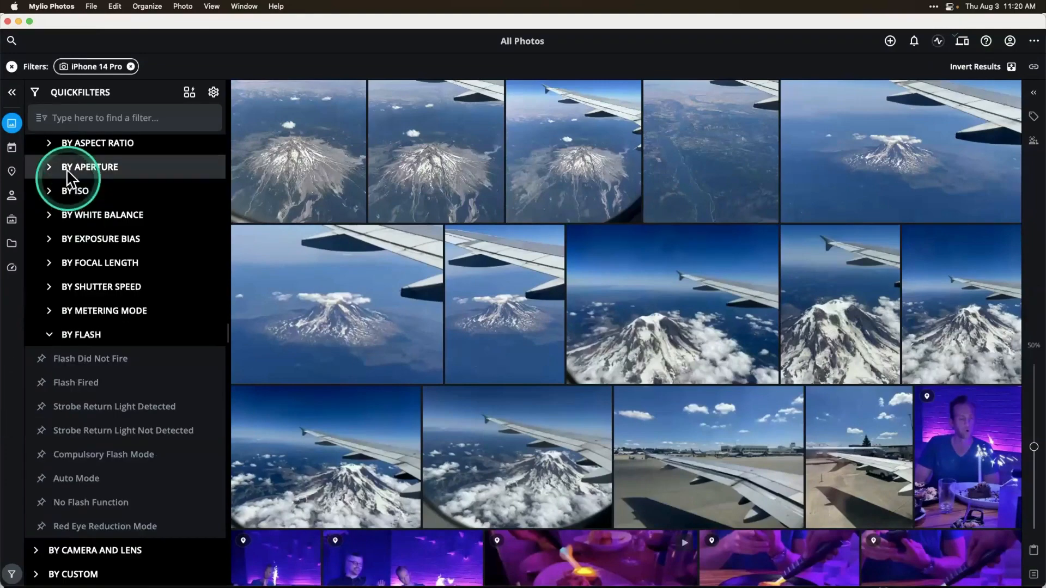
click(130, 66)
scroll(74, 131, up, 10)
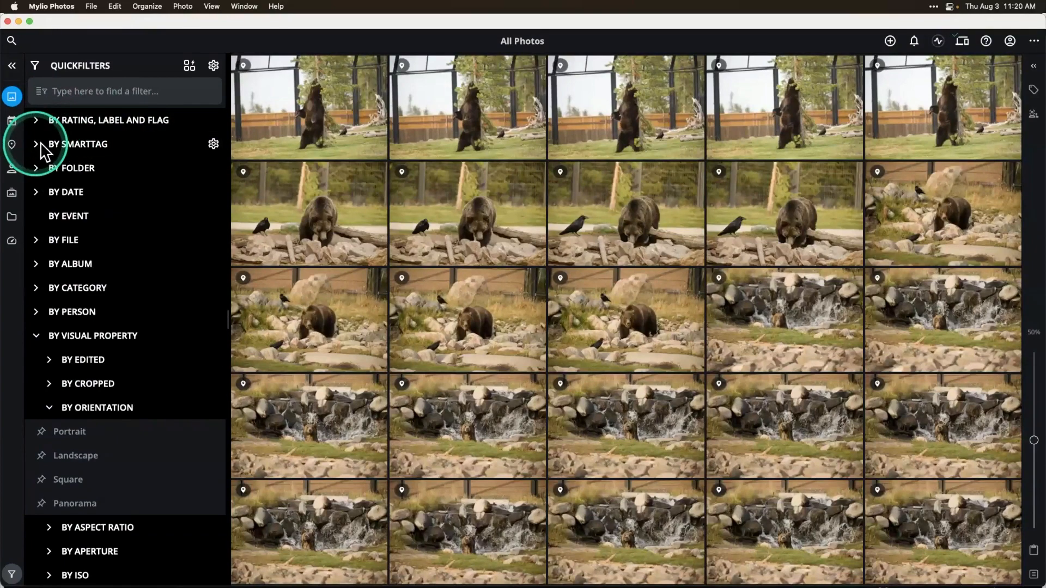
Expand By SmartTag and its Animal category, and look through the available animal tags
click(34, 145)
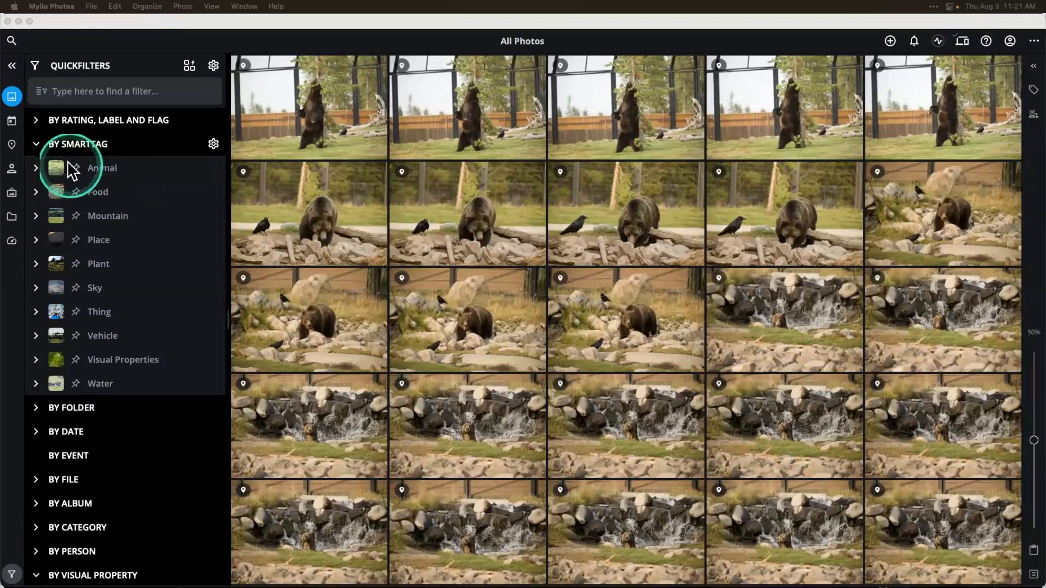
click(35, 169)
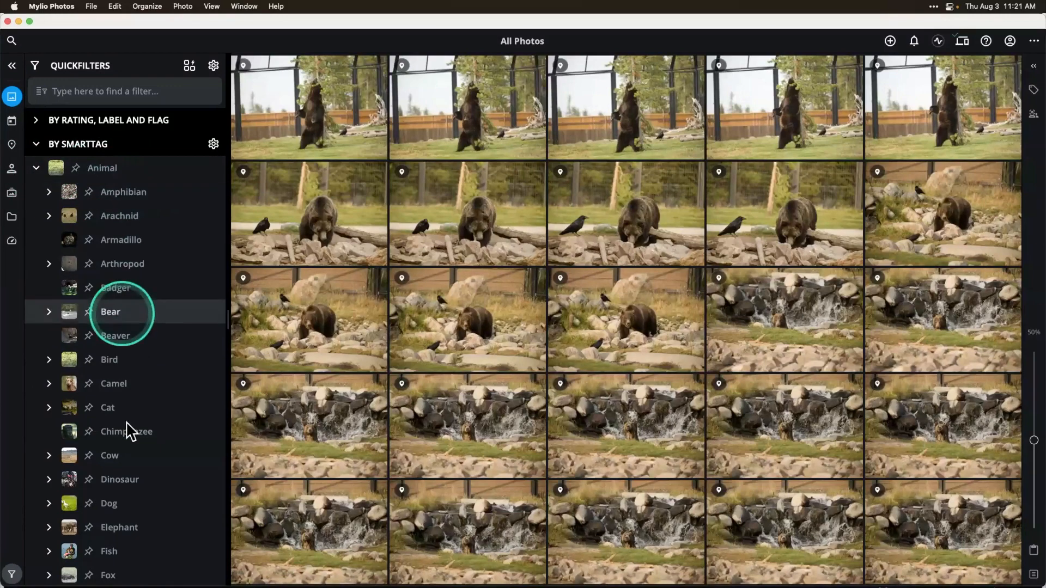
scroll(131, 430, down, 5)
scroll(130, 433, down, 20)
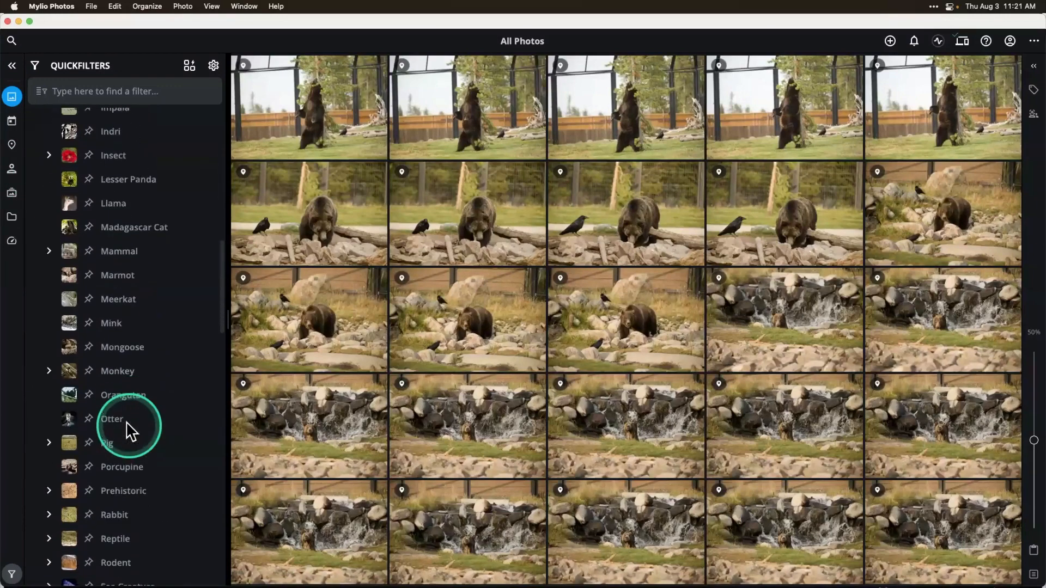
scroll(130, 432, down, 7)
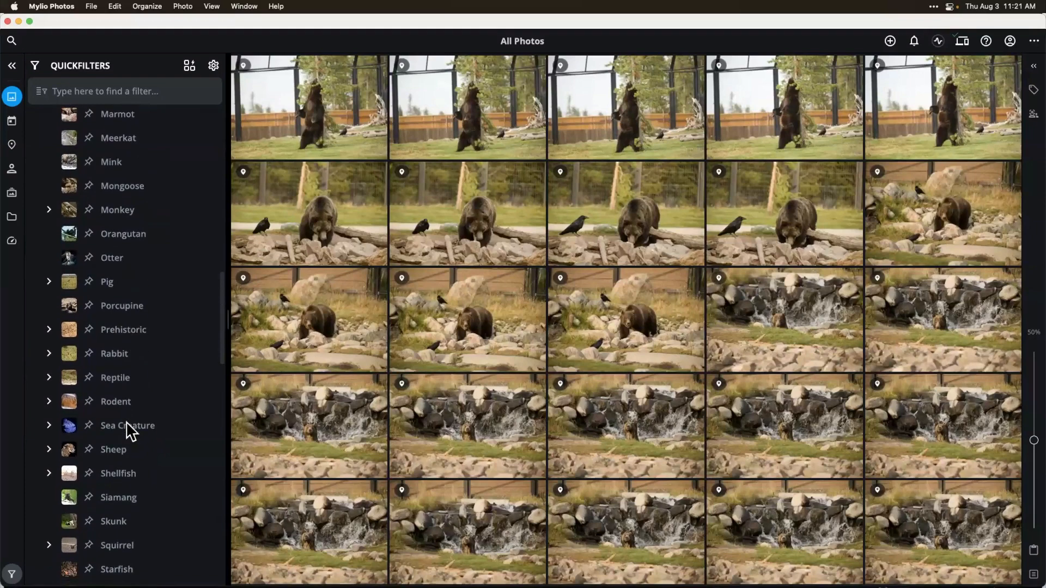
scroll(131, 431, up, 12)
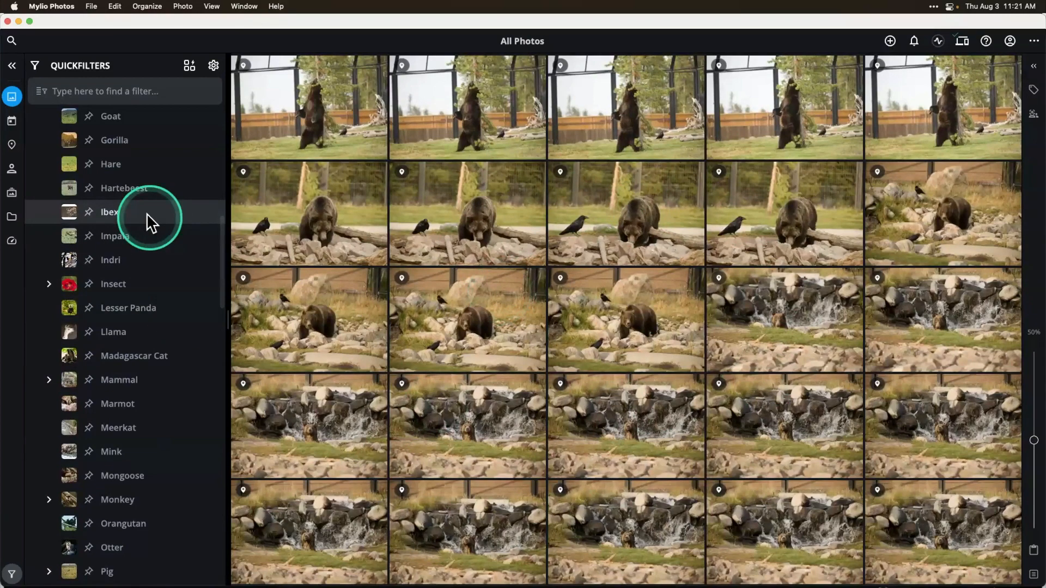
scroll(147, 221, up, 5)
scroll(147, 216, up, 8)
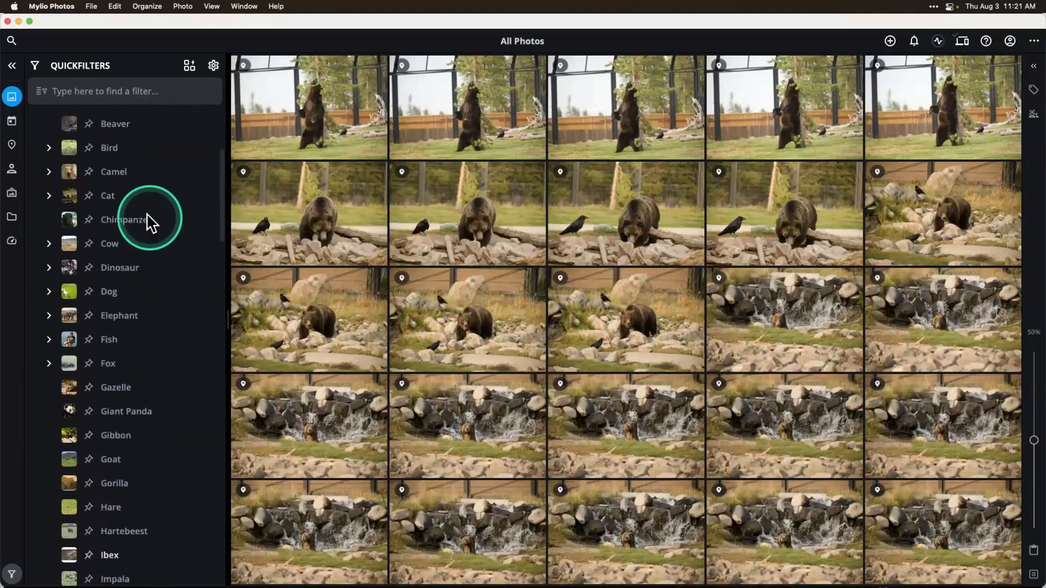
scroll(109, 201, up, 3)
Filter all photos by the Bear SmartTag and look over the matching photos
click(104, 199)
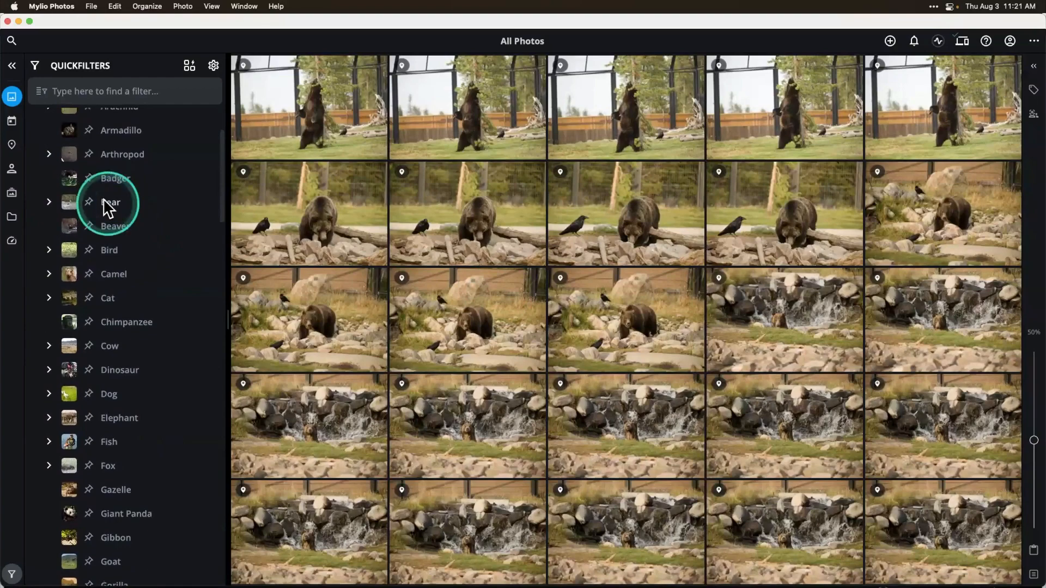
scroll(435, 419, down, 10)
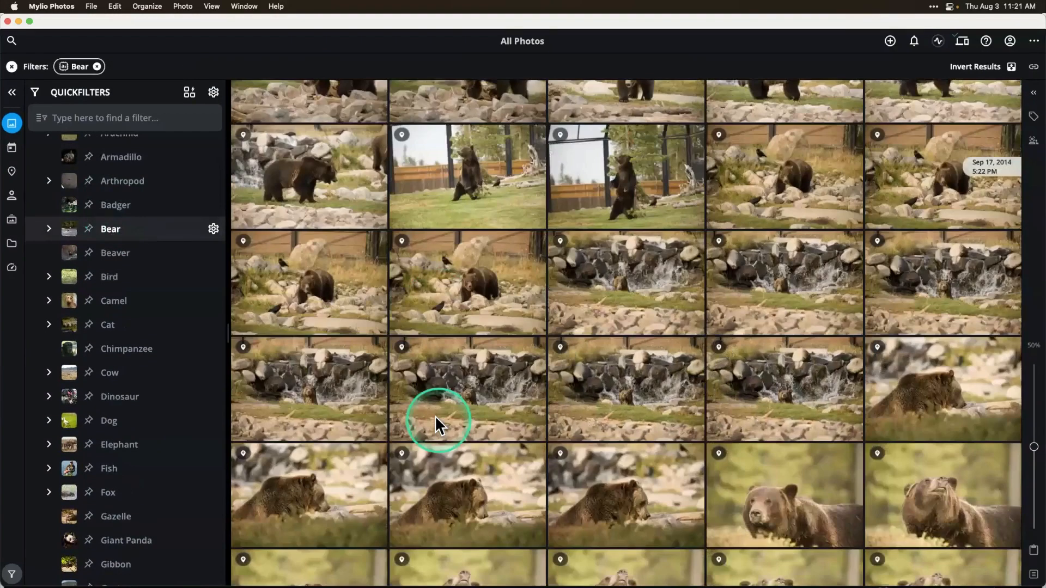
scroll(435, 418, down, 10)
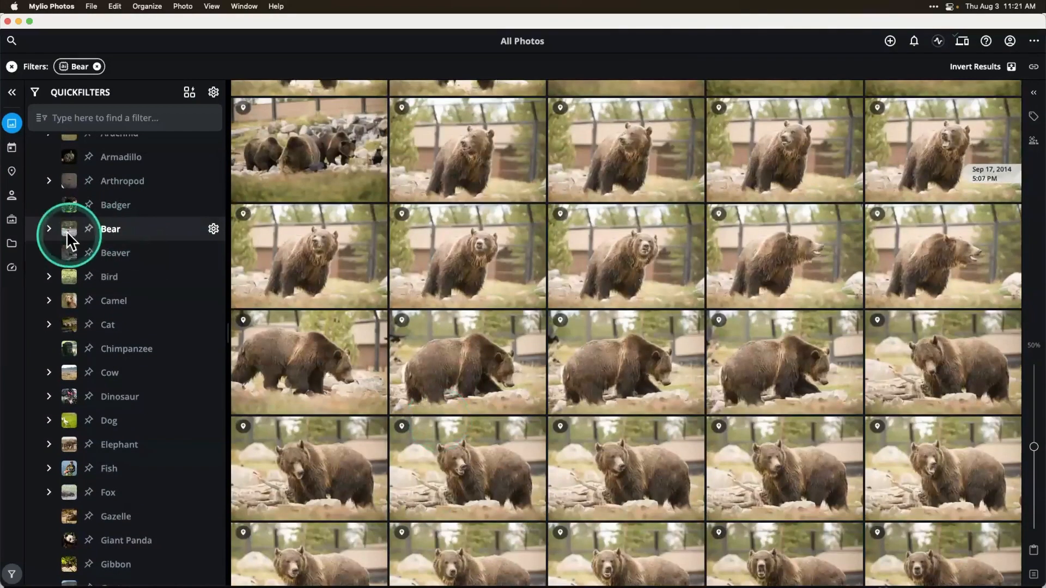
Narrow the Bear SmartTag filter to Brown Bear, look through the matching photos, then collapse the Bear subtags
click(49, 228)
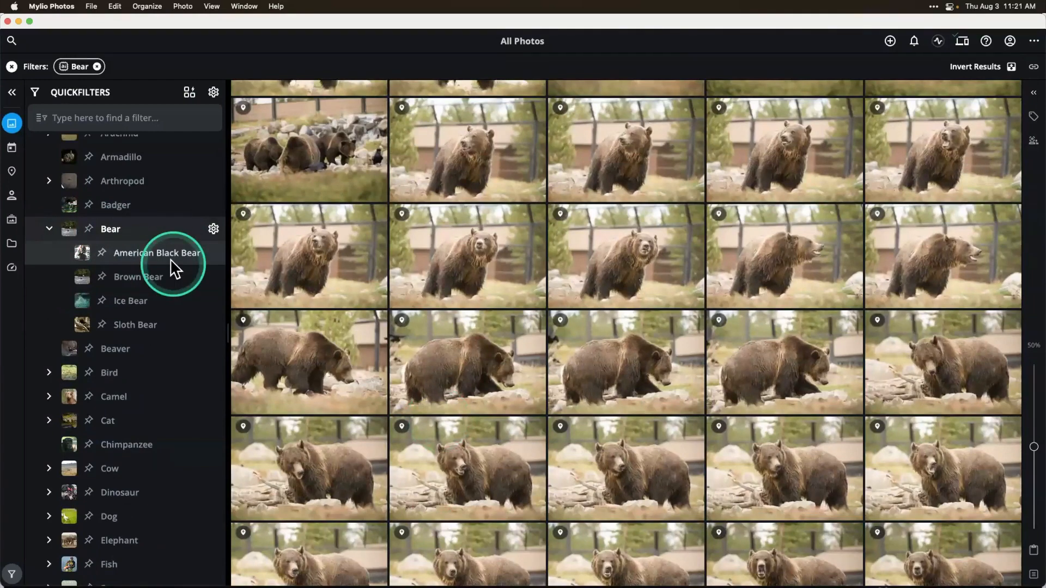
click(129, 276)
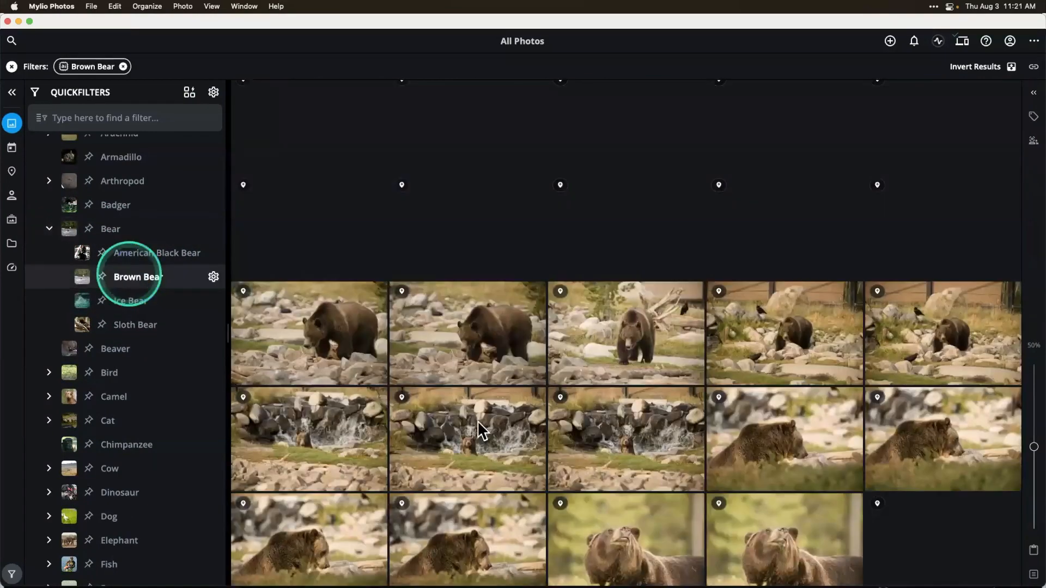
scroll(479, 424, down, 4)
scroll(478, 423, down, 10)
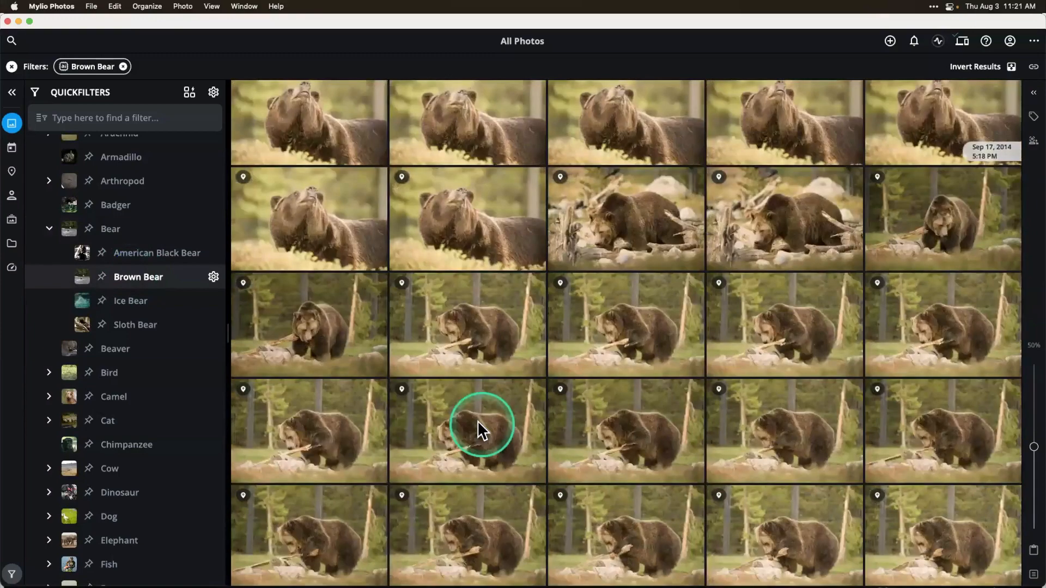
scroll(478, 423, down, 3)
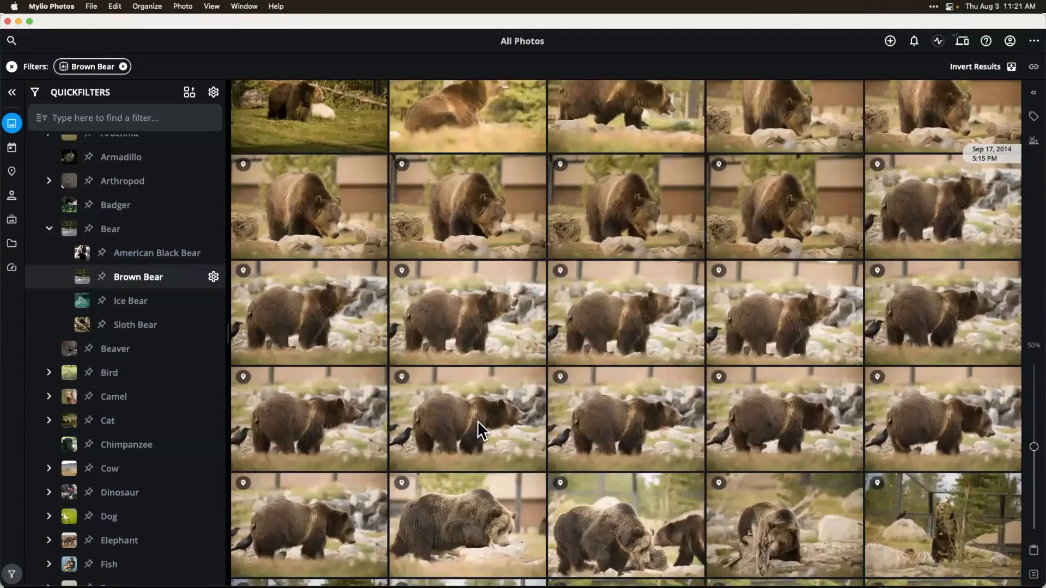
click(576, 479)
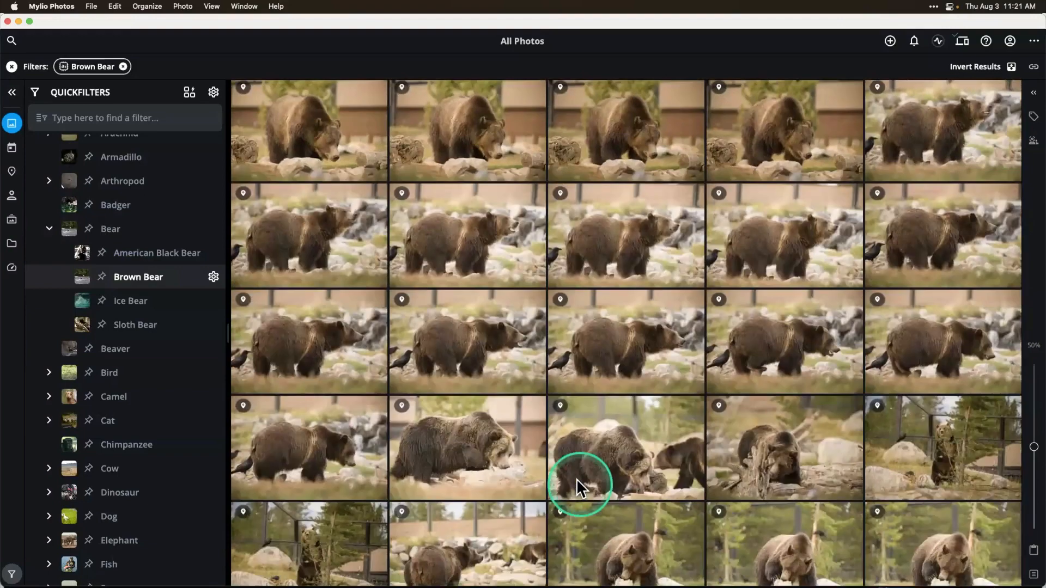
scroll(392, 322, down, 3)
scroll(391, 309, down, 2)
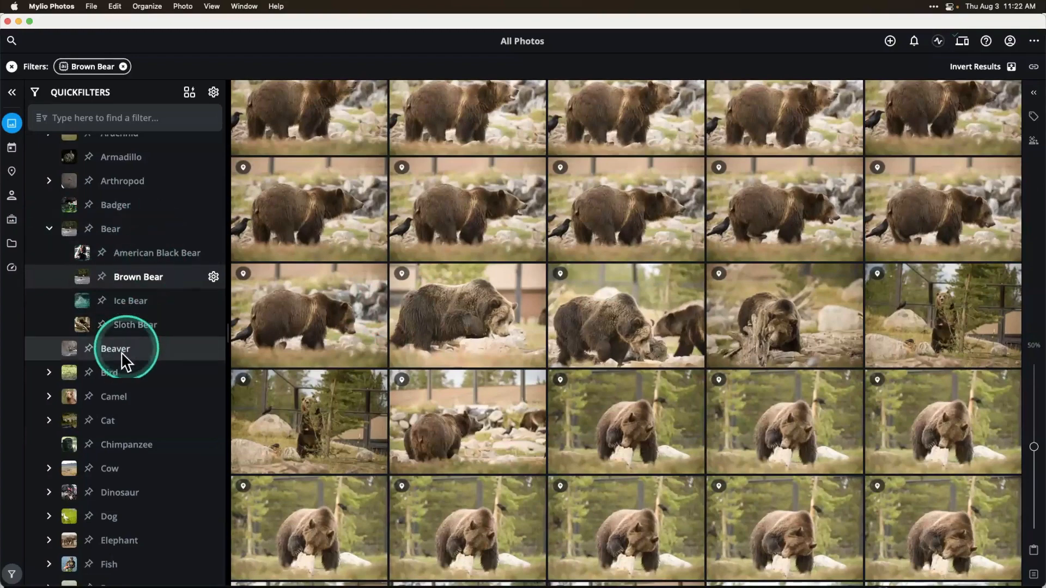
click(48, 228)
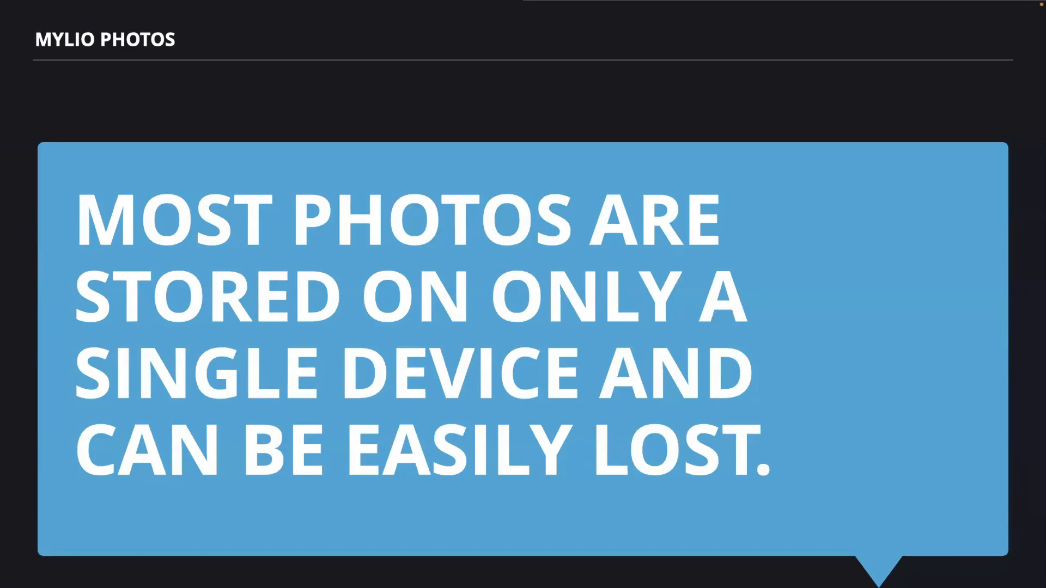
key(Right)
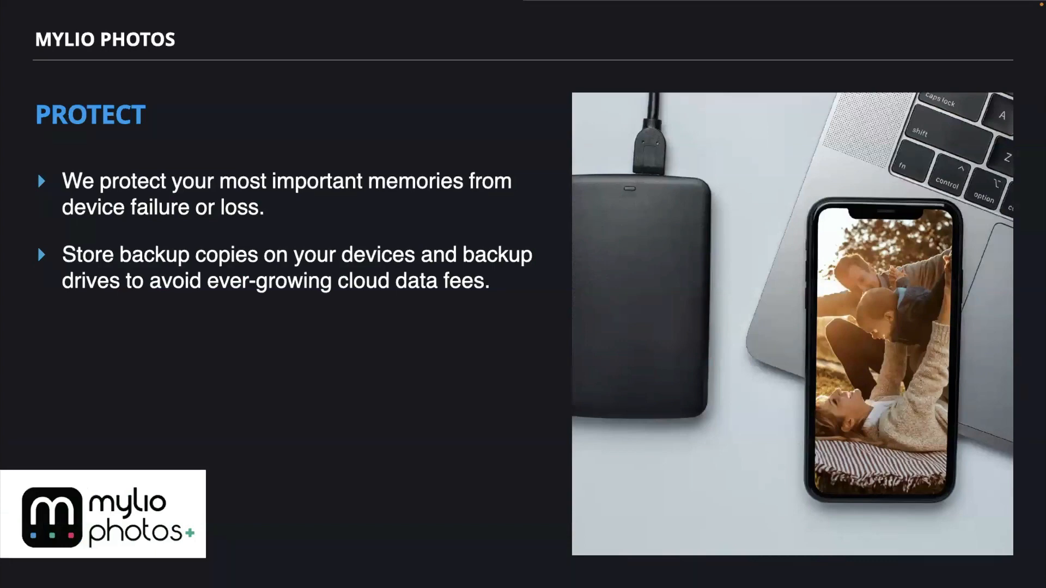
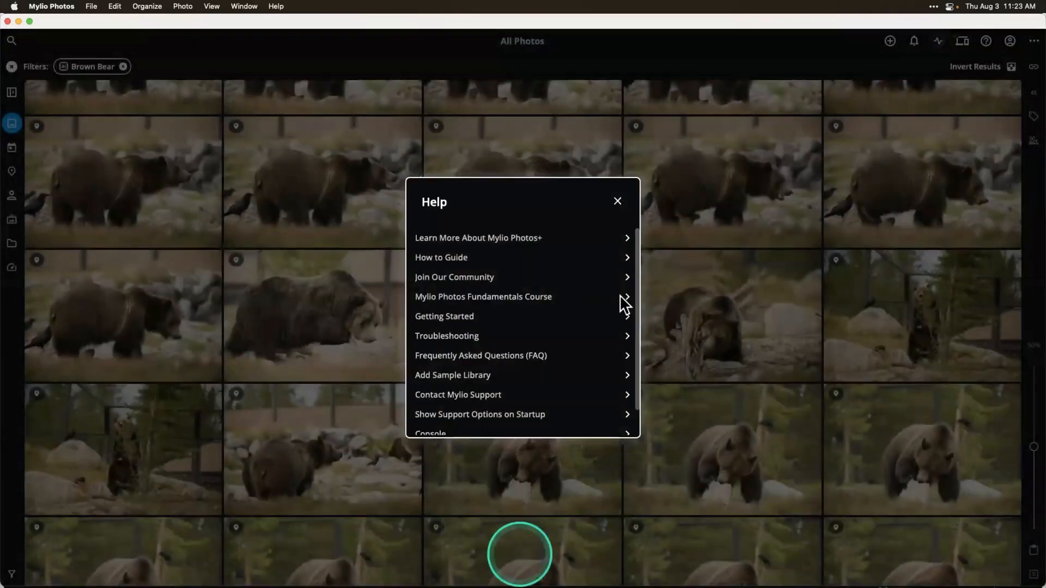
Open the How to Guide from Help and read its Dashboard topic under User Interface Overview, Left Sidebar
click(454, 255)
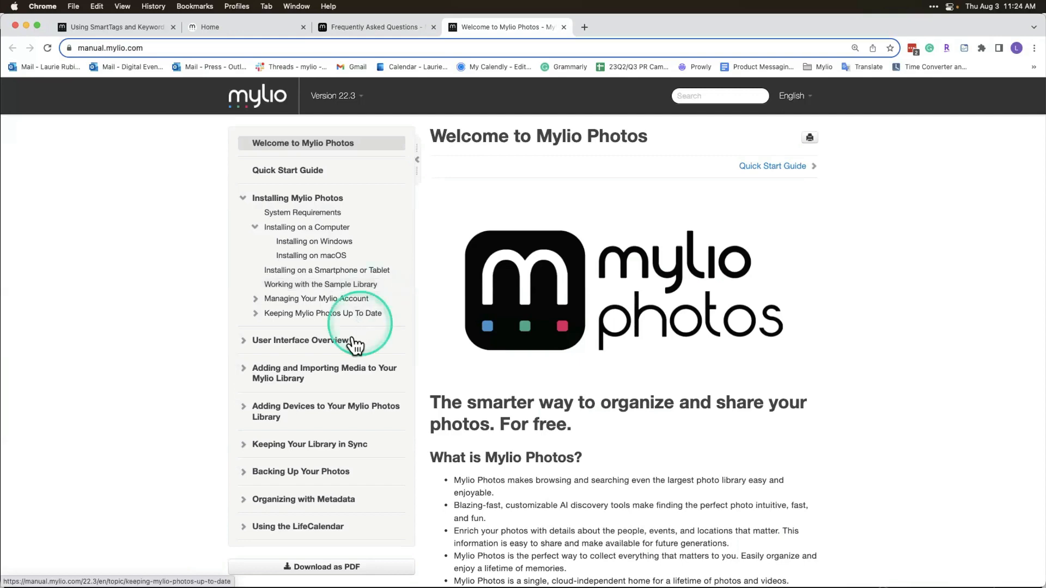
scroll(371, 354, down, 2)
click(239, 307)
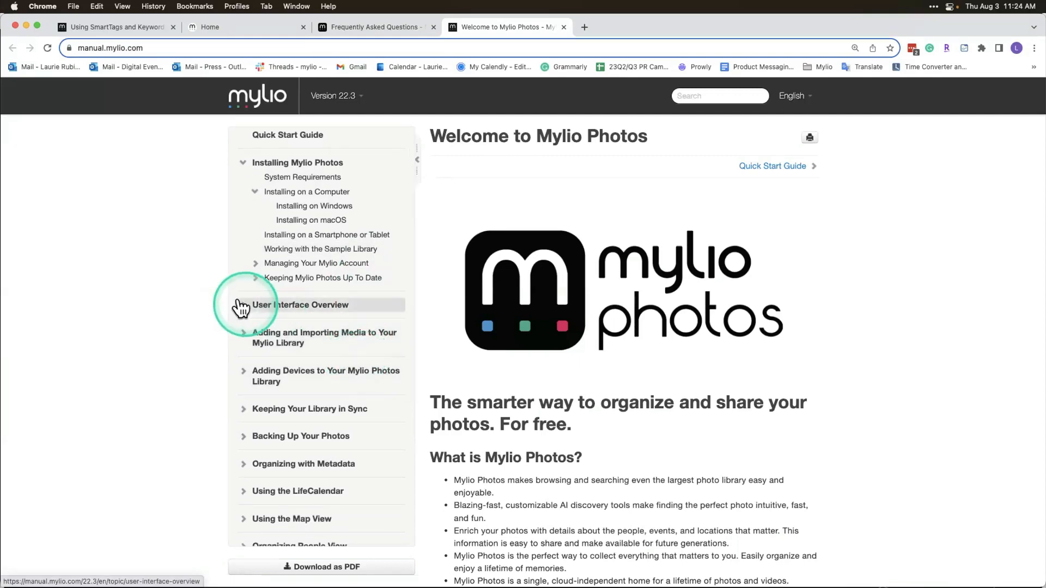
scroll(307, 316, down, 3)
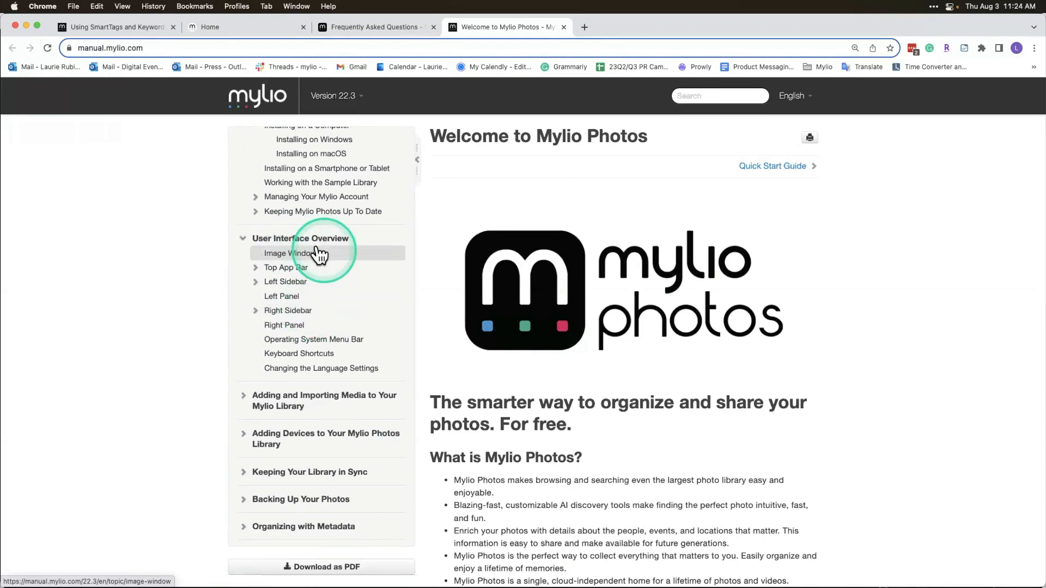
click(254, 282)
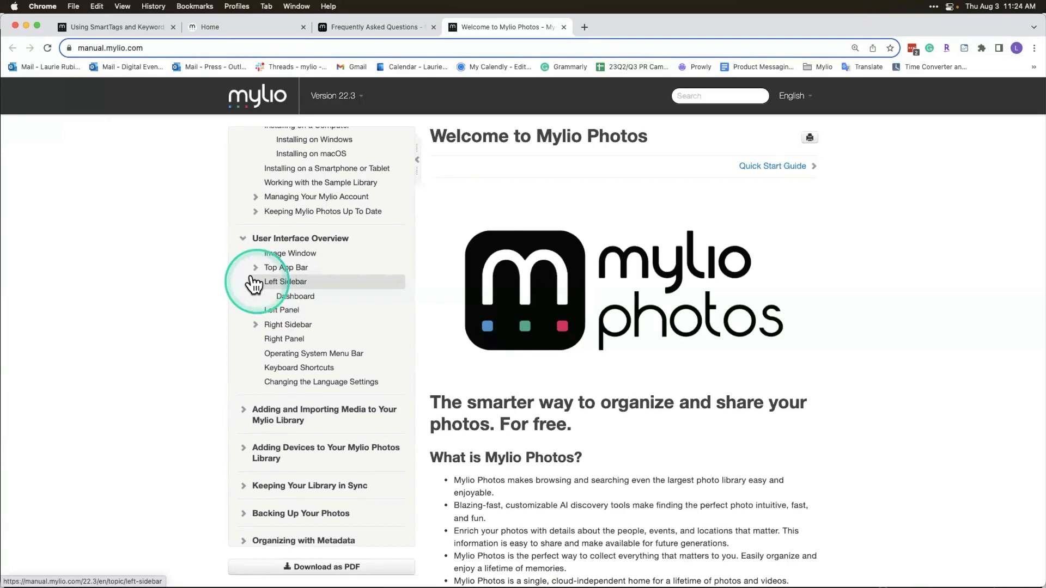
click(293, 299)
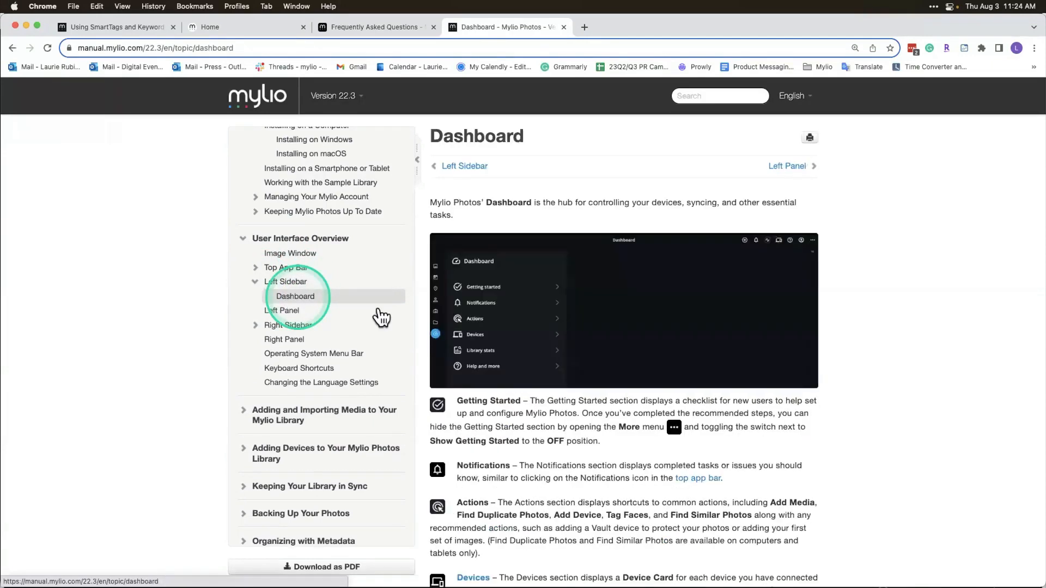
Read through the Dashboard topic's section descriptions, down to the Devices section and its sync status icons
scroll(498, 484, down, 3)
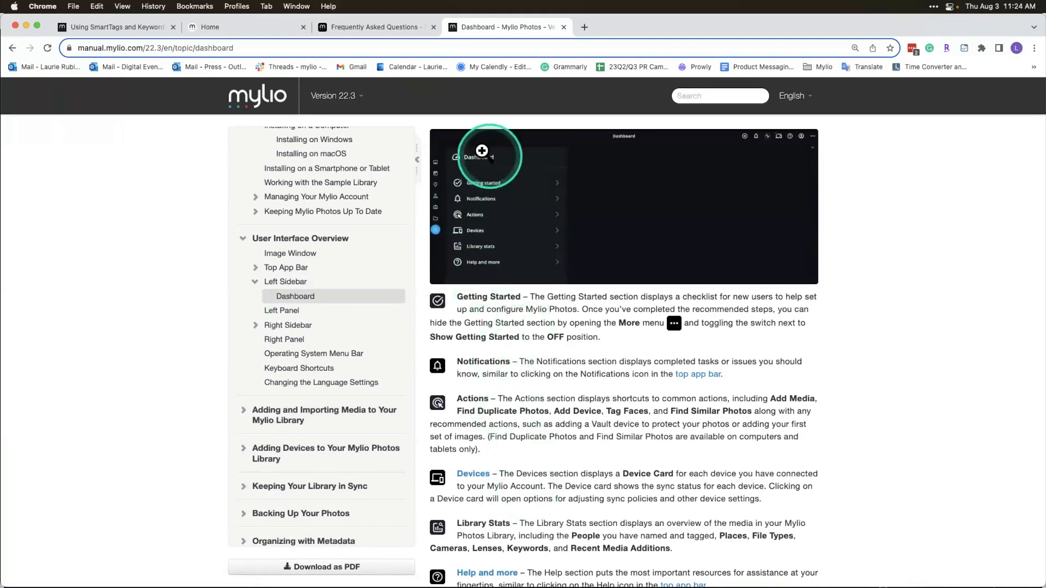
scroll(513, 468, down, 5)
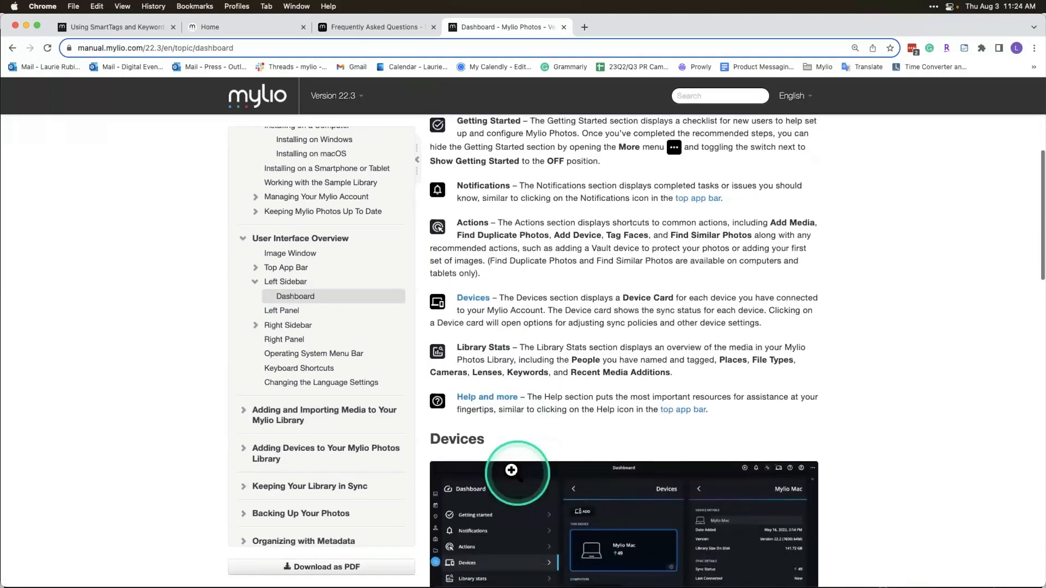
scroll(513, 468, down, 10)
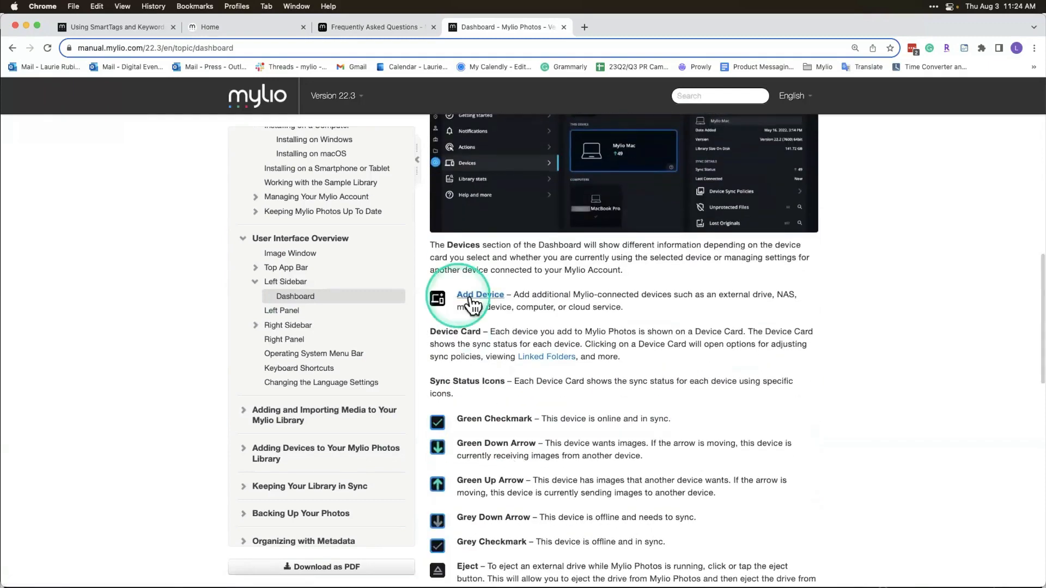
scroll(474, 485, down, 2)
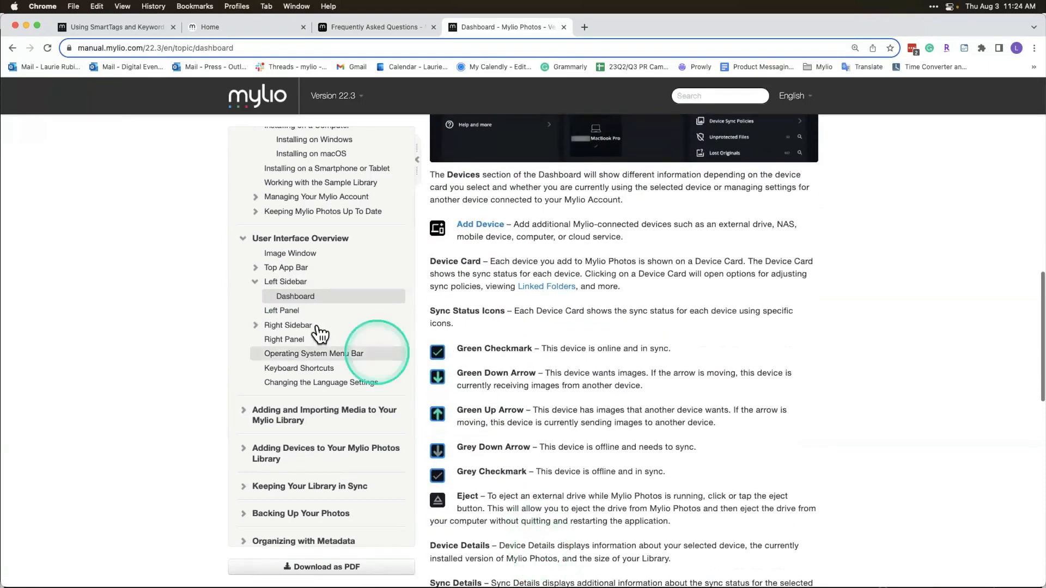
Open the Actions Menu topic under Right Sidebar and read its Select and Photo commands
click(255, 326)
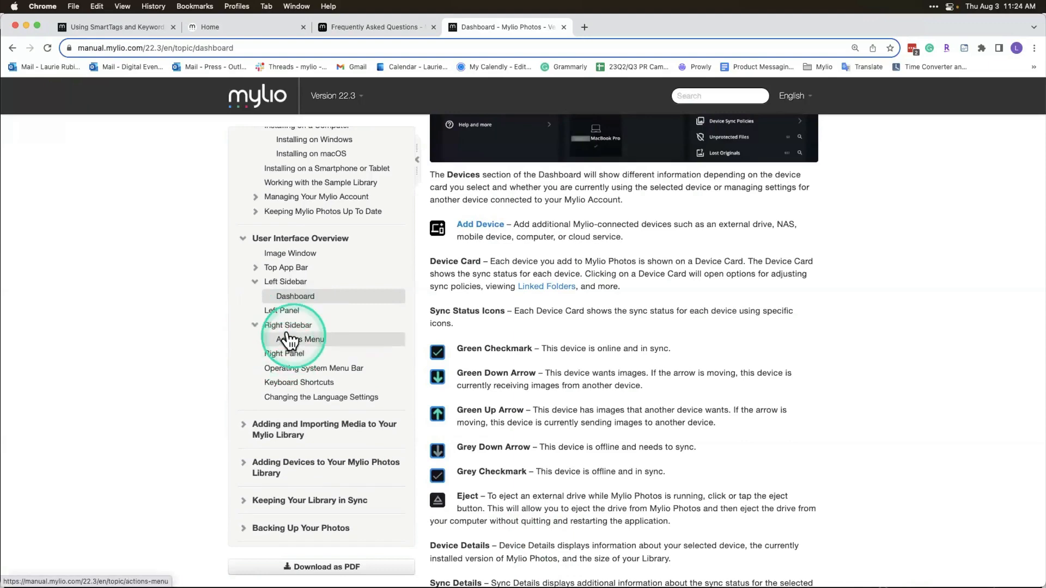
click(289, 340)
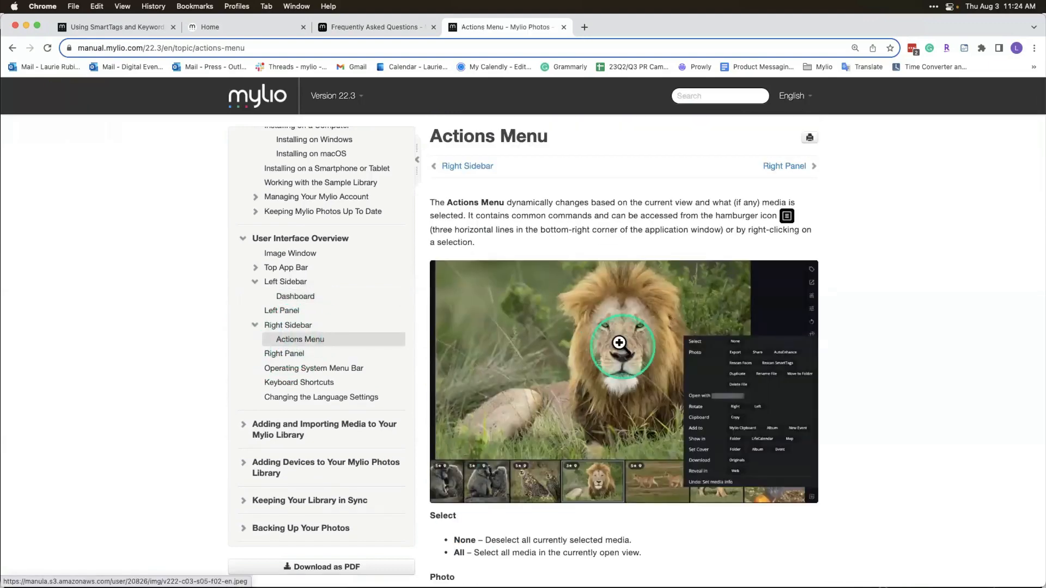
scroll(575, 420, down, 5)
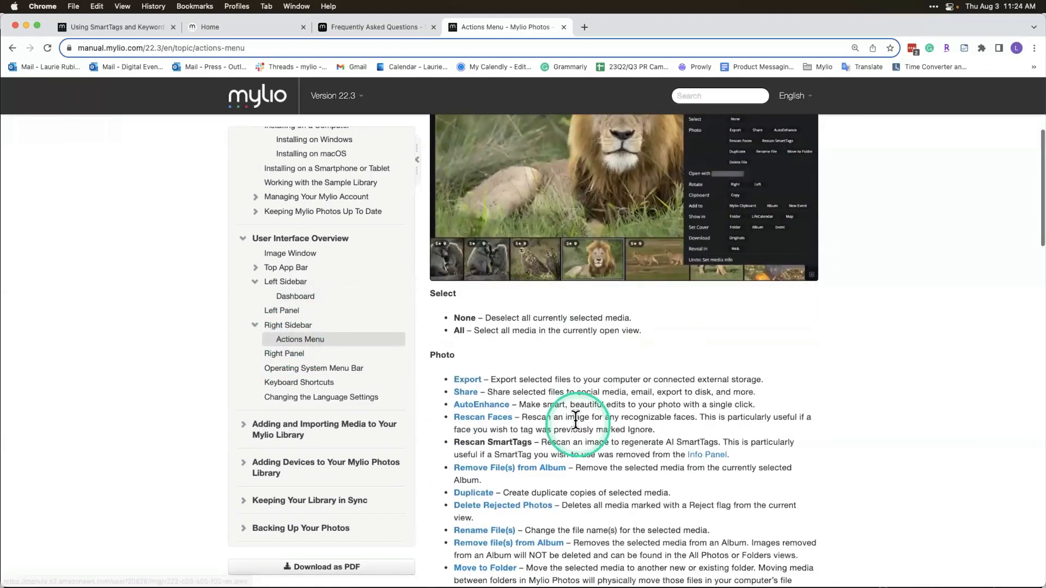
Expand the Adding and Importing Media to Your Mylio Library chapter and look through the manual's table of contents
scroll(354, 429, down, 3)
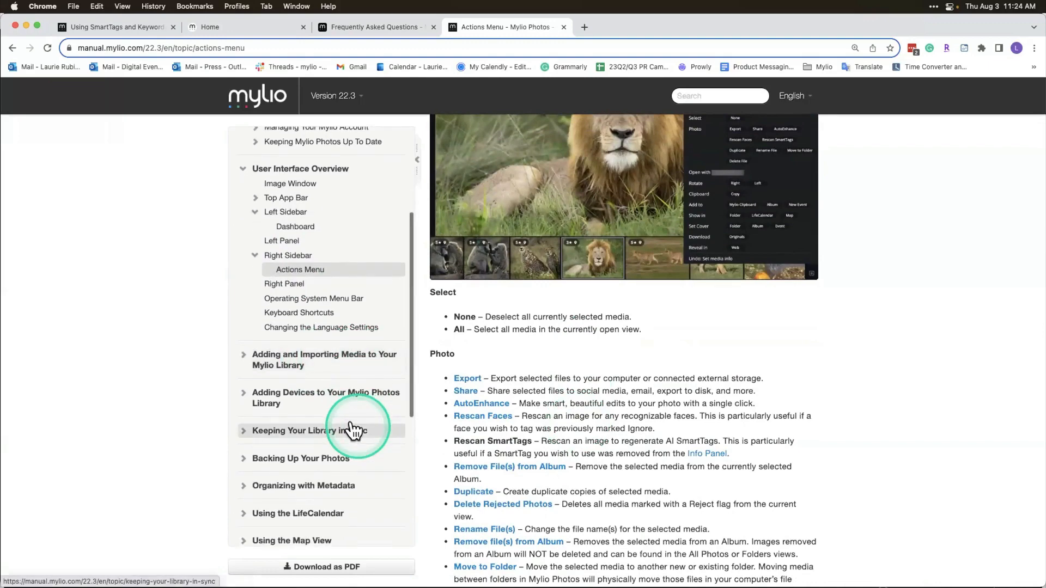
click(249, 358)
scroll(289, 408, down, 15)
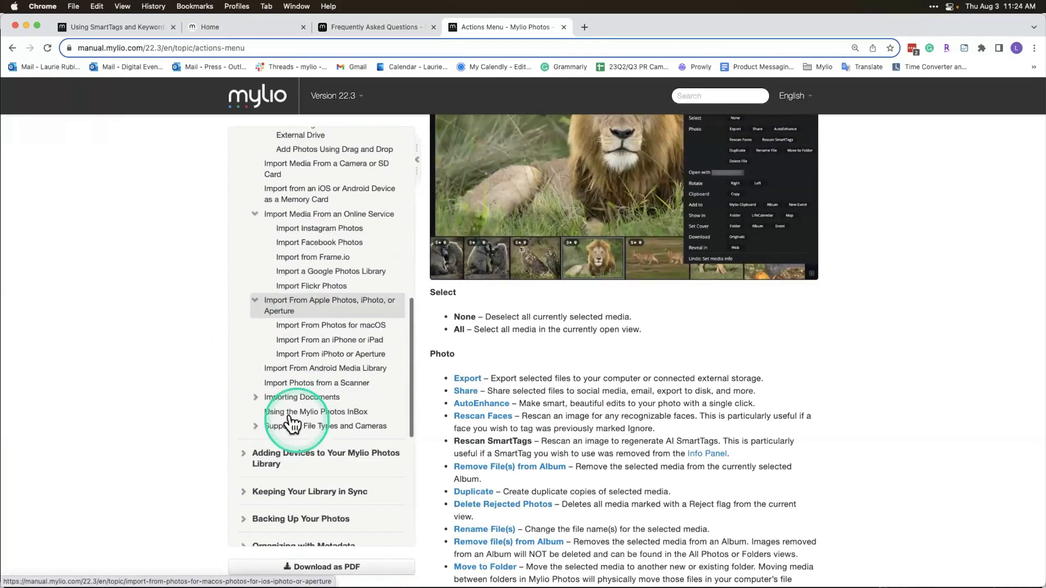
scroll(292, 422, down, 2)
click(307, 456)
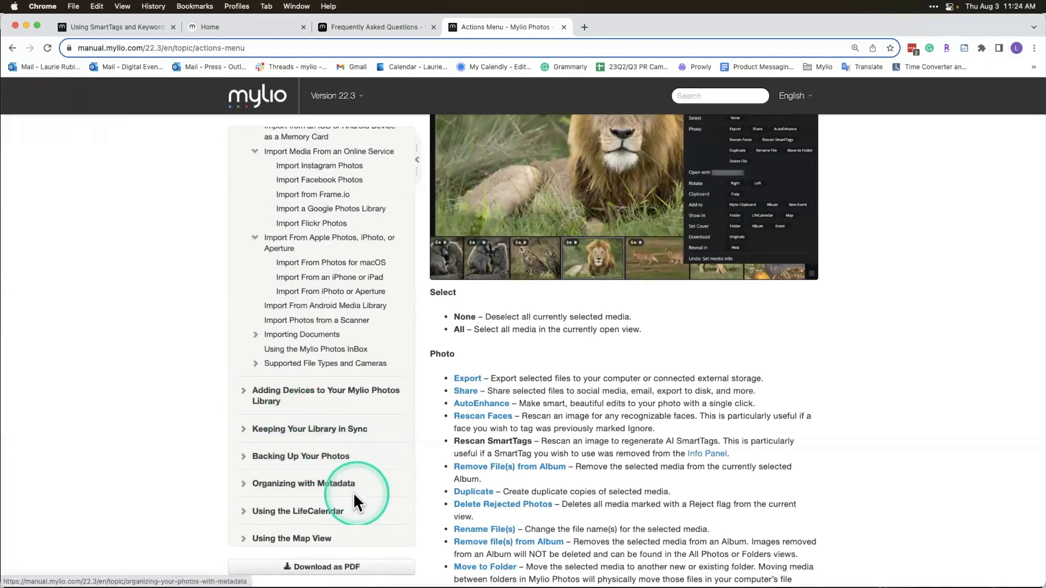
scroll(343, 425, up, 10)
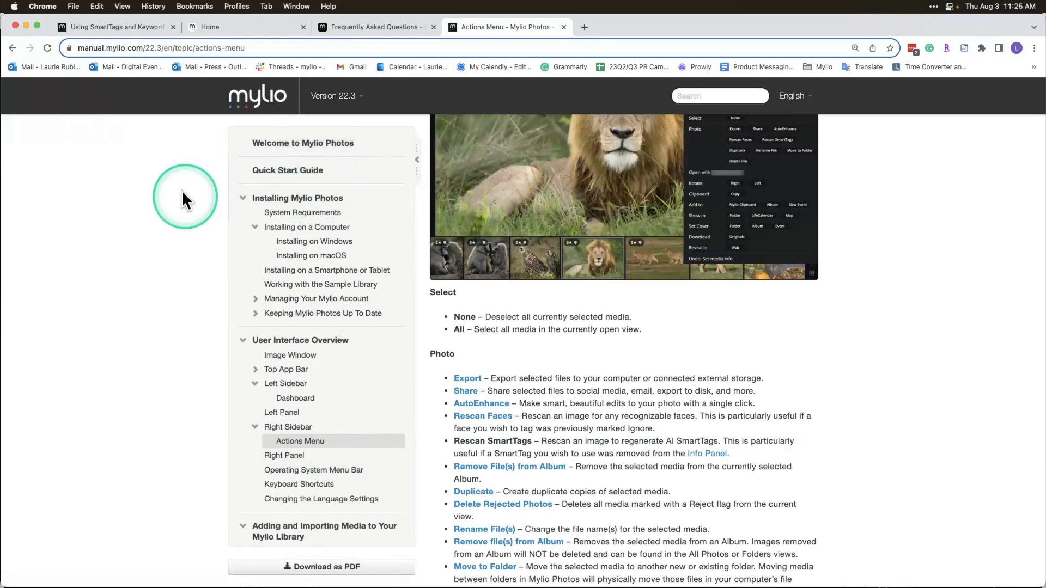
Switch to Mylio Photos, open its community site from Help, and look over the upcoming and past events
key(super+Tab)
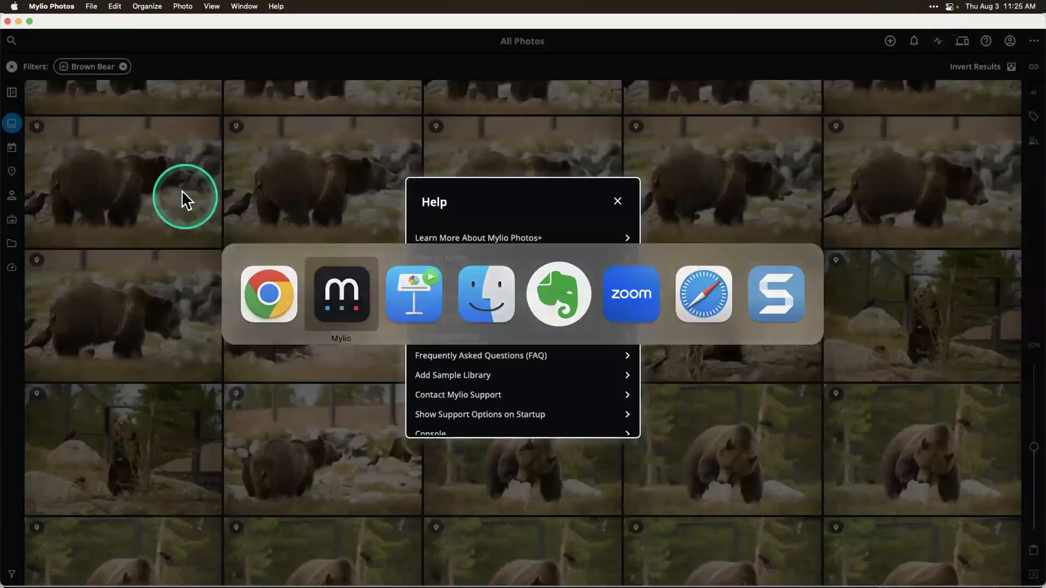
click(476, 277)
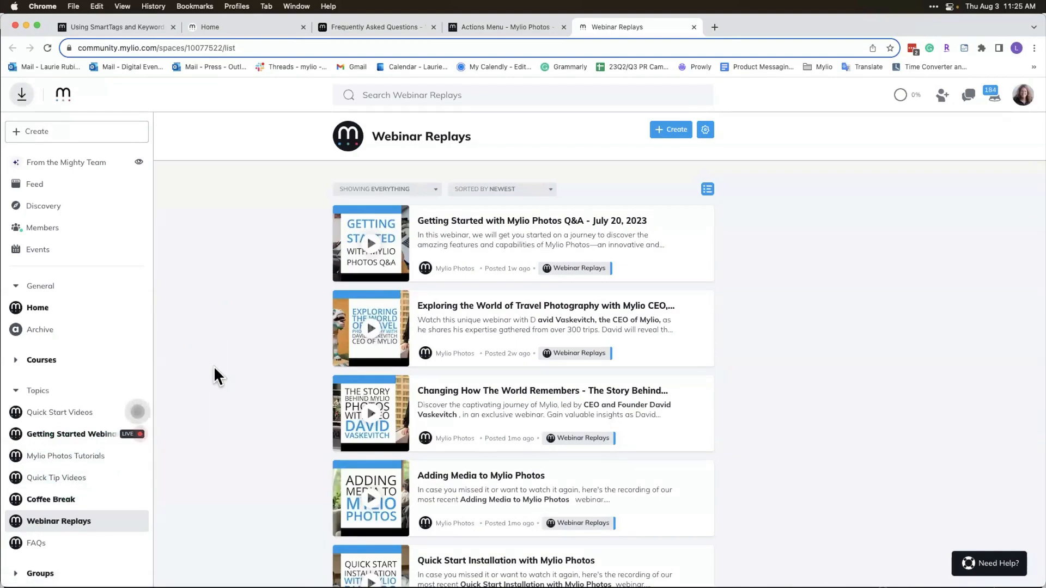
click(38, 250)
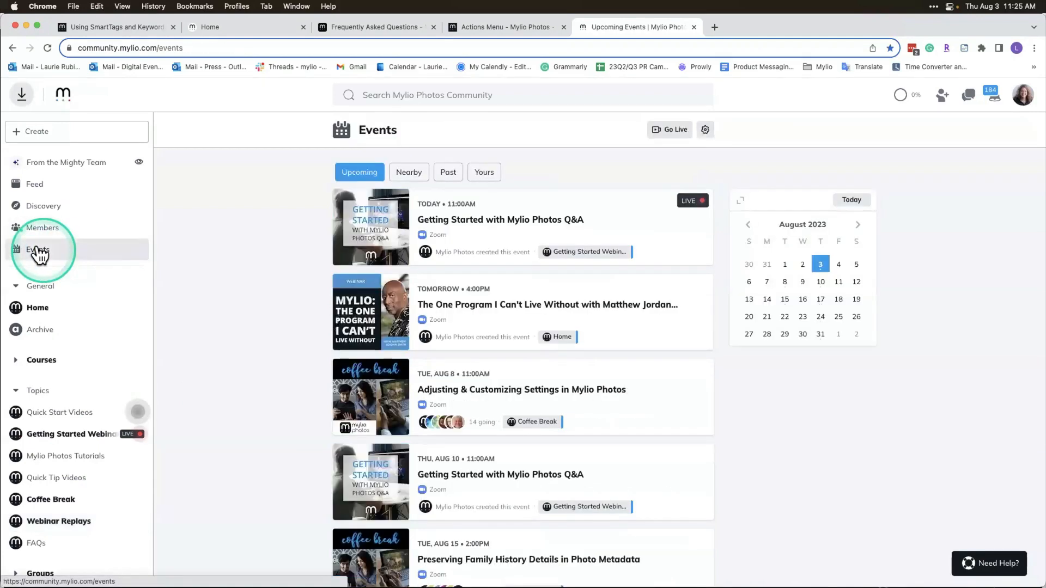
click(358, 173)
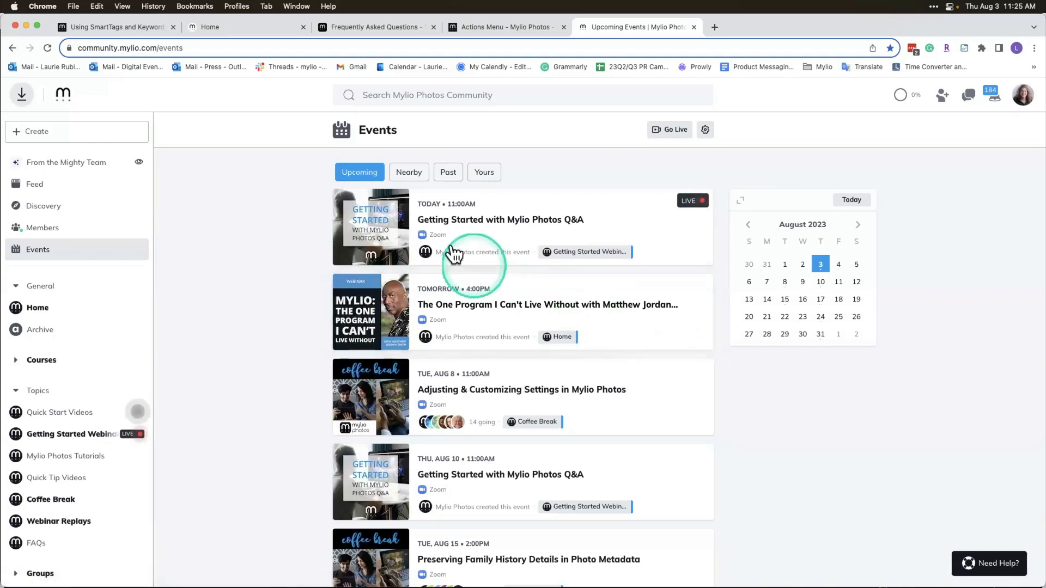
click(445, 173)
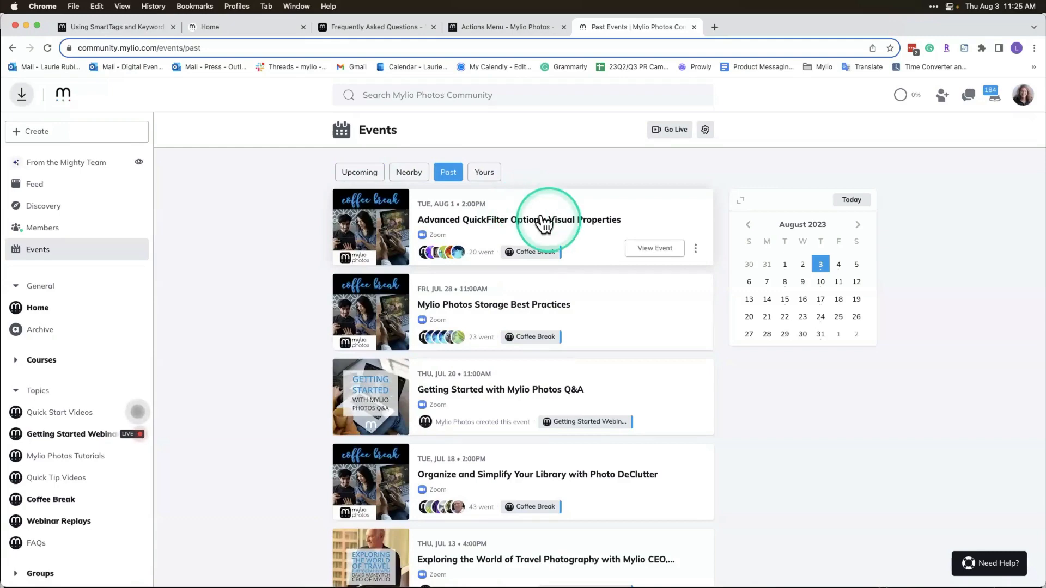
scroll(435, 450, down, 1)
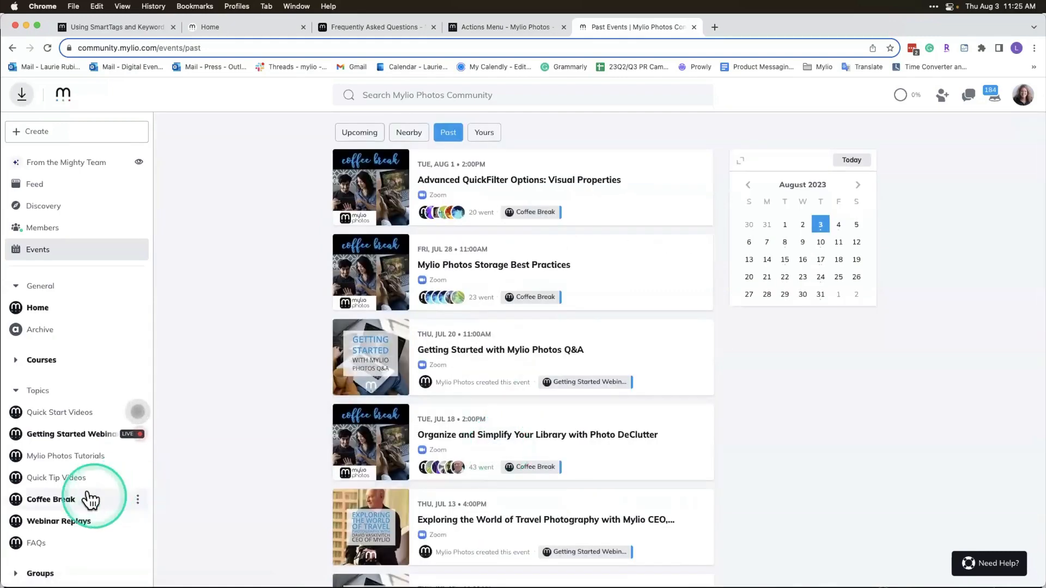
Open the community's Webinar Replays topic and look through the recorded webinars
scroll(87, 497, down, 2)
click(53, 457)
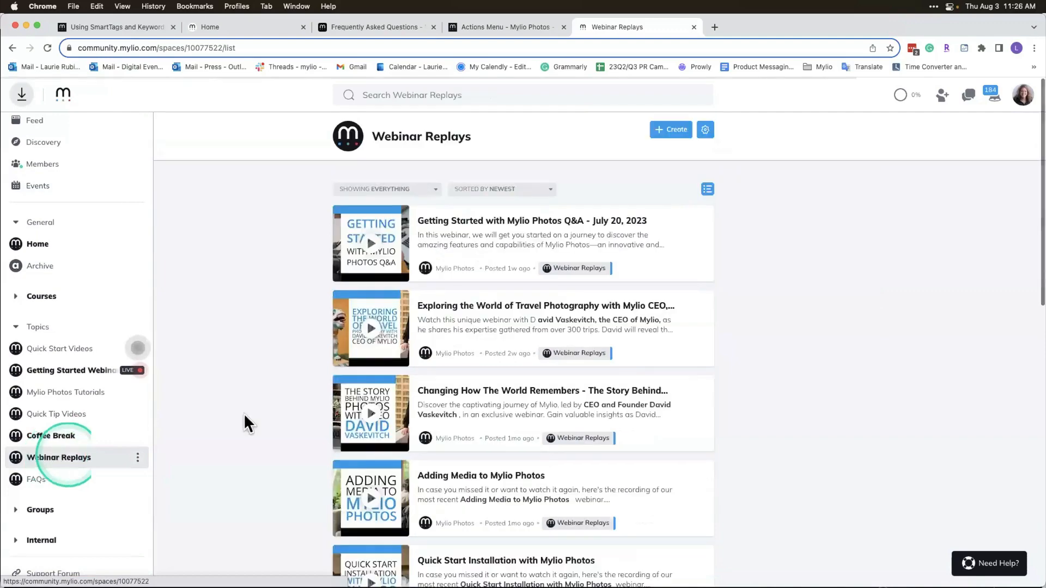
scroll(459, 512, down, 1)
scroll(459, 514, down, 2)
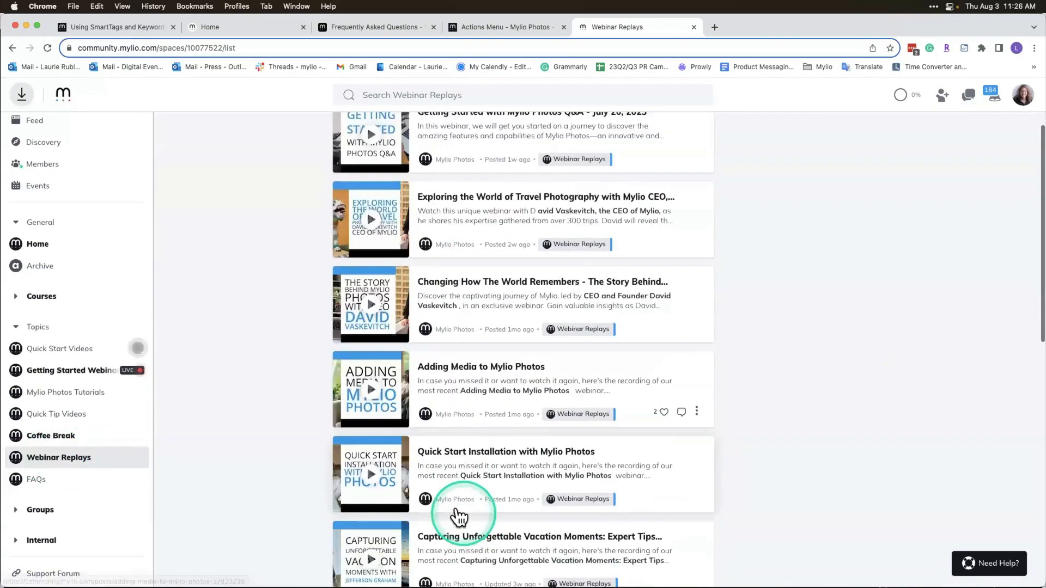
Open the community's Coffee Break topic and look through its past events
click(38, 436)
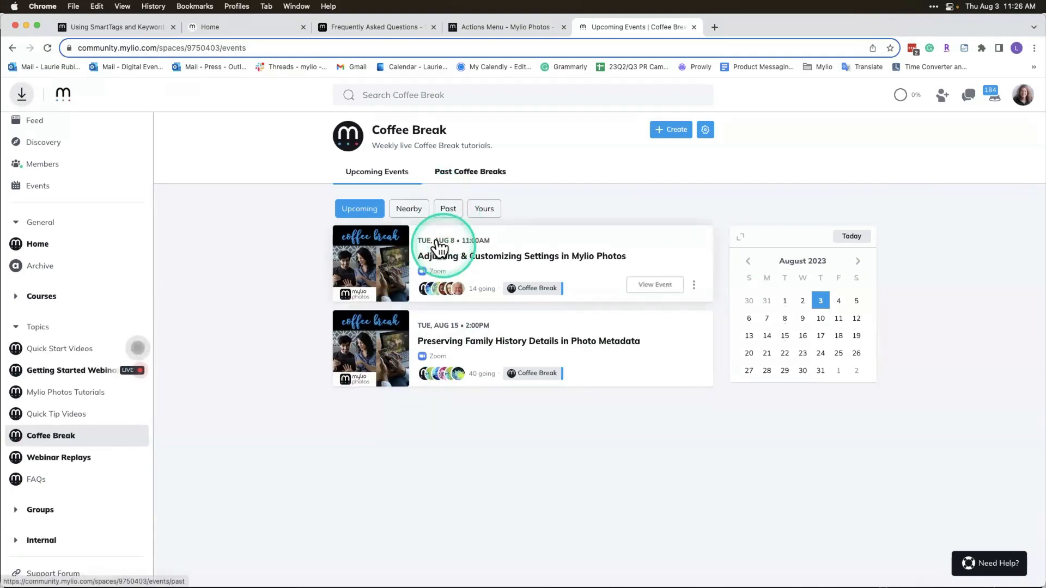
click(446, 211)
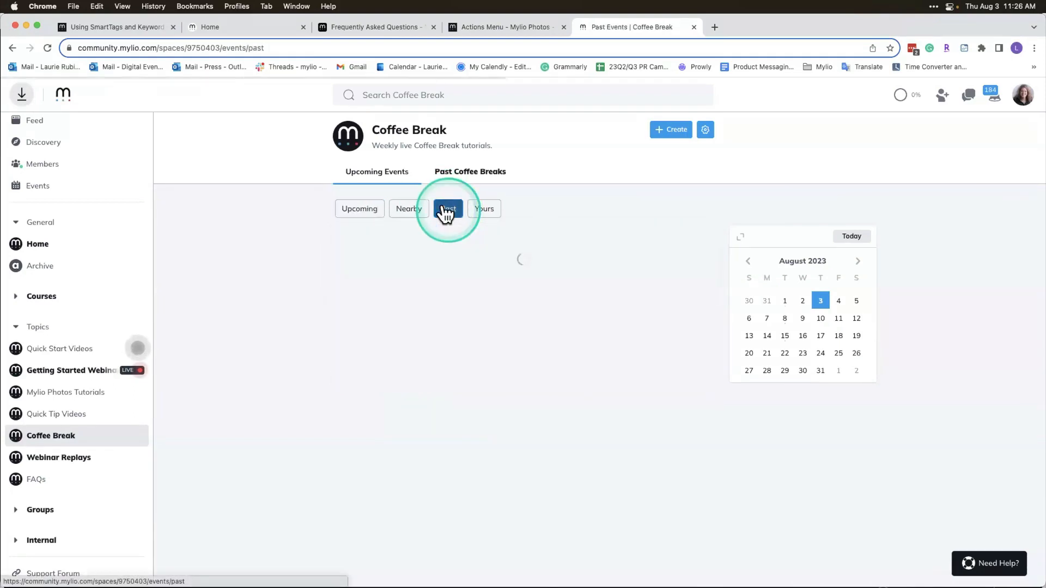
scroll(472, 435, down, 5)
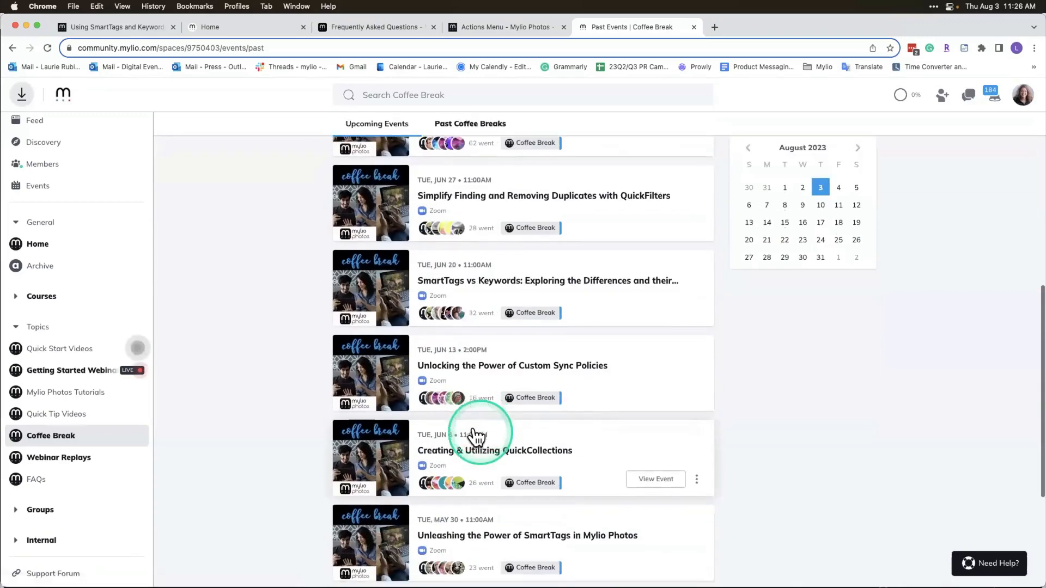
scroll(474, 436, down, 3)
scroll(474, 436, up, 7)
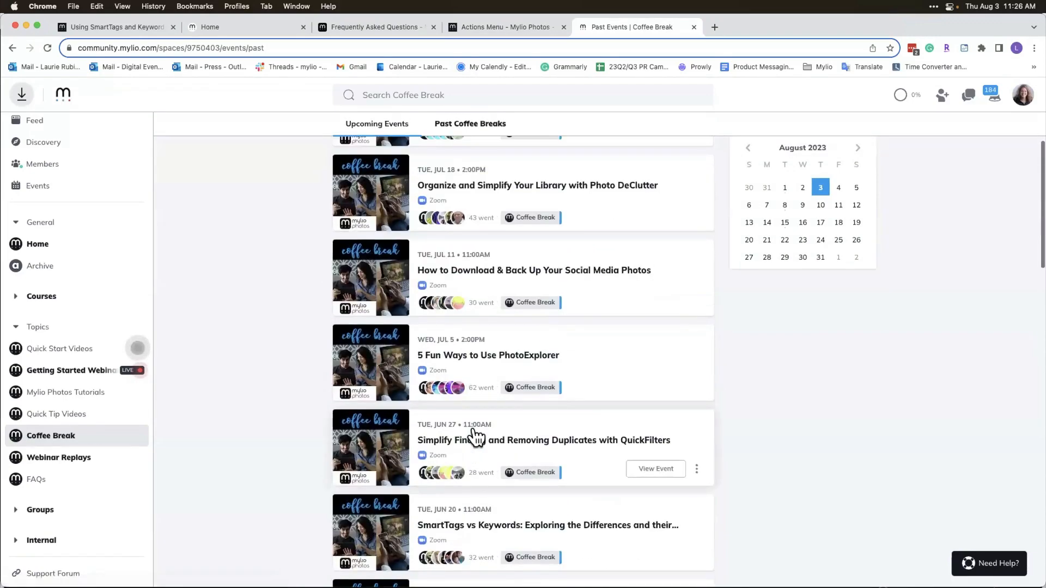
scroll(477, 435, up, 6)
click(507, 264)
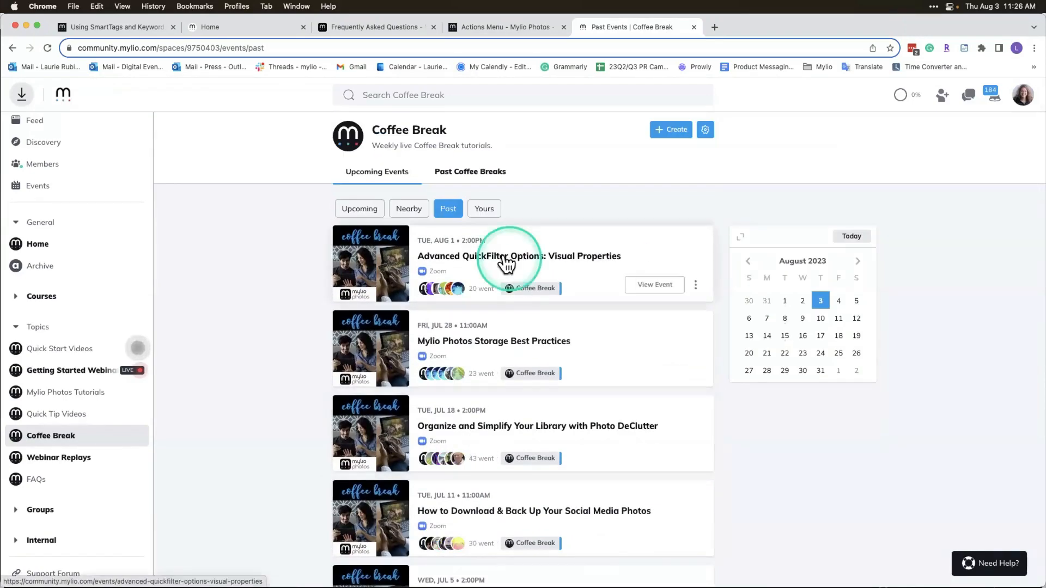
click(377, 276)
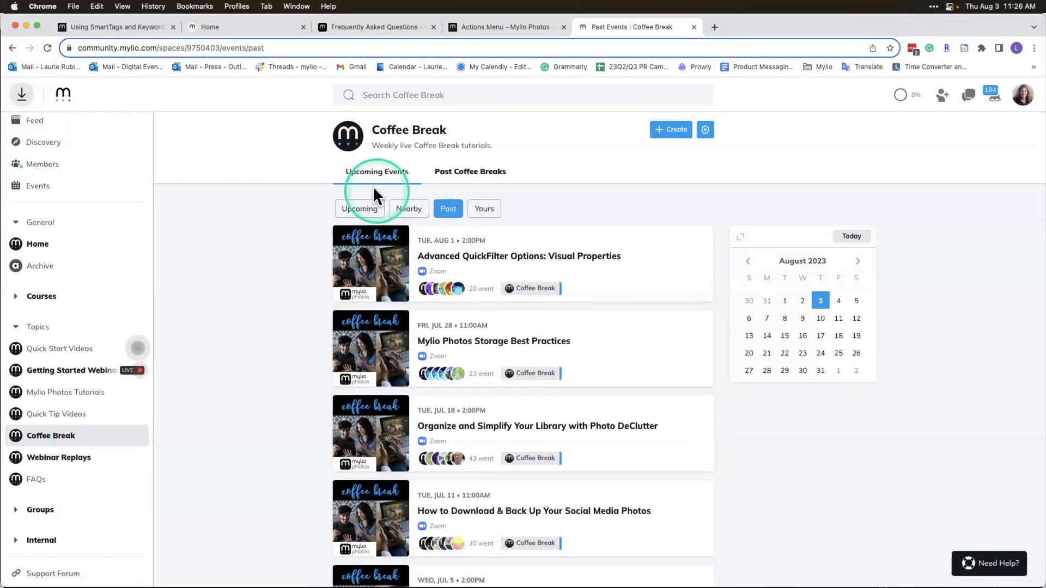
Switch back to Mylio Photos, open the Frequently Asked Questions from Help, and look through the question categories
key(super+Tab)
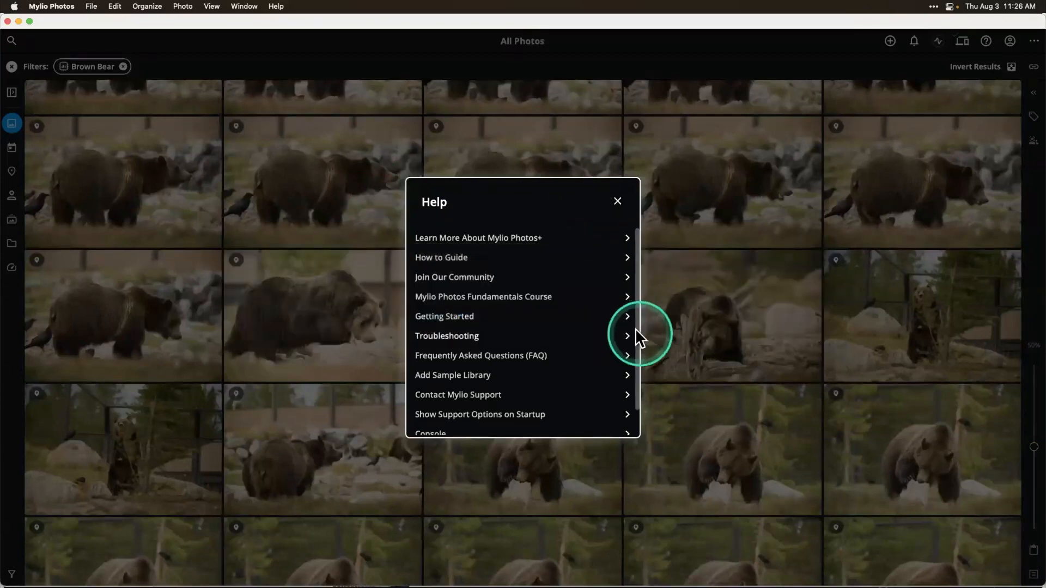
click(508, 357)
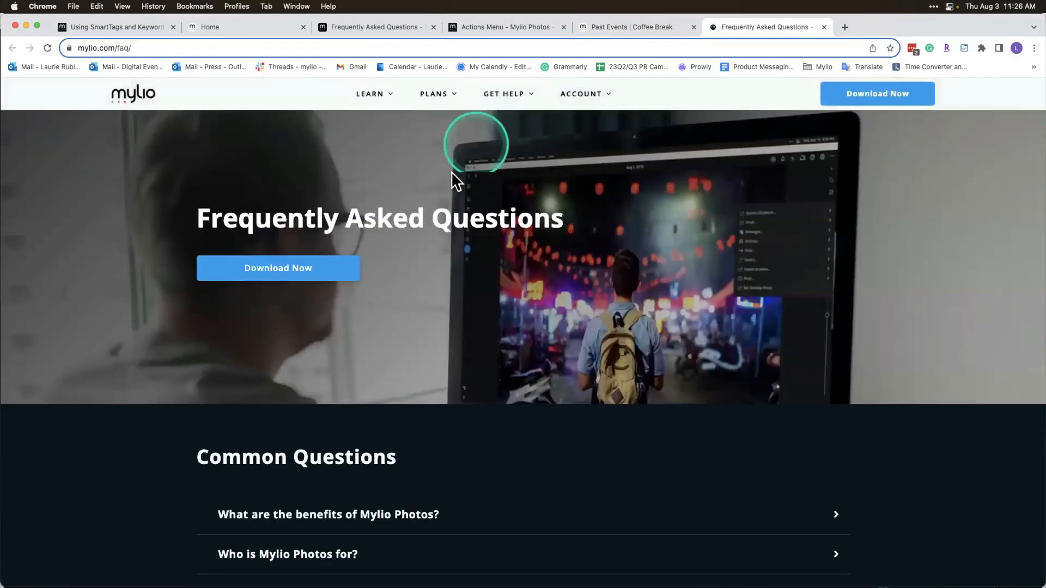
scroll(460, 430, down, 3)
scroll(460, 434, down, 3)
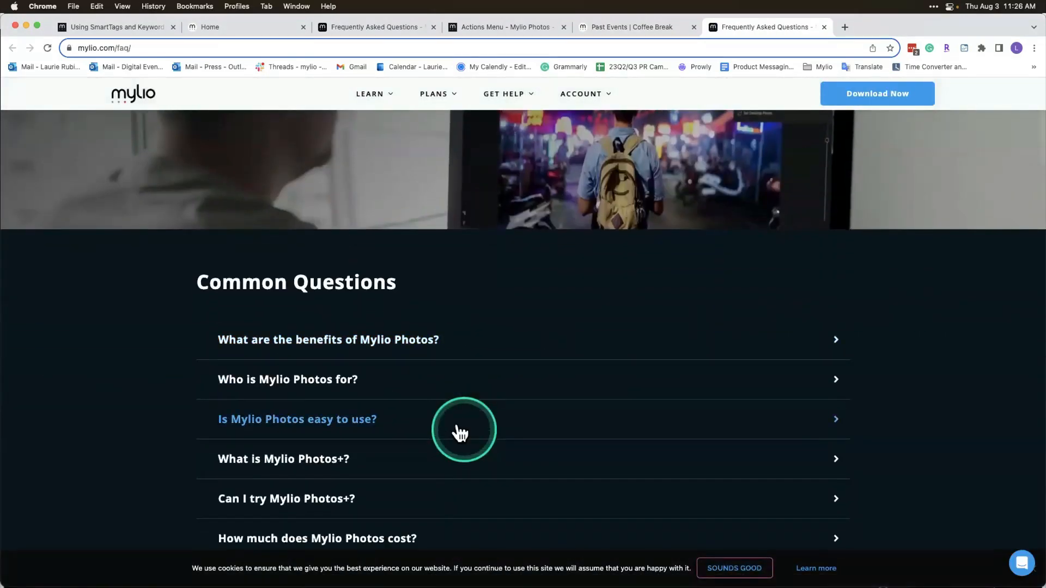
scroll(460, 434, down, 2)
scroll(460, 434, down, 10)
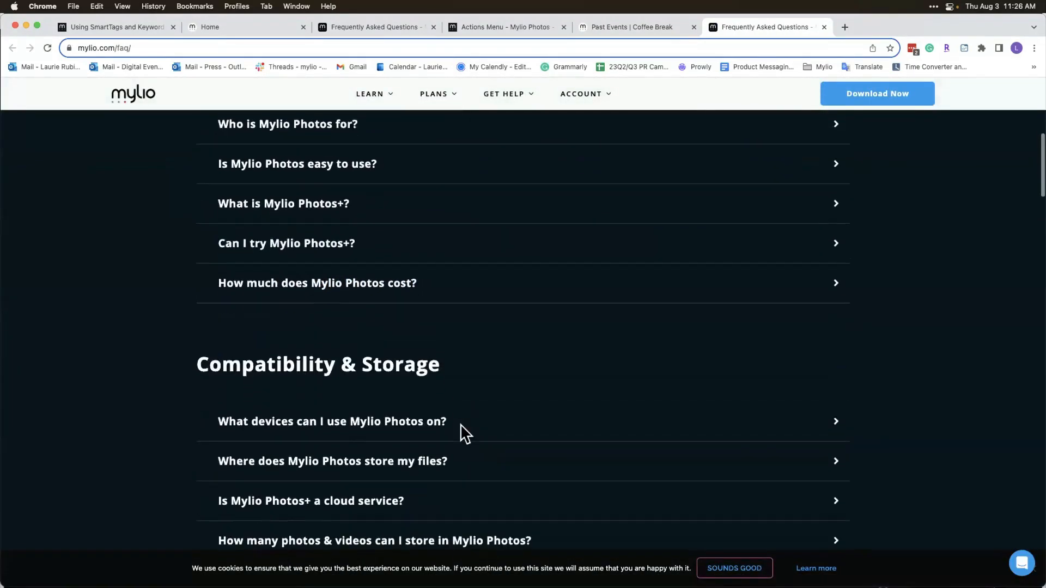
scroll(460, 434, down, 9)
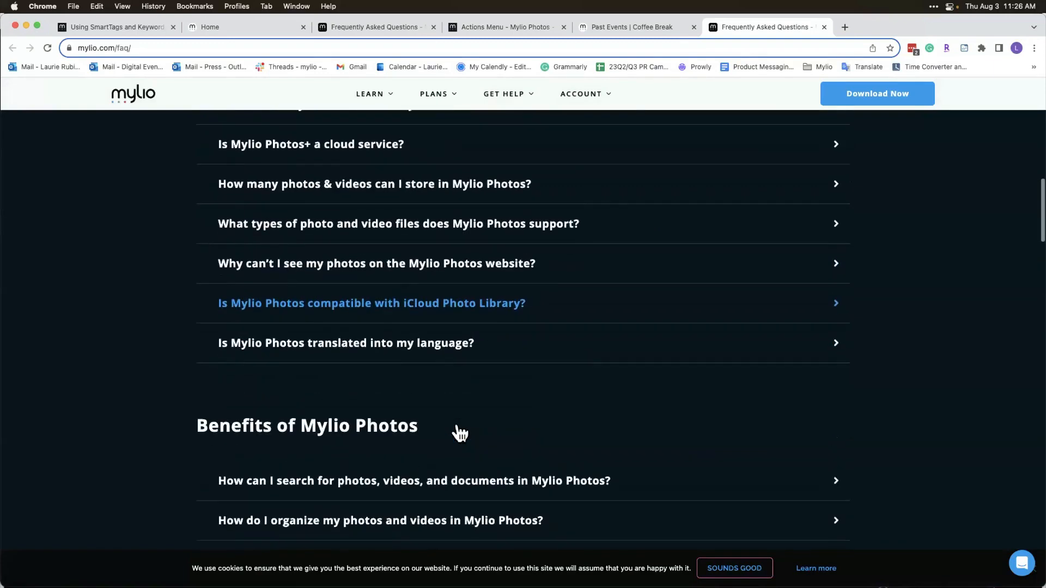
scroll(461, 433, down, 15)
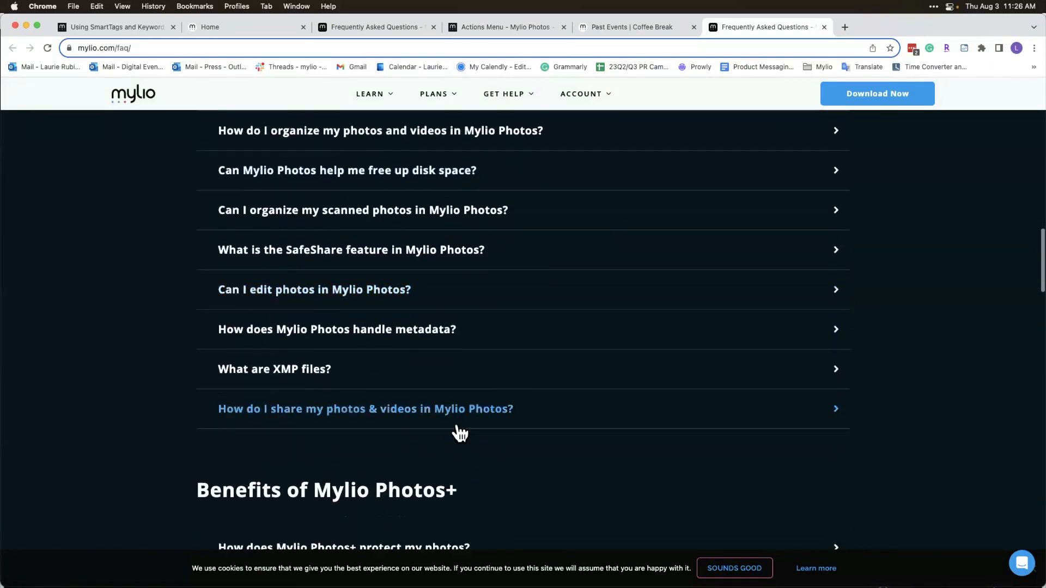
scroll(460, 433, down, 4)
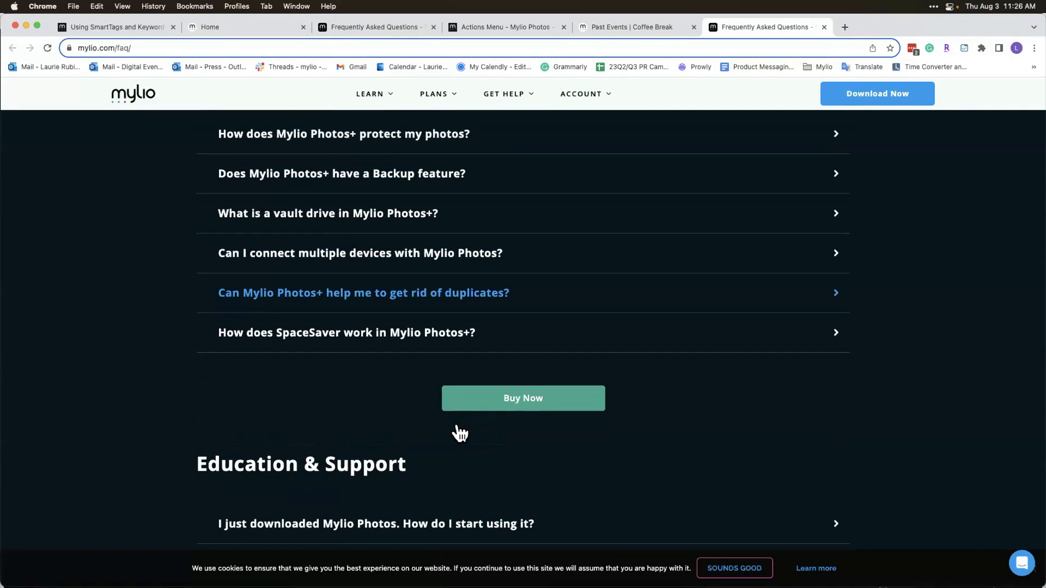
scroll(460, 433, up, 3)
Return to Mylio Photos and open Contact Mylio Support from the Help options
key(super+Tab)
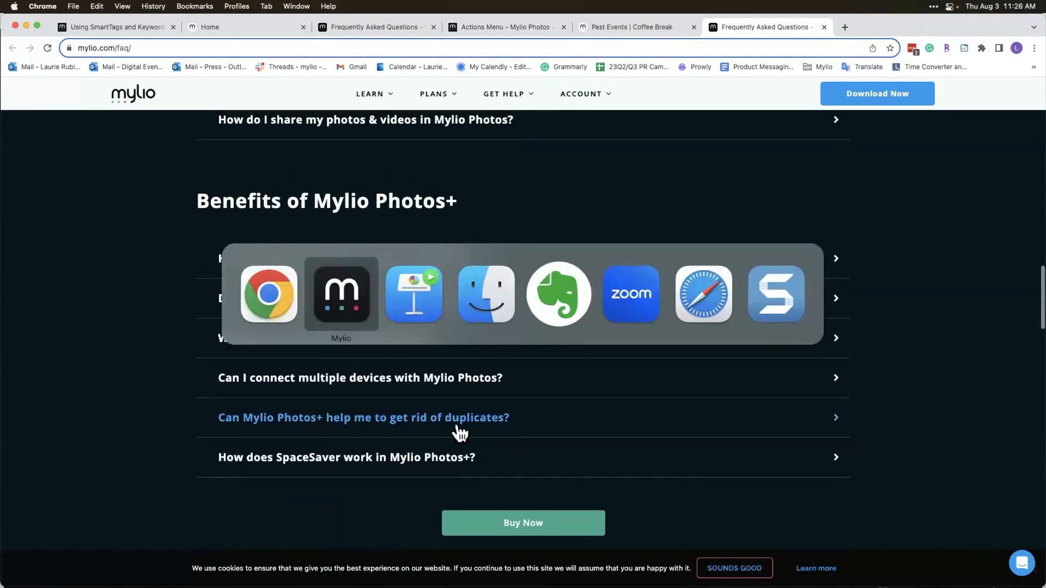
scroll(516, 346, down, 2)
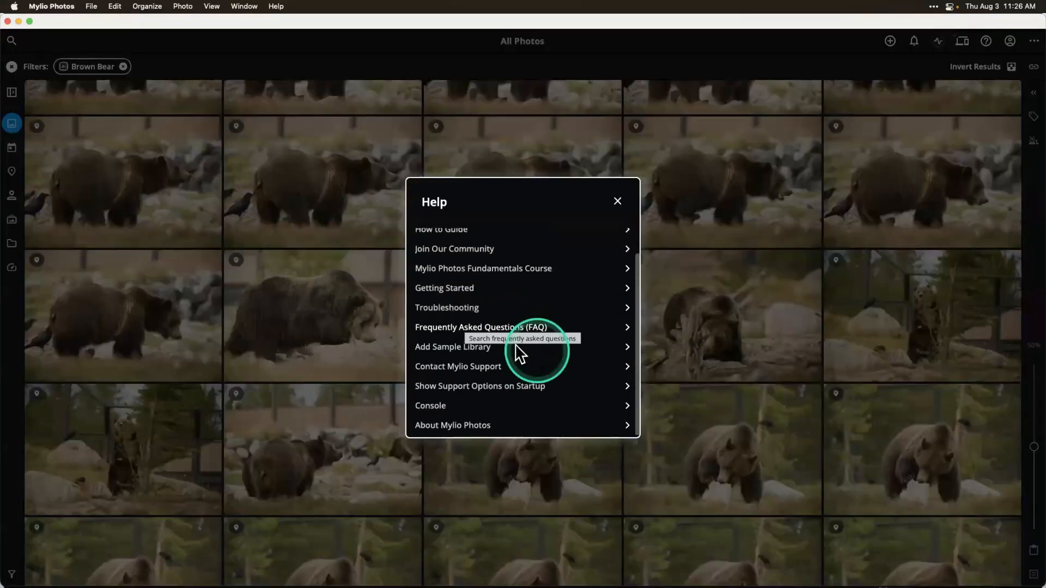
click(477, 366)
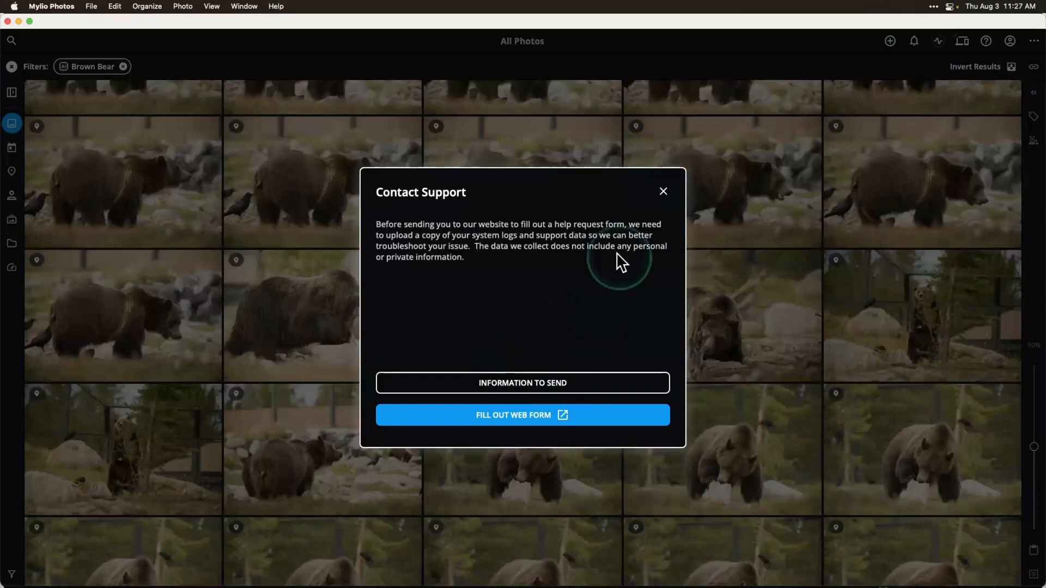
Close the Contact Support dialog
click(662, 193)
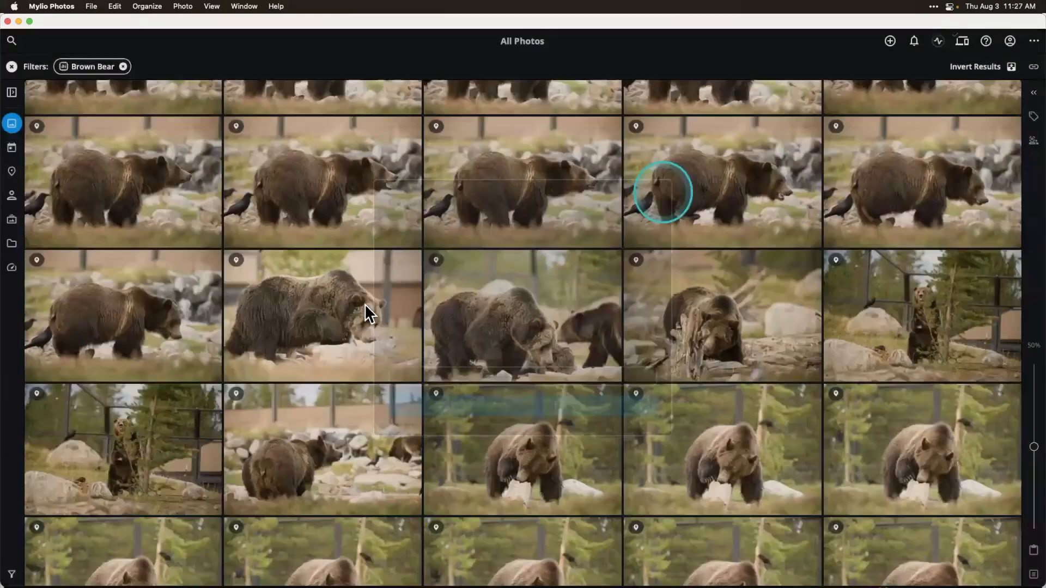
key(super+Tab)
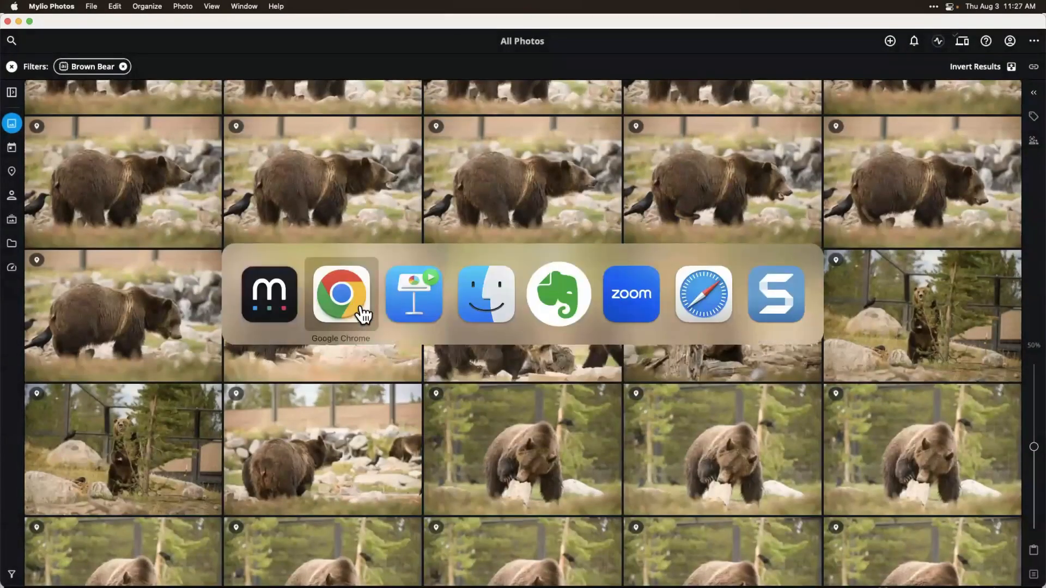
key(Tab)
key(Tab)
key(Tab)
key(Tab)
key(Tab)
key(Tab)
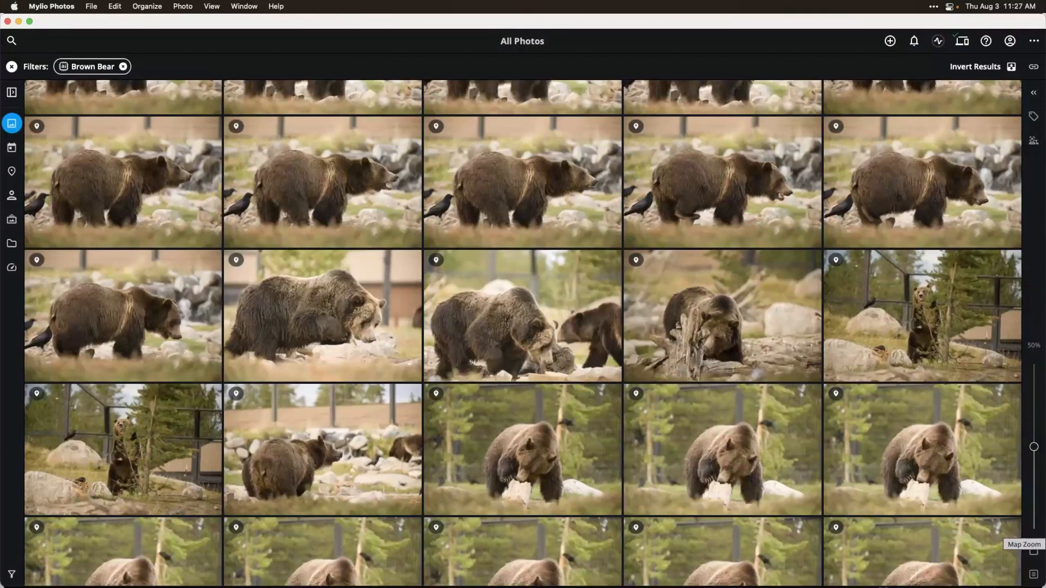
Show the QuickFilters and filter the photos by the Bear SmartTag under Animal
click(12, 94)
click(105, 223)
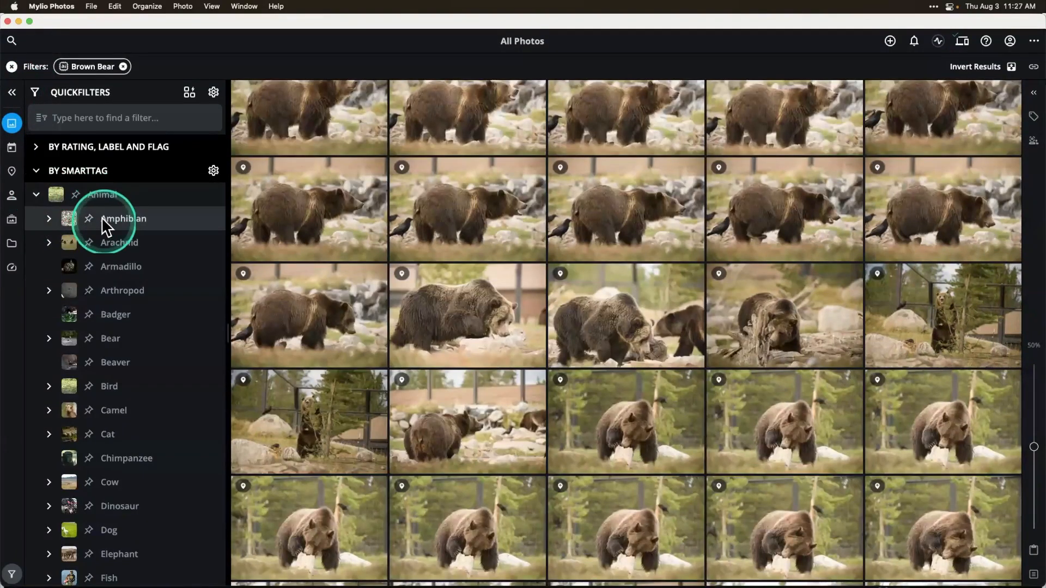
click(123, 313)
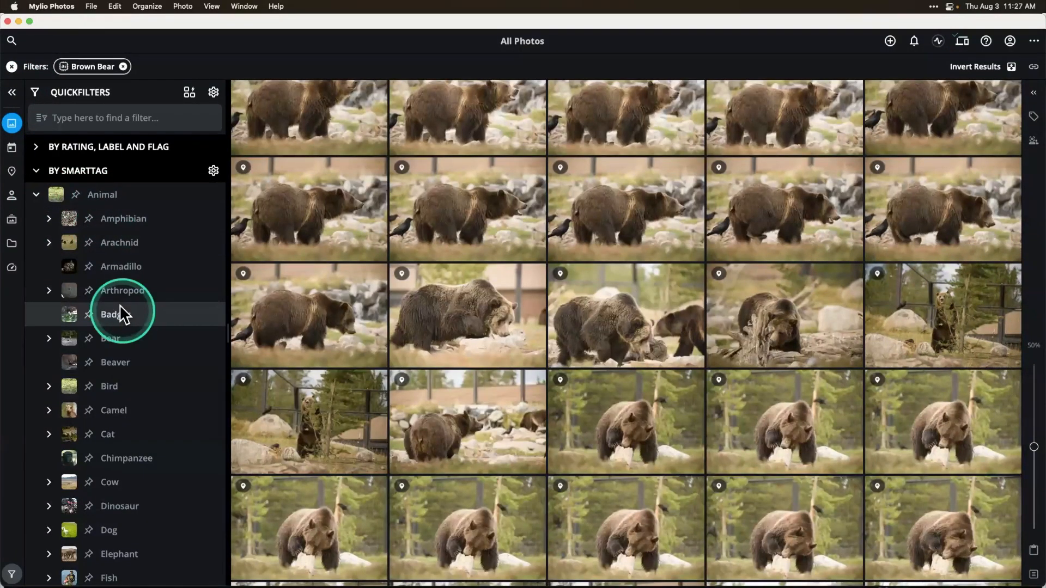
click(112, 339)
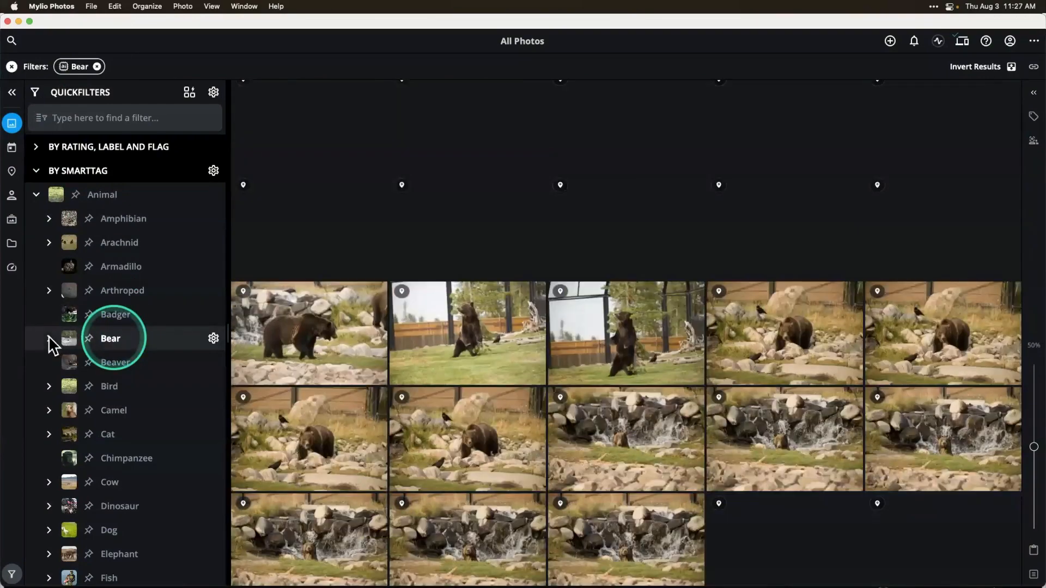
Check the AI sensitivity setting of the Bear SmartTag and cancel without changing it
click(213, 338)
click(479, 353)
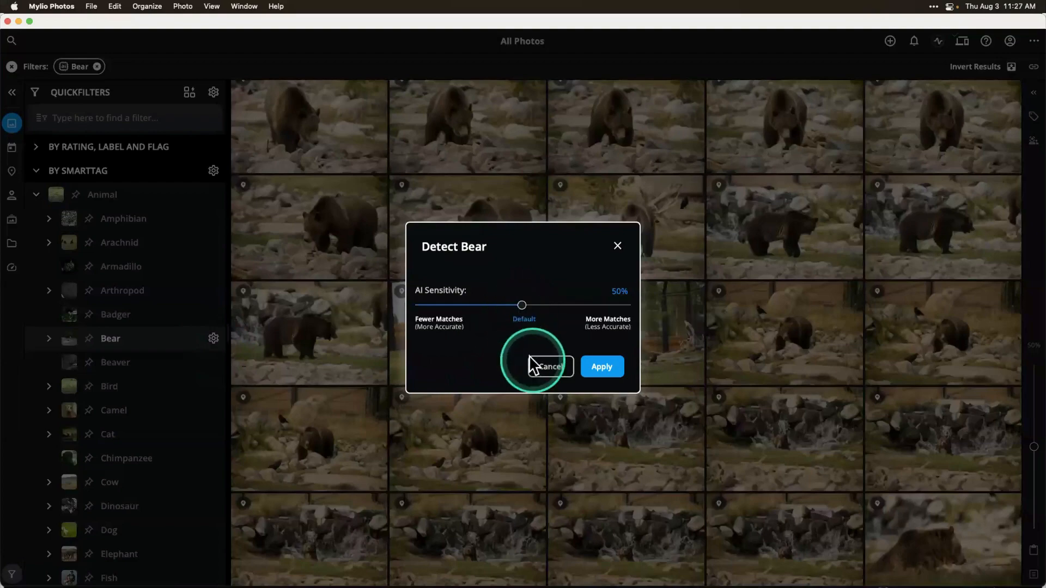
click(546, 364)
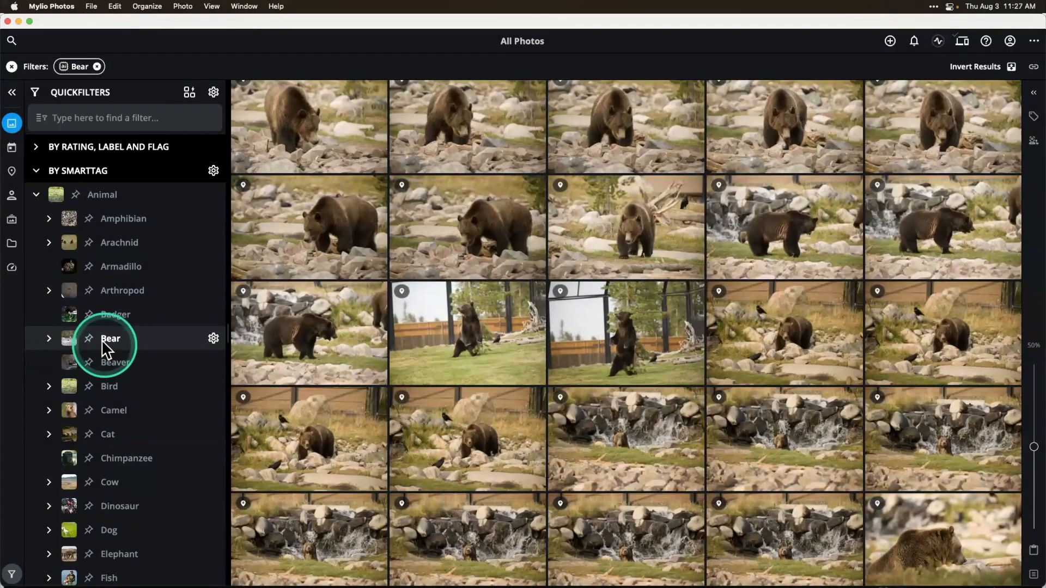
Narrow the Bear filter to American Black Bear and set its AI sensitivity to 27%
click(49, 338)
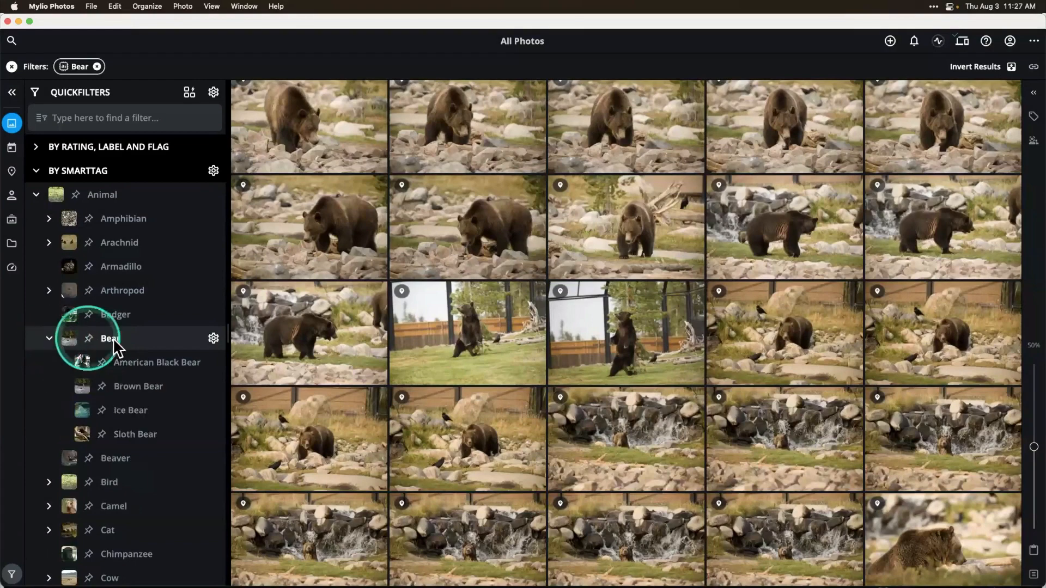
click(139, 362)
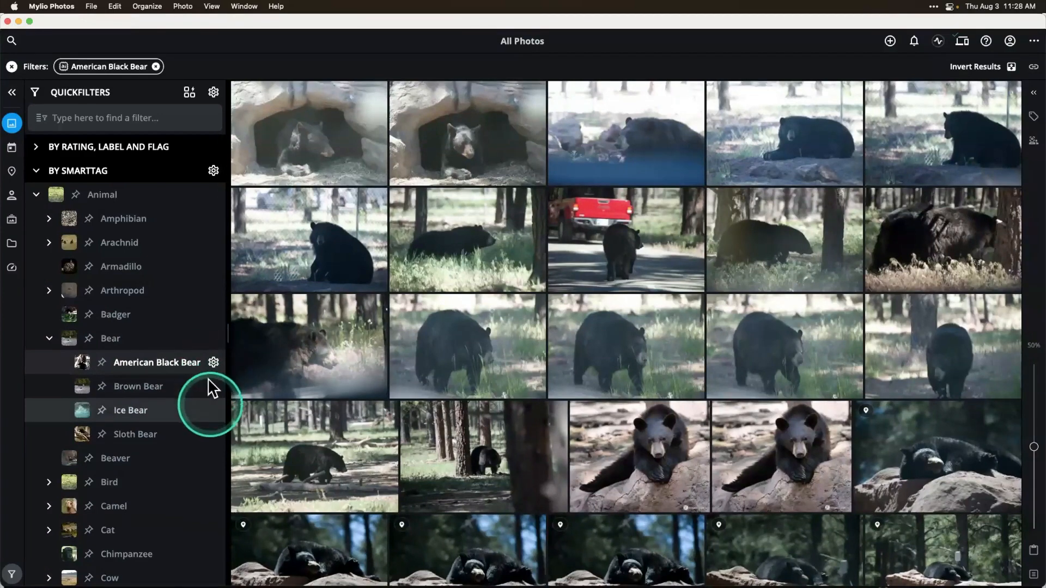
click(213, 362)
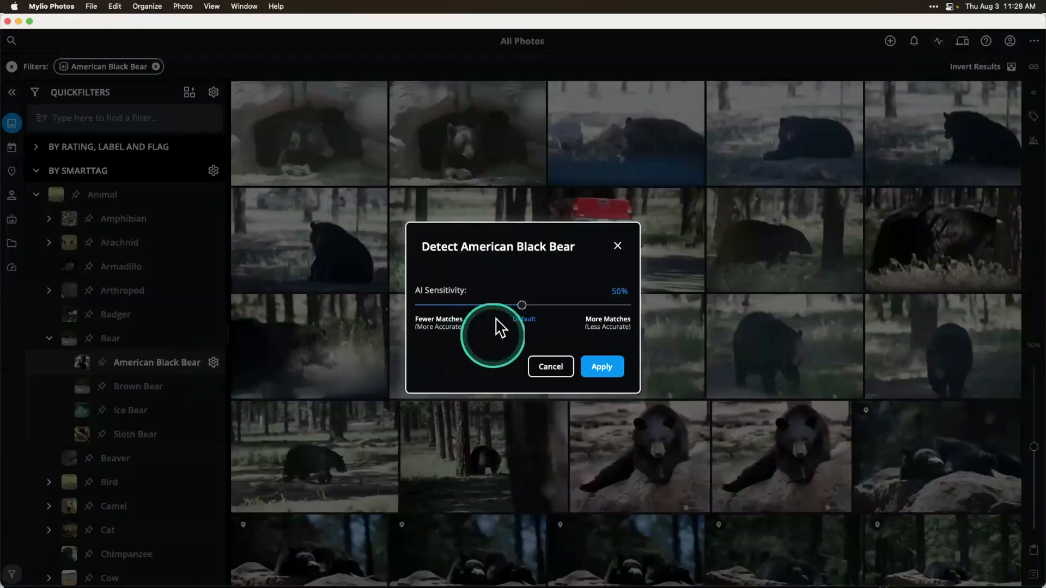
drag(520, 302, 472, 305)
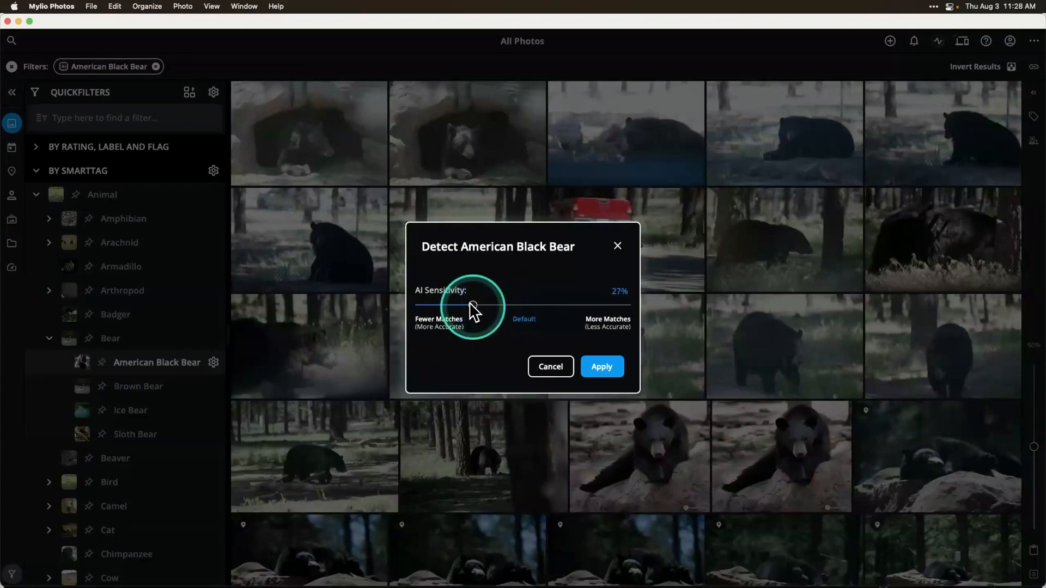
click(614, 366)
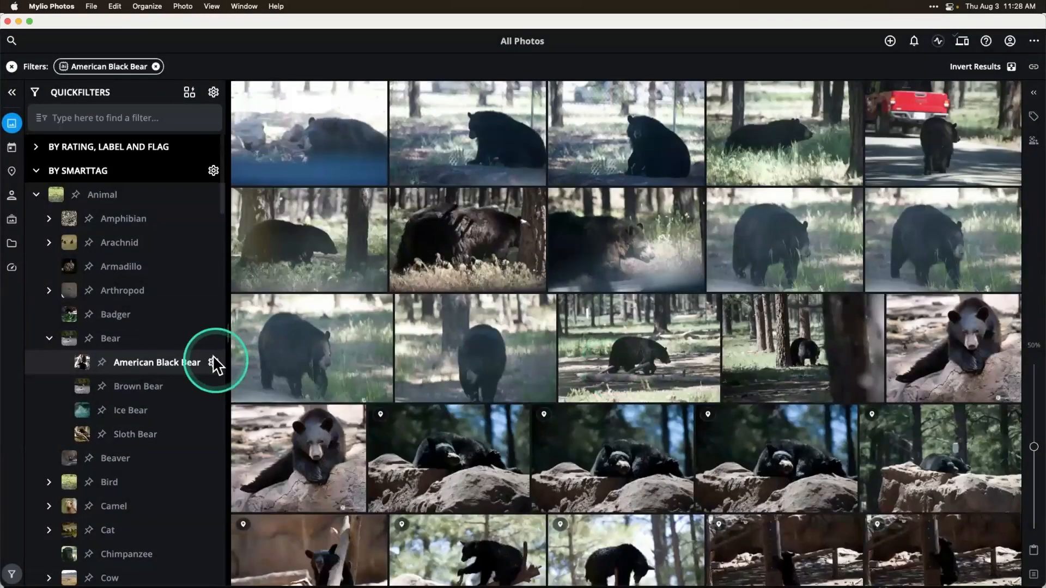
Set the American Black Bear SmartTag's AI sensitivity to 89% and look through the matching photos
click(213, 363)
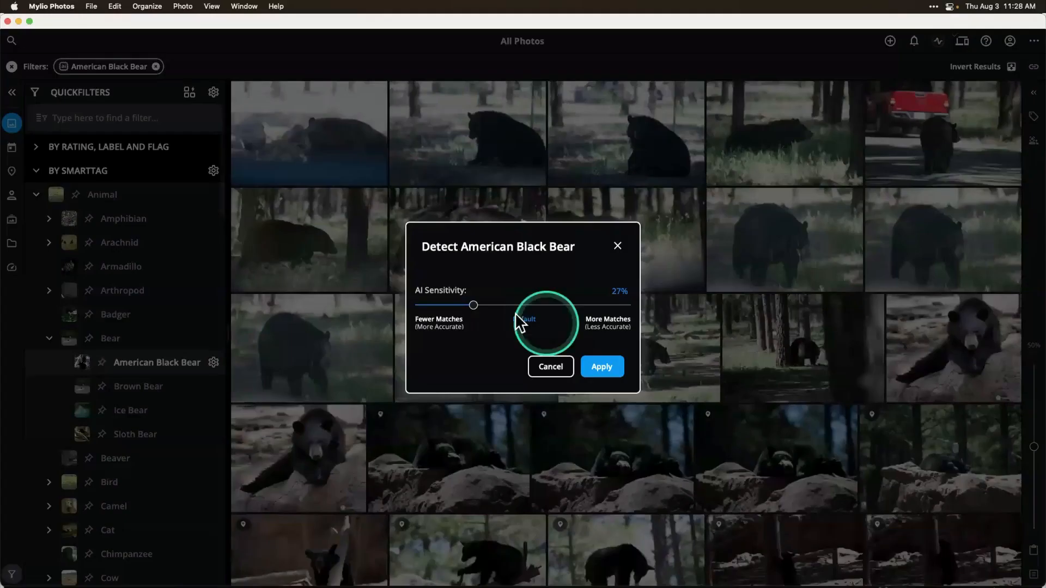
drag(466, 301, 600, 303)
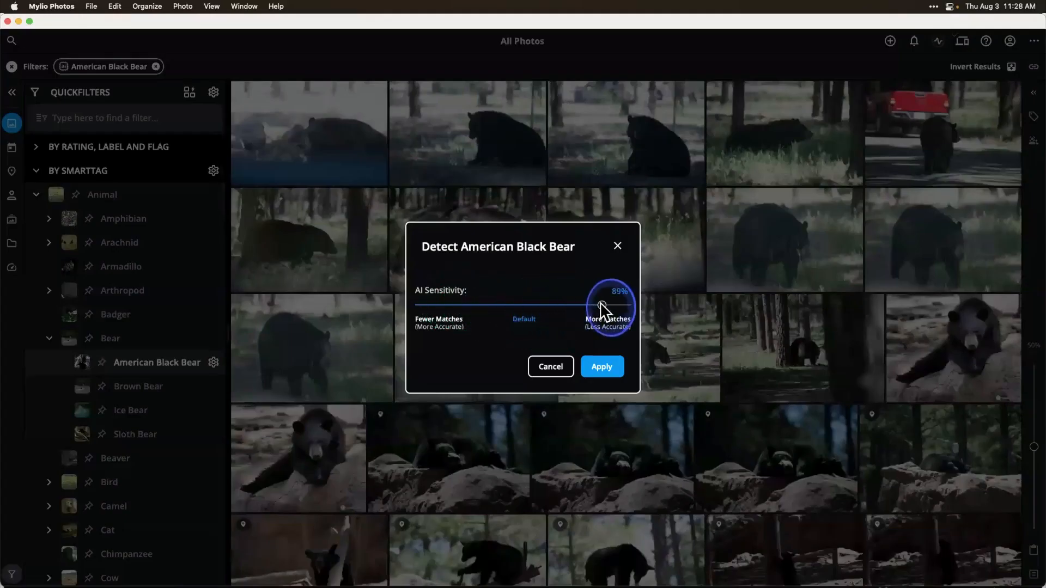
click(602, 366)
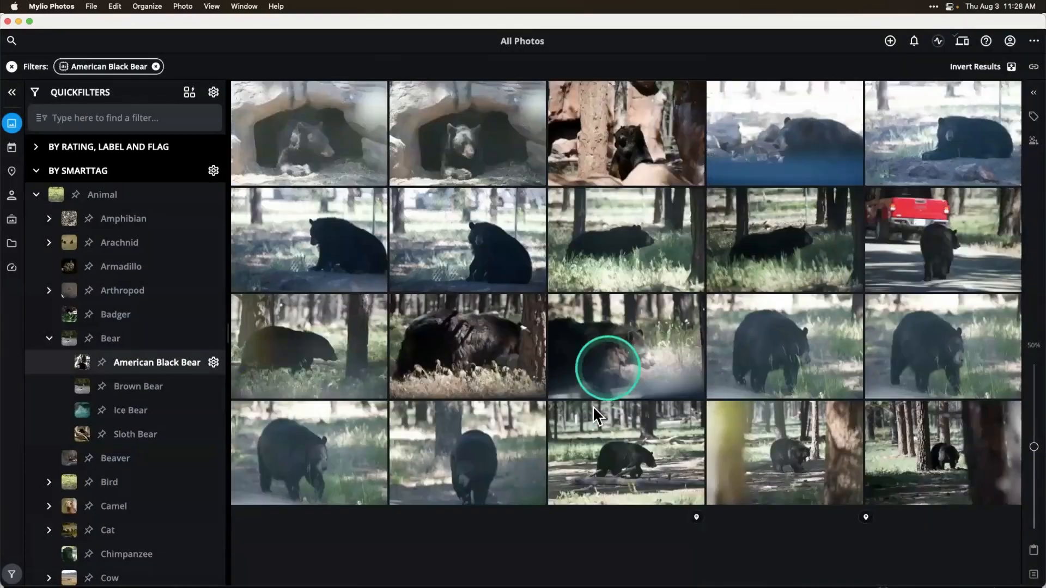
scroll(593, 408, down, 15)
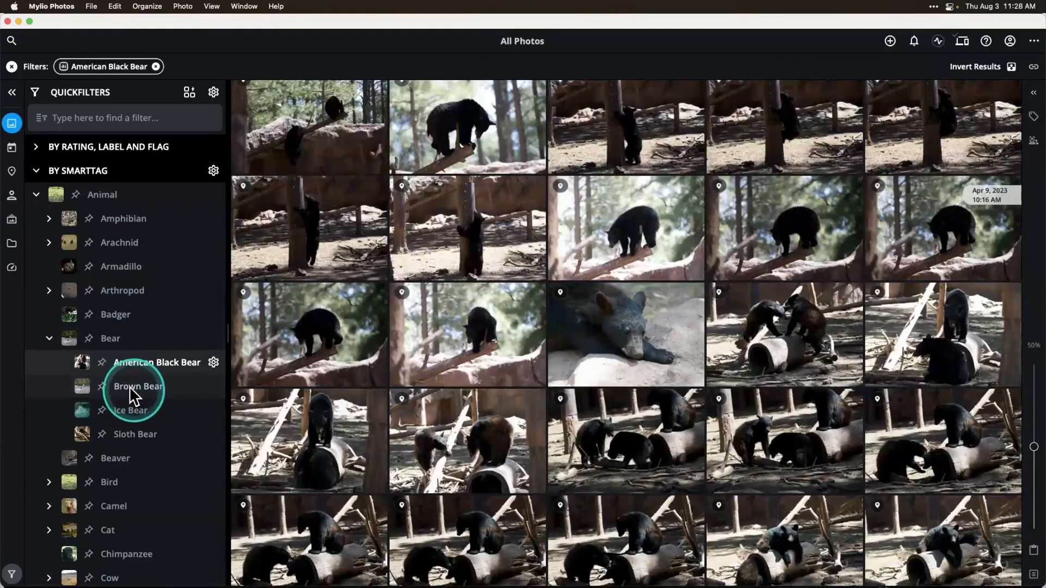
Compare the bear types by filtering by Brown Bear and returning to American Black Bear
click(129, 387)
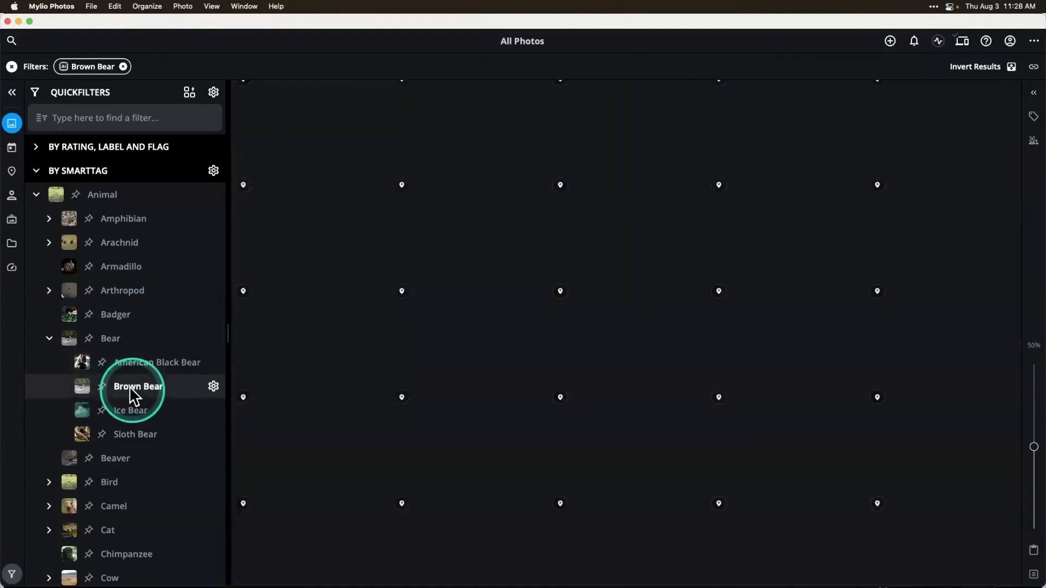
click(149, 361)
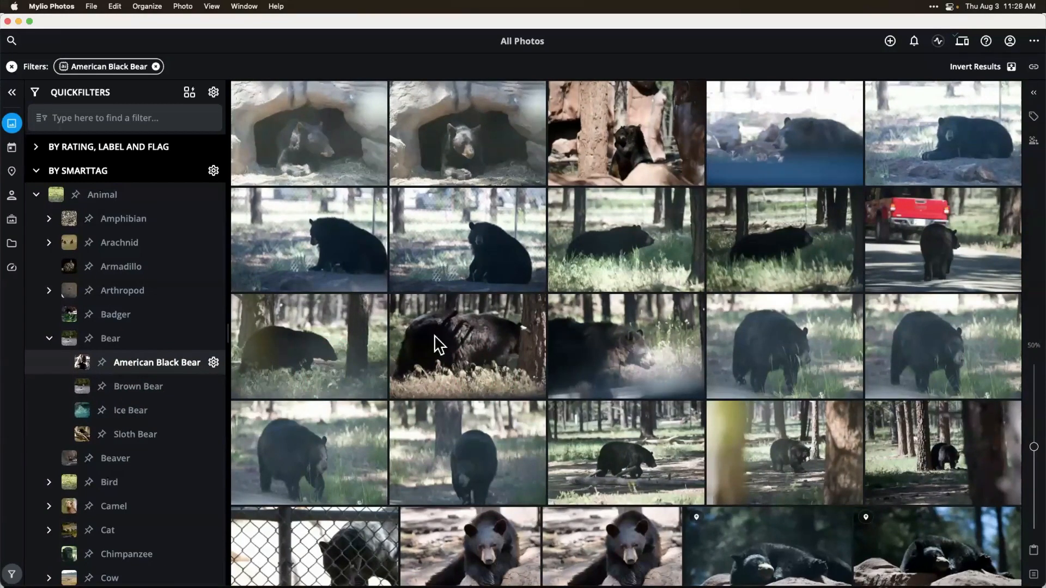
Open the photo of the black bear resting on a rock and look through its info details
scroll(510, 499, down, 2)
double_click(492, 499)
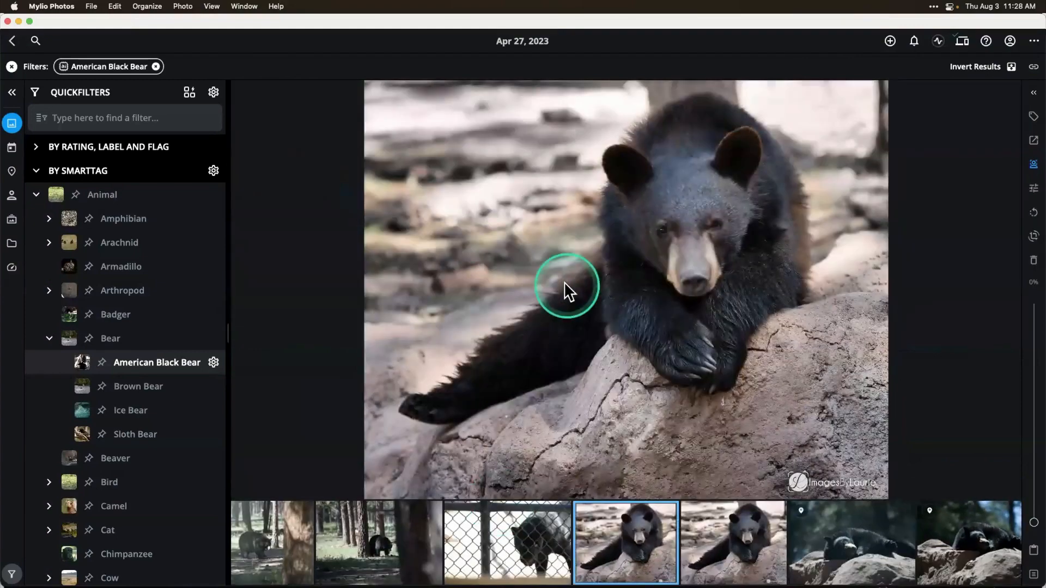
click(1032, 92)
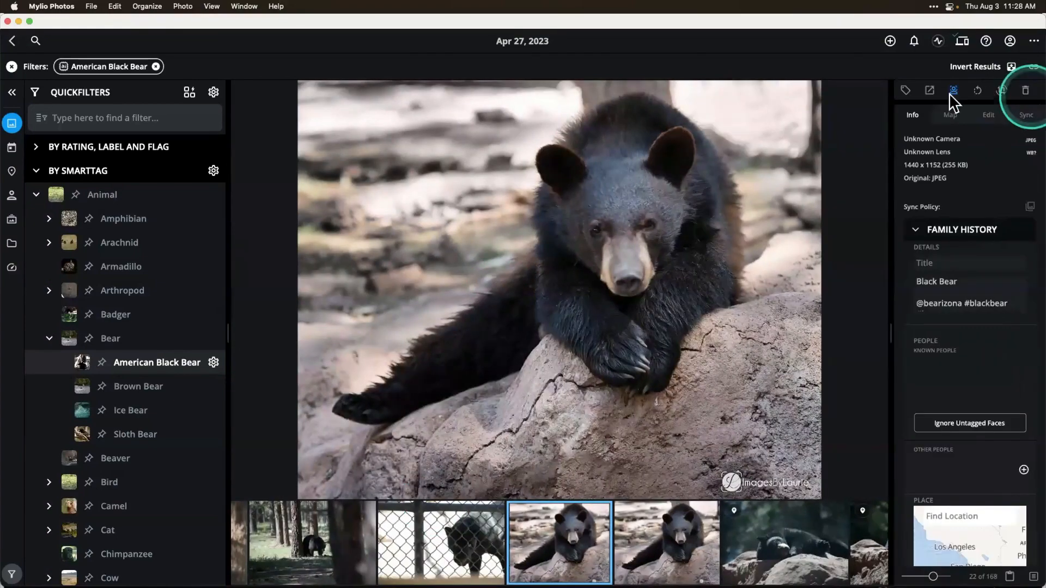
scroll(982, 342, up, 1)
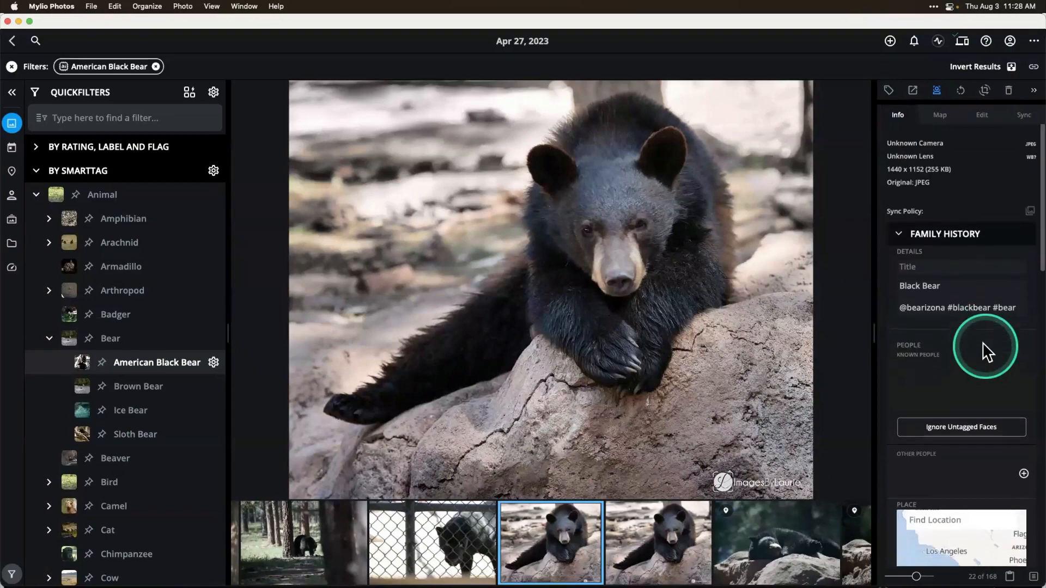
scroll(982, 342, down, 3)
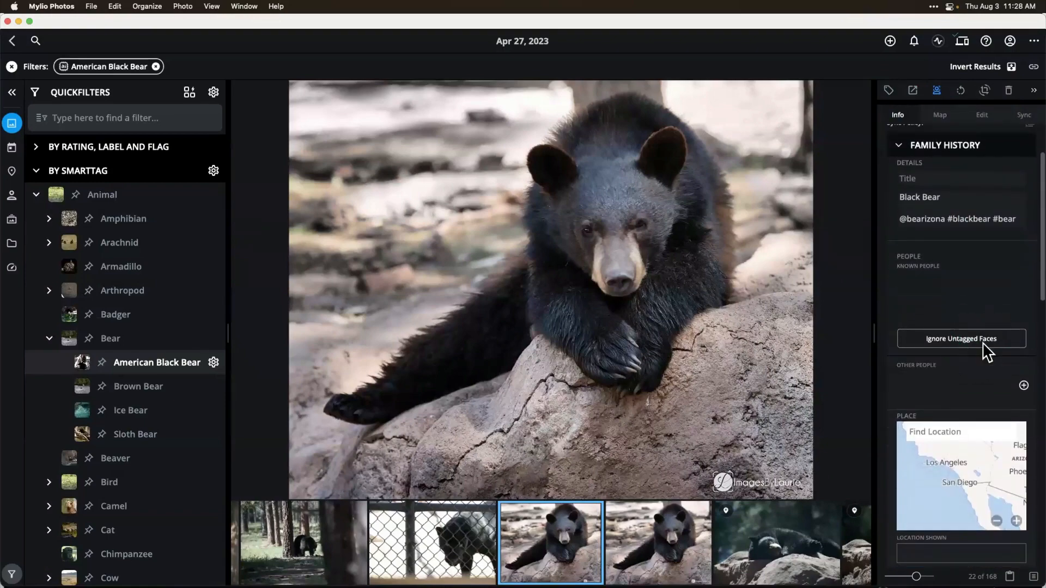
scroll(977, 267, up, 3)
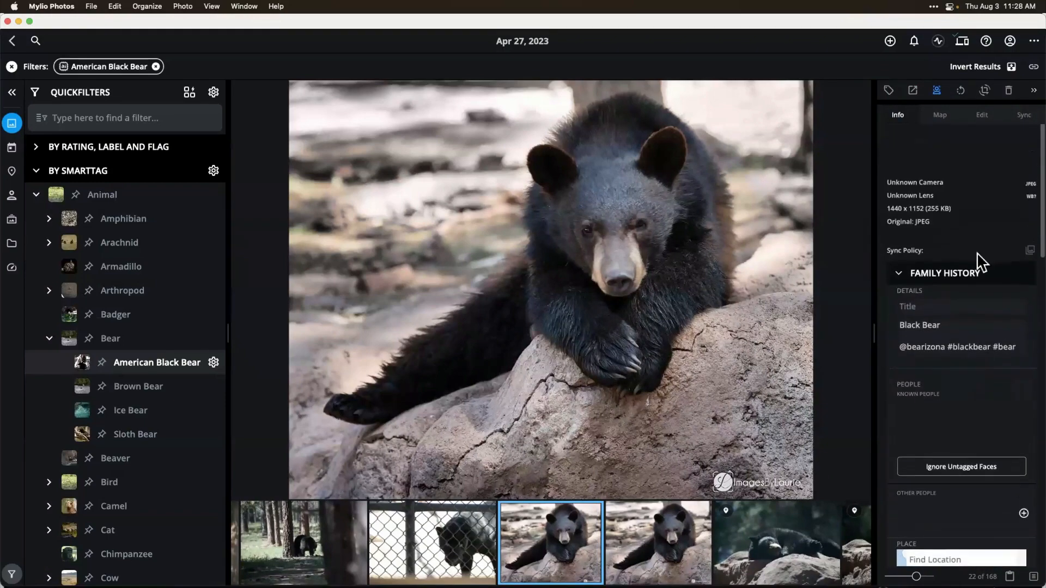
Confirm the SmartTags American Black Bear, Animal and Bear as keywords for the black bear photo
click(962, 176)
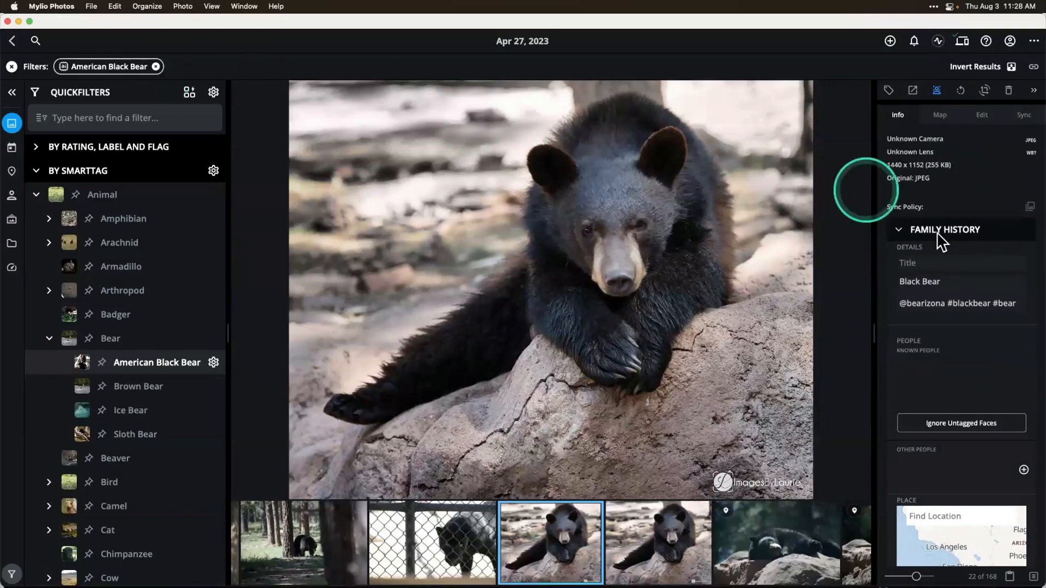
scroll(939, 238, down, 3)
scroll(941, 240, down, 10)
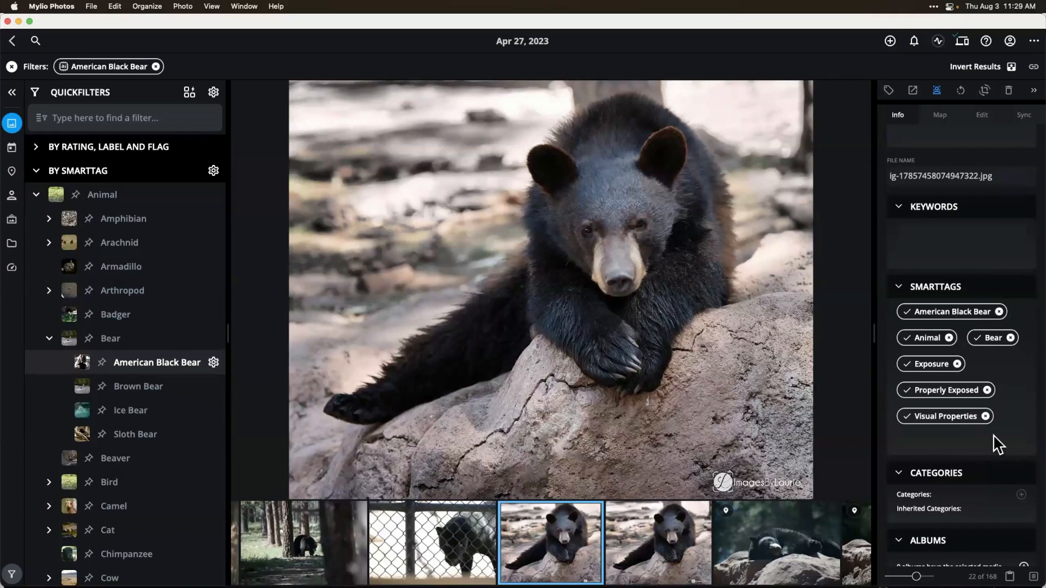
click(907, 312)
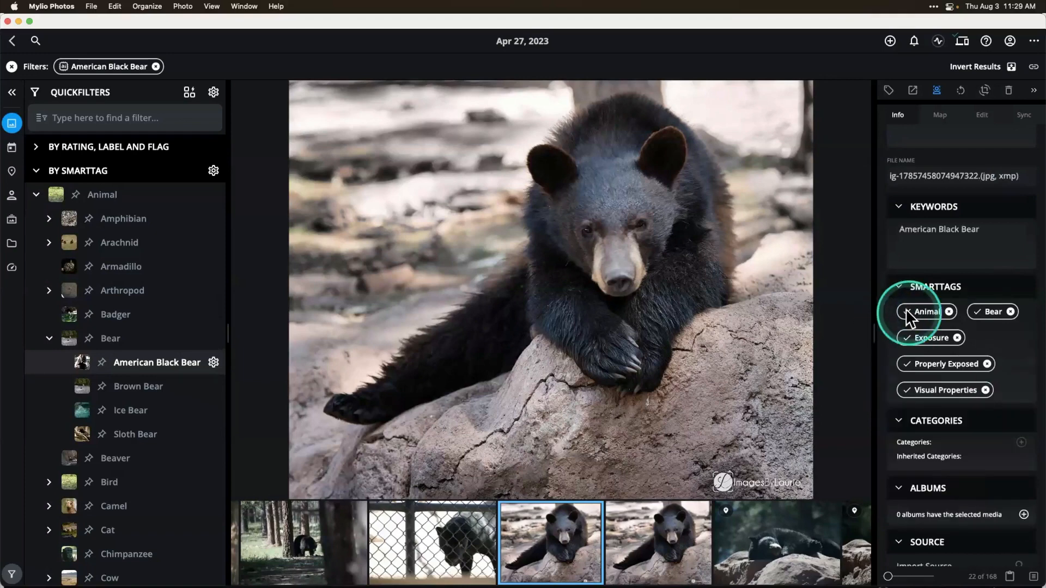
click(908, 312)
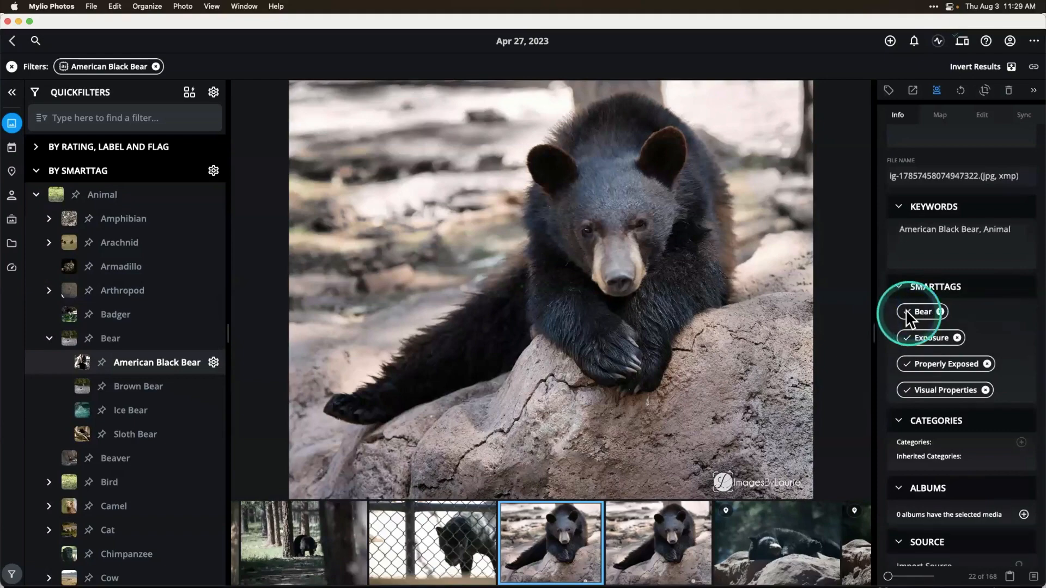
click(908, 312)
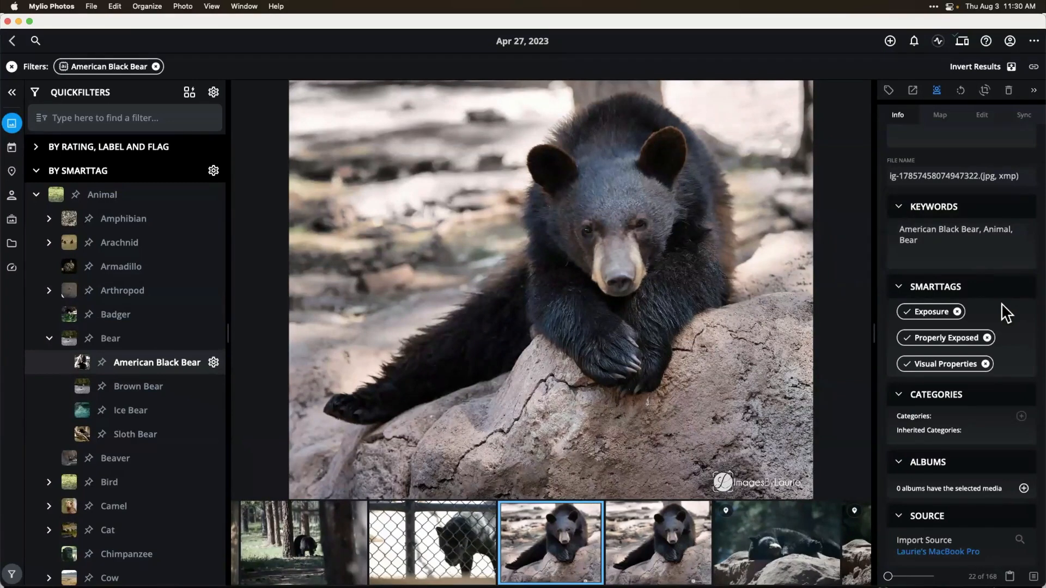
click(911, 329)
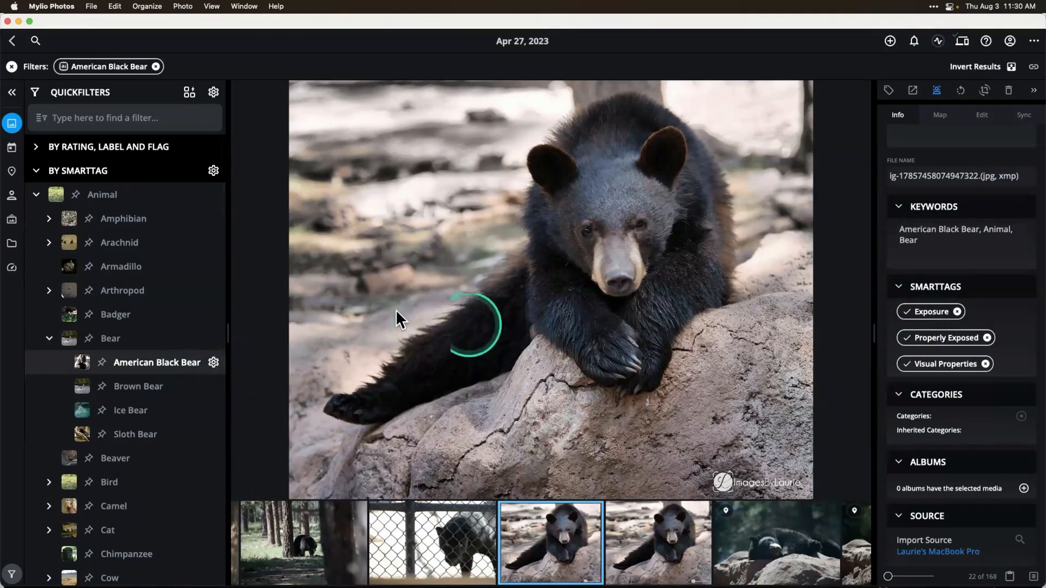
Remove the American Black Bear filter from the photo view
click(156, 67)
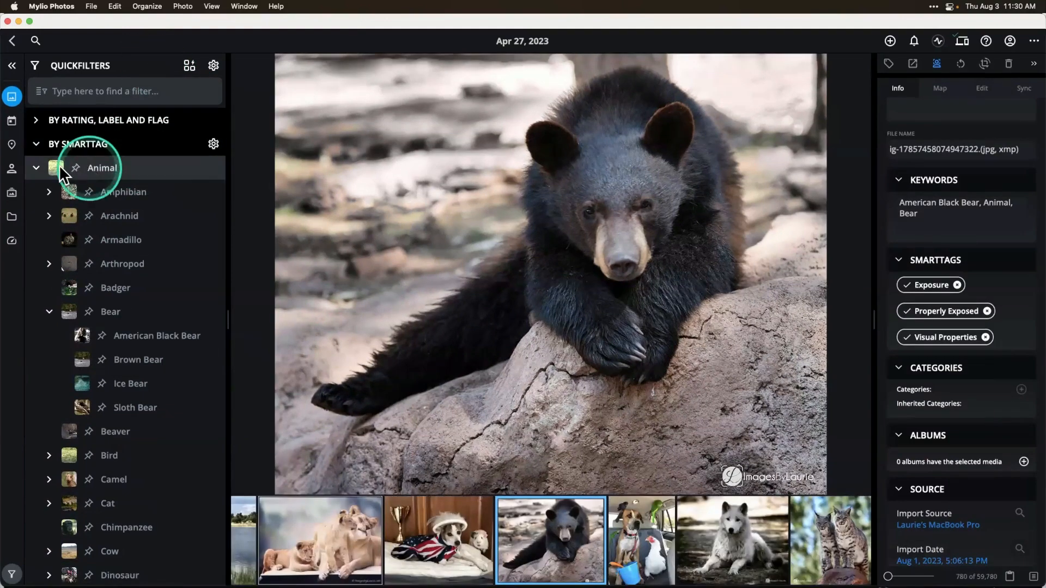
click(12, 96)
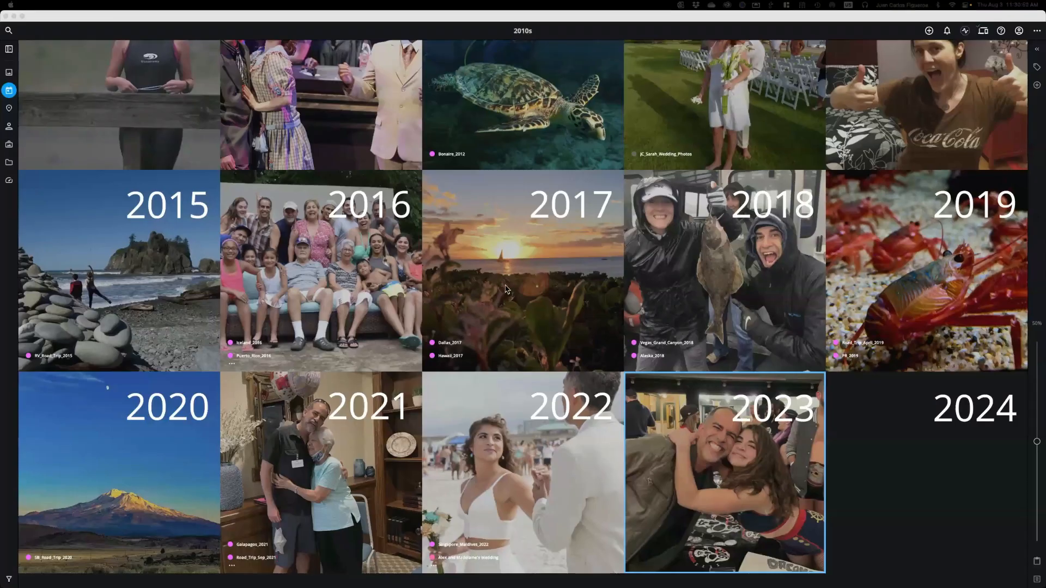
scroll(505, 289, up, 2)
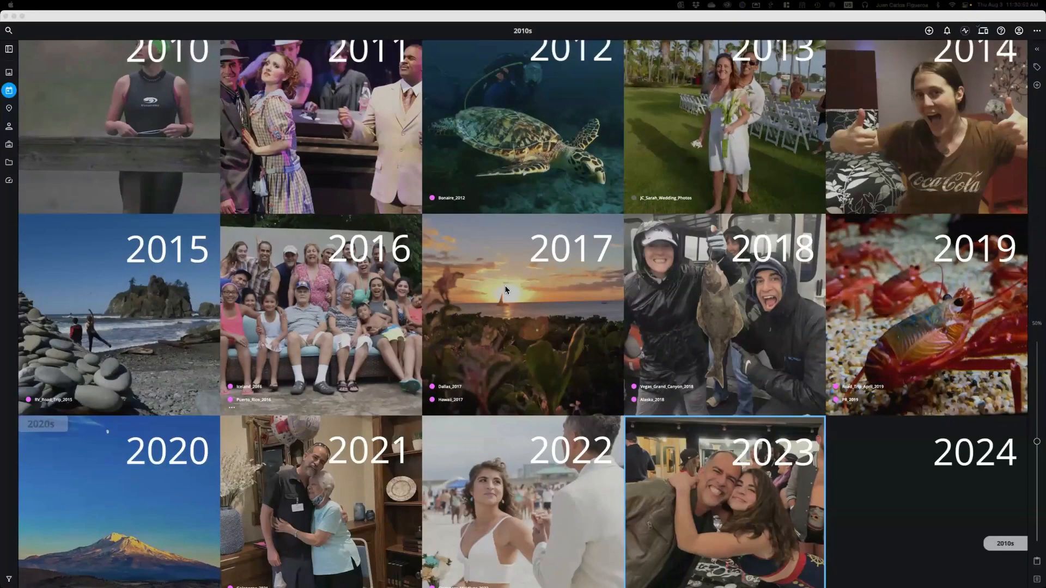
scroll(506, 290, up, 3)
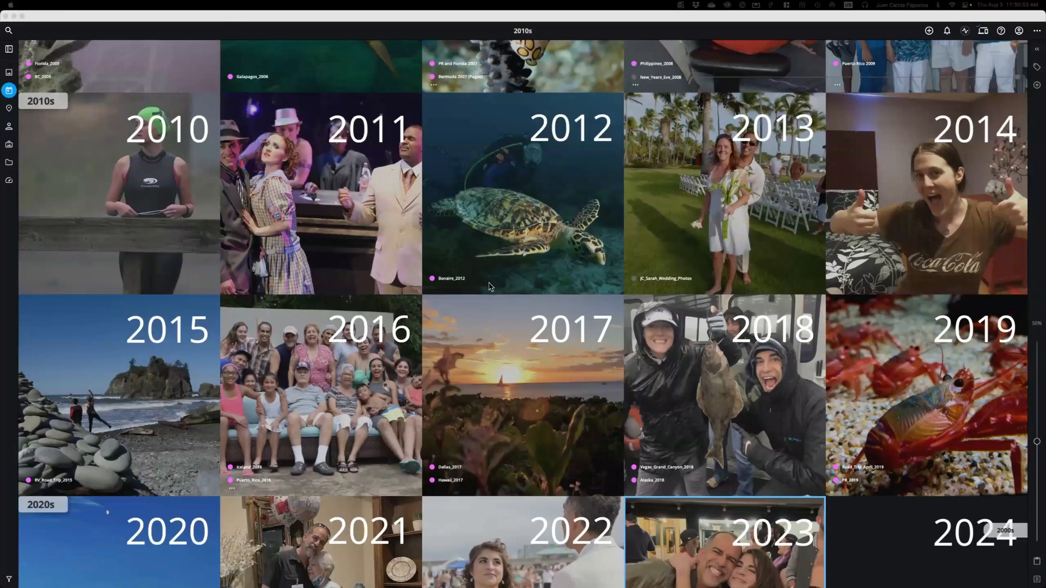
scroll(493, 305, down, 6)
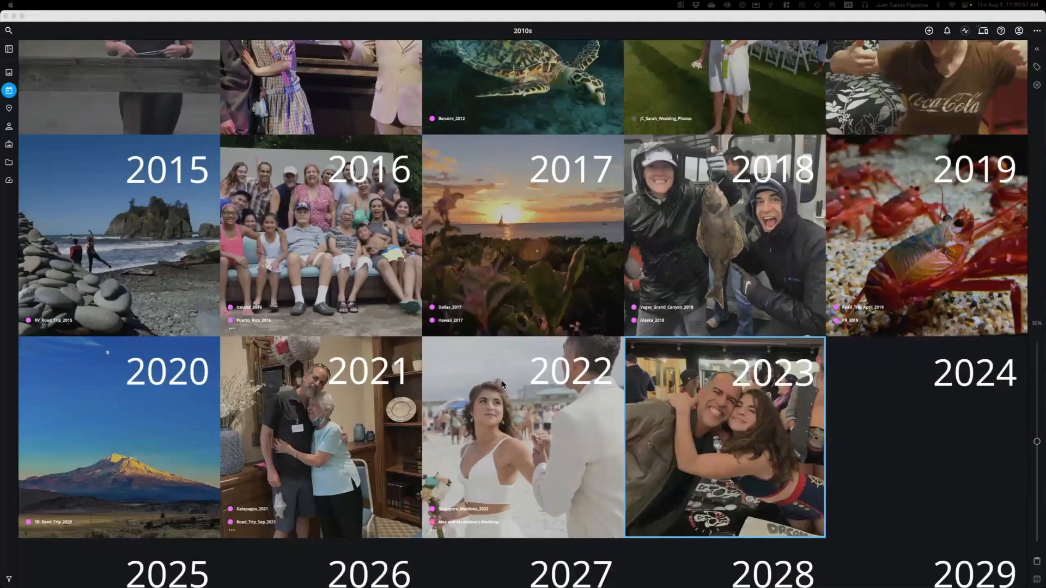
Start a duplicate photo search from the dashboard's quick actions and dismiss the Photo DeDupe introduction
click(260, 18)
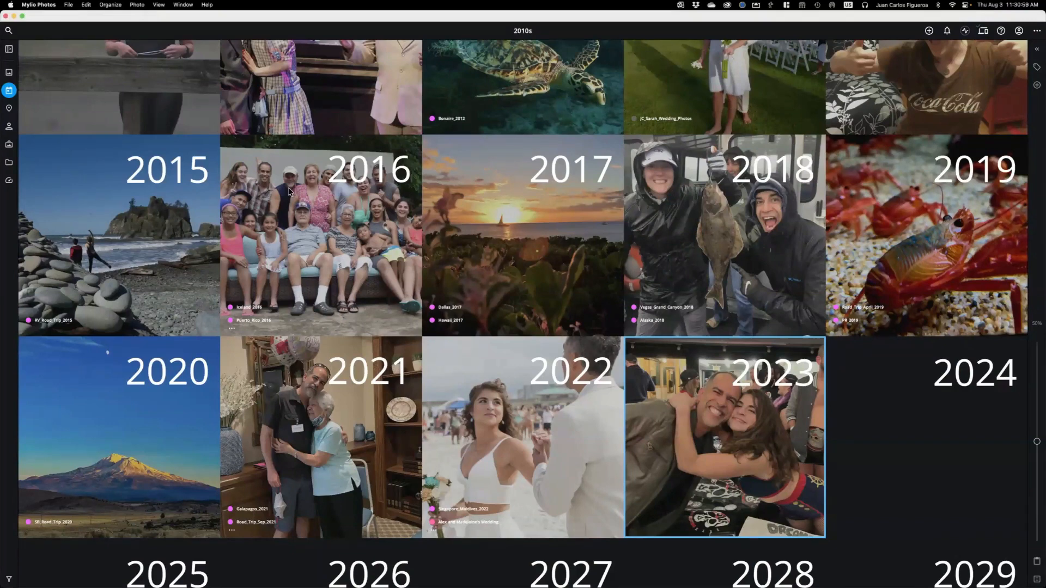
click(12, 183)
click(71, 158)
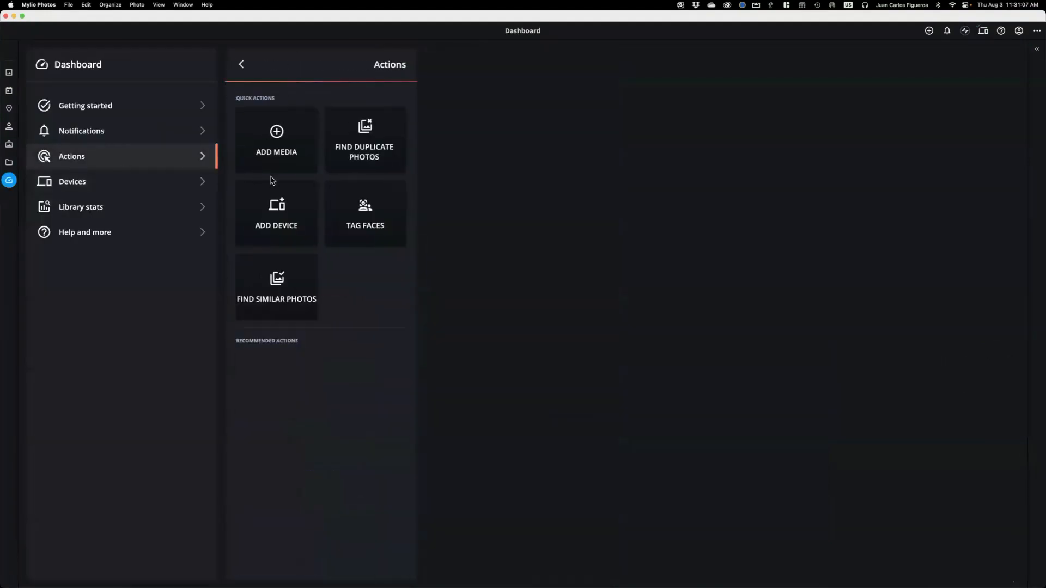
click(363, 140)
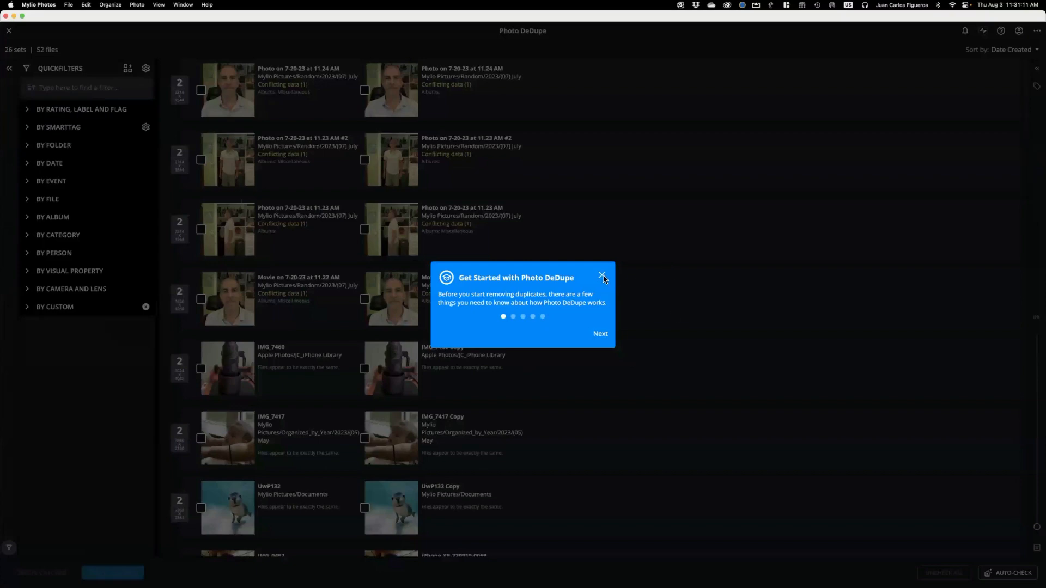
click(329, 123)
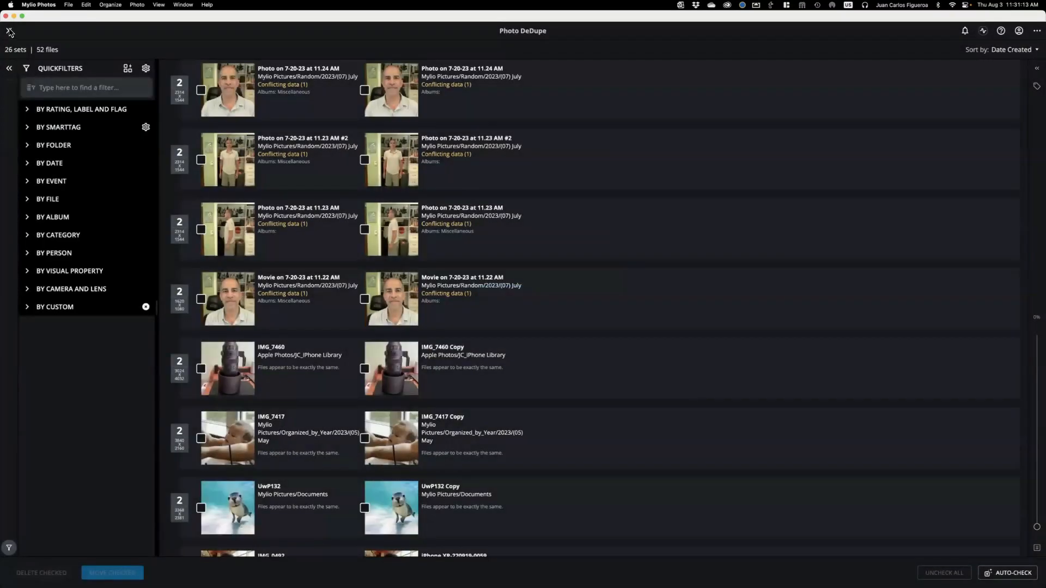
Return to the calendar view and find duplicate photos for the selected year 2023
click(9, 32)
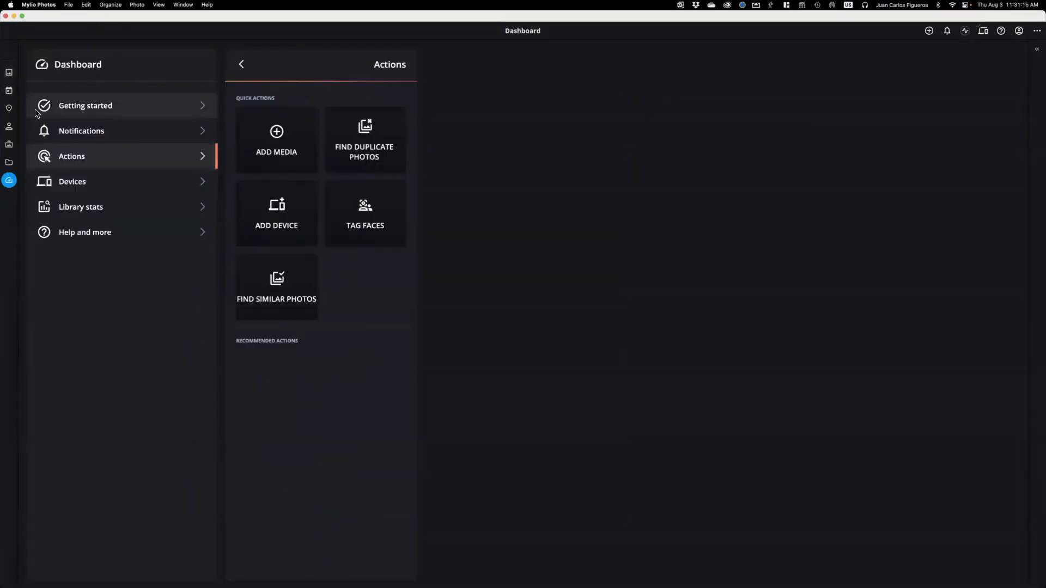
click(9, 91)
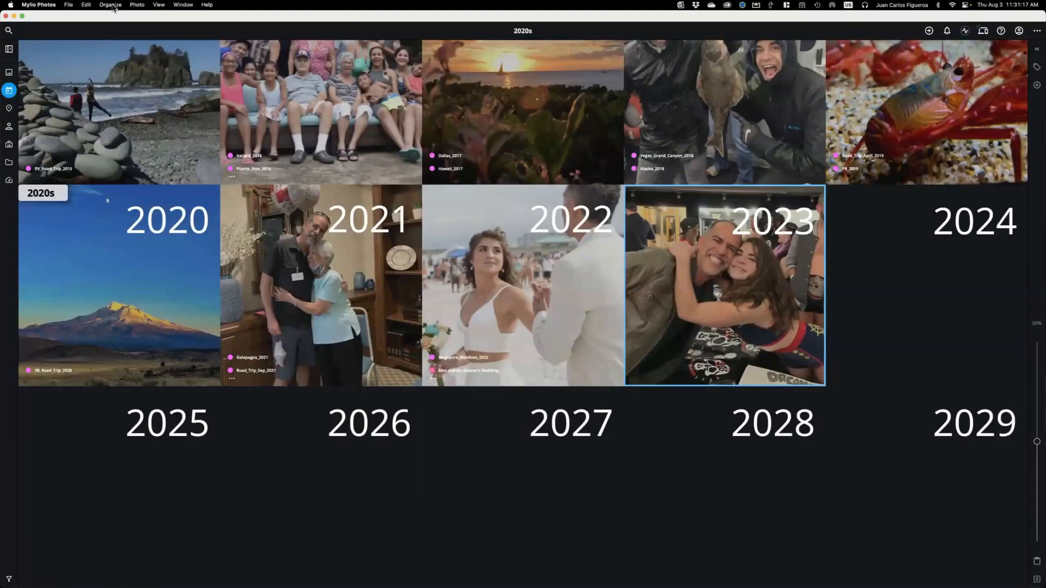
click(110, 5)
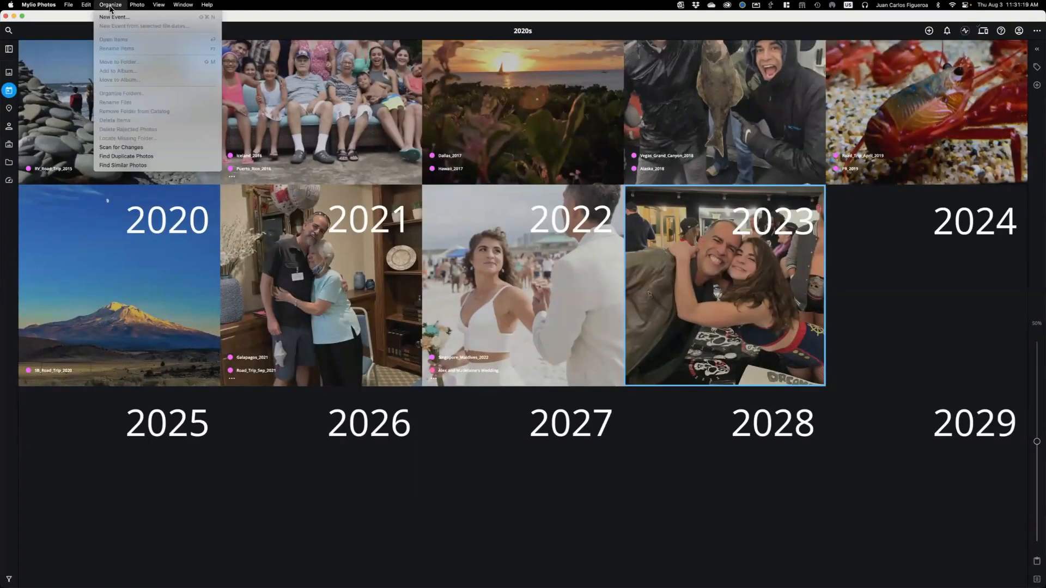
click(146, 157)
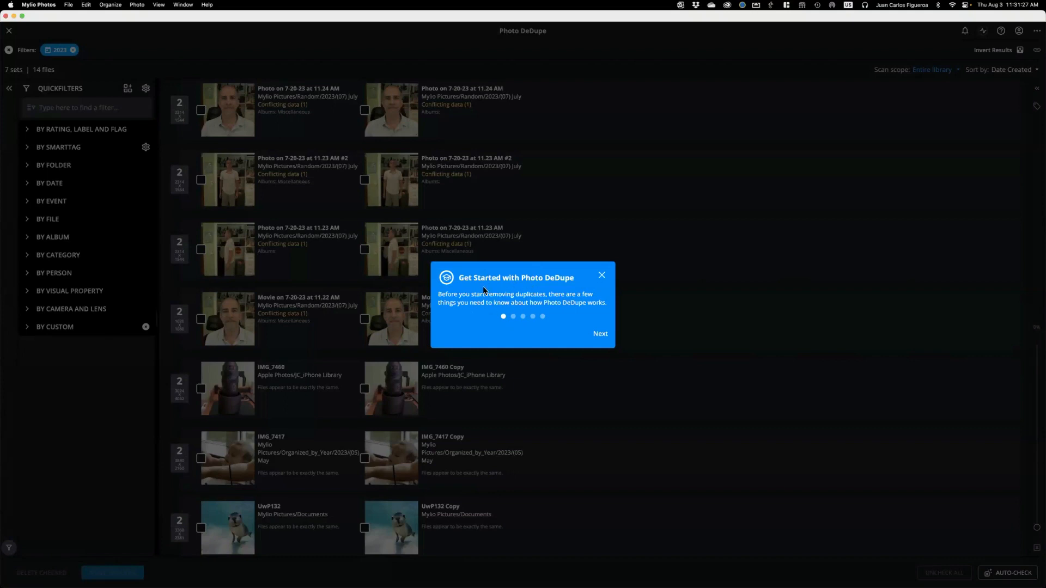
Read through the Photo DeDupe introduction tips up to the Auto-Check tip, and close the guide
click(601, 334)
click(600, 345)
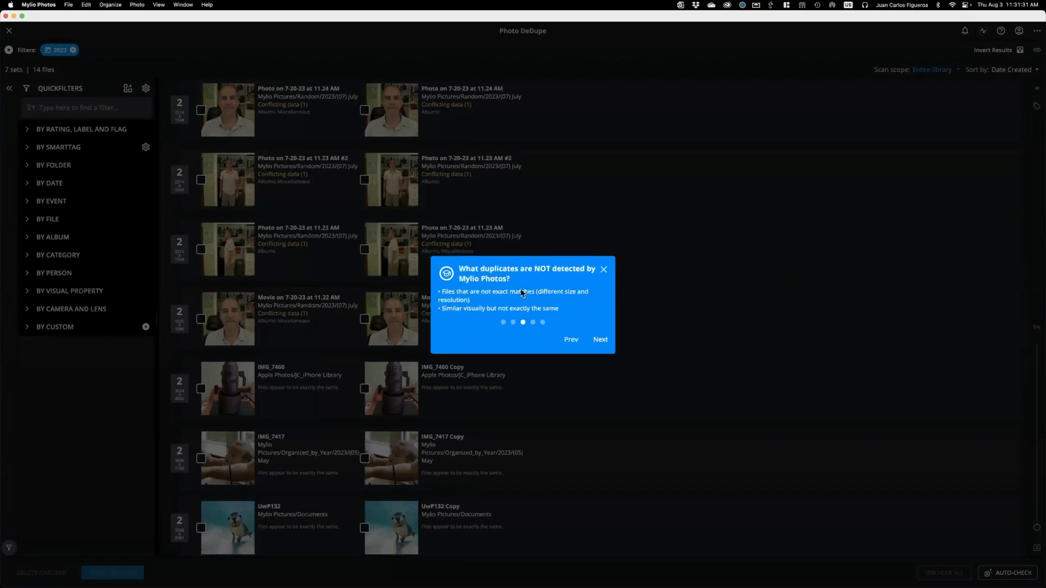
click(601, 342)
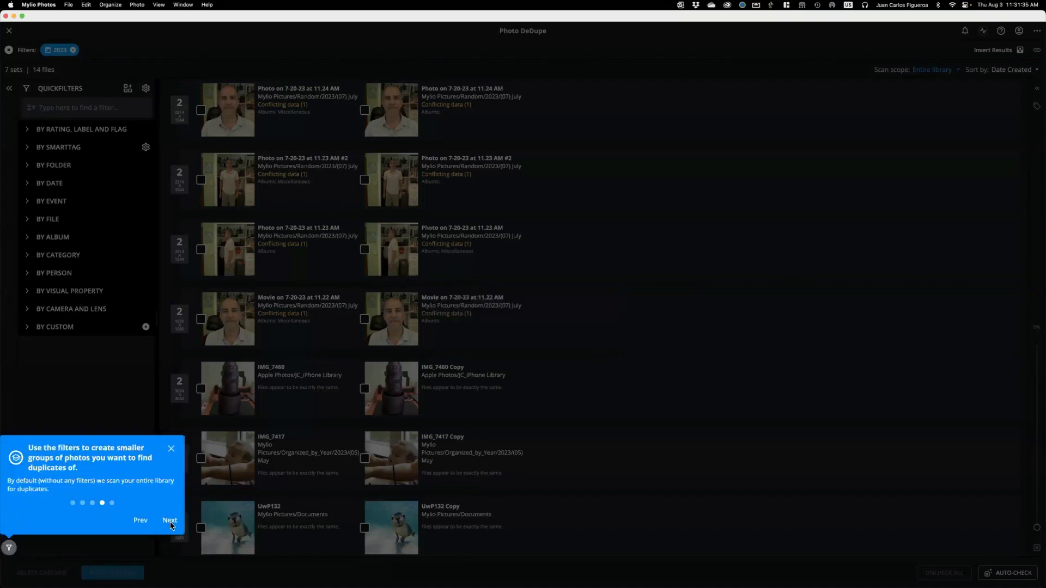
click(170, 520)
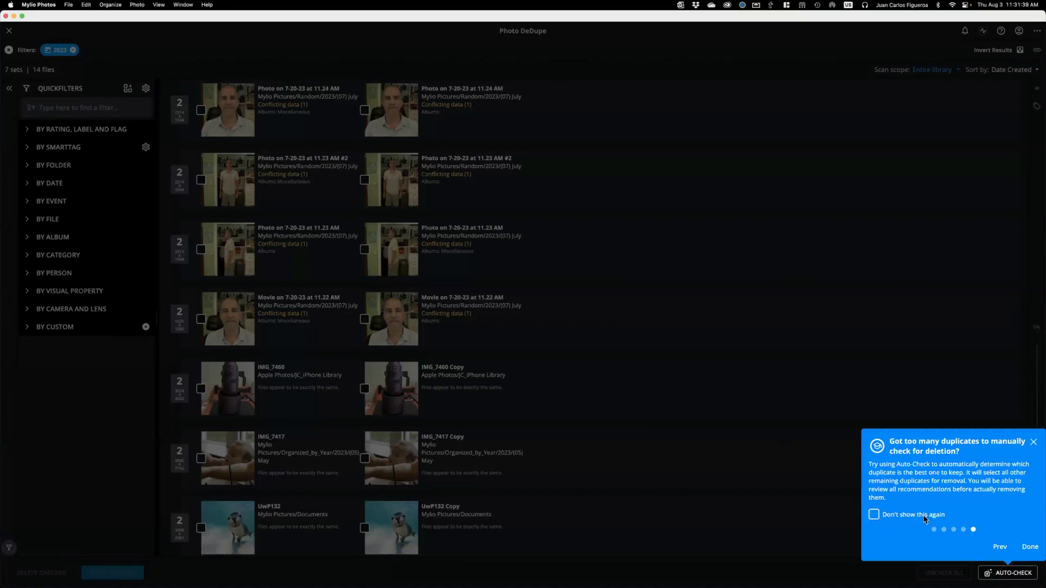
click(1034, 444)
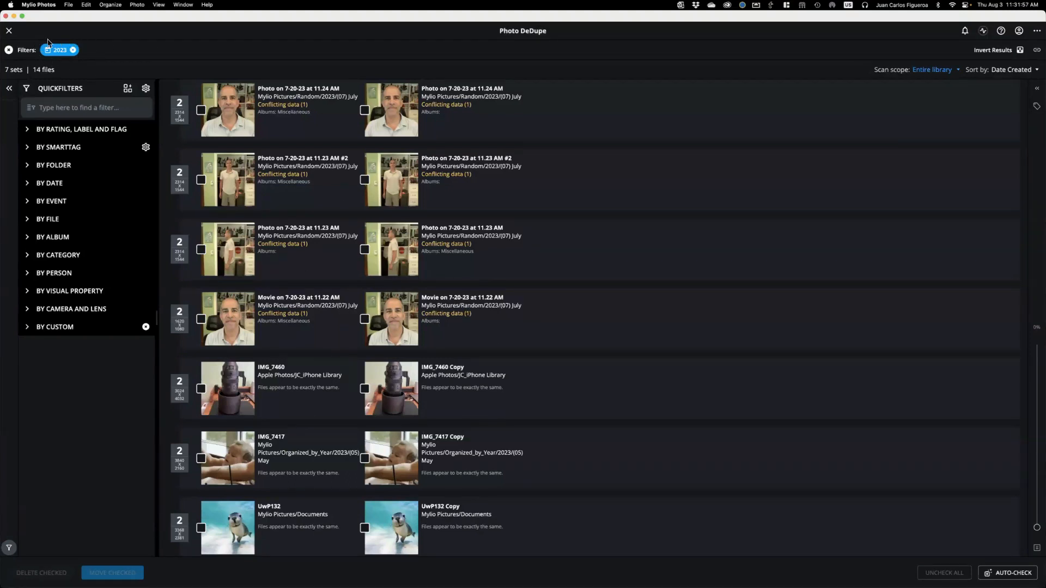
Close the 2023 duplicate results and look over the calendar's decades and the available organizing commands
click(8, 31)
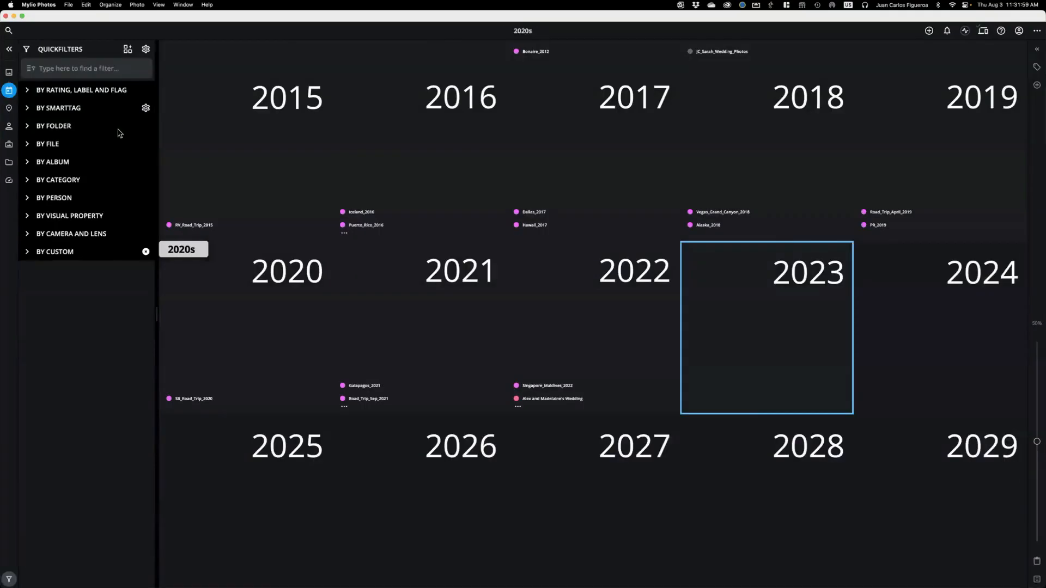
scroll(471, 252, up, 2)
scroll(472, 253, up, 2)
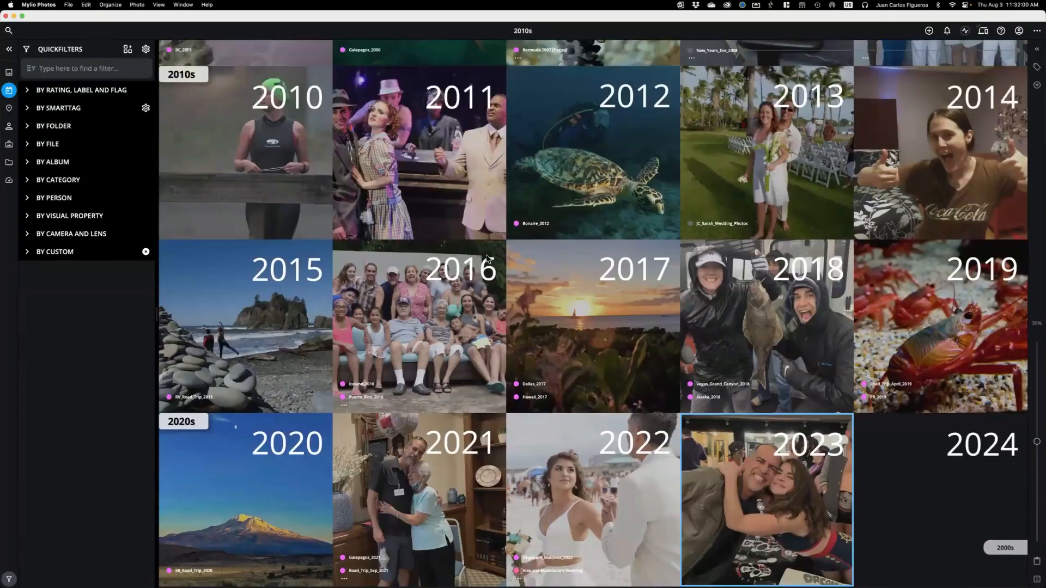
scroll(472, 253, down, 2)
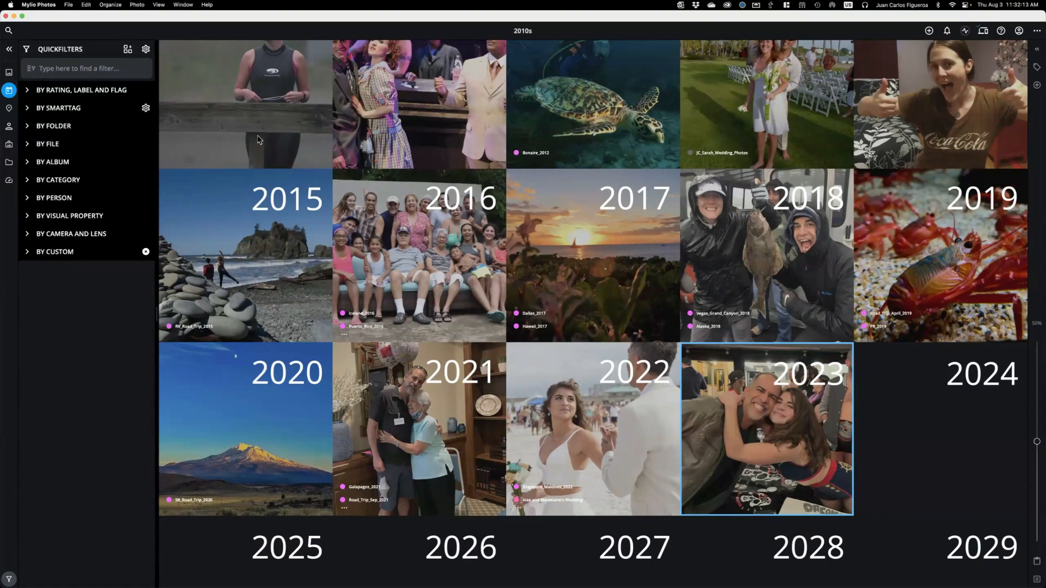
click(106, 5)
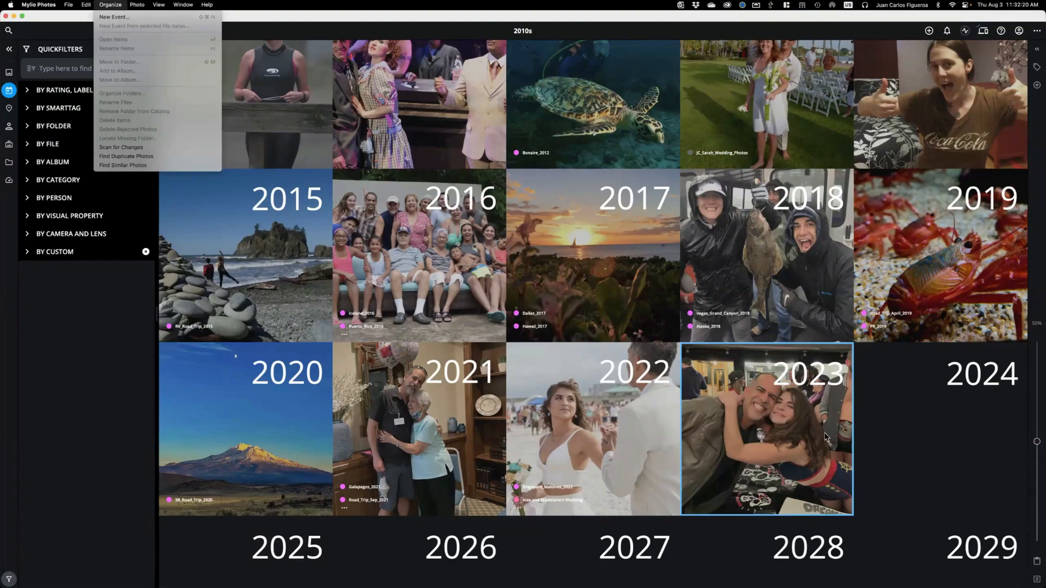
click(77, 250)
In the folders view, find duplicate photos with the Apple Photos folder selected, and dismiss the Photo DeDupe introduction
click(9, 162)
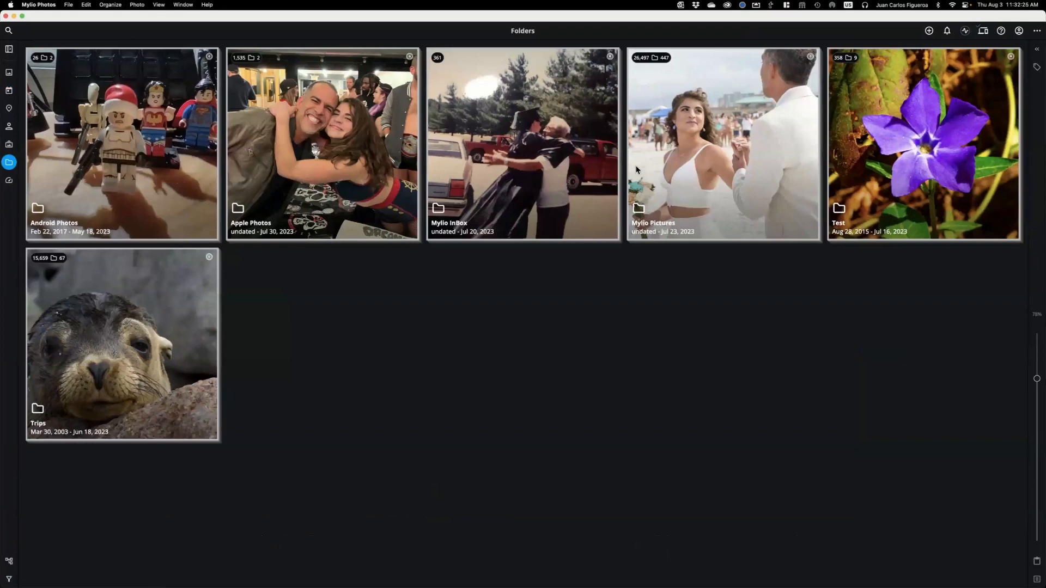
click(288, 88)
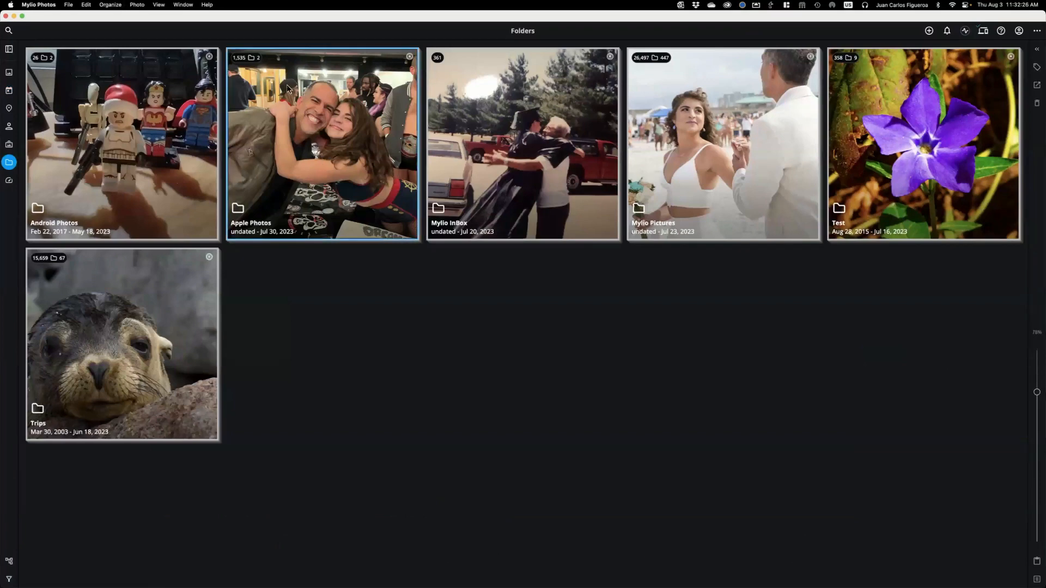
click(109, 5)
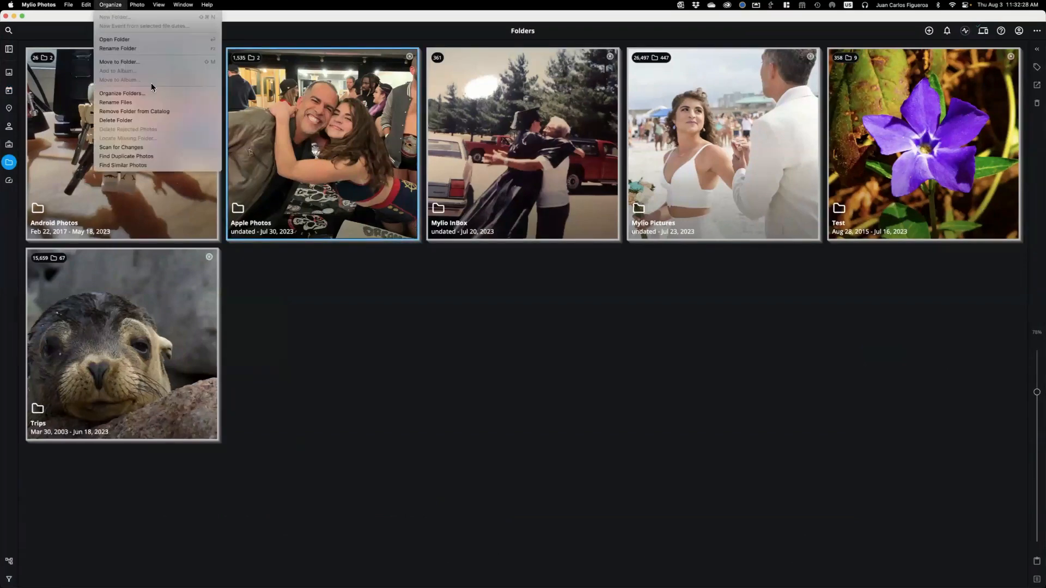
click(163, 156)
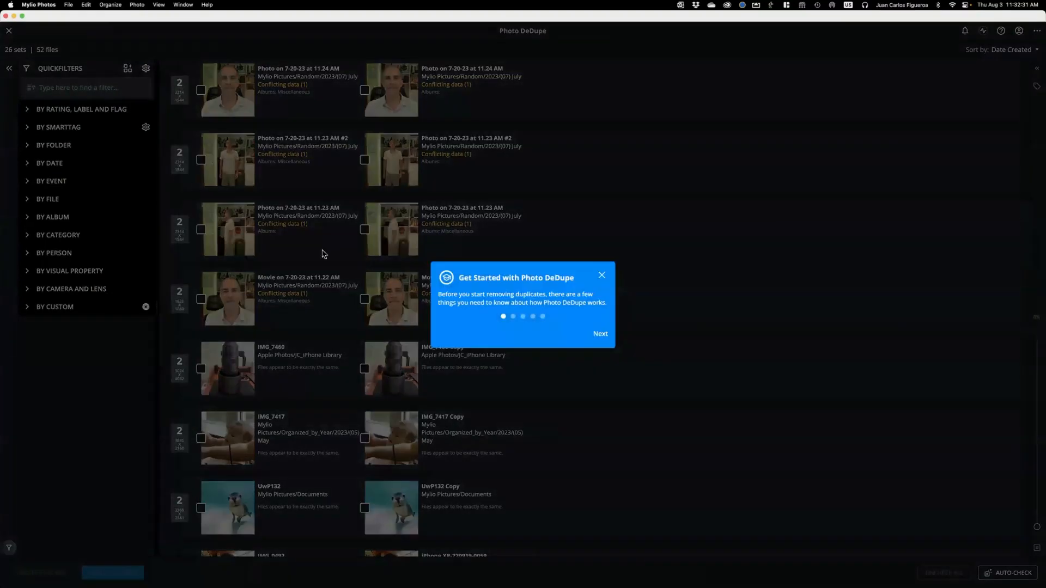
click(601, 277)
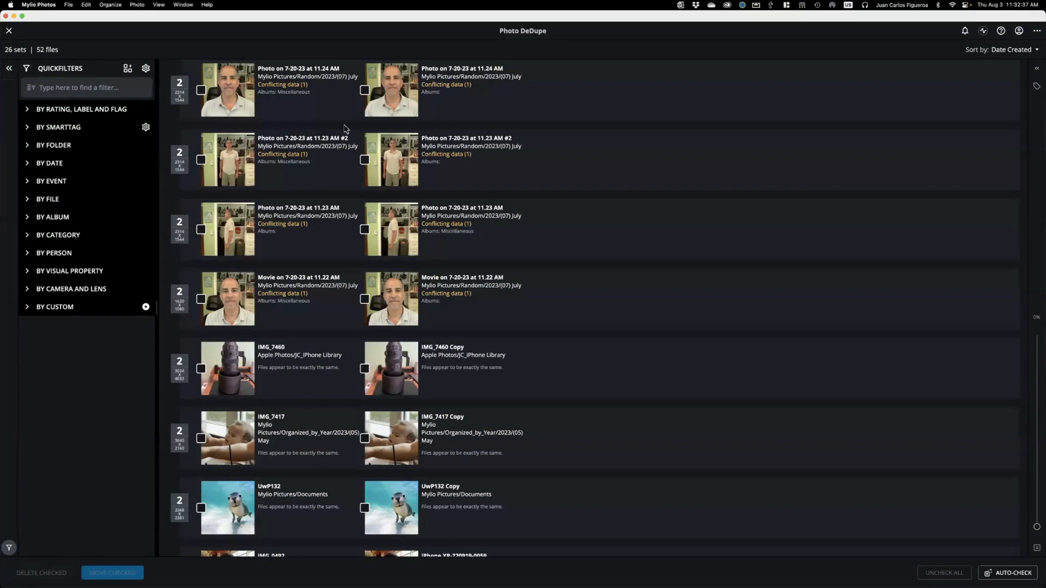
Hide the QuickFilters and look through the list of duplicate photo sets
click(9, 69)
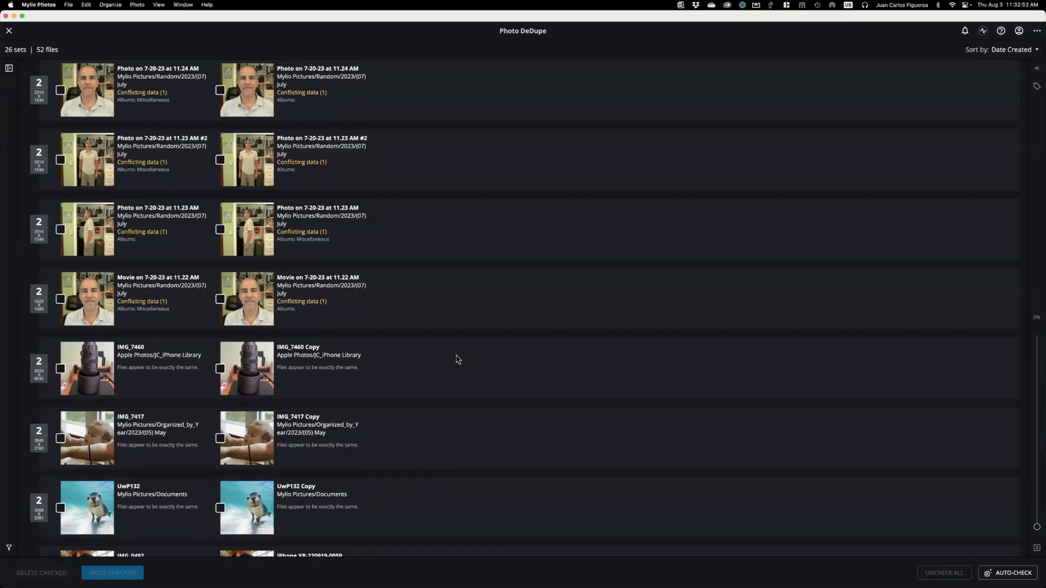
scroll(169, 185, down, 10)
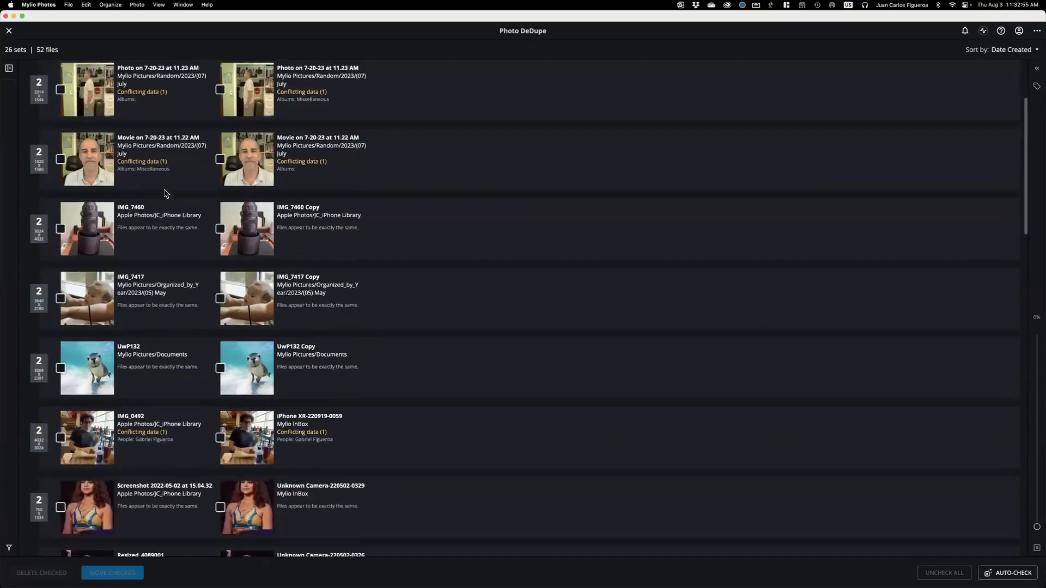
scroll(168, 175, up, 10)
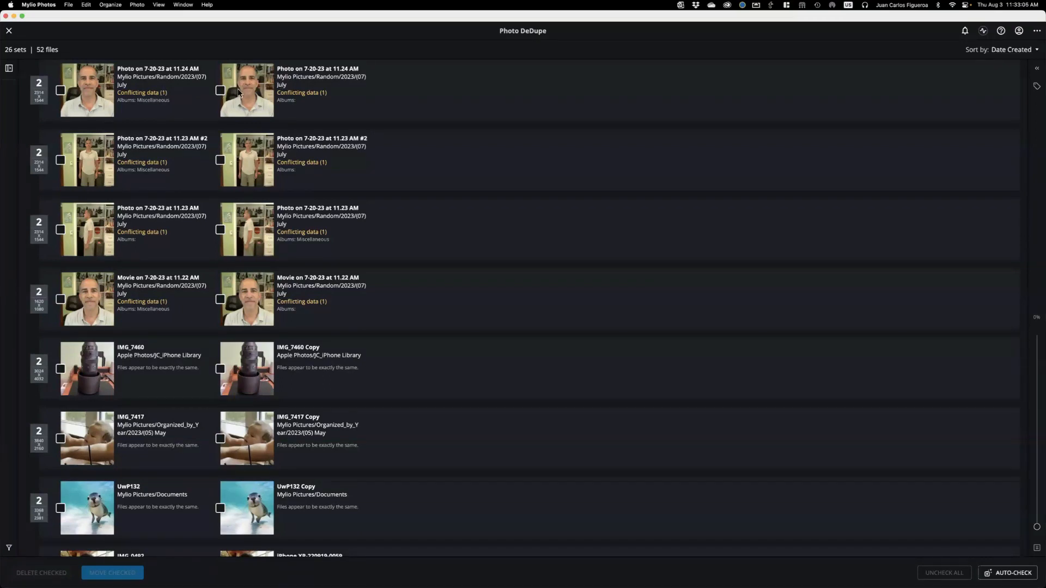
Check the second copy in each of the first three July 20 photo sets for removal, and look over the sets below
click(220, 90)
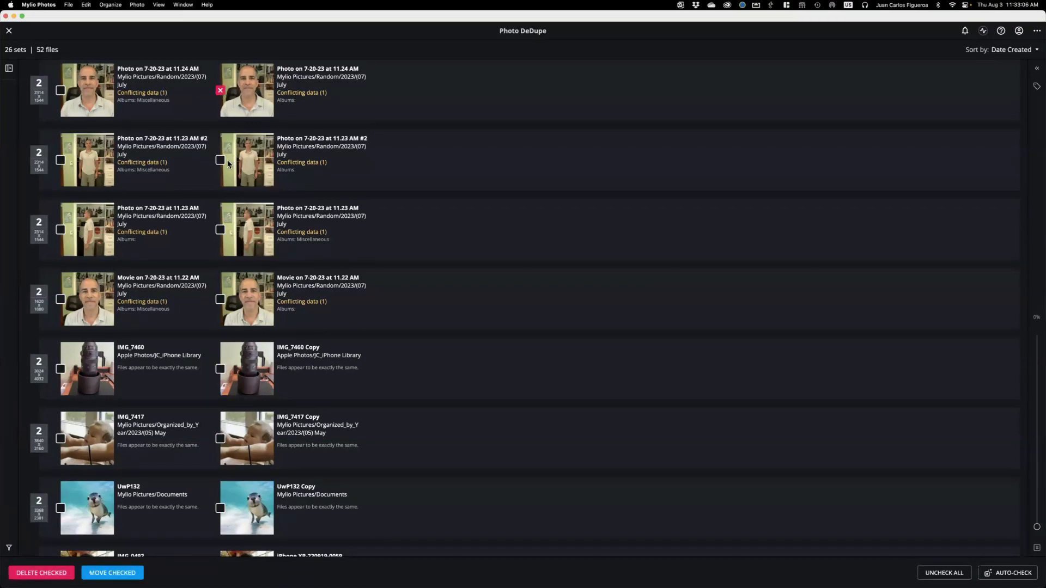
click(220, 229)
scroll(196, 242, down, 5)
scroll(196, 241, up, 3)
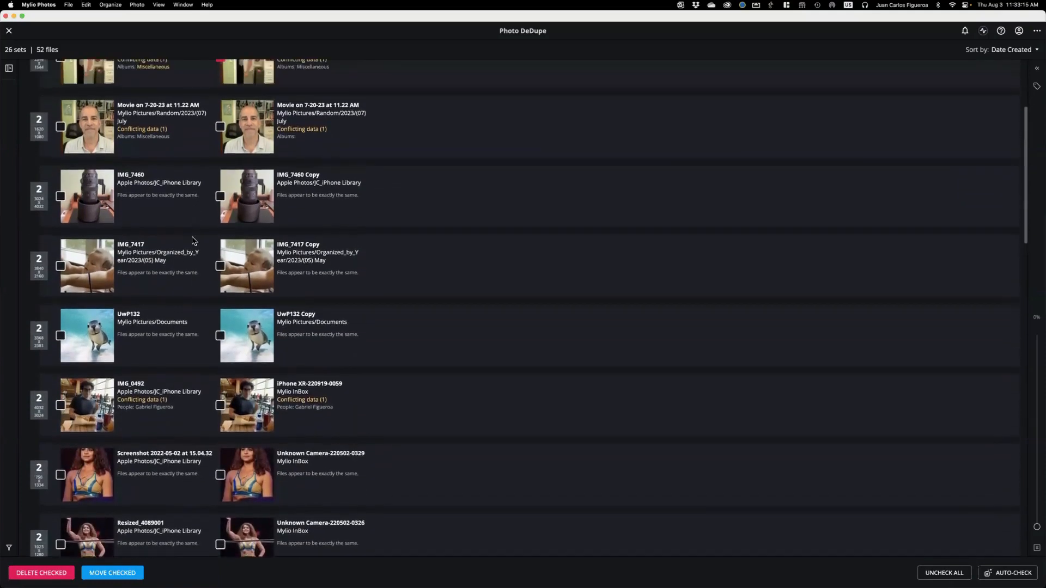
scroll(745, 504, up, 3)
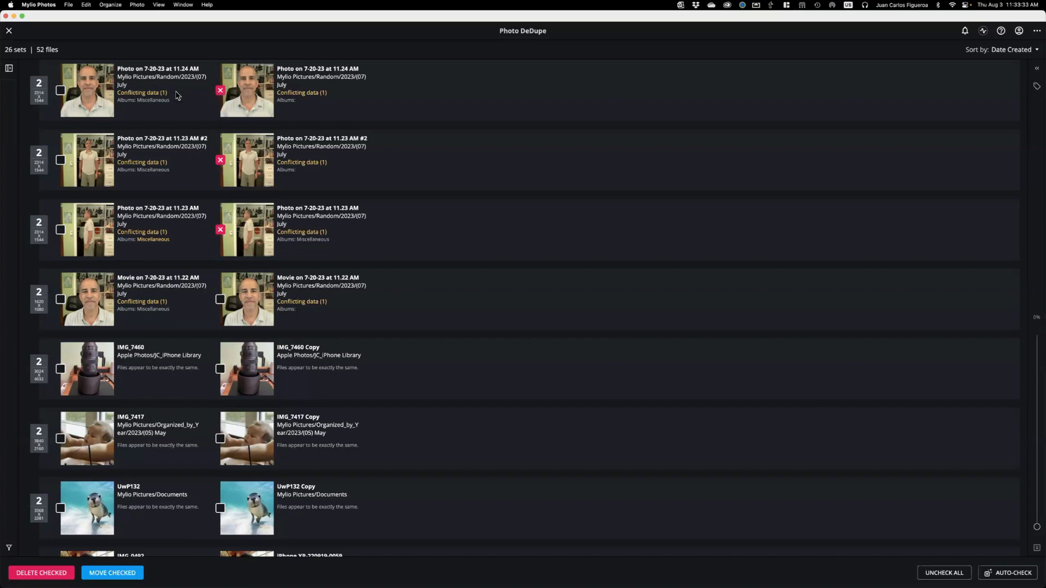
Run Auto-Check on the duplicates with the flagged criterion moved to the highest priority, above edited
click(998, 577)
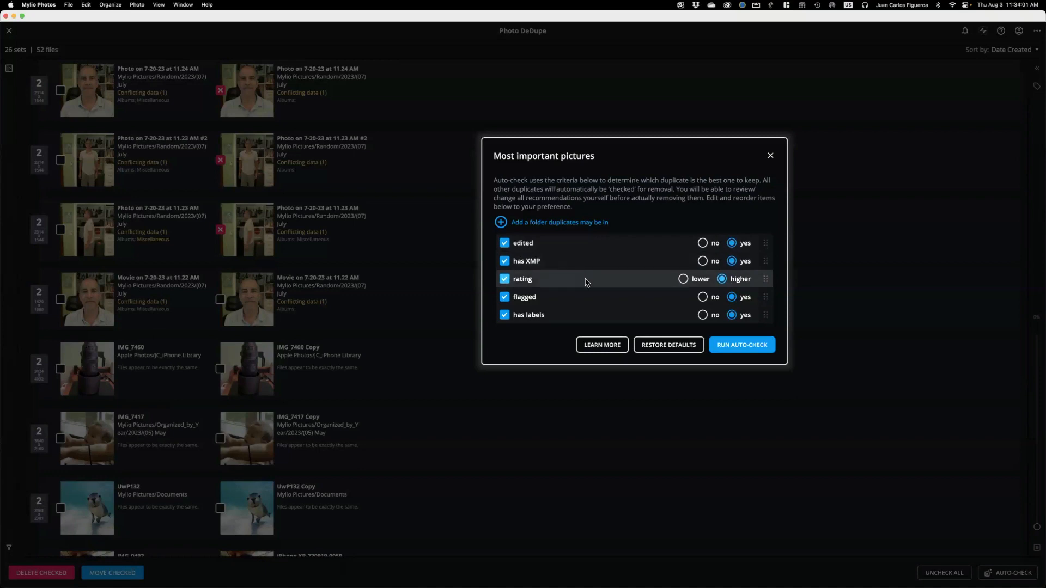
scroll(596, 287, down, 3)
scroll(602, 289, up, 3)
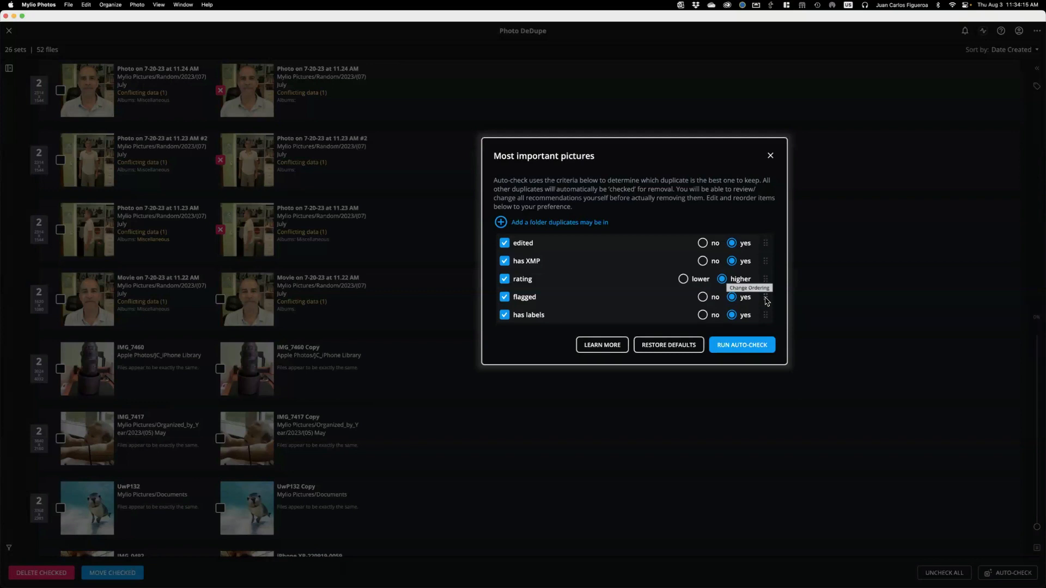
drag(766, 301, 764, 243)
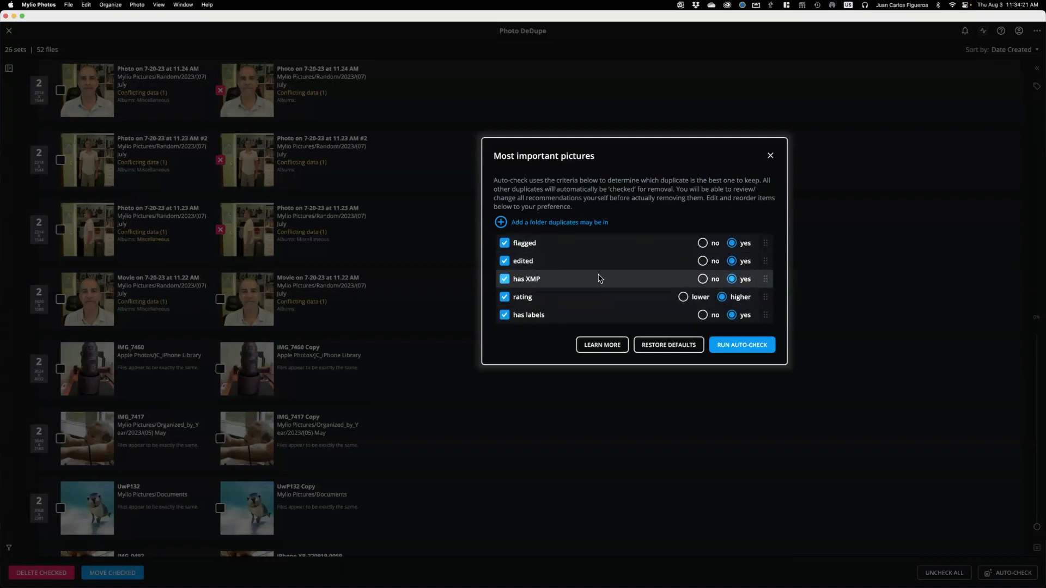
click(735, 347)
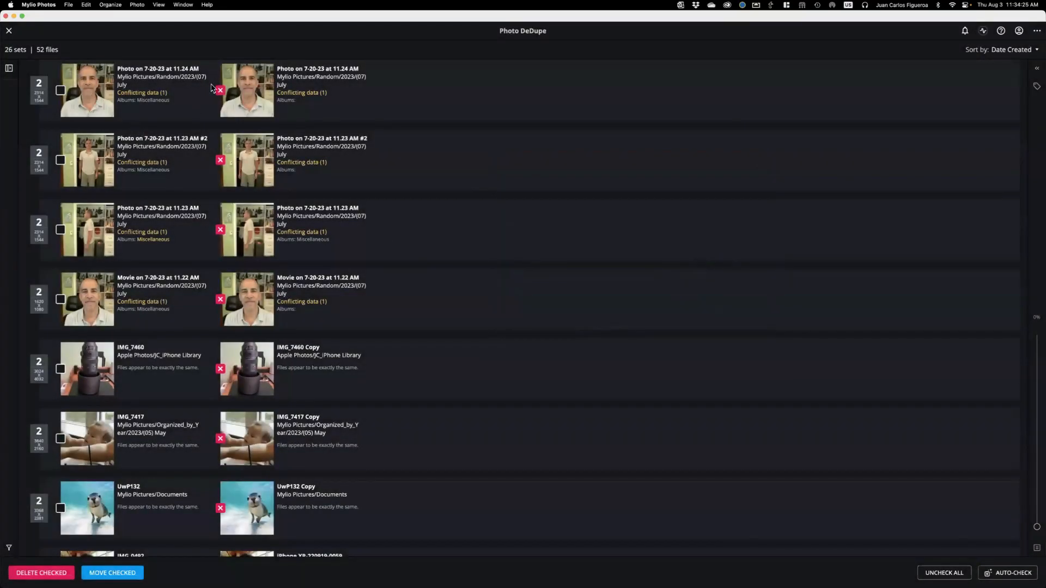
Look through the auto-checked duplicates, review the deletion confirmation and its metadata merge option, cancel it, and close Photo DeDupe
scroll(187, 436, down, 15)
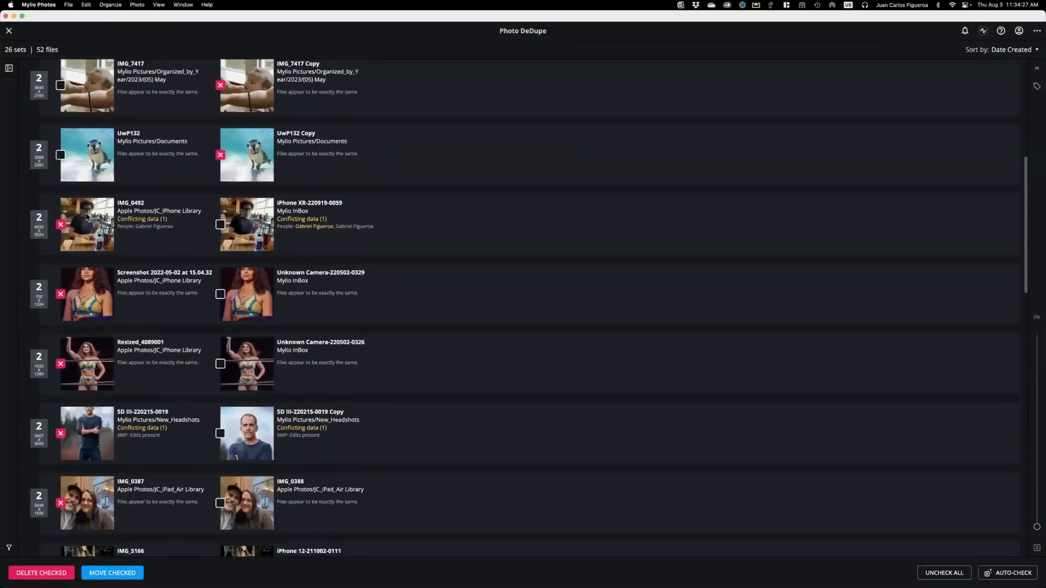
scroll(132, 448, down, 8)
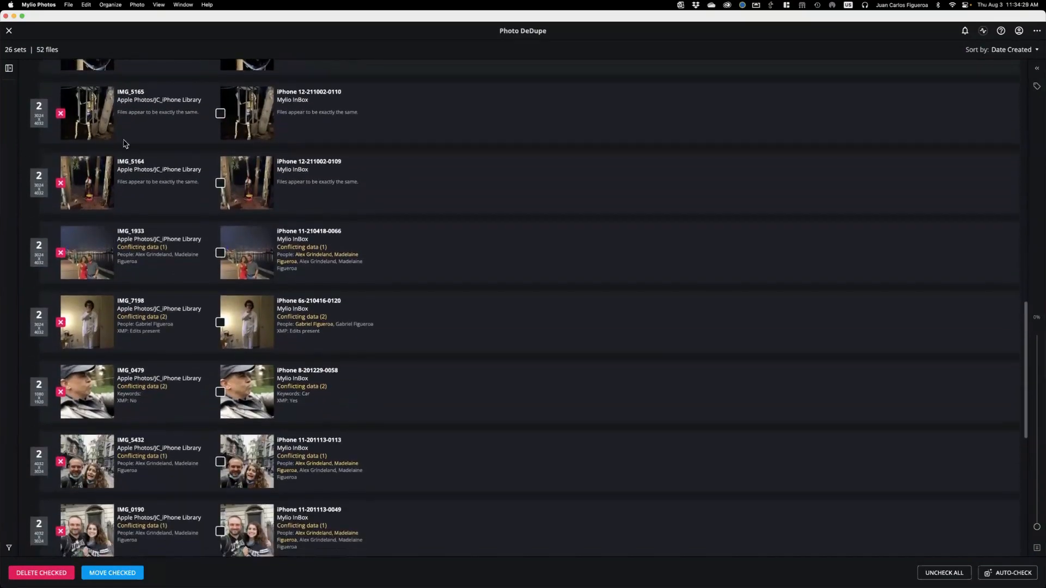
scroll(129, 420, down, 5)
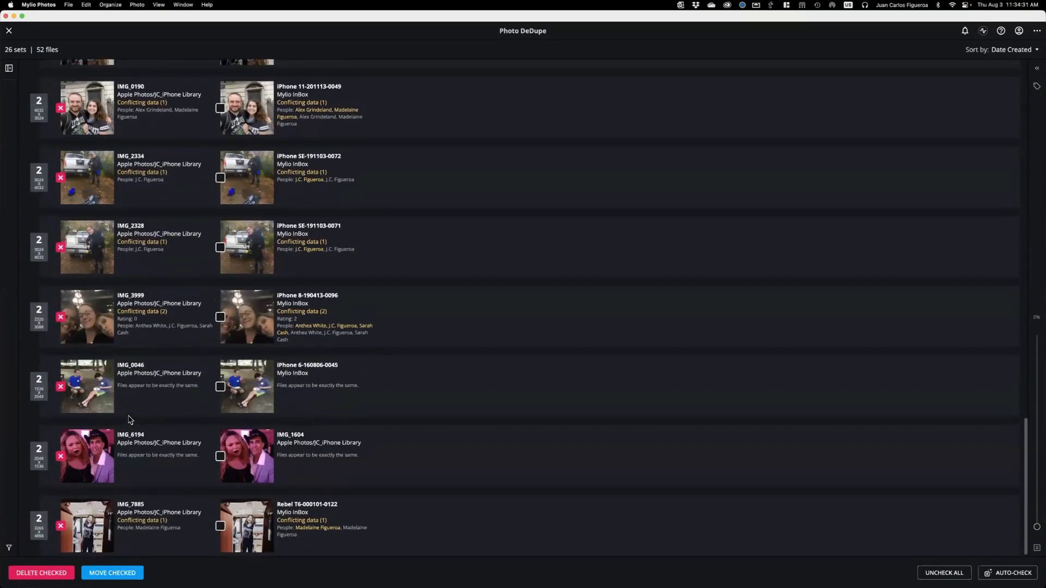
scroll(149, 526, up, 12)
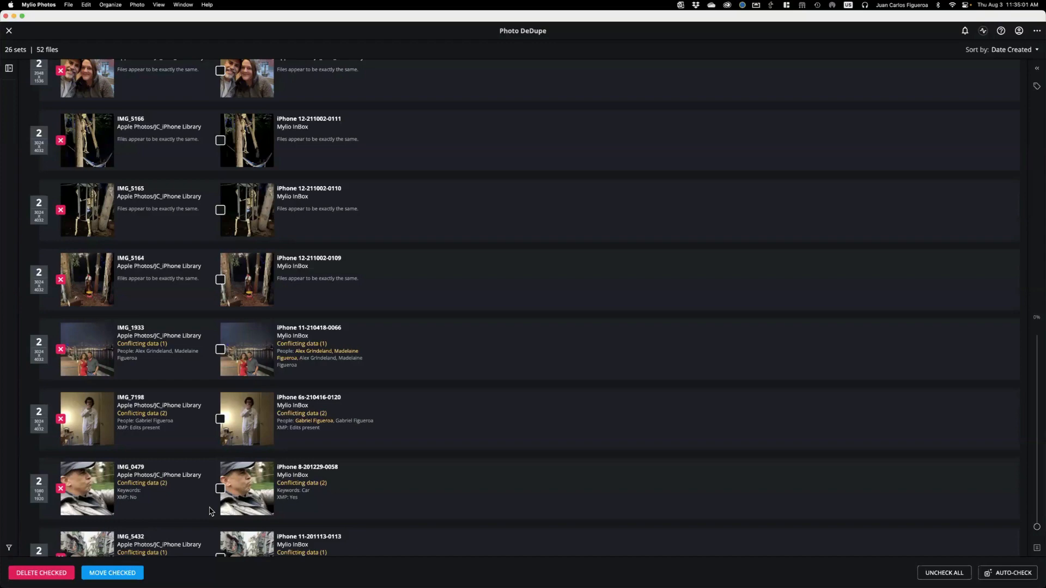
click(43, 573)
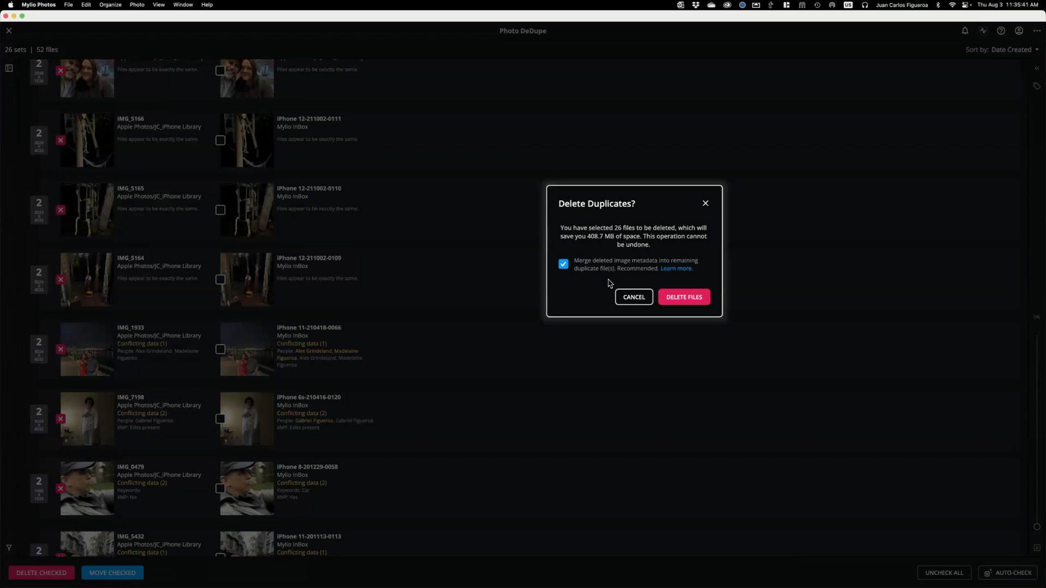
click(627, 300)
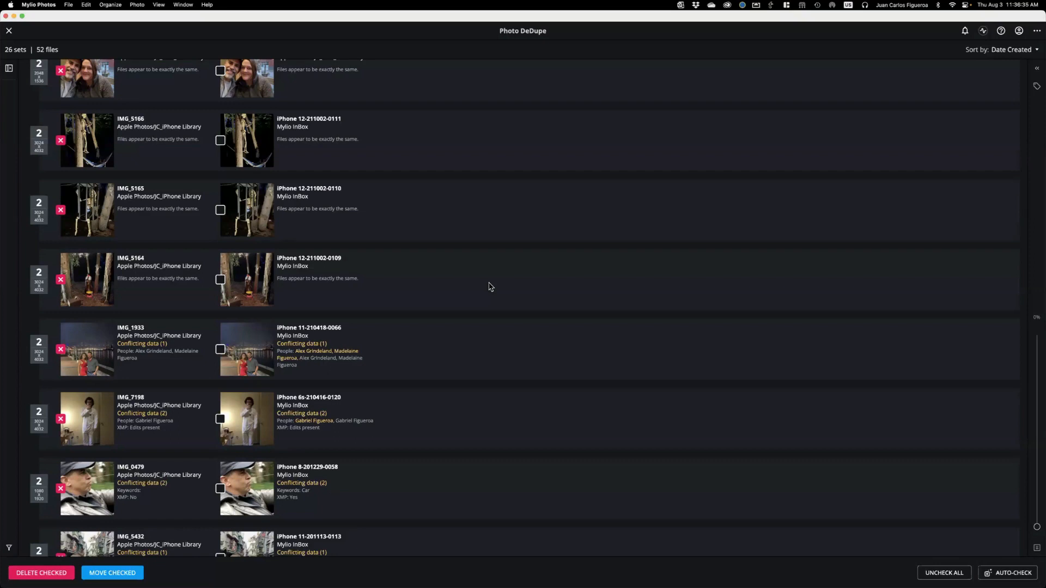
click(9, 33)
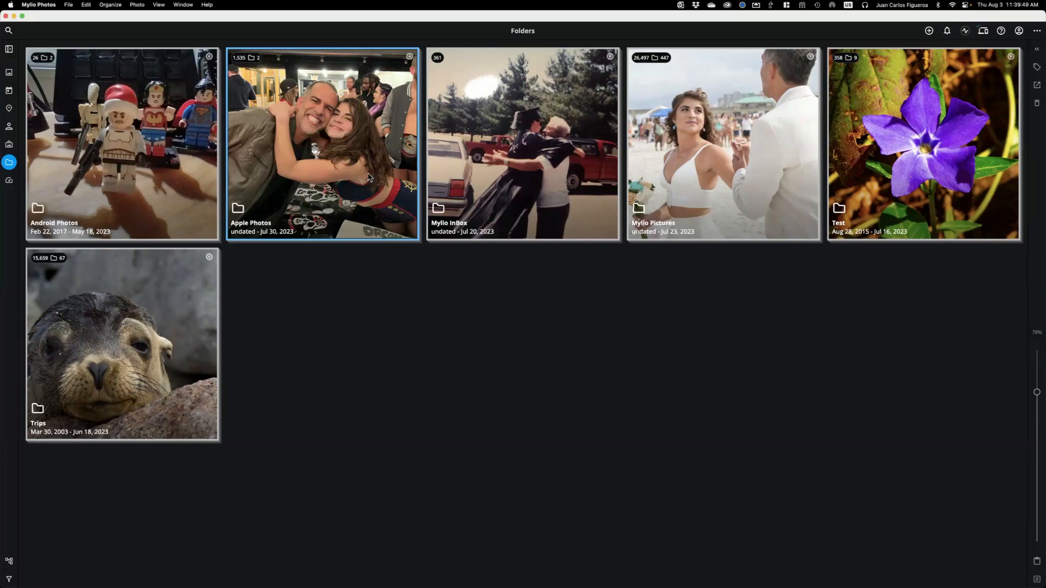
View the Mario and Hello Kitty plush toys photo in the JC_iPhone Library folder, and return to the Apple Photos folder
double_click(296, 188)
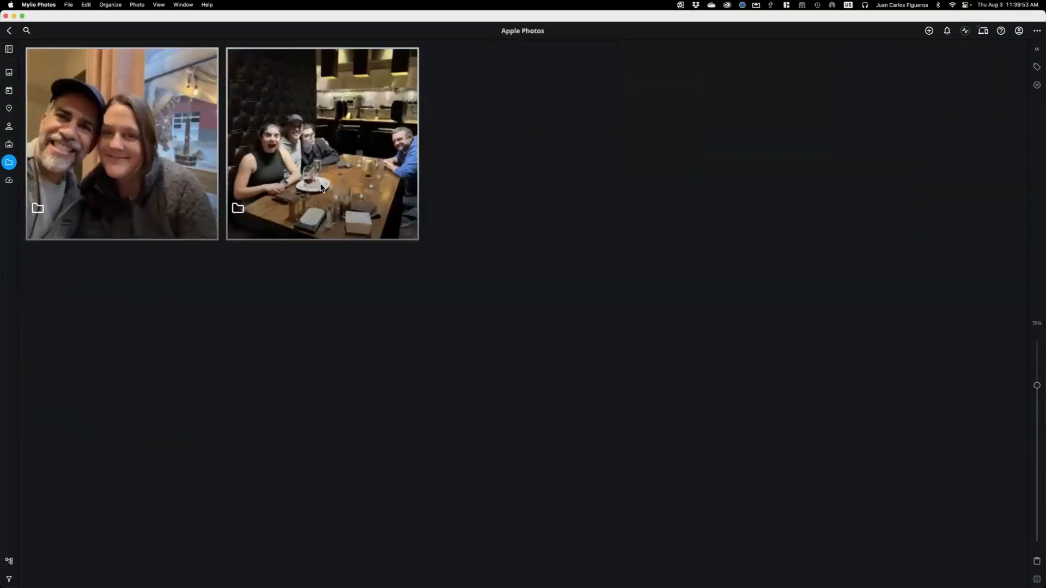
double_click(274, 209)
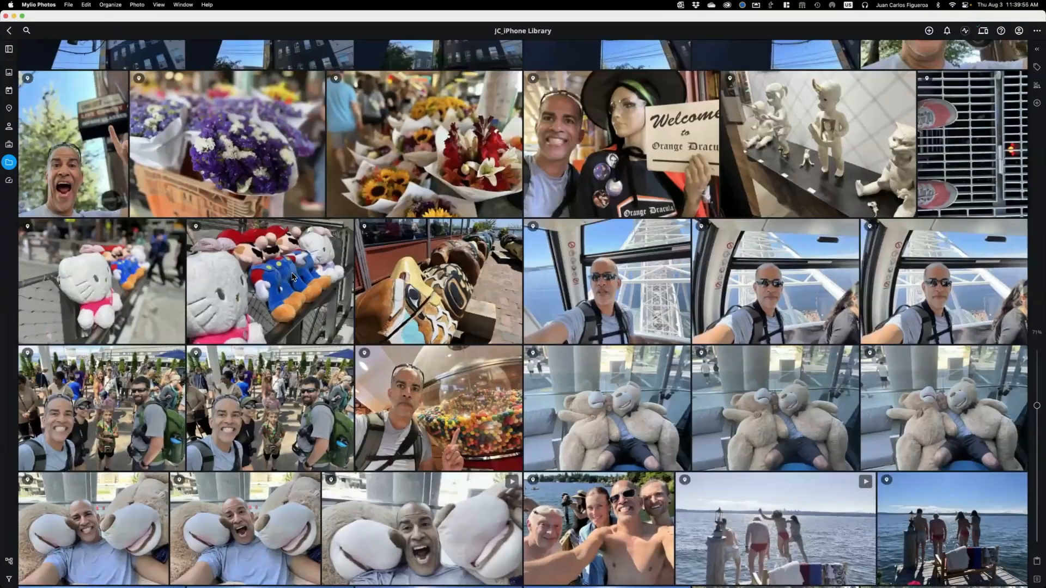
double_click(278, 259)
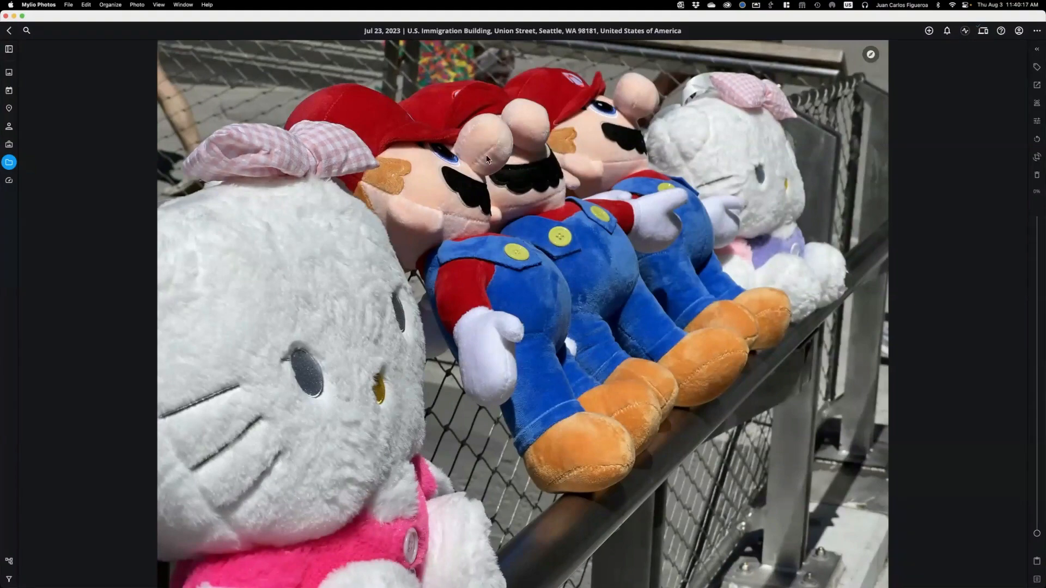
click(8, 31)
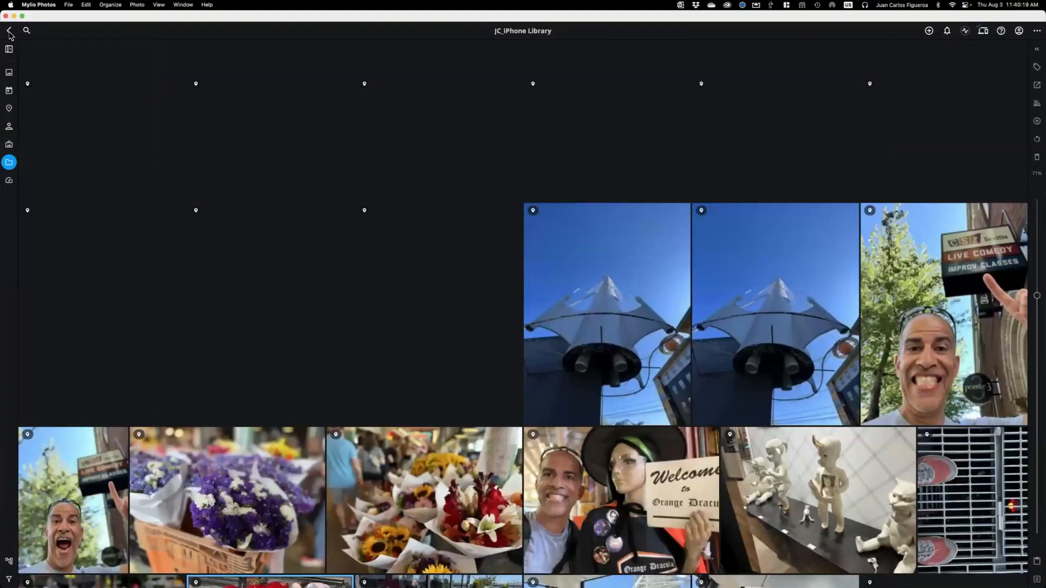
click(9, 31)
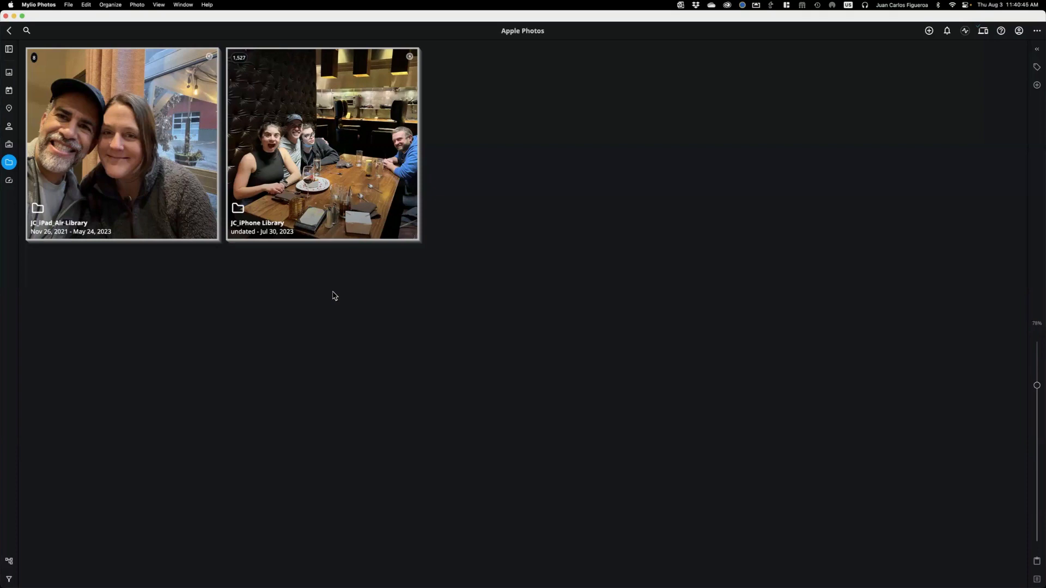
Filter All Photos to Live Photos with QuickFilters, open the Iron Man suit photo, and play its Live motion
click(9, 72)
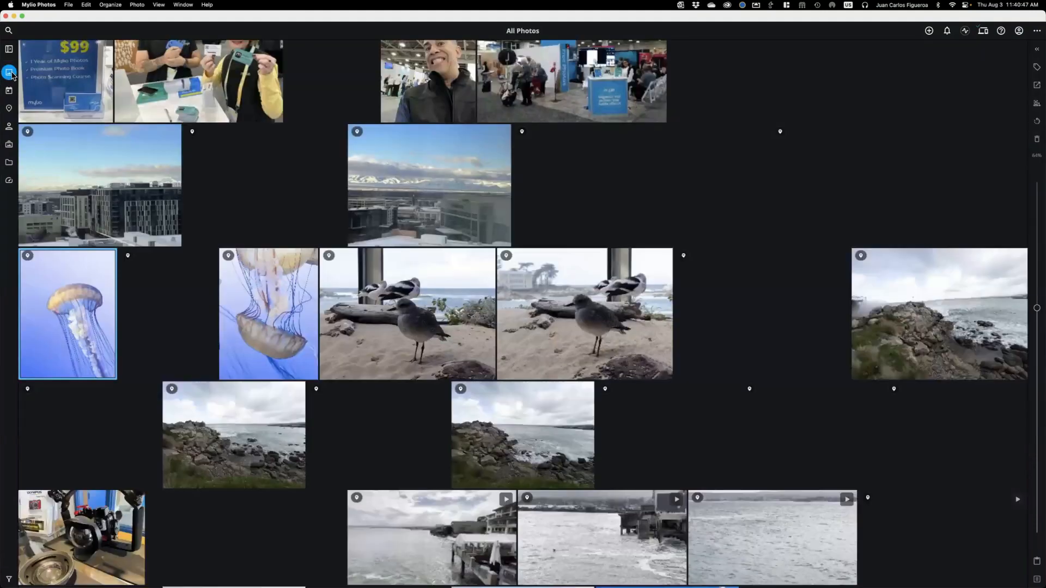
click(9, 51)
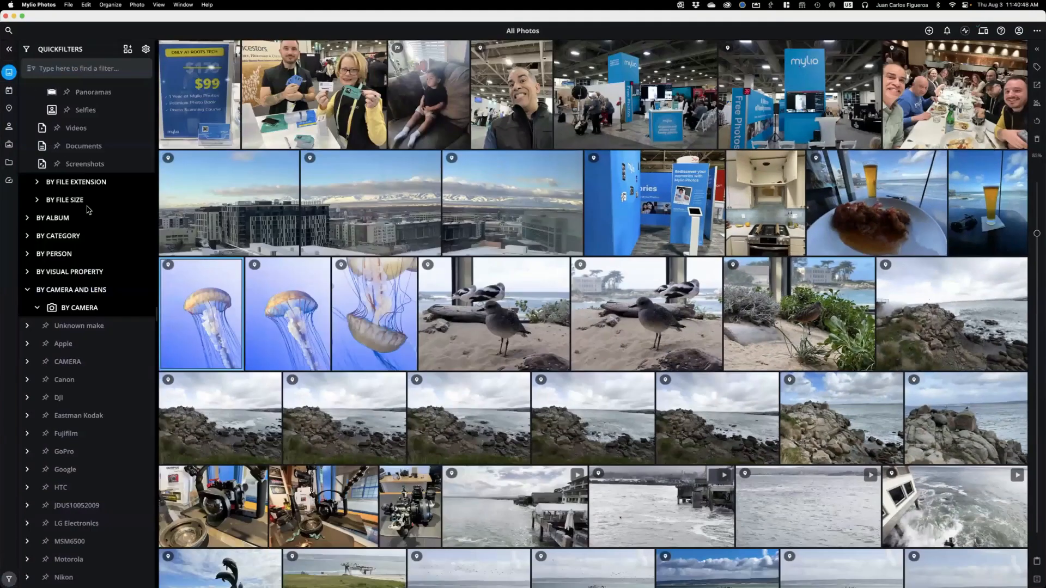
scroll(128, 242, up, 5)
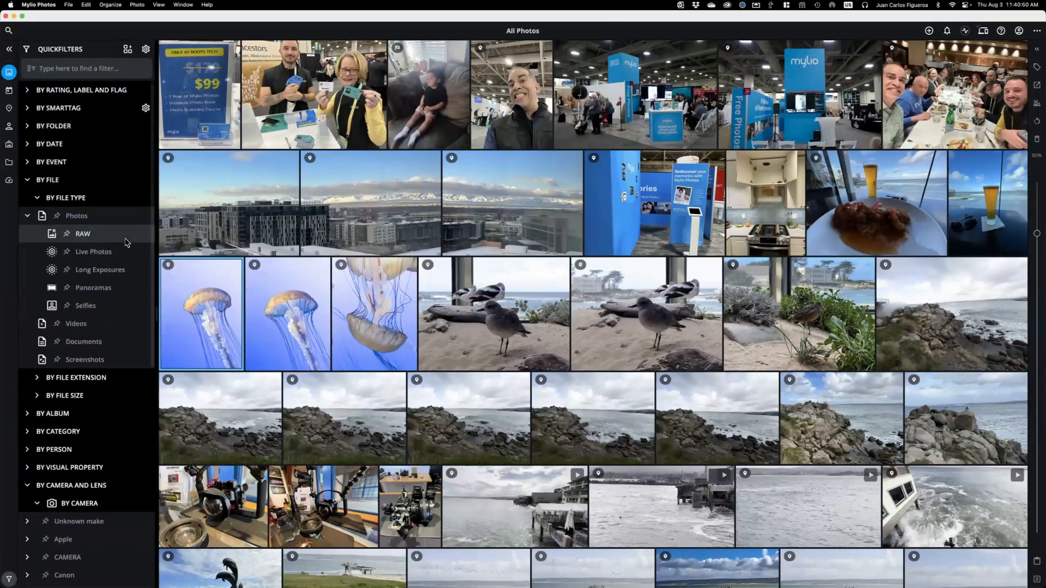
click(97, 256)
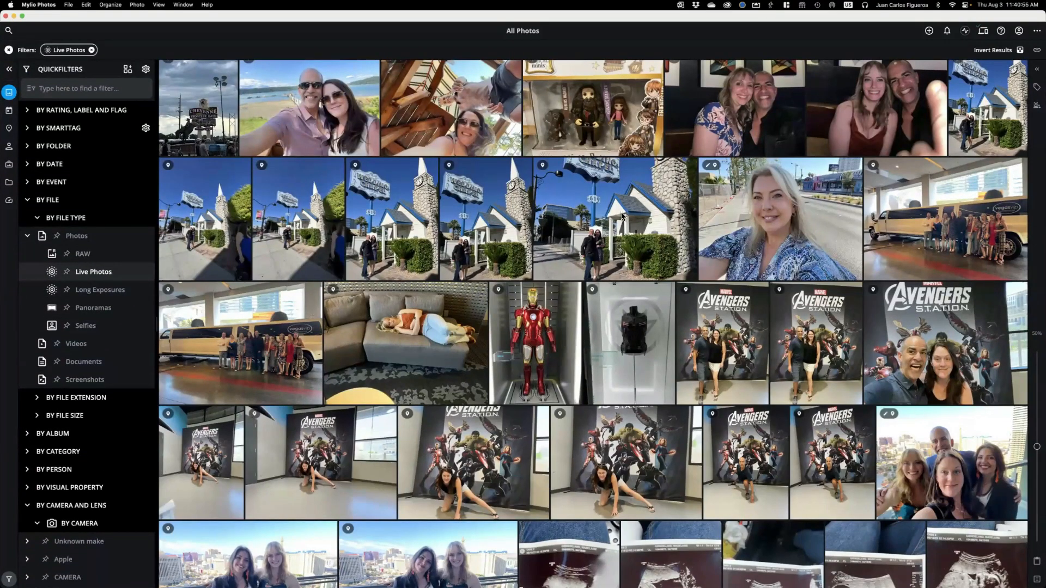
double_click(521, 331)
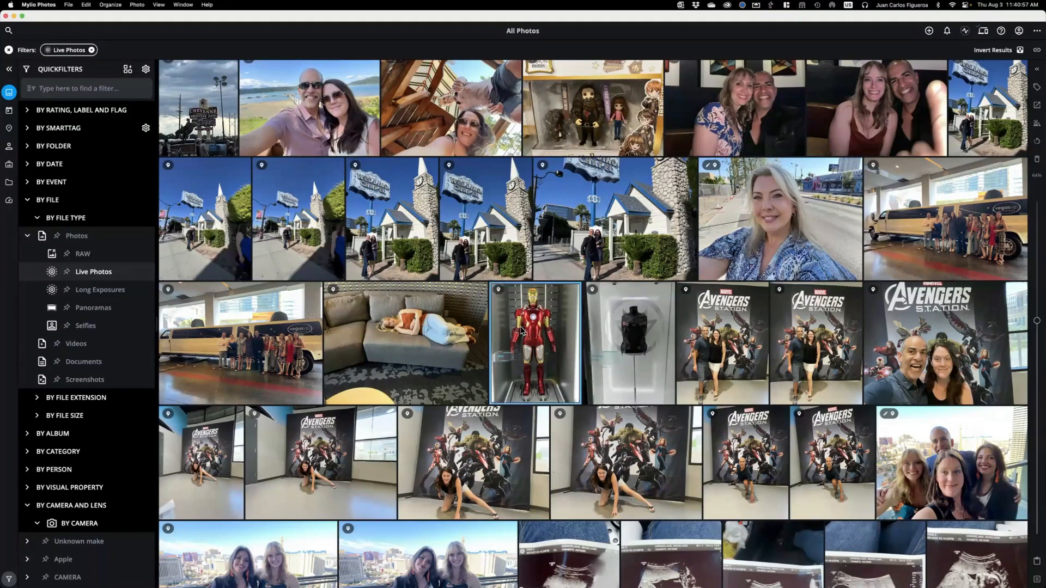
click(760, 77)
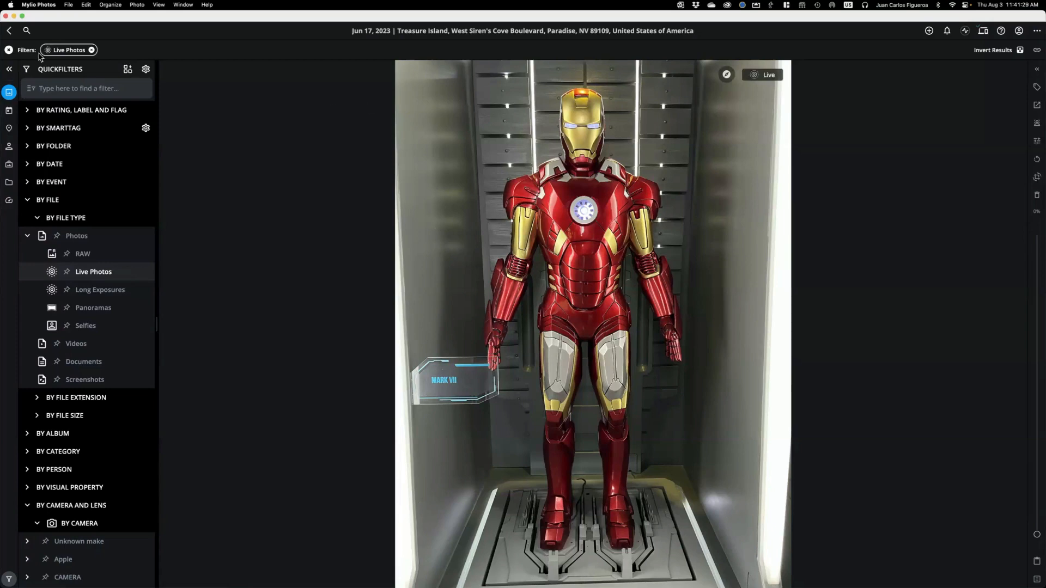
Clear the Live Photos filter and collapse the By File and By Camera and Lens filter groups
click(8, 51)
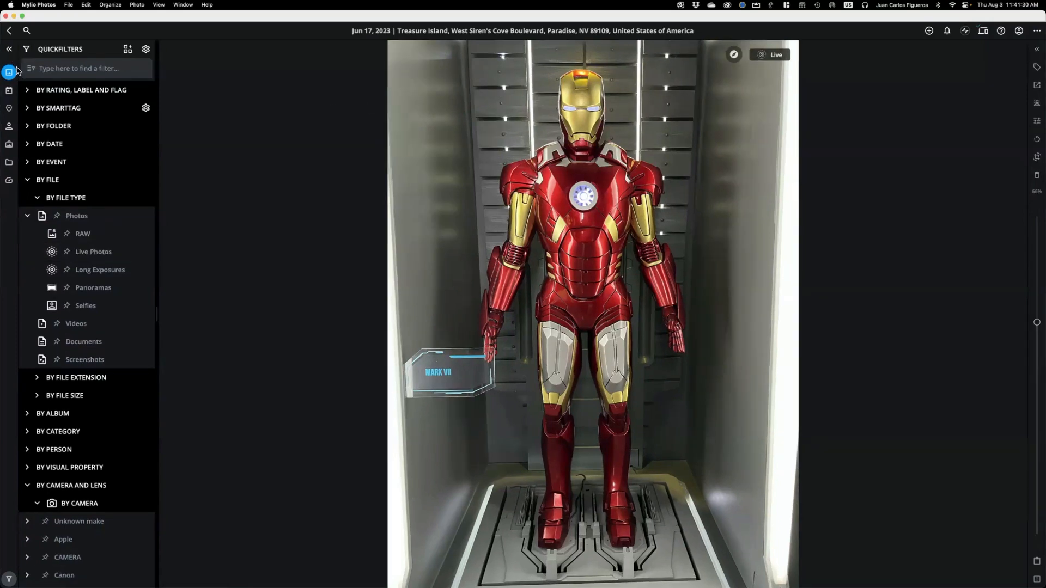
click(28, 180)
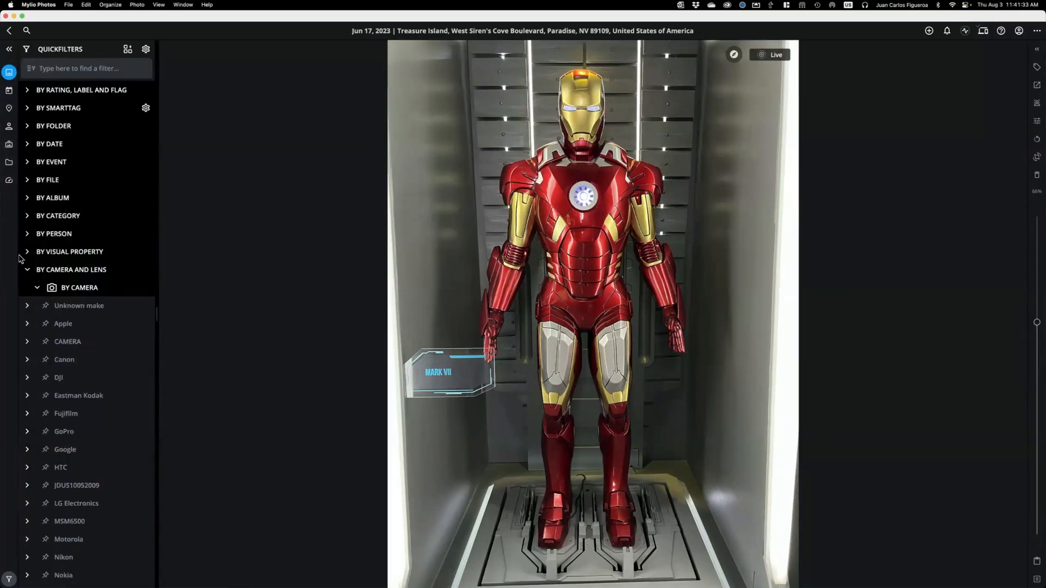
click(28, 270)
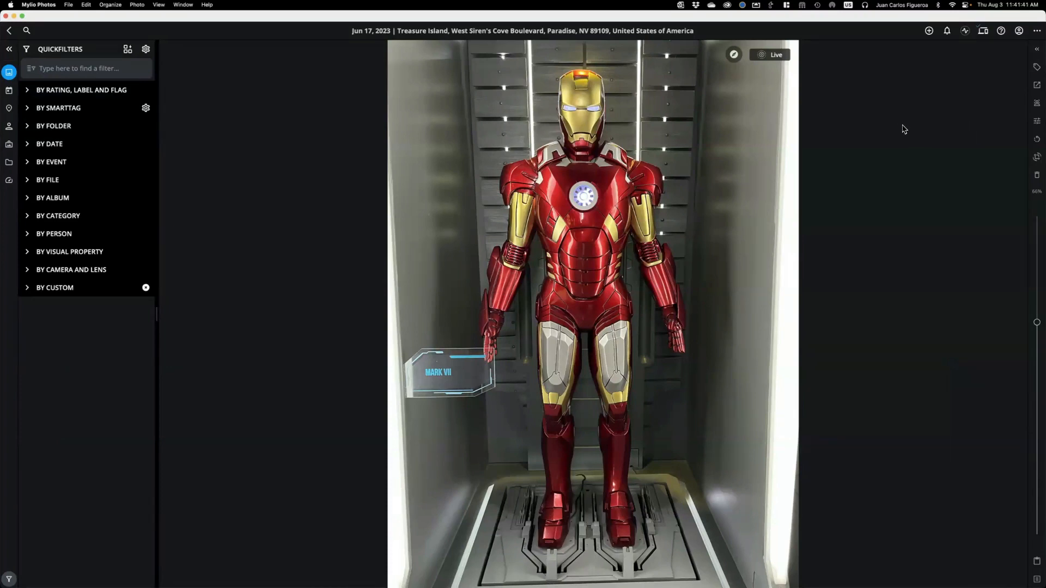
Review the import methods for the "display images to cleanup" folder on Main_Media as media from this device, and exit without importing
click(929, 31)
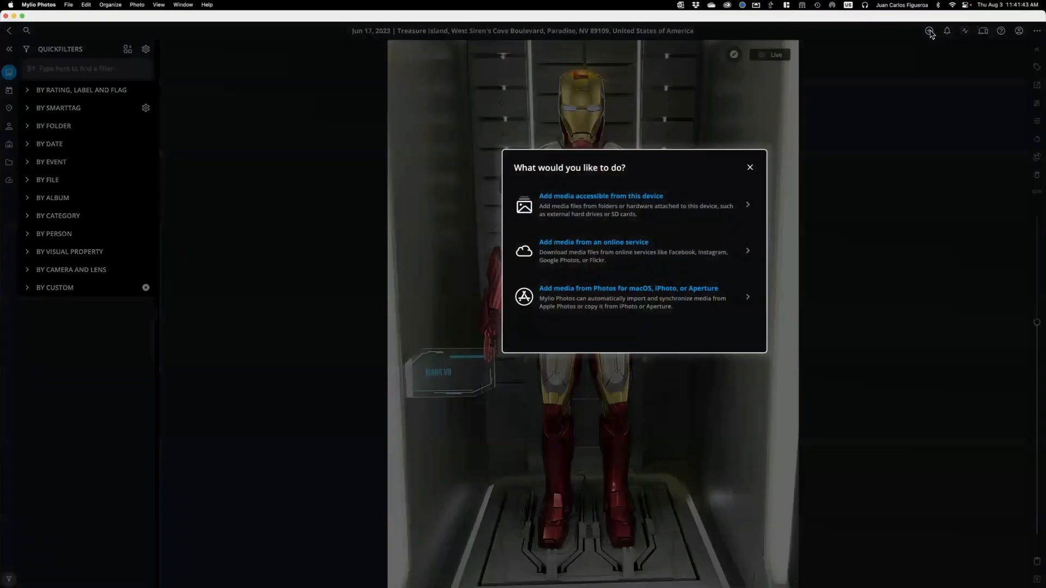
click(580, 205)
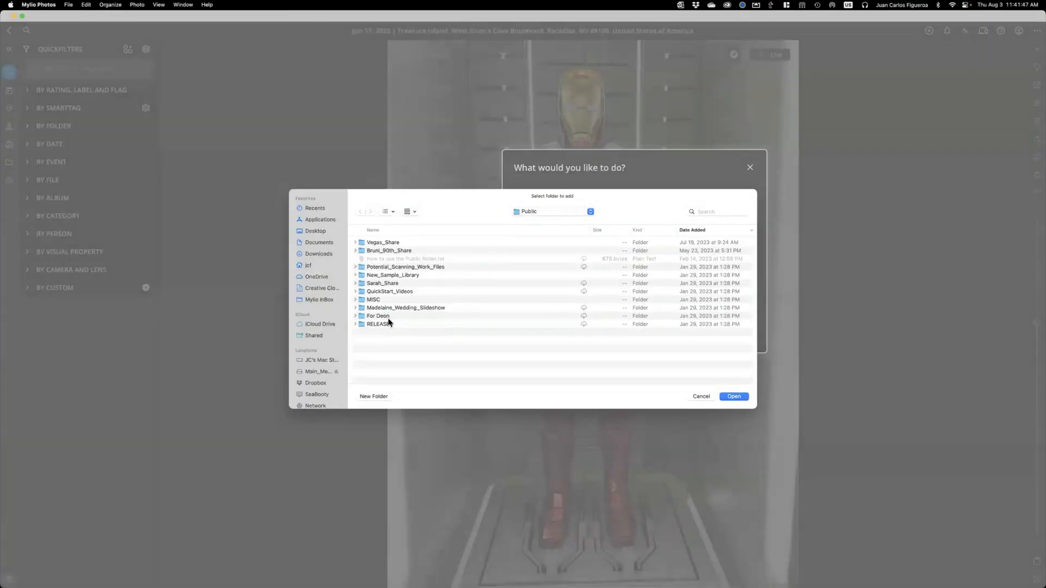
click(314, 372)
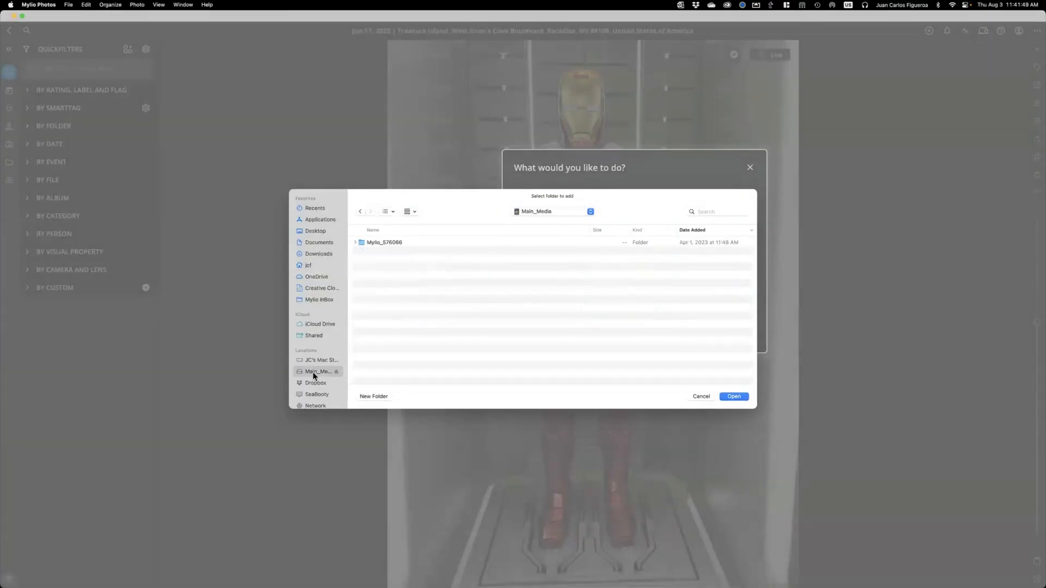
click(389, 243)
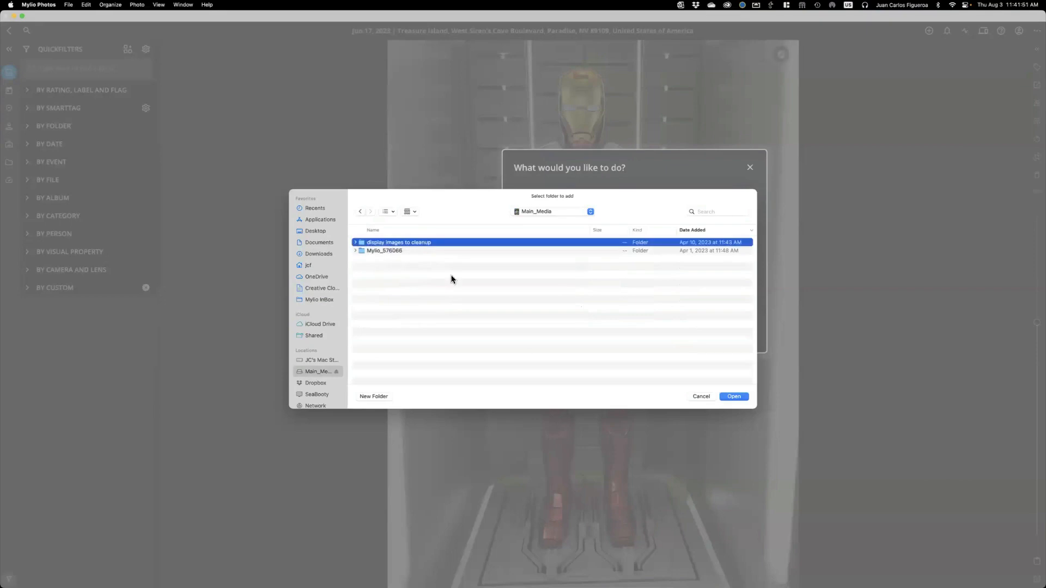
click(733, 397)
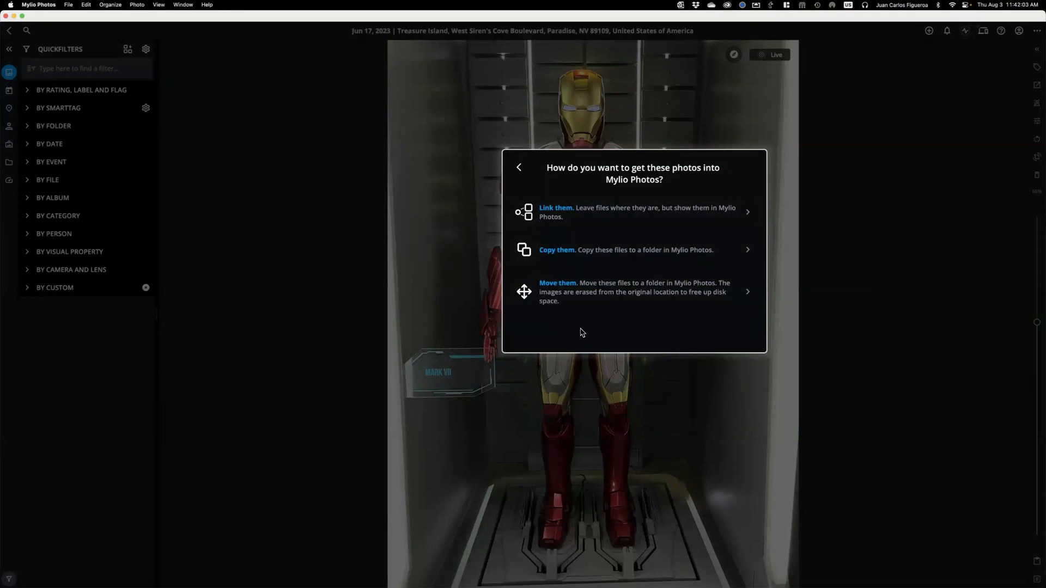
click(519, 170)
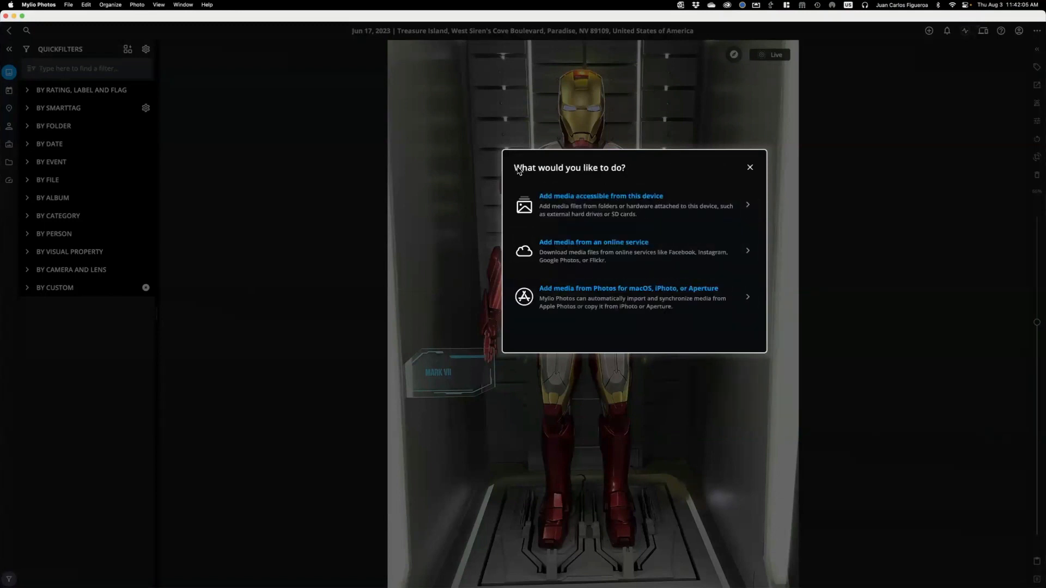
click(752, 172)
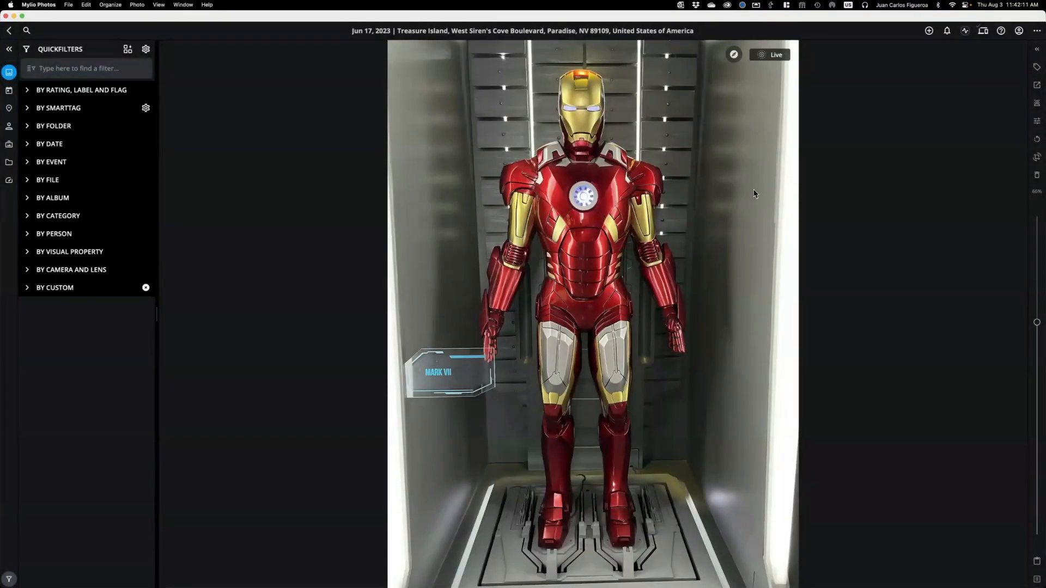
Review the available sources for adding photos and videos, and exit without adding media
click(69, 5)
click(91, 28)
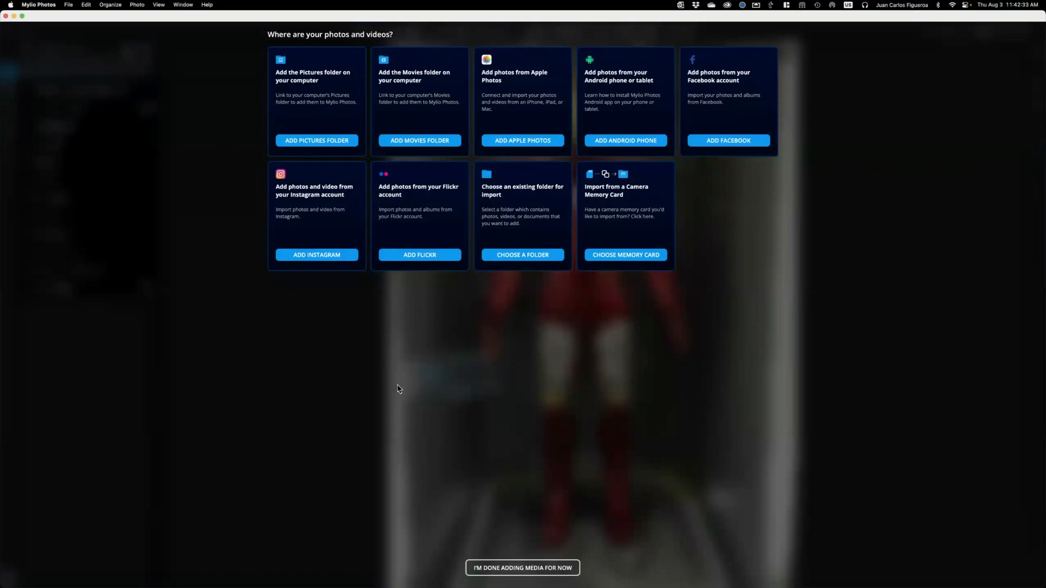
click(522, 568)
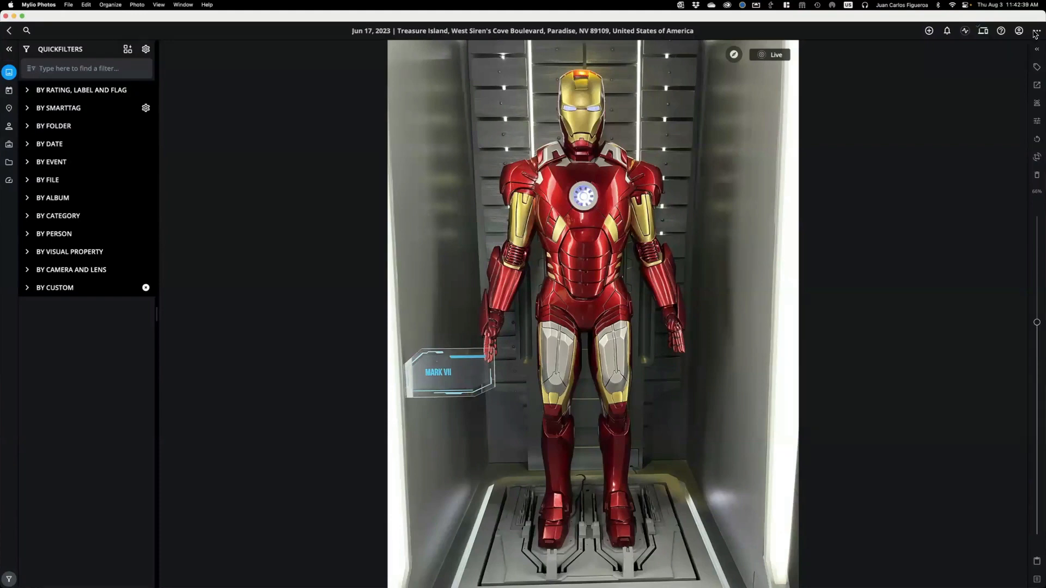
Create a message containing the Iron Man suit photo, enter a contact as the recipient, and cancel it without sending
click(1037, 86)
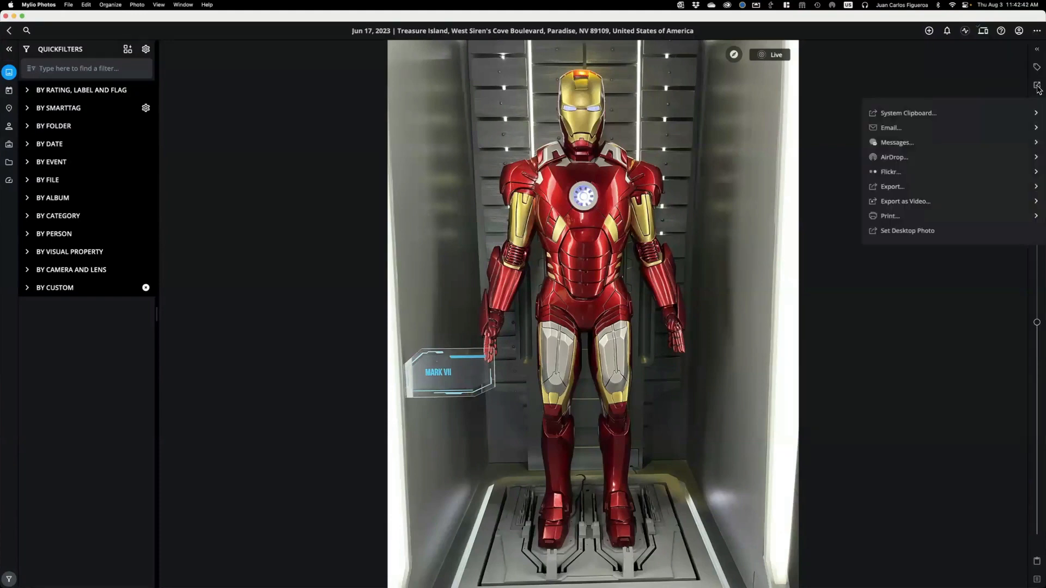
click(907, 146)
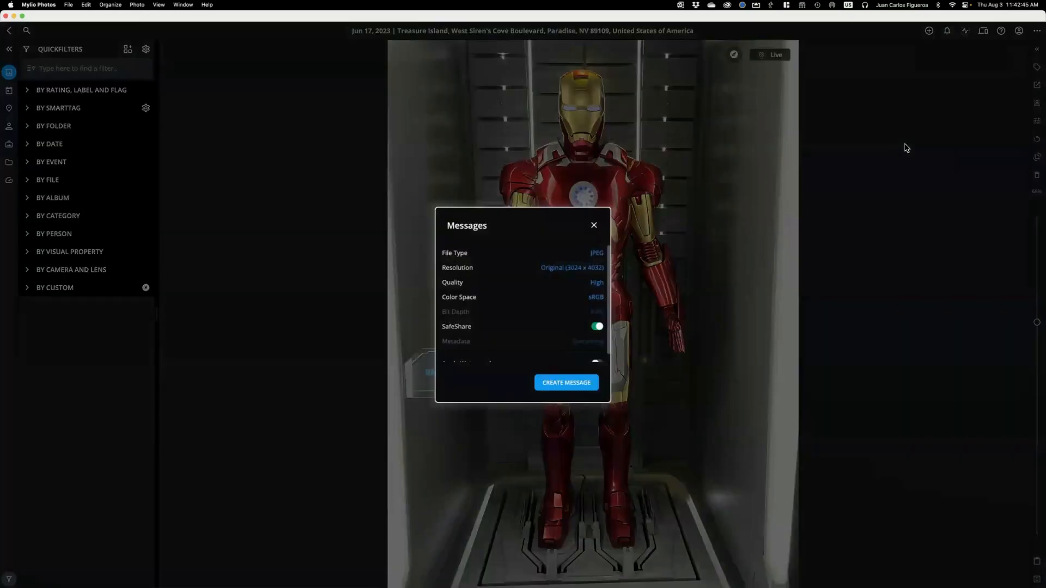
click(567, 384)
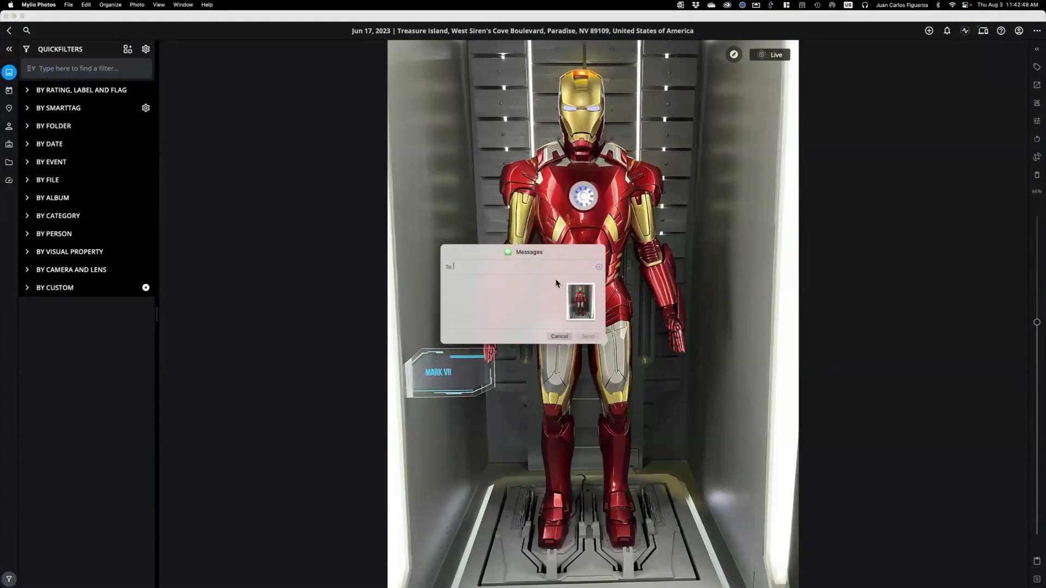
text(Sarah)
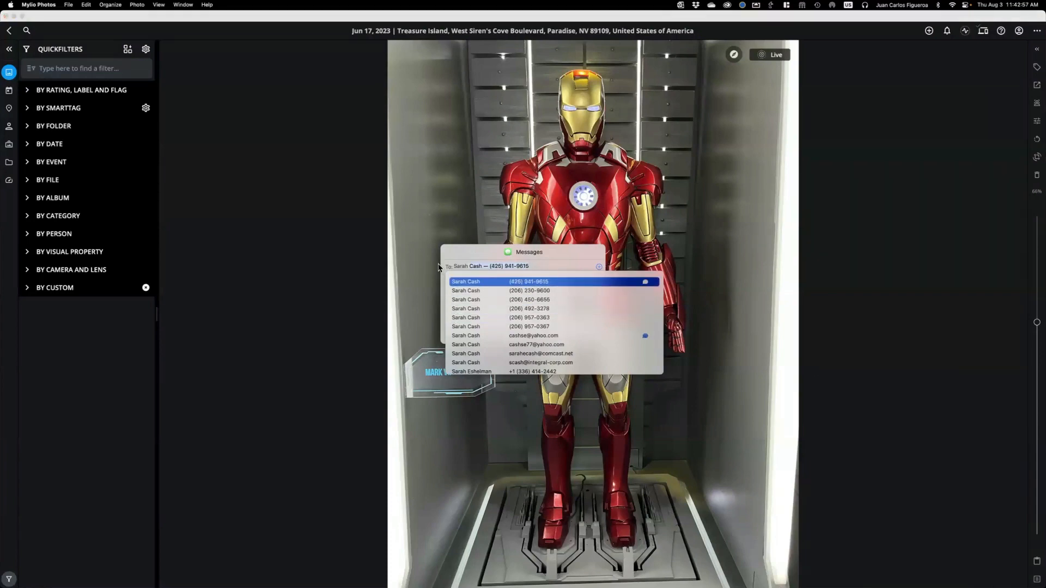
click(475, 281)
click(559, 336)
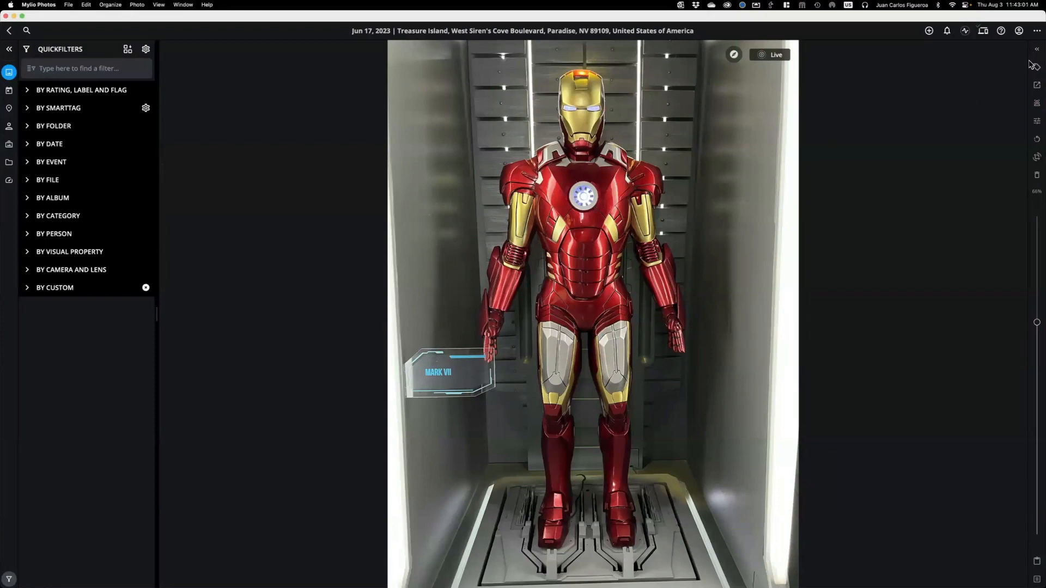
Review the Export settings for the open Iron Man suit photo, and close them without exporting
click(1038, 90)
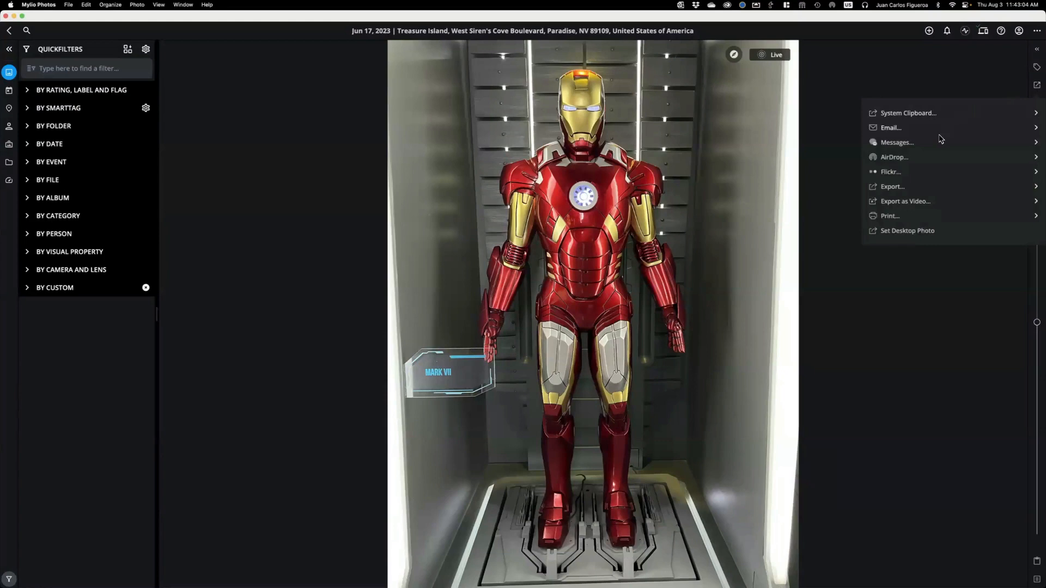
click(894, 184)
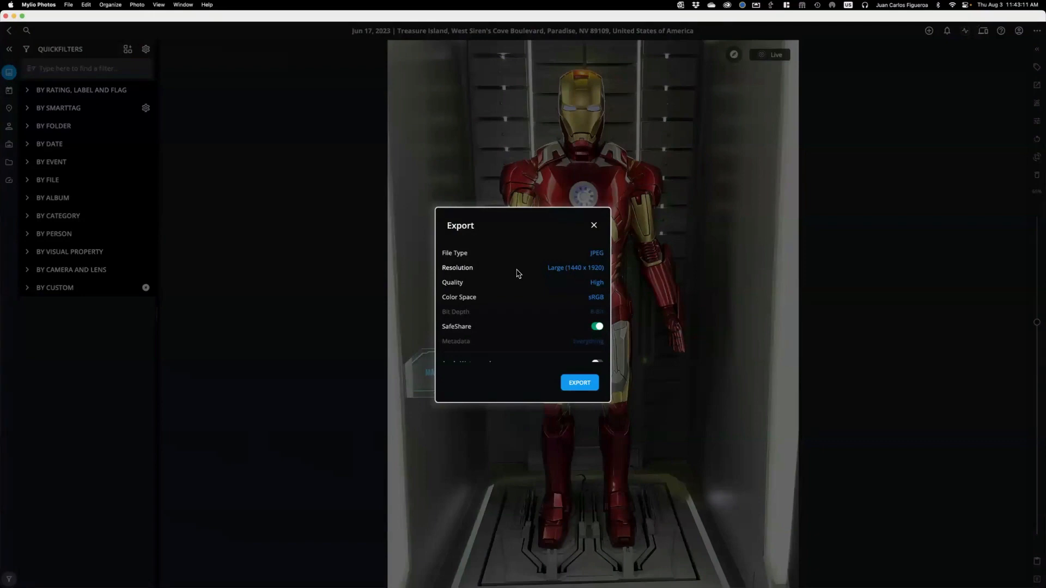
click(594, 225)
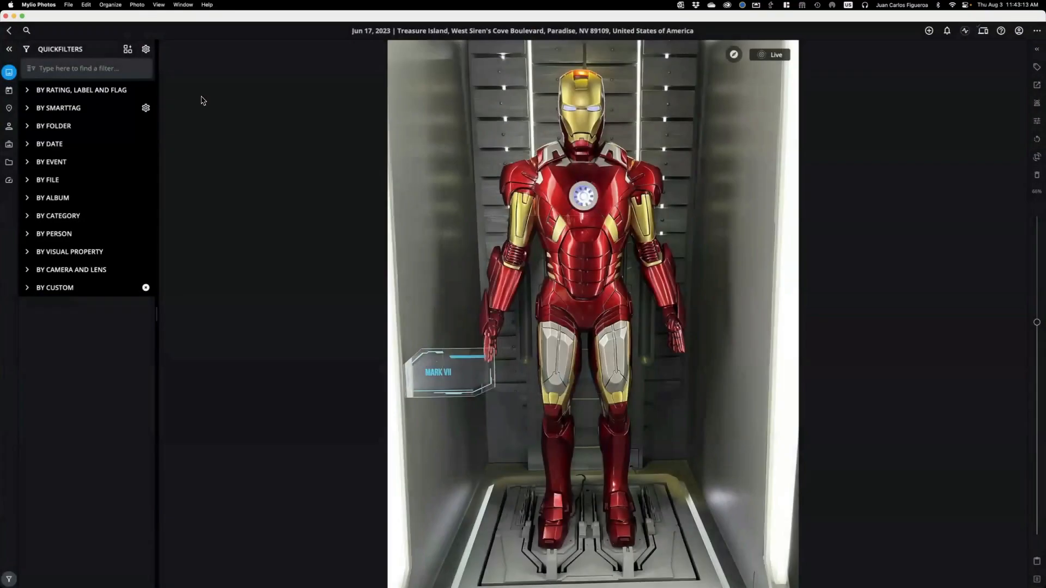
Return to All Photos, select the nine consecutive Iron Man suit photos, and review their Export settings
click(8, 31)
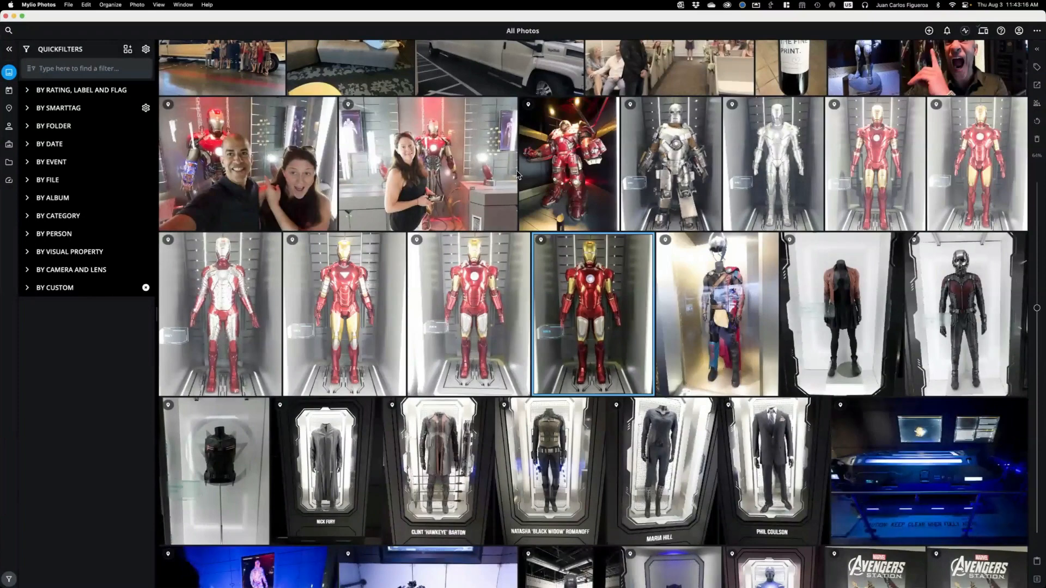
click(574, 172)
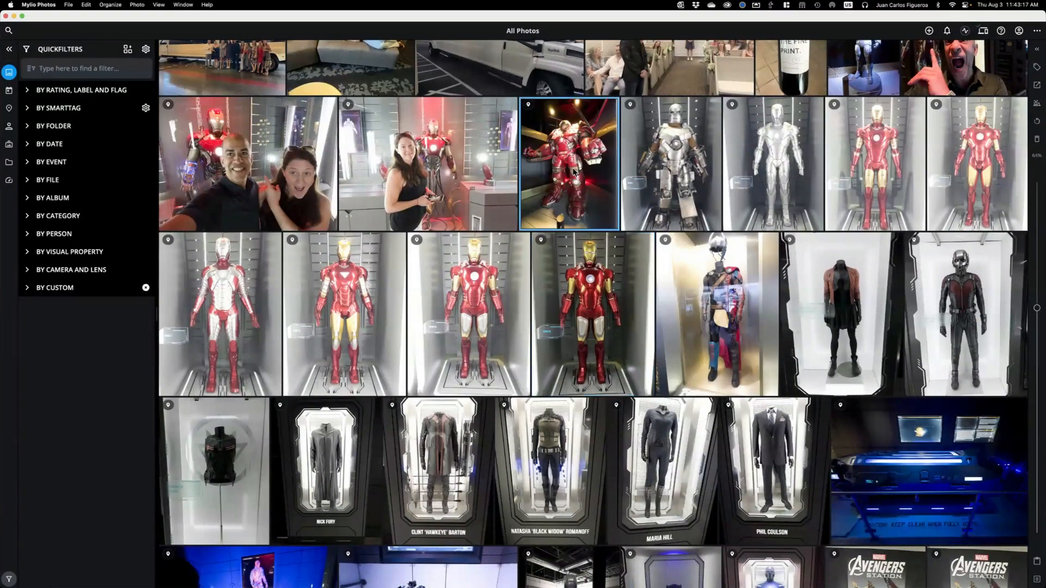
shift+click(627, 332)
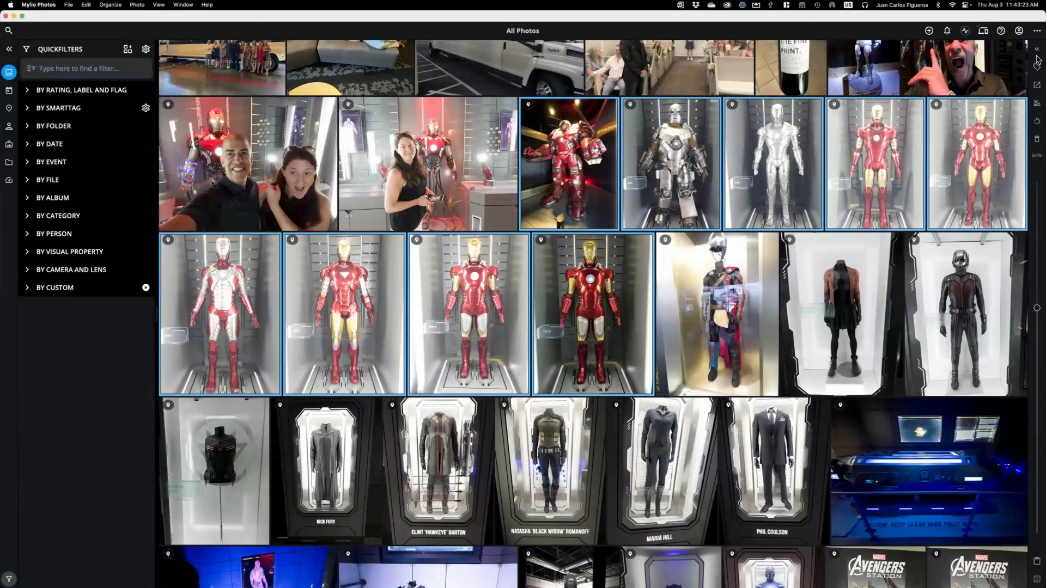
click(1036, 85)
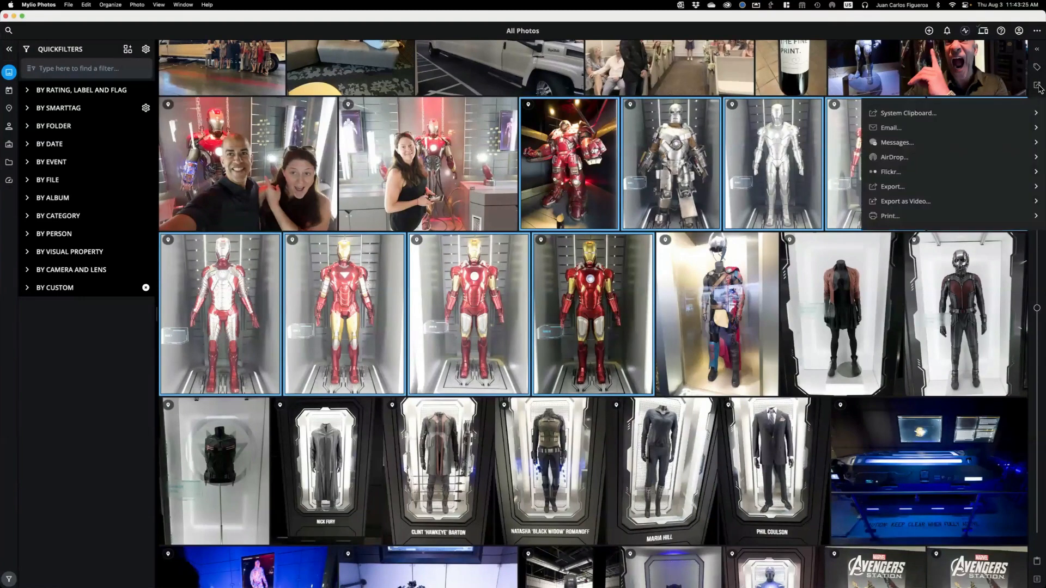
click(887, 190)
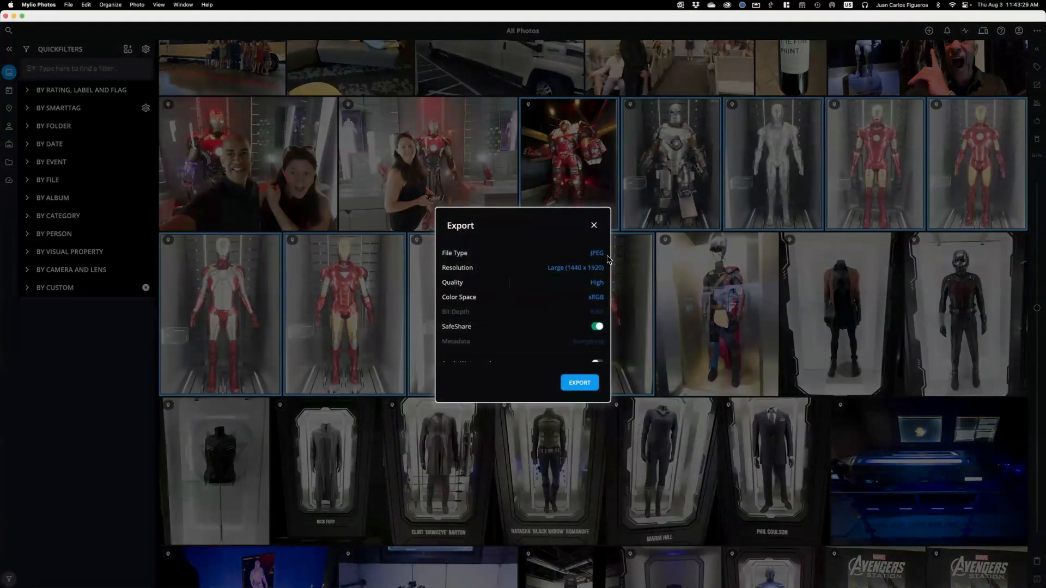
scroll(593, 273, down, 3)
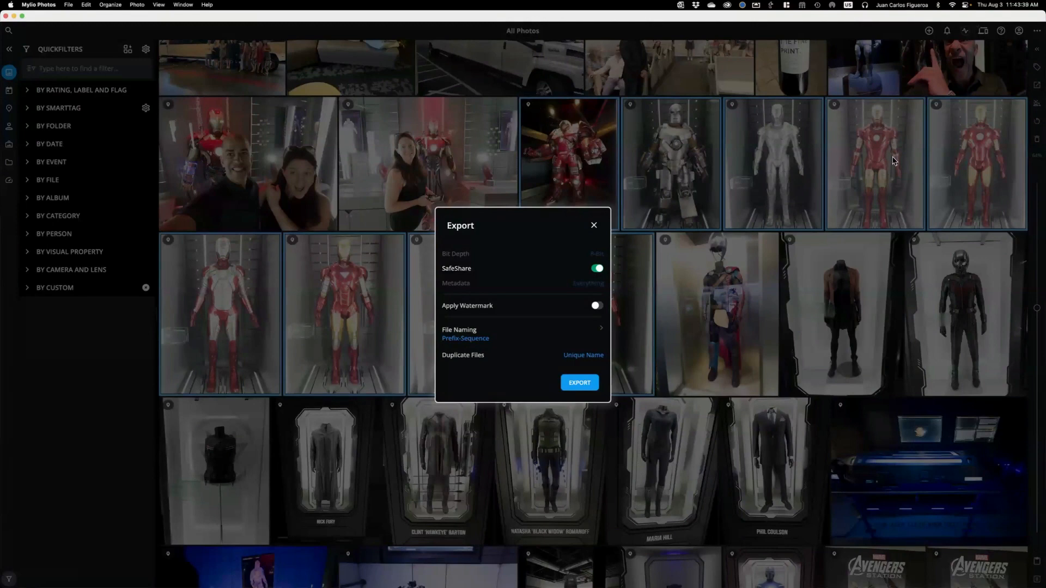
Turn off SafeShare for the export, review the metadata options, and cancel when choosing a destination folder
click(597, 269)
click(593, 284)
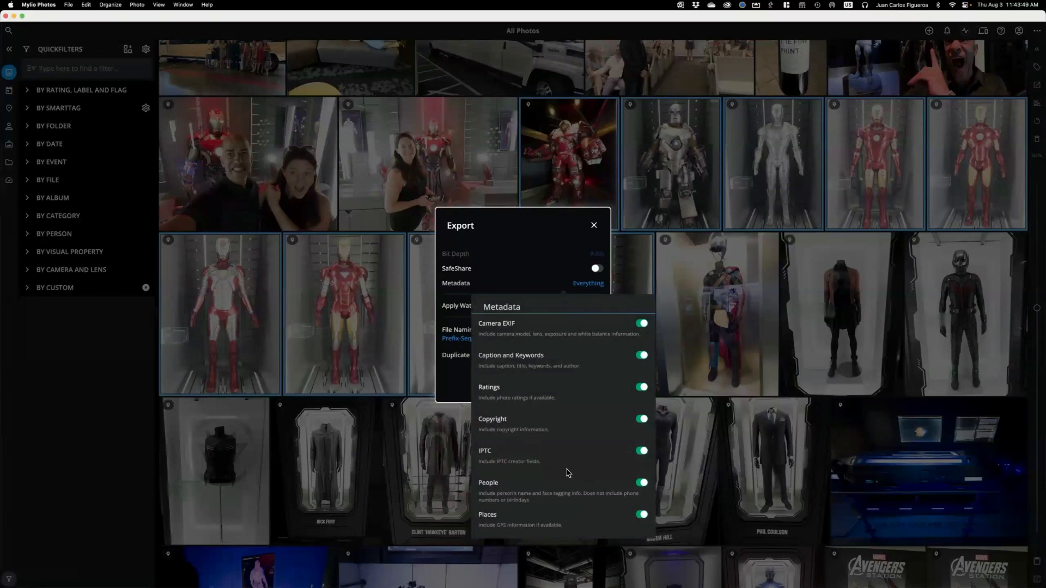
click(544, 274)
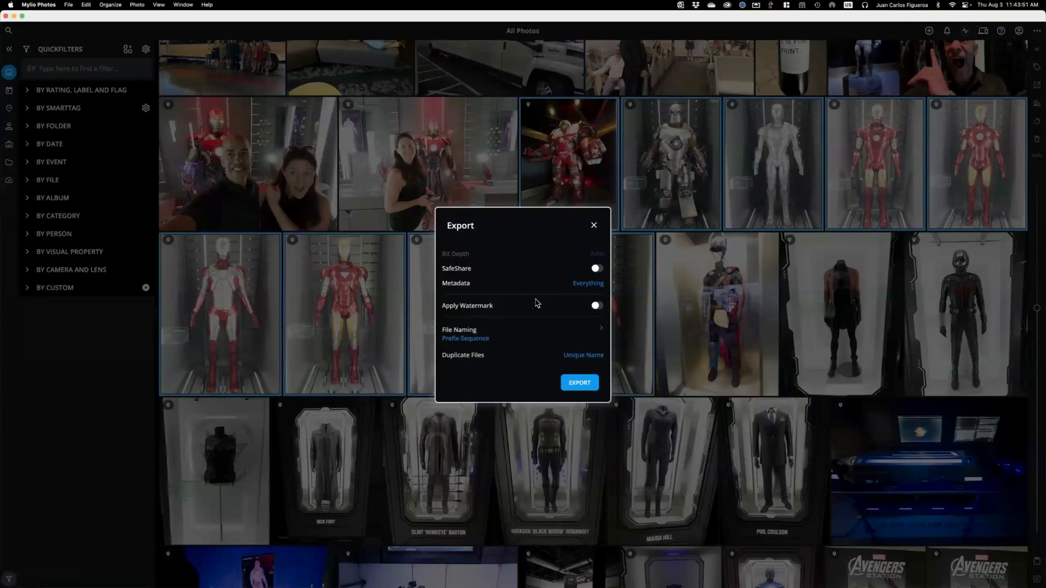
click(581, 384)
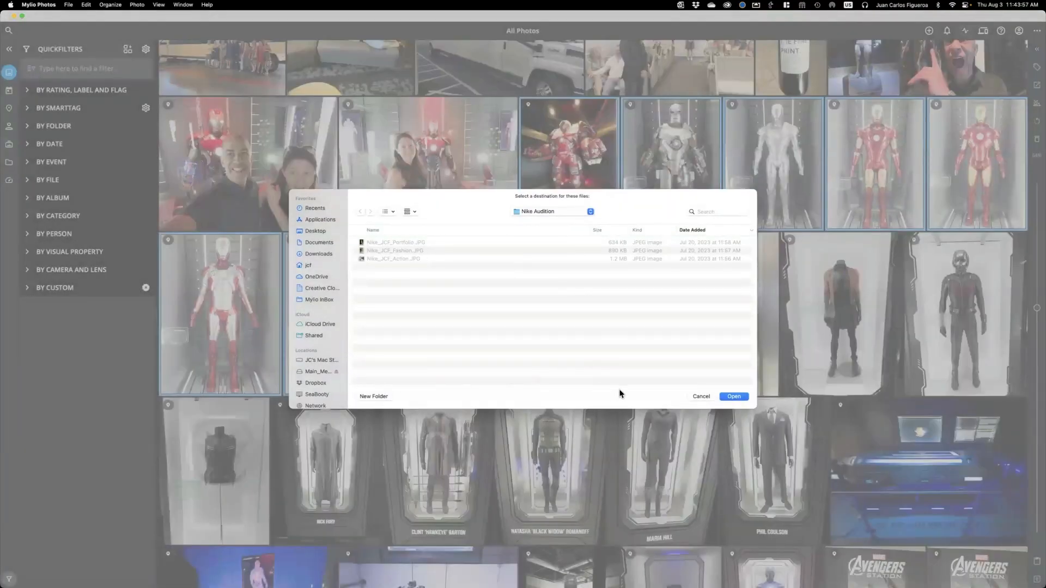
click(702, 397)
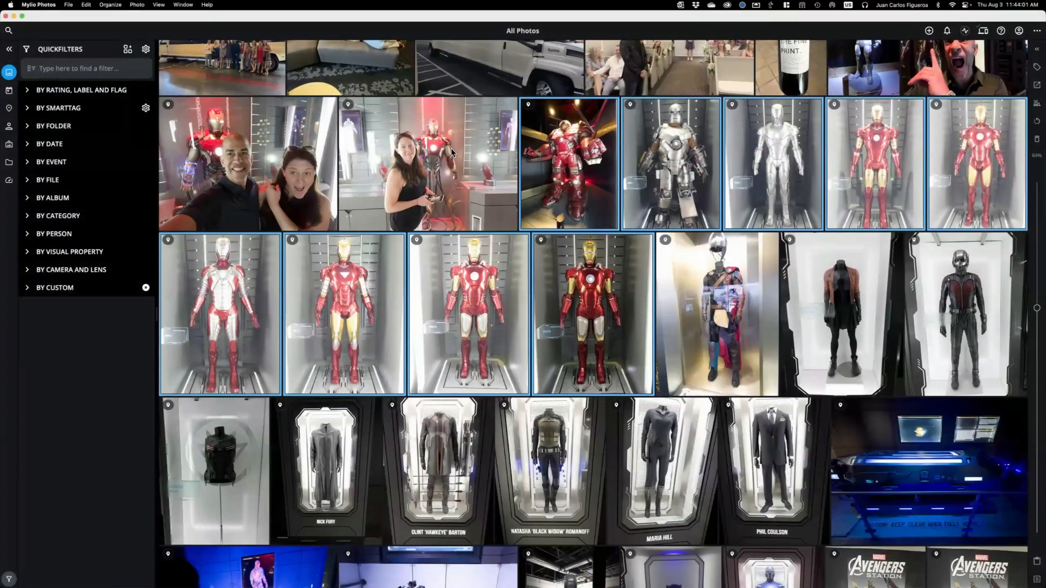
click(452, 153)
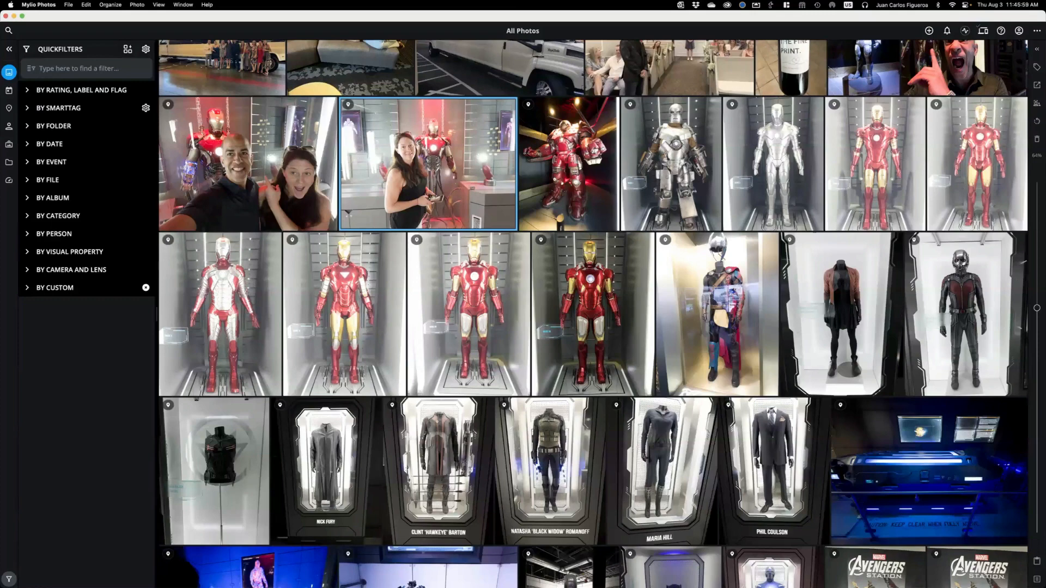
Review the device types that can be added from the Dashboard, including the OneDrive encryption options, and exit without adding one
click(8, 180)
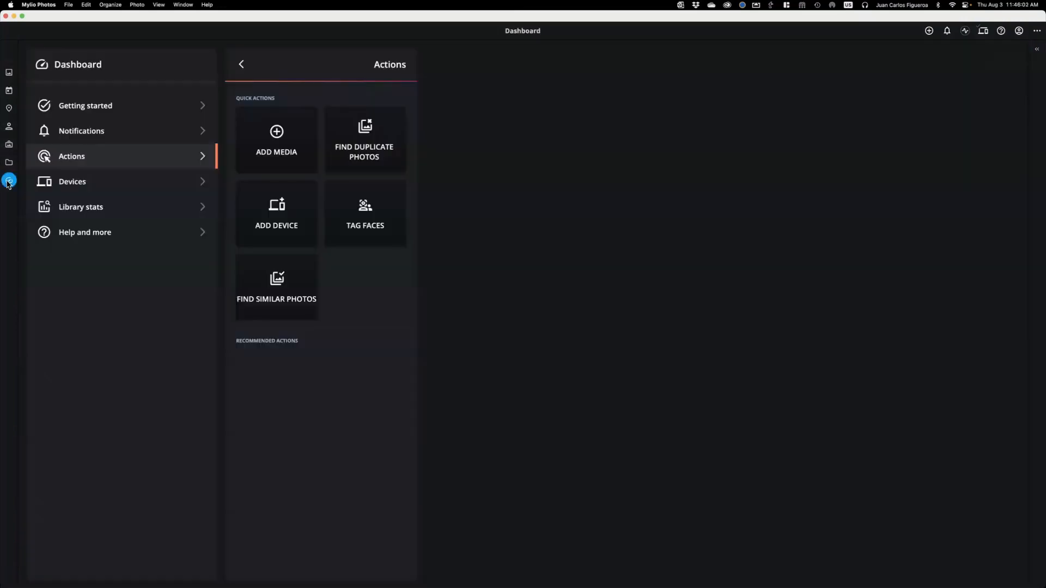
click(82, 183)
click(246, 100)
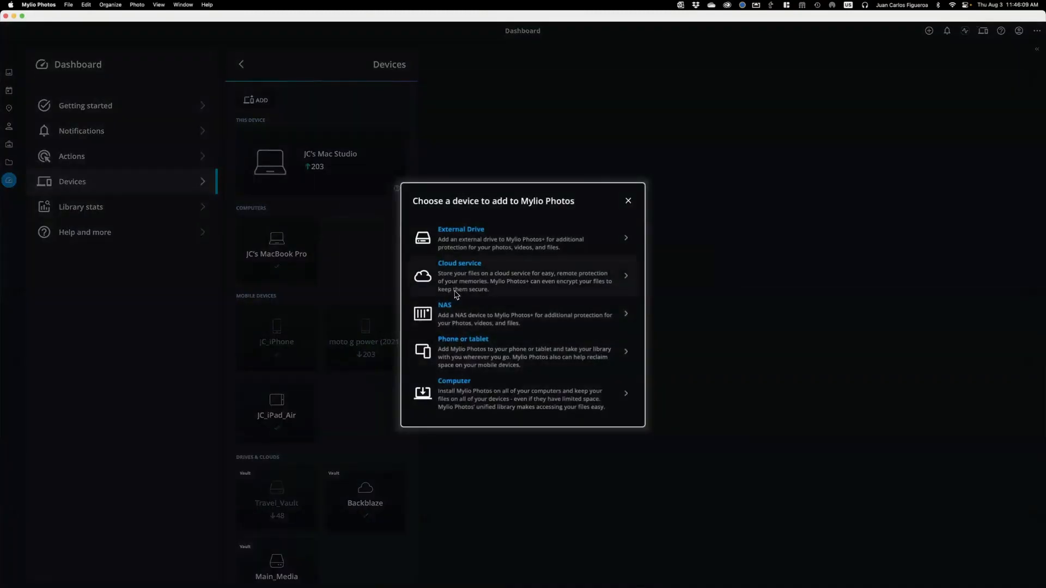
click(458, 269)
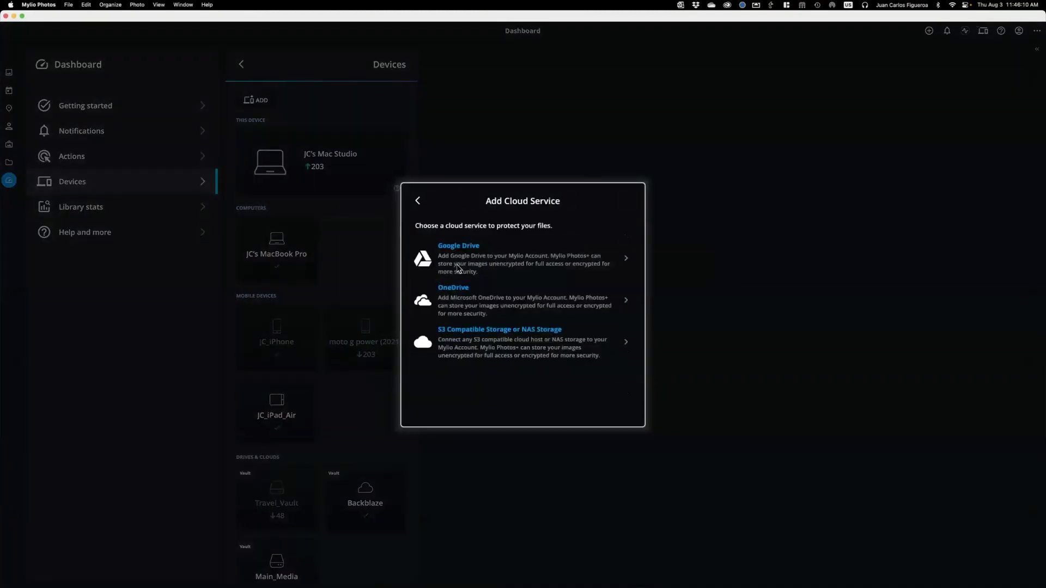
click(452, 294)
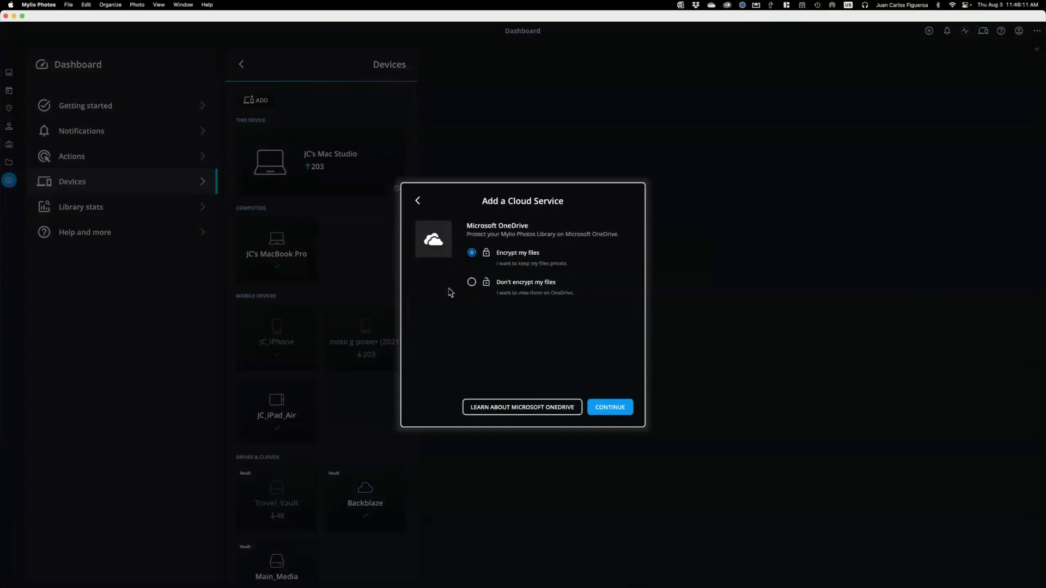
click(417, 201)
click(417, 202)
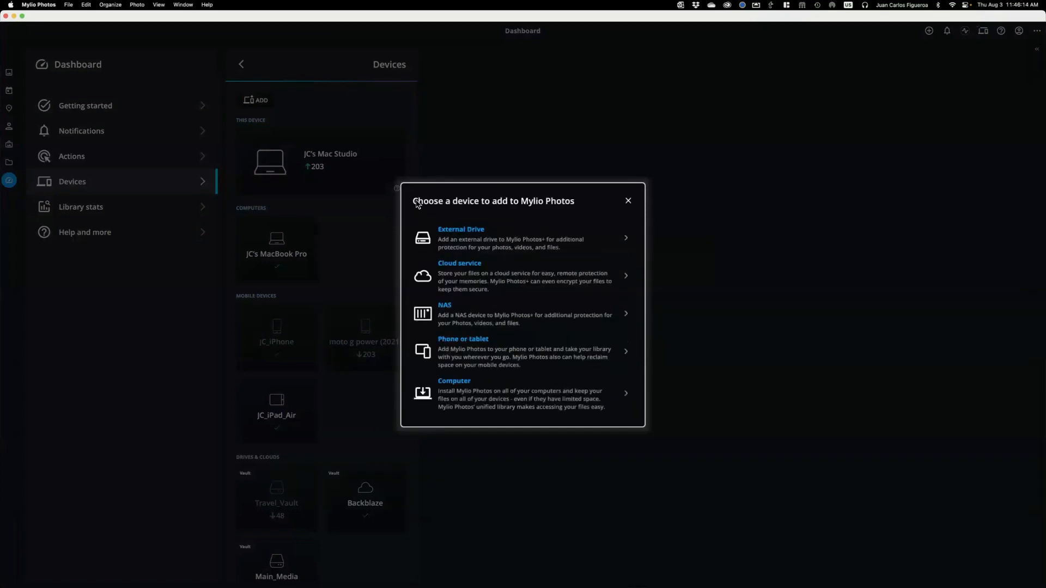
click(628, 201)
Examine the linked folder details of Android Photos on the Mac Studio device
scroll(393, 275, down, 1)
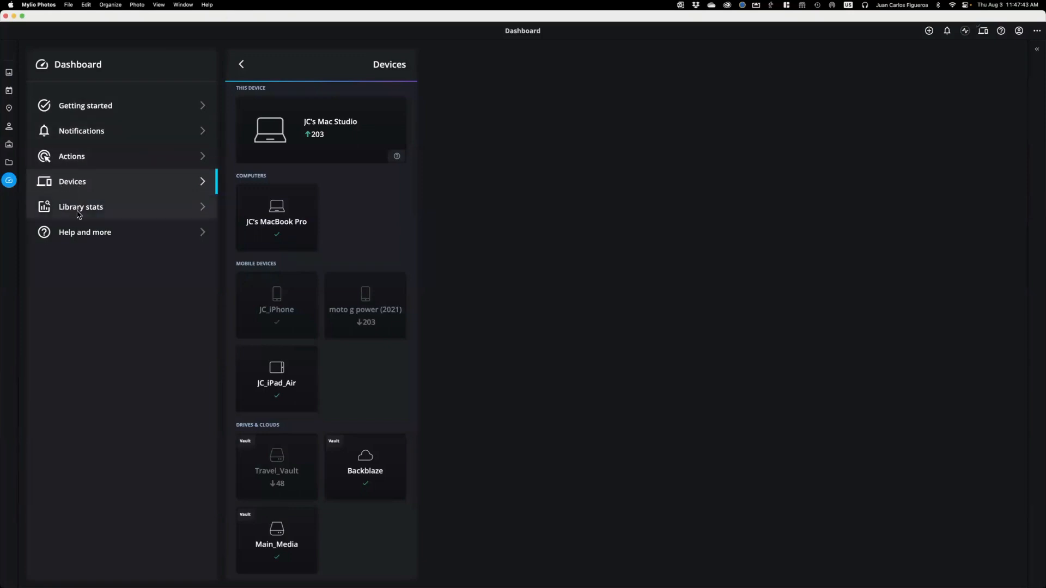
click(283, 152)
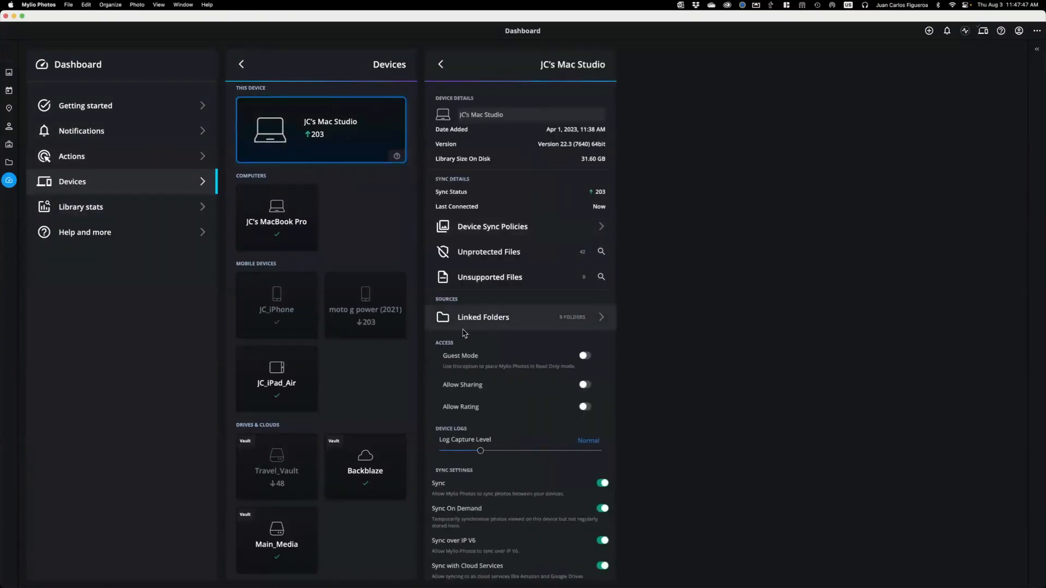
click(490, 322)
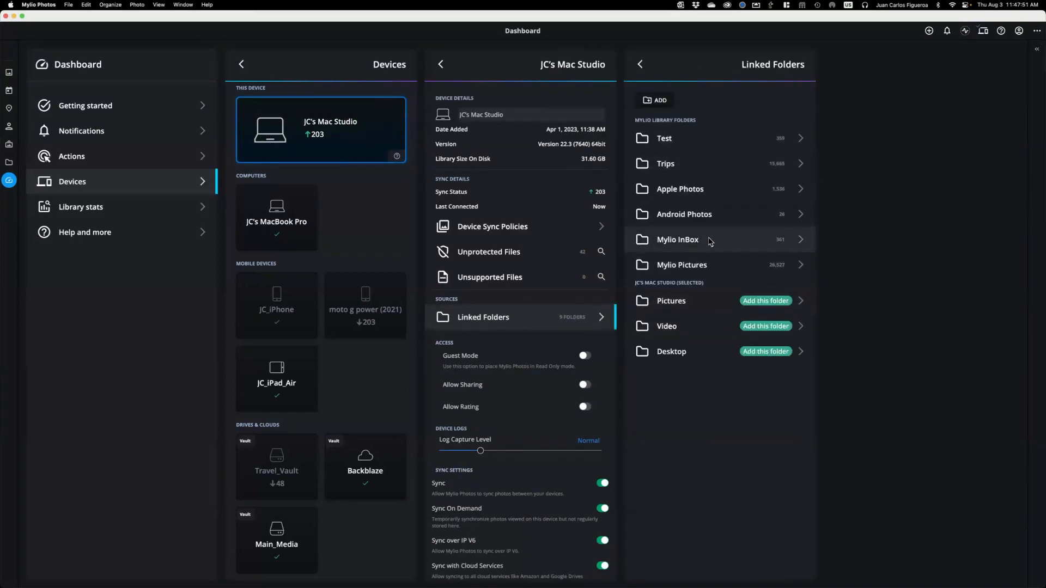
click(703, 218)
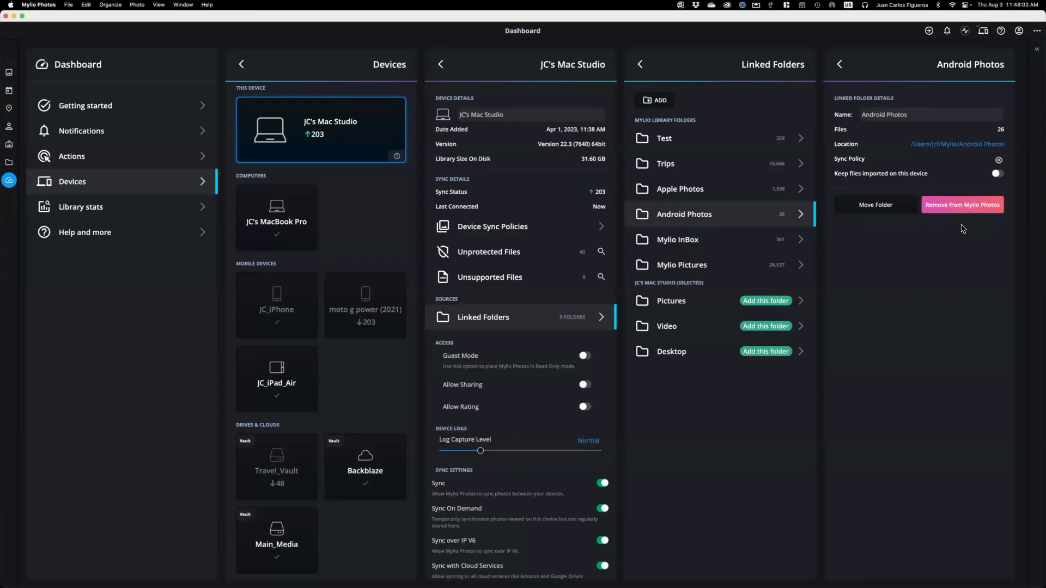
Go to the Apple Photos folder and review the available actions for the JC_iPhone Library folder without applying any
click(9, 162)
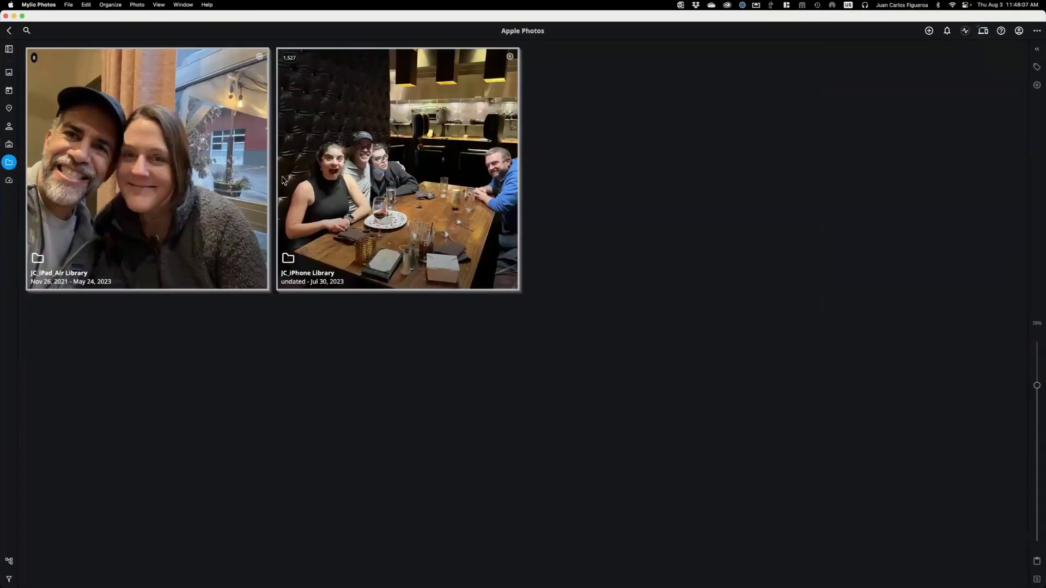
right_click(365, 161)
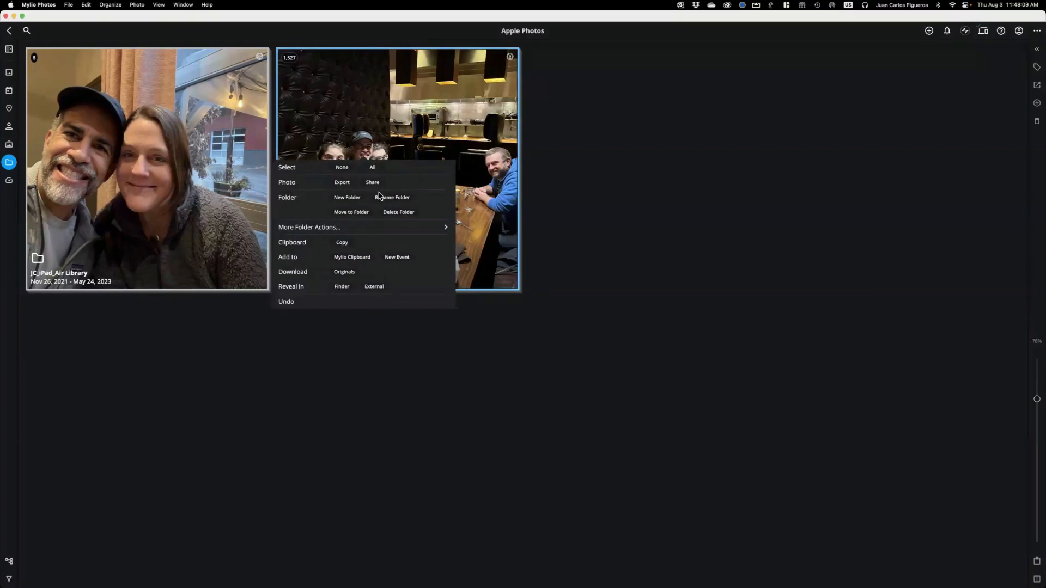
click(660, 341)
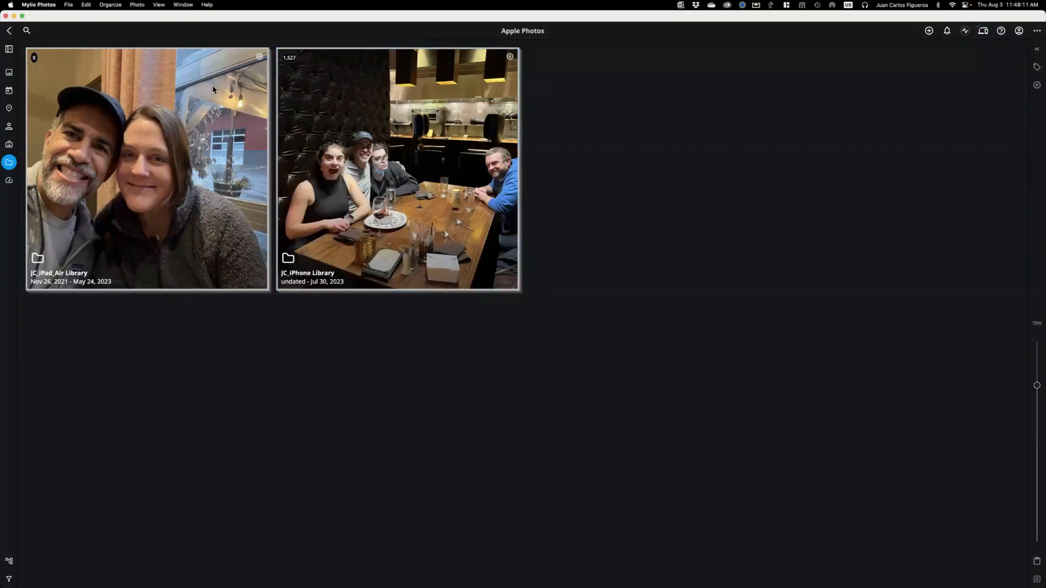
right_click(348, 136)
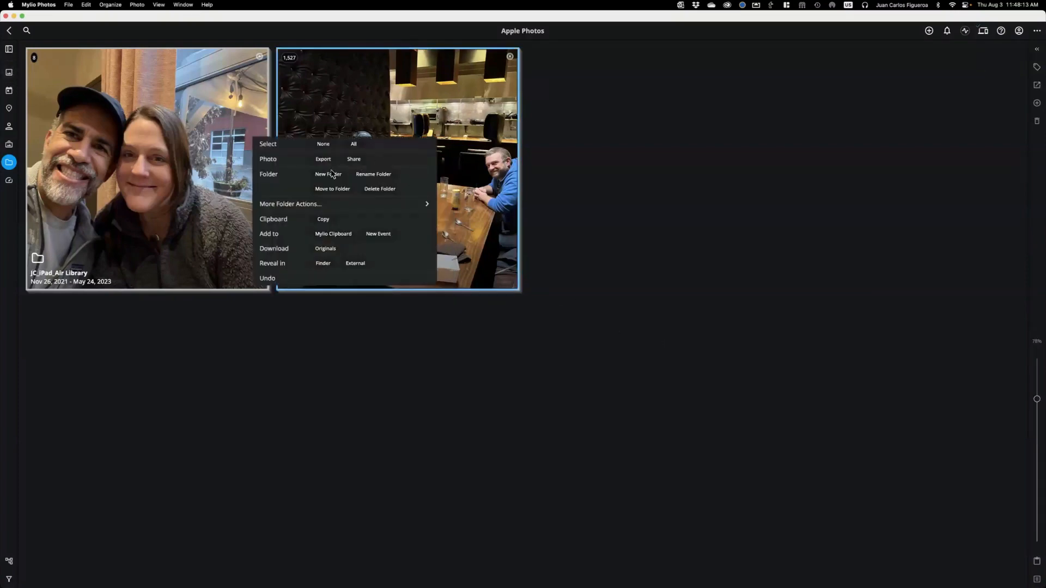
click(643, 201)
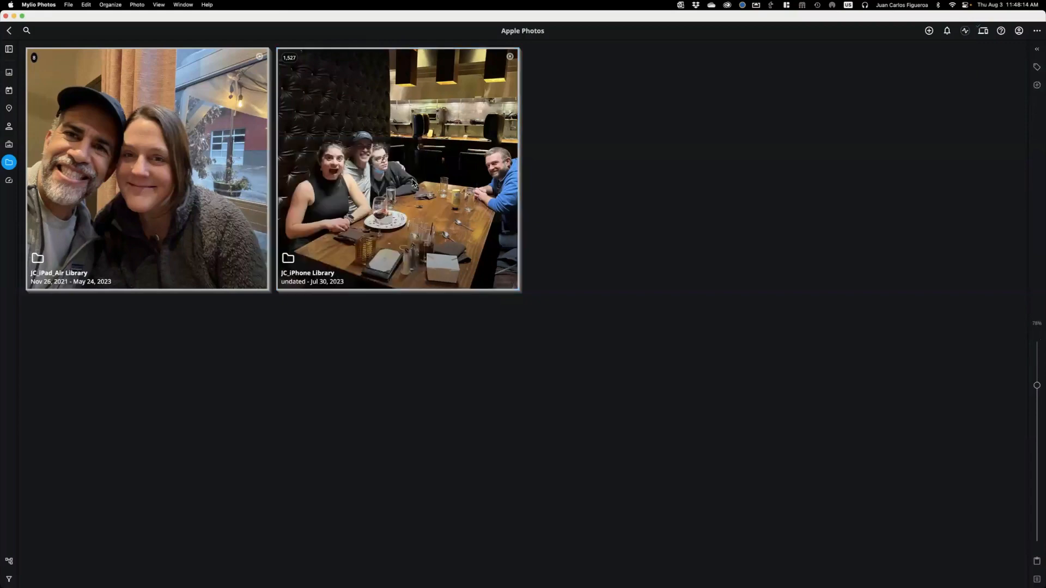
Open the Contact Support web form from the help options, view the support pages in Safari, and return to Mylio Photos
click(9, 180)
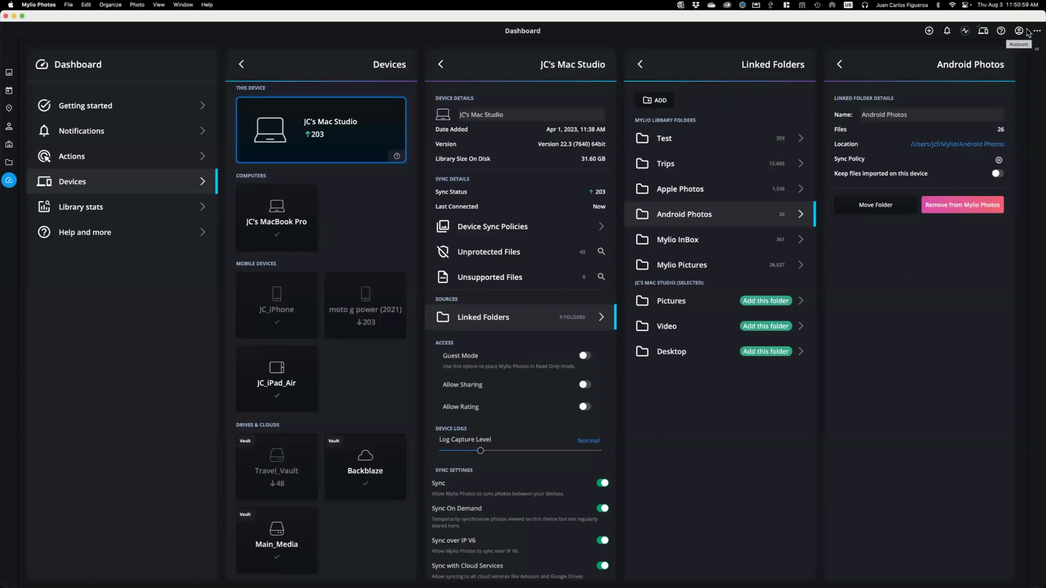
click(207, 5)
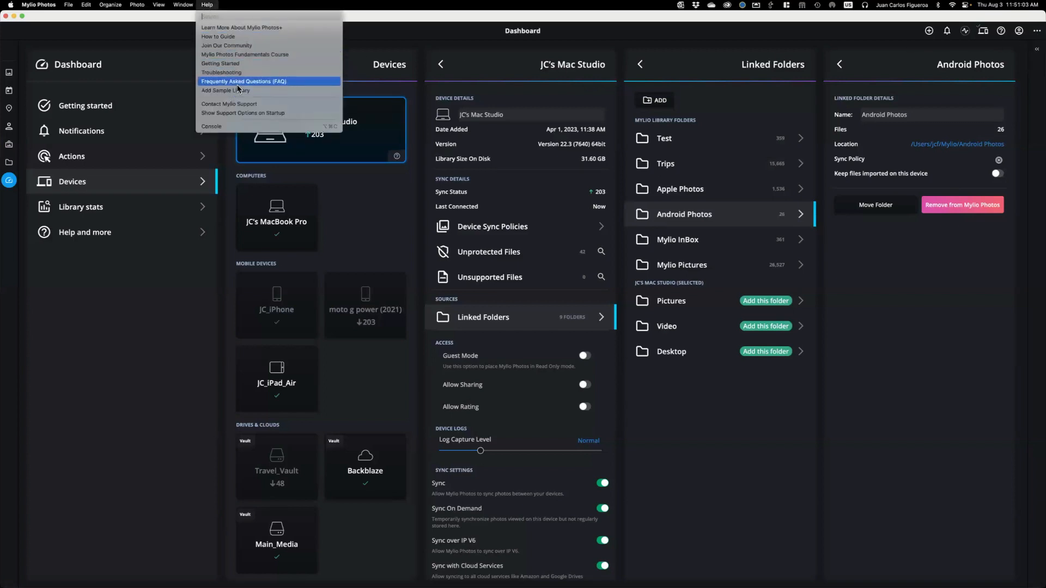
click(241, 104)
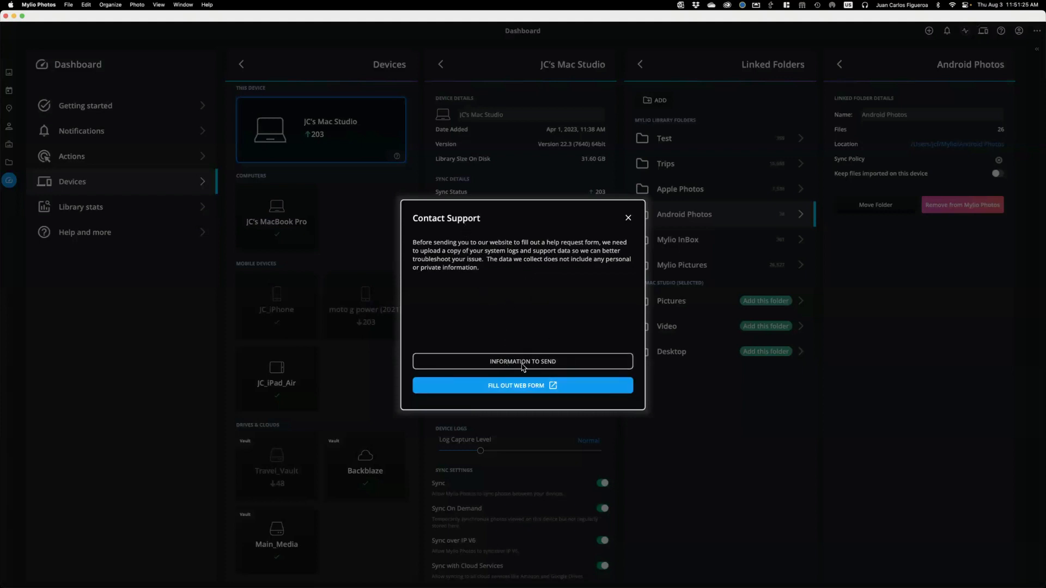
click(516, 385)
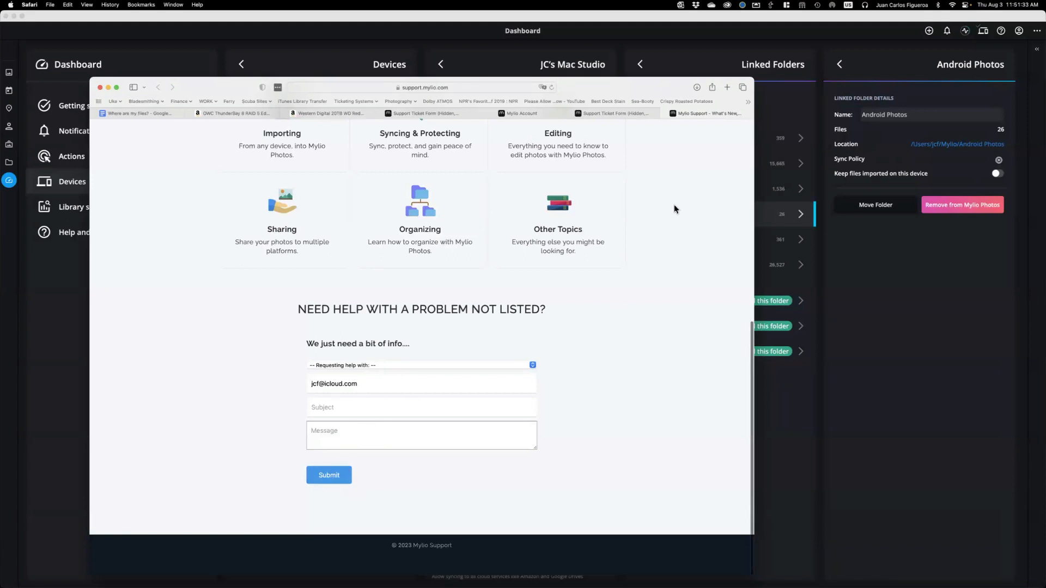
click(665, 113)
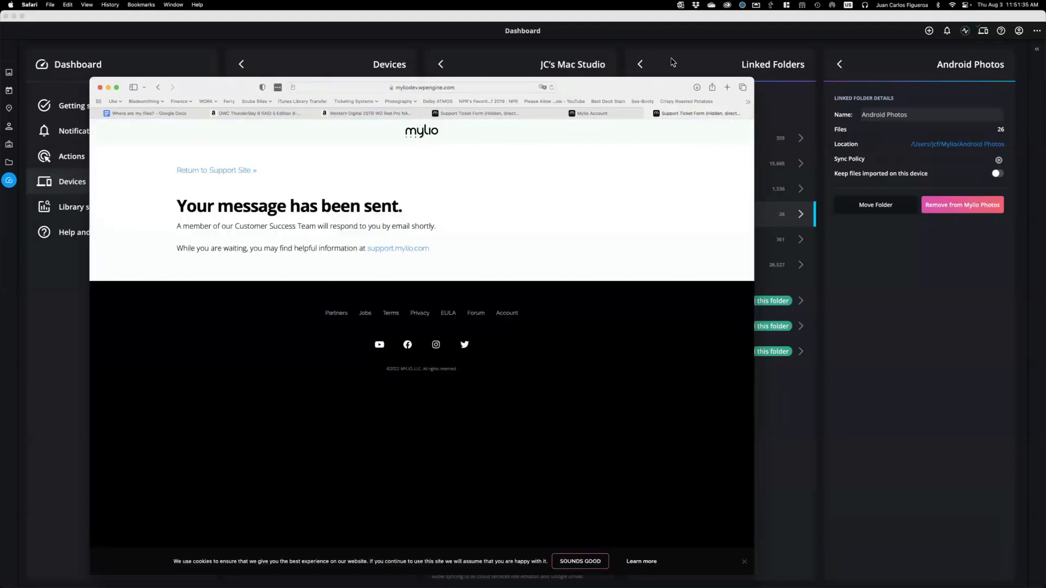
click(671, 59)
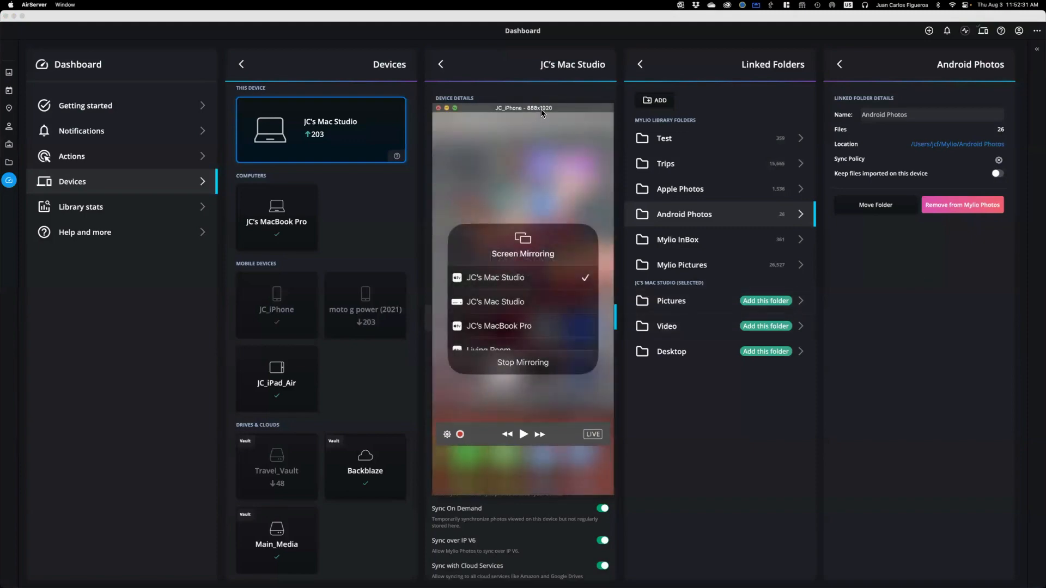
Move and enlarge the mirrored JC_iPhone window and examine the option to free up space in the phone's Mylio Photos settings
drag(538, 110, 425, 44)
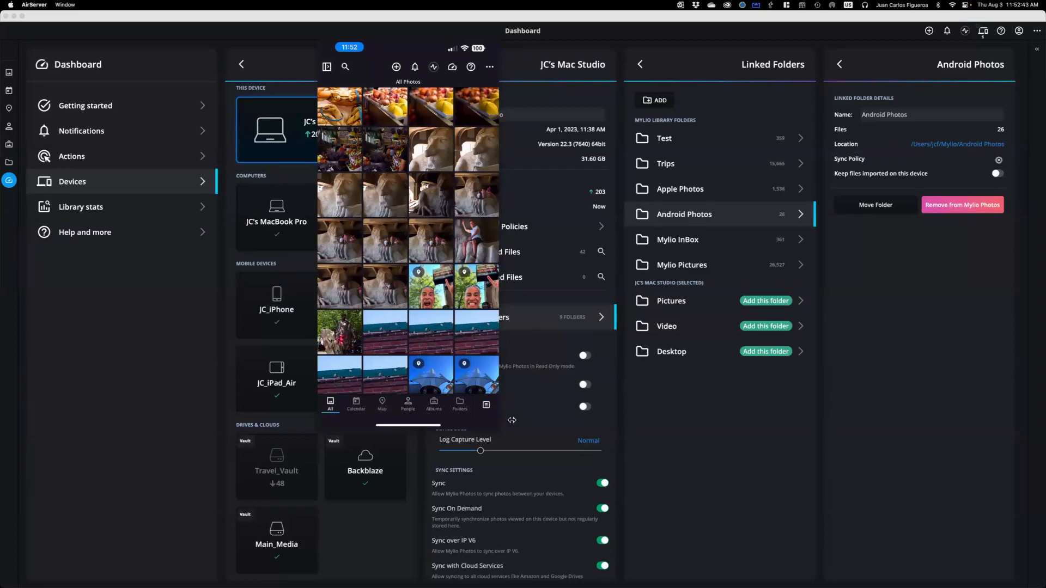
drag(498, 408, 621, 493)
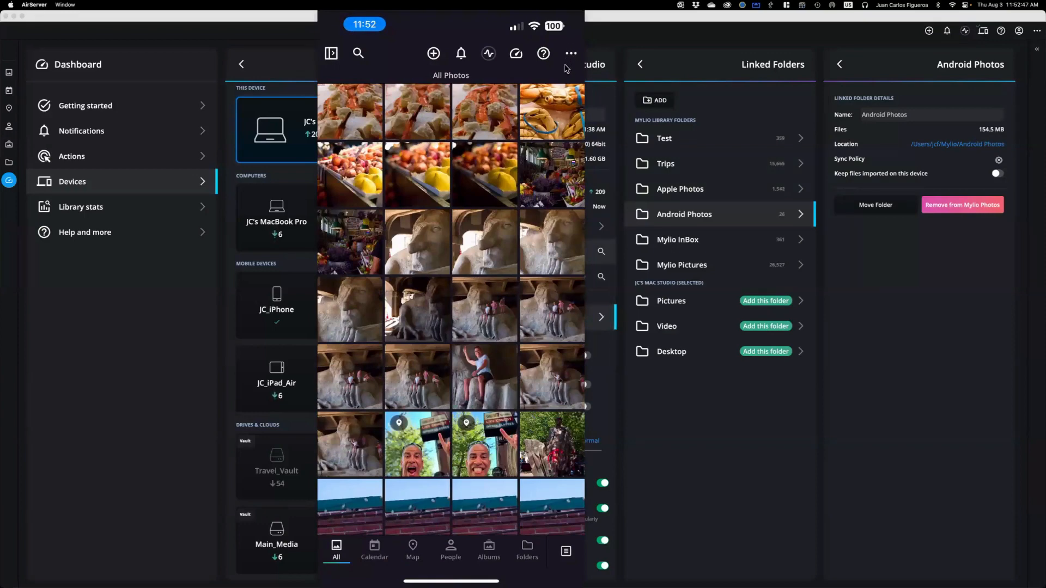
click(570, 55)
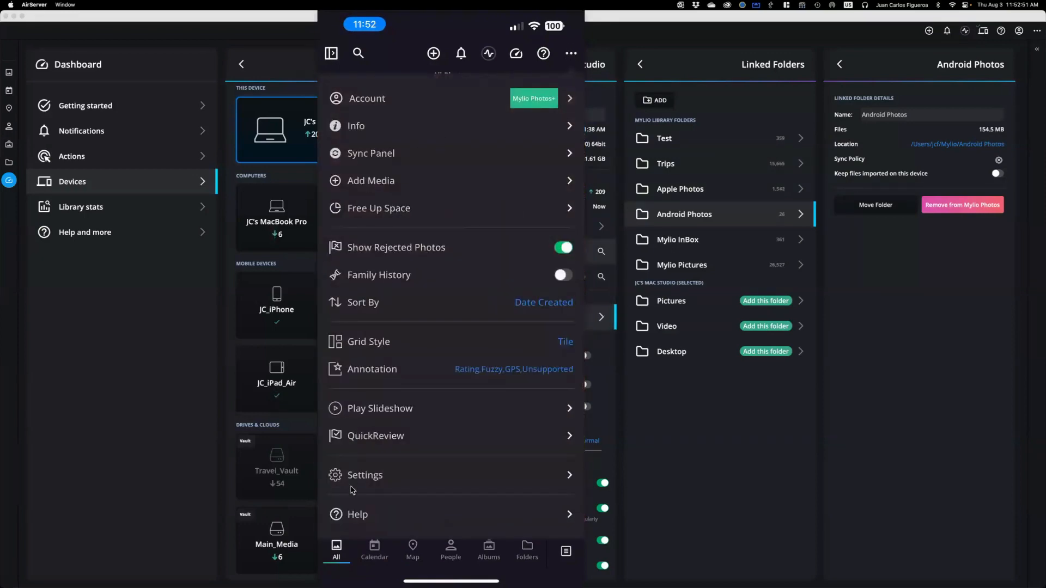
click(365, 476)
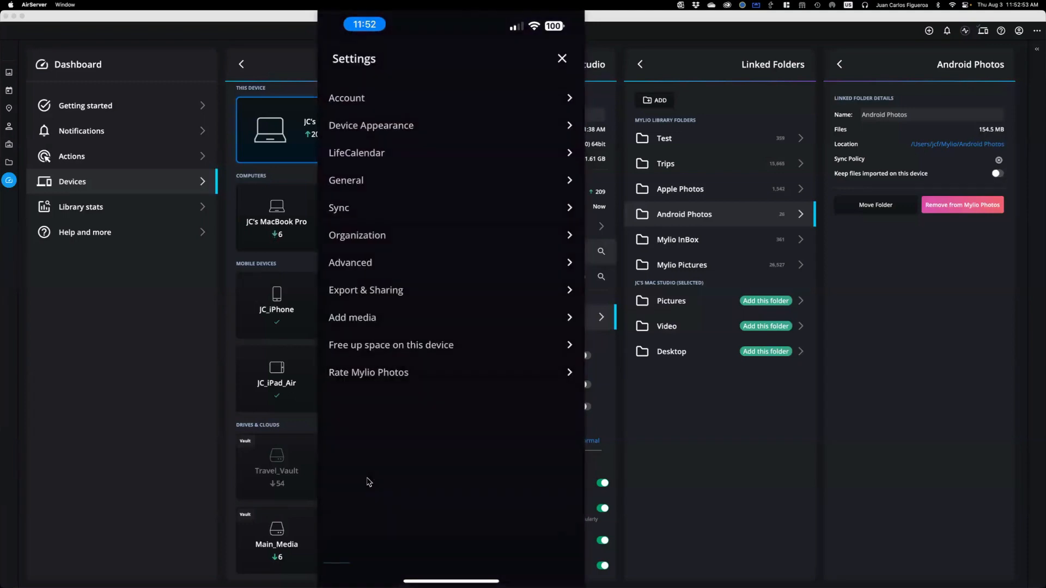
click(449, 353)
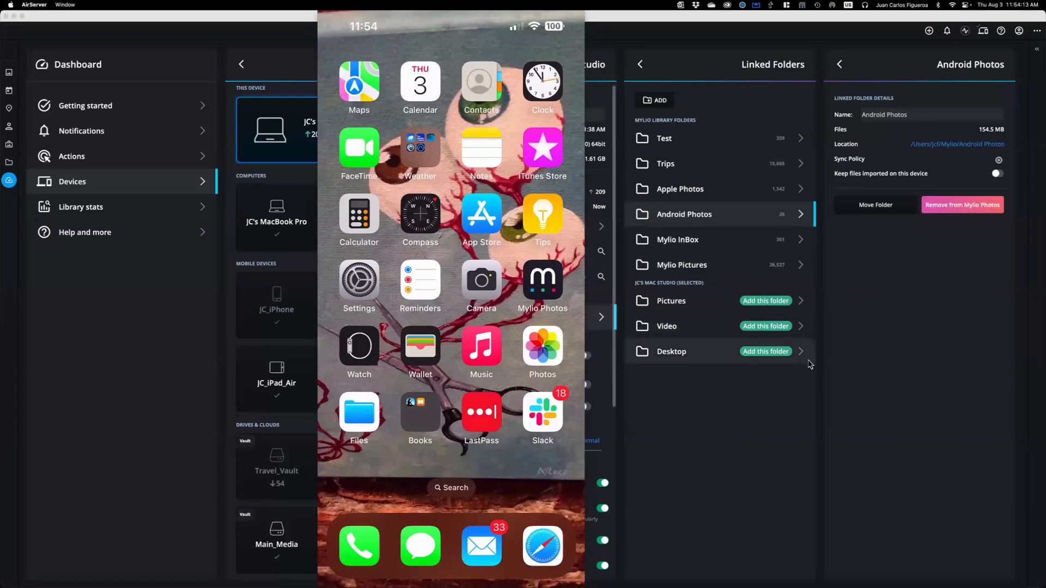
click(863, 369)
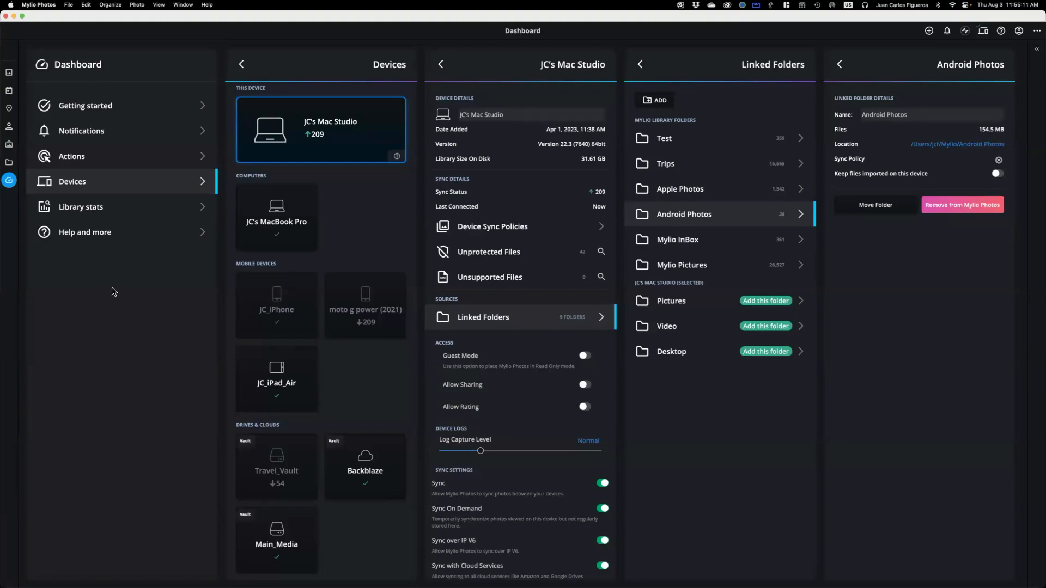
Examine the photo calendar year by year, from the 2020s back through the decades to the 1940s
click(9, 91)
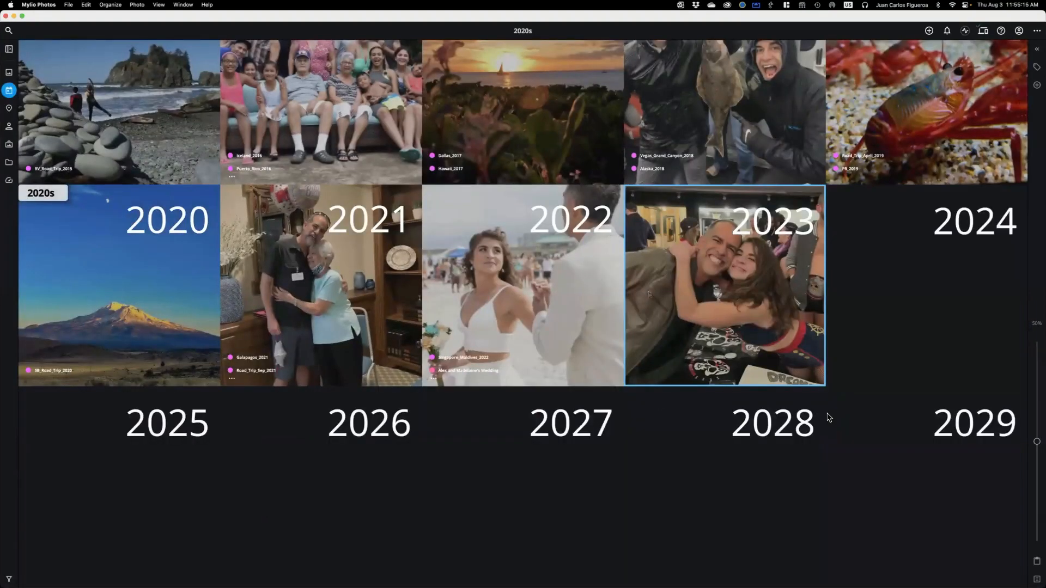
scroll(828, 418, up, 2)
scroll(828, 418, up, 3)
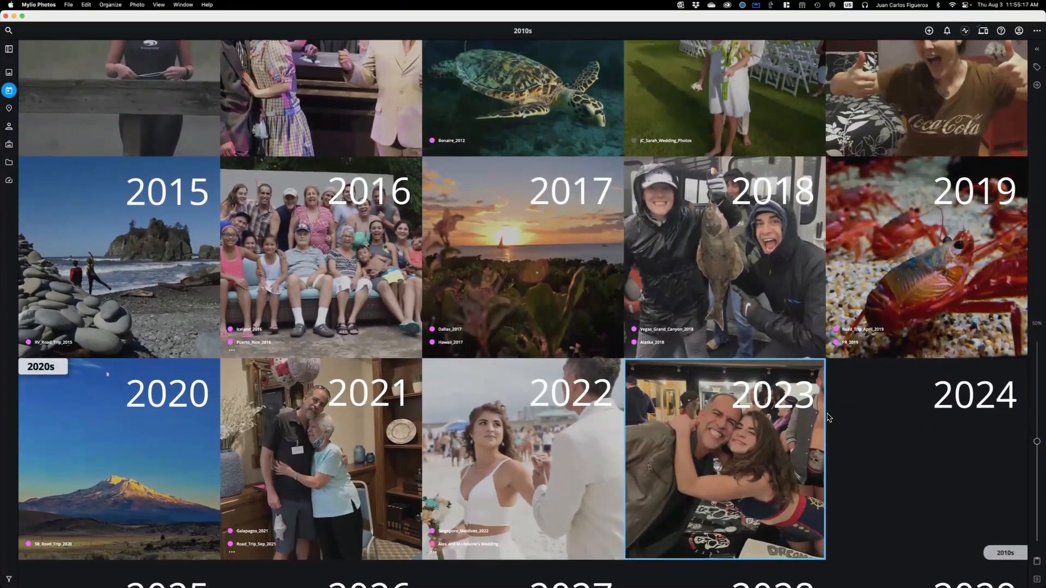
scroll(827, 418, up, 2)
scroll(827, 418, down, 2)
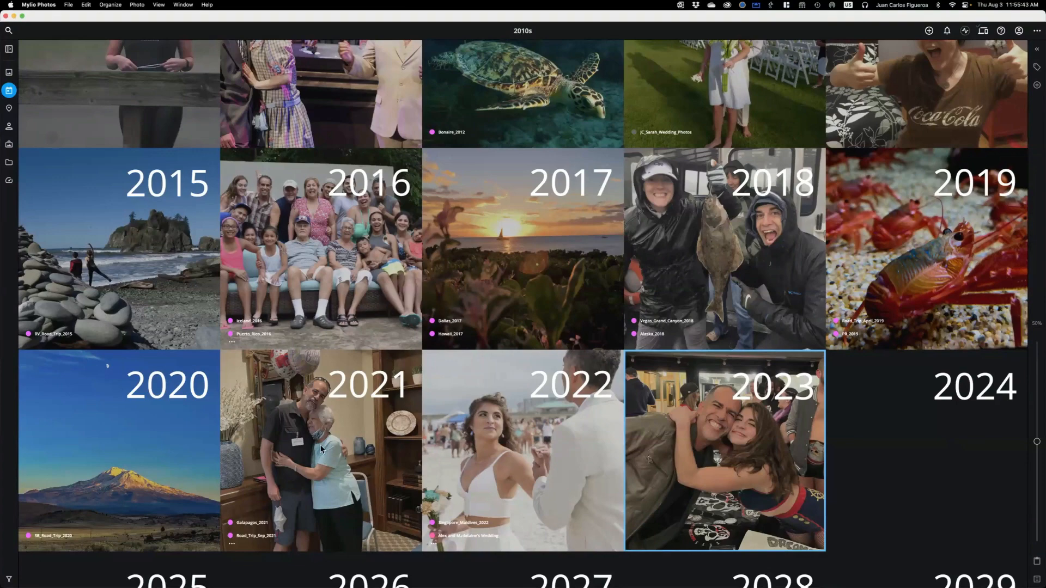
scroll(553, 338, up, 2)
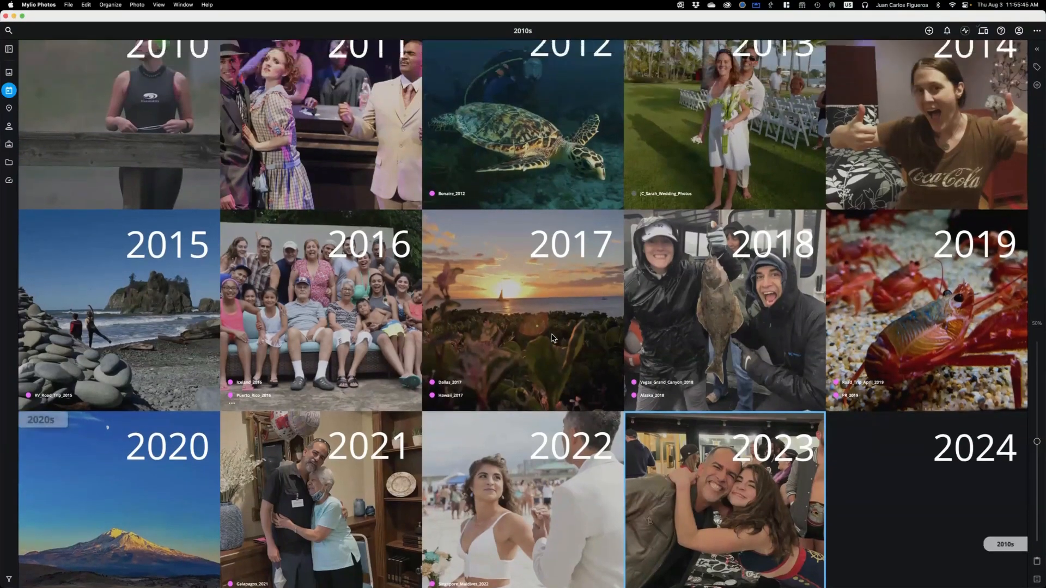
scroll(553, 338, up, 10)
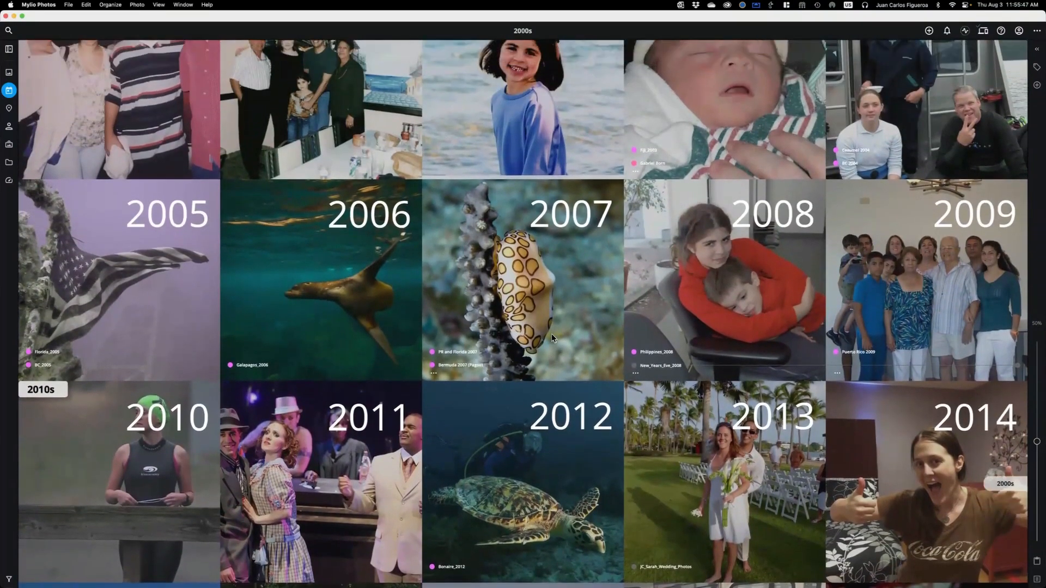
scroll(551, 333, up, 3)
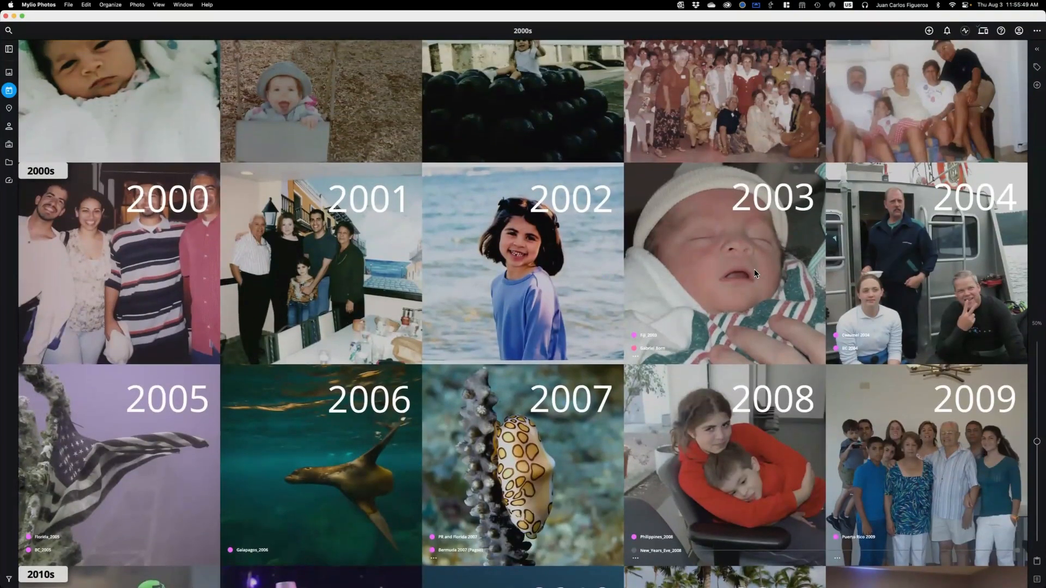
scroll(754, 269, up, 8)
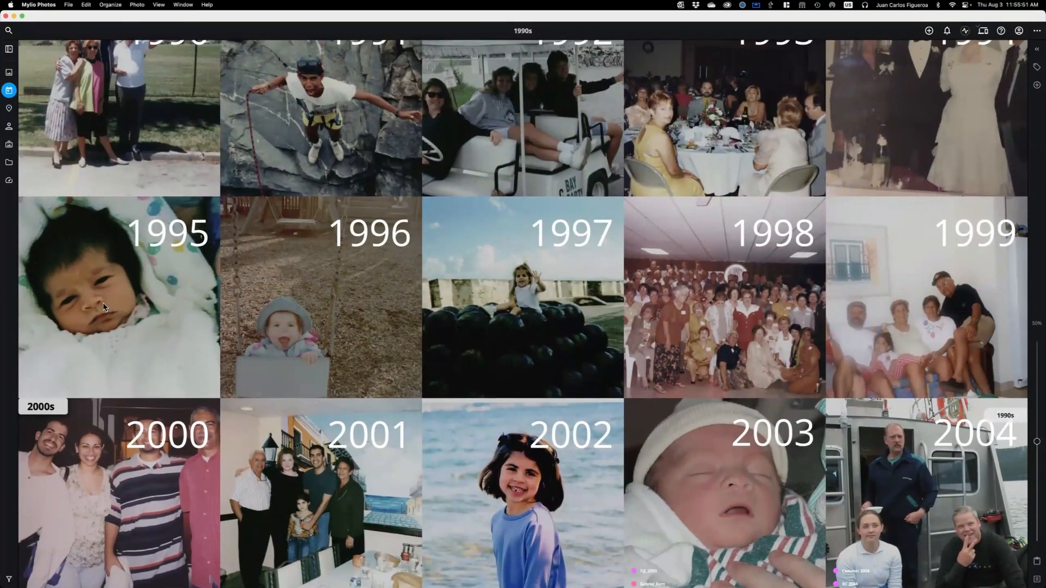
scroll(144, 287, down, 15)
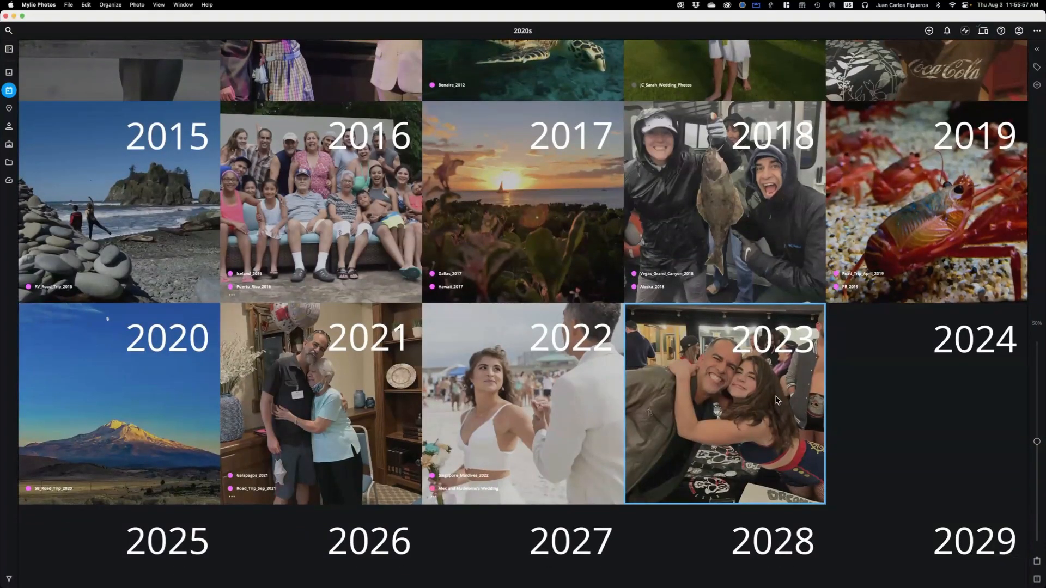
scroll(755, 403, up, 8)
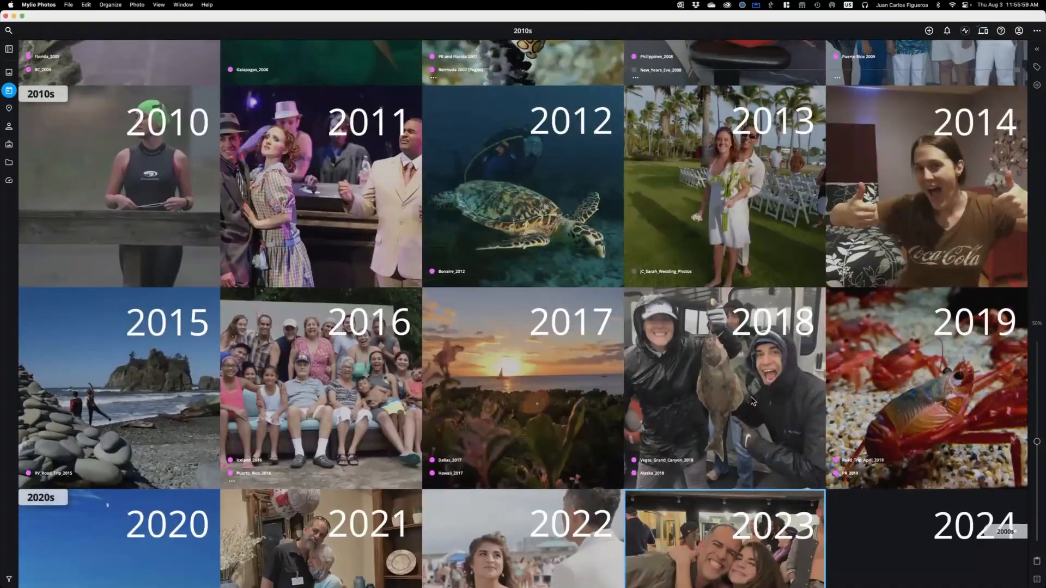
scroll(752, 399, up, 15)
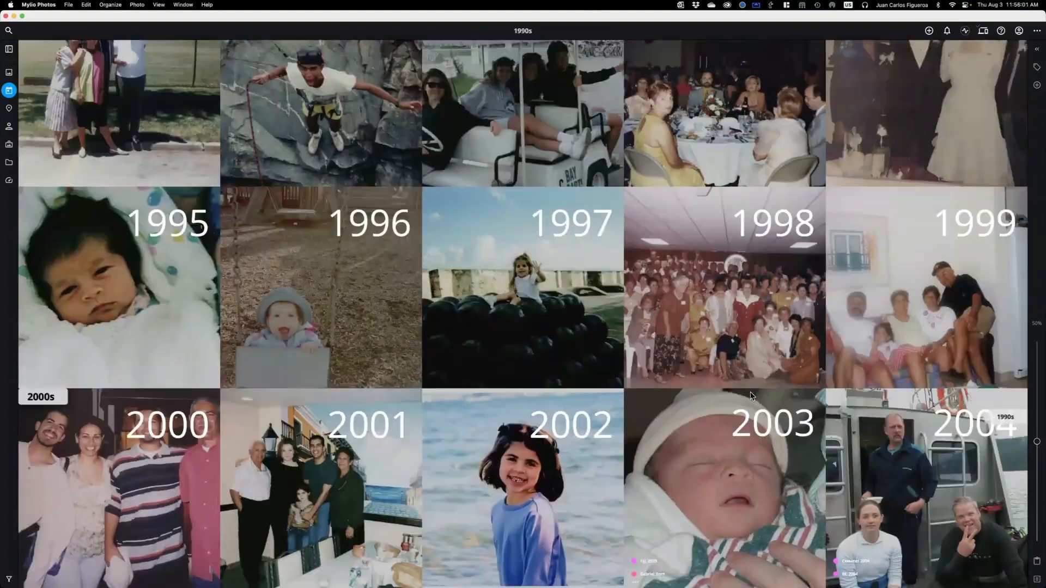
scroll(493, 319, up, 8)
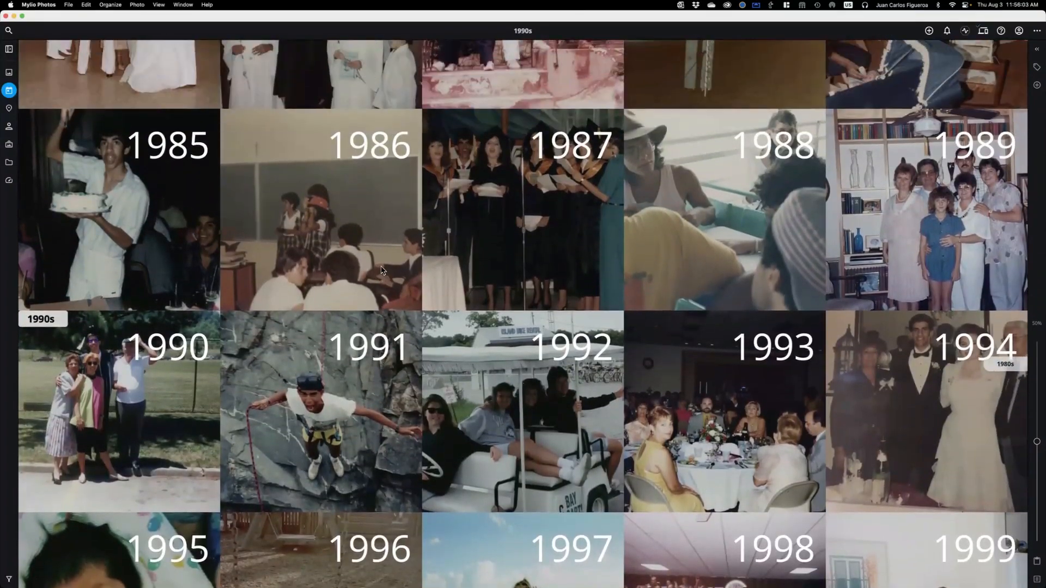
scroll(823, 299, up, 5)
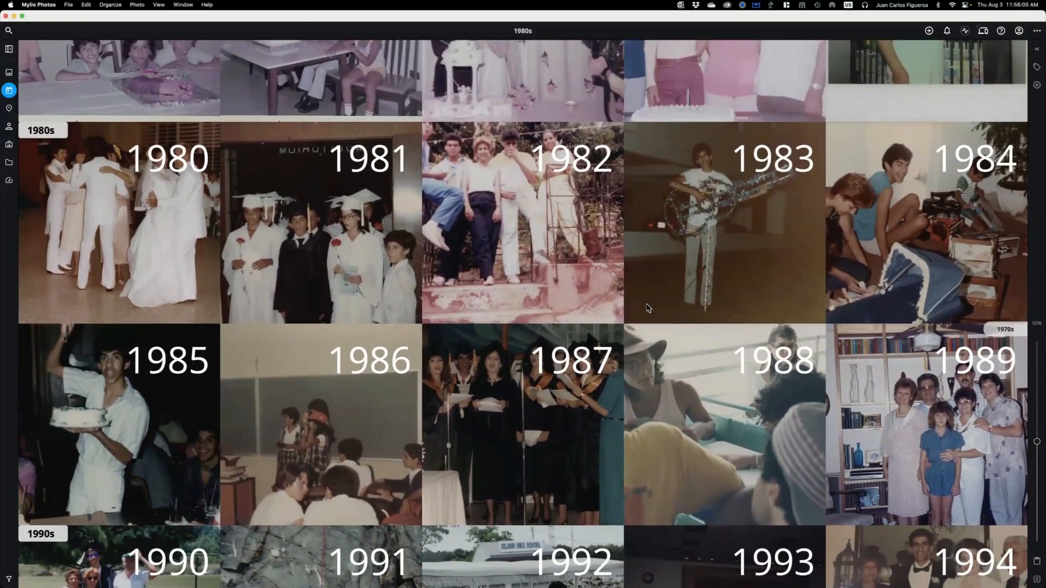
scroll(638, 307, up, 5)
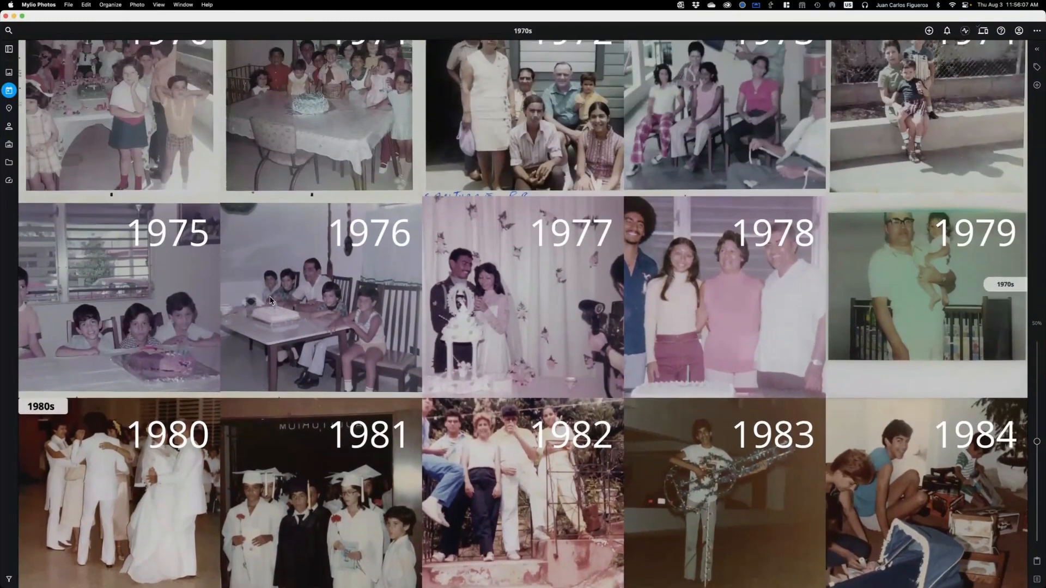
scroll(626, 298, up, 5)
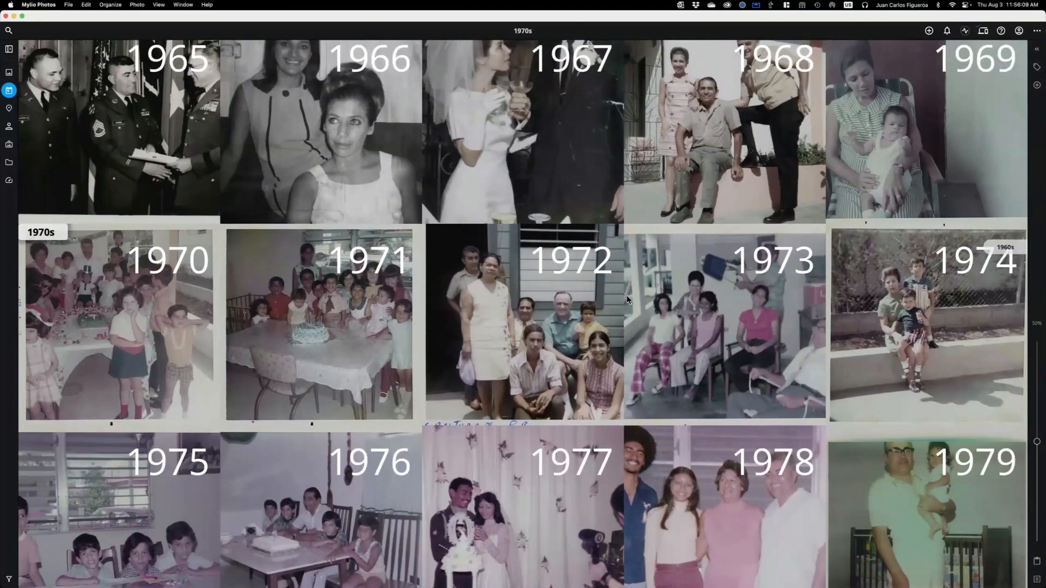
scroll(661, 308, up, 5)
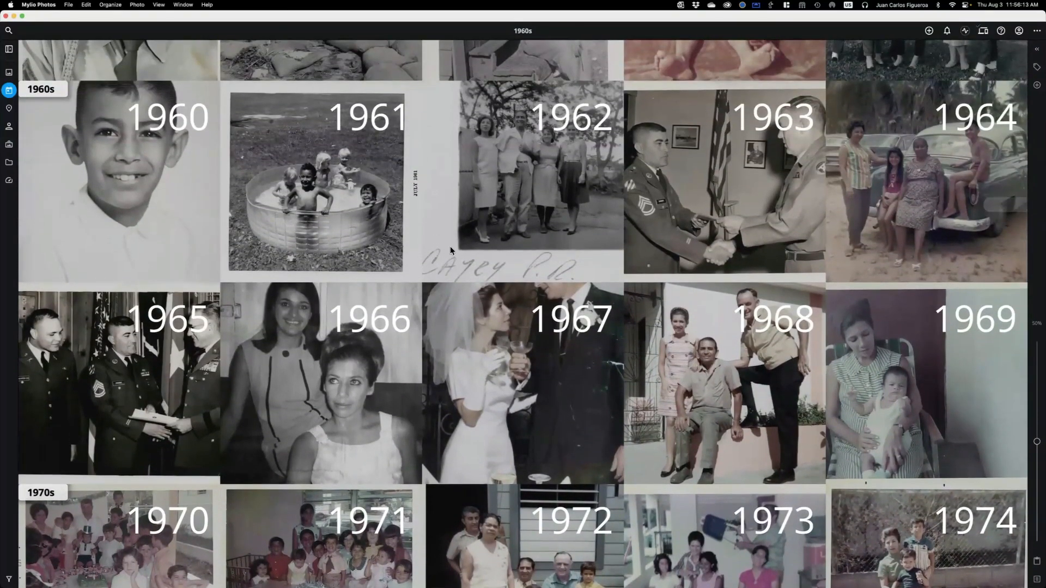
scroll(773, 217, up, 4)
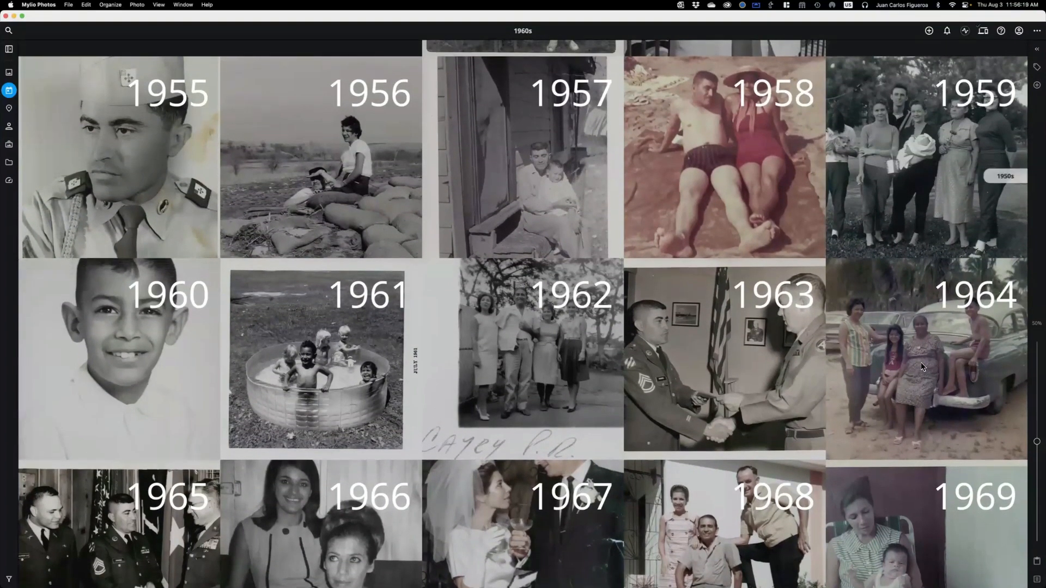
scroll(919, 373, up, 3)
scroll(879, 360, up, 3)
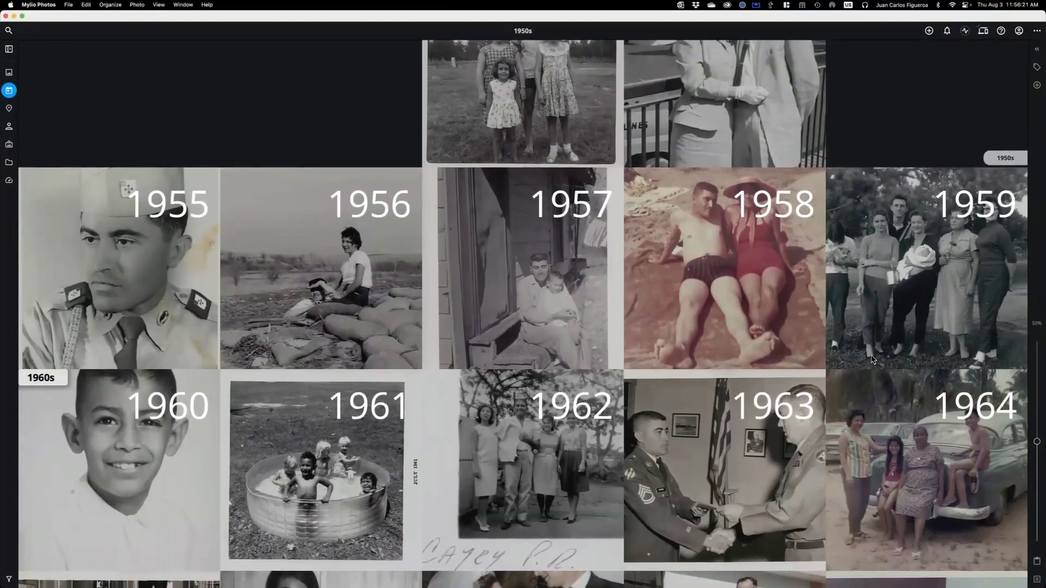
scroll(734, 180, up, 10)
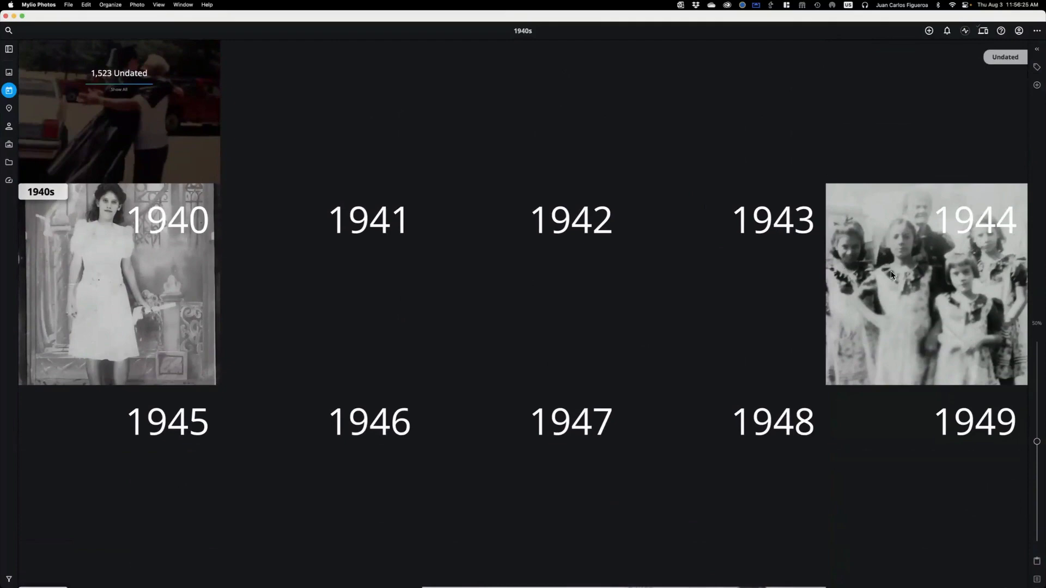
Open the photo dated June 23, 1944 from the calendar and view it full size
click(992, 287)
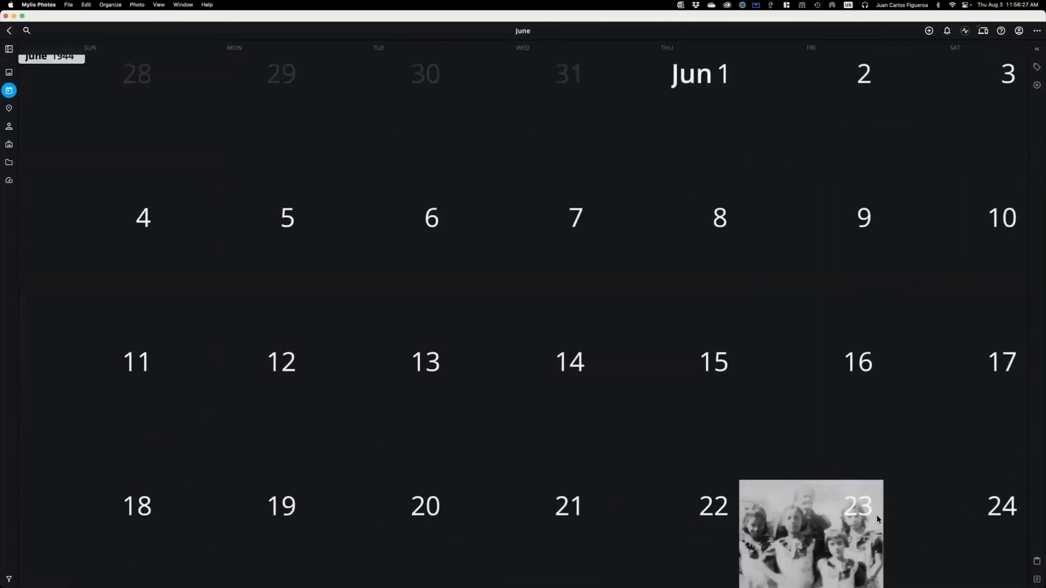
click(814, 529)
click(96, 120)
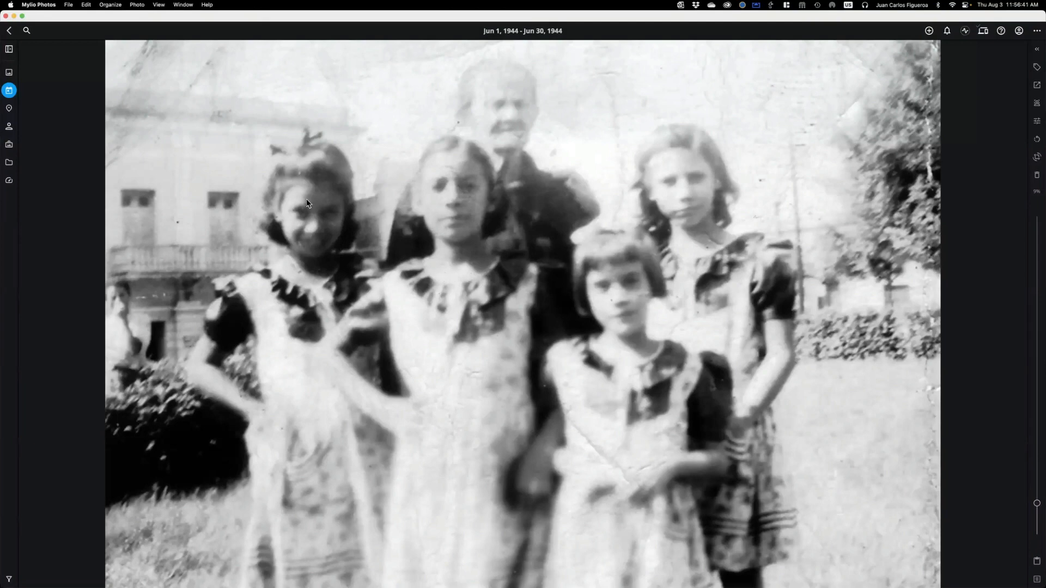
Check the Dashboard, return to the calendar's decade overview, and browse to the 1950s
click(9, 180)
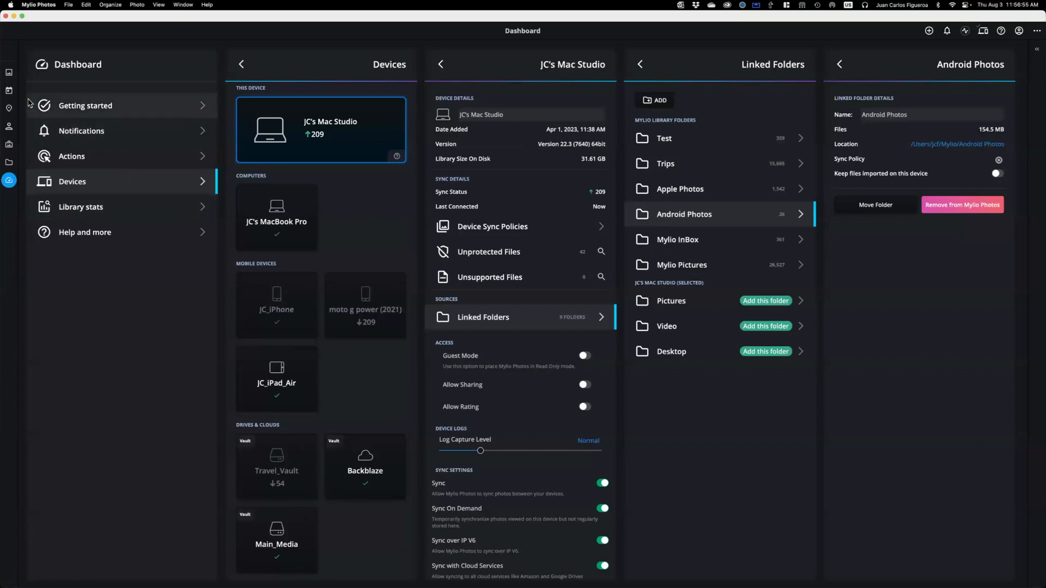
click(10, 91)
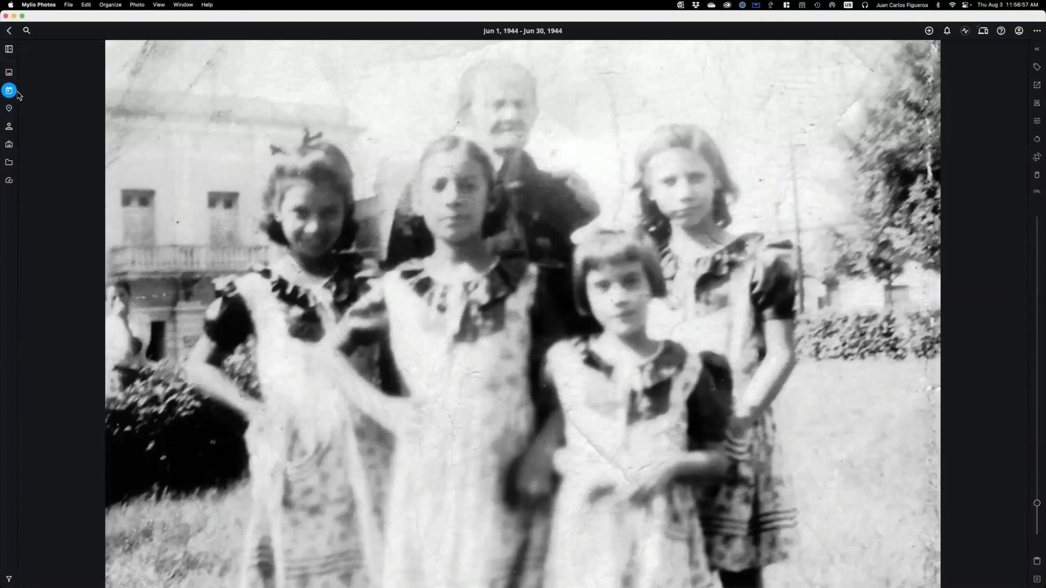
click(9, 91)
scroll(355, 269, down, 10)
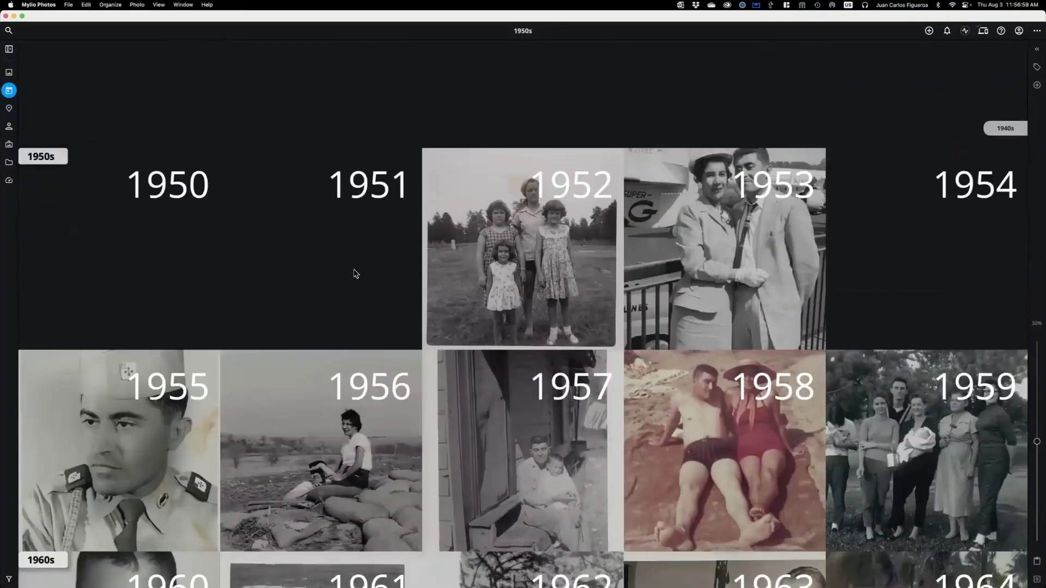
Examine the photo calendar year by year, from the 1950s forward through the decades to the 2000s
scroll(354, 274, down, 10)
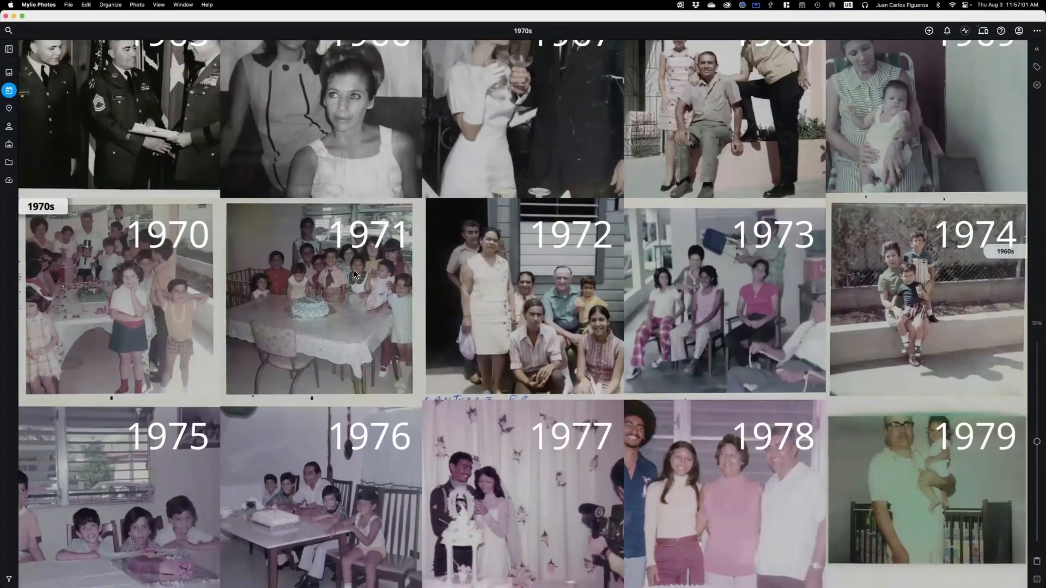
scroll(355, 280, down, 4)
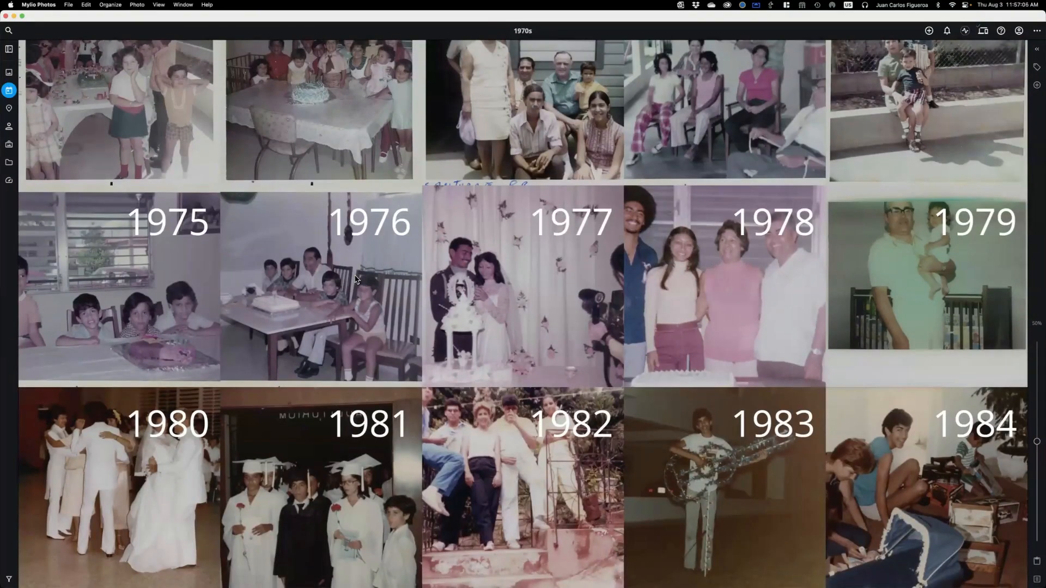
scroll(355, 279, down, 5)
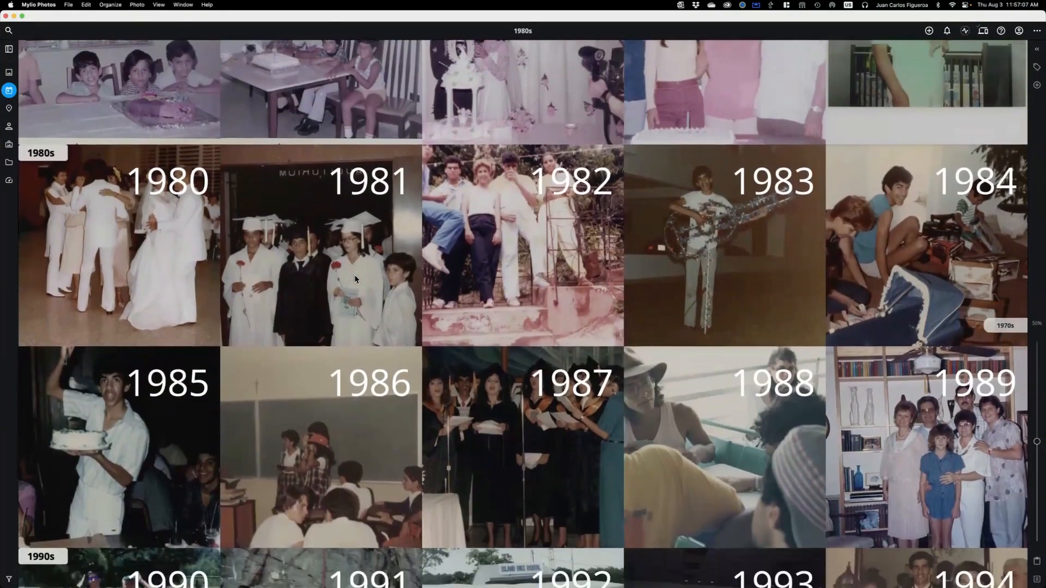
scroll(355, 279, down, 7)
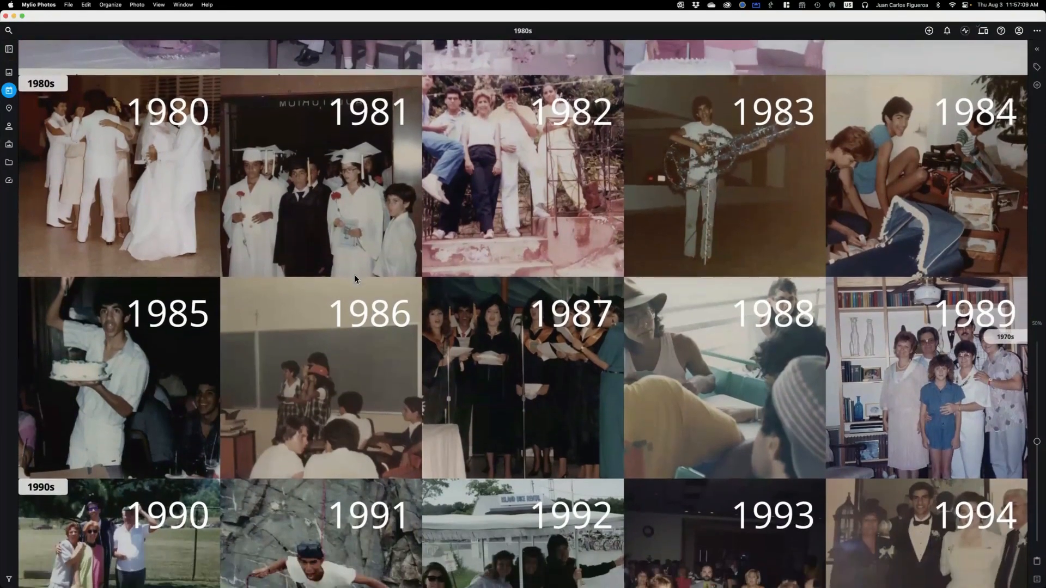
scroll(355, 280, down, 5)
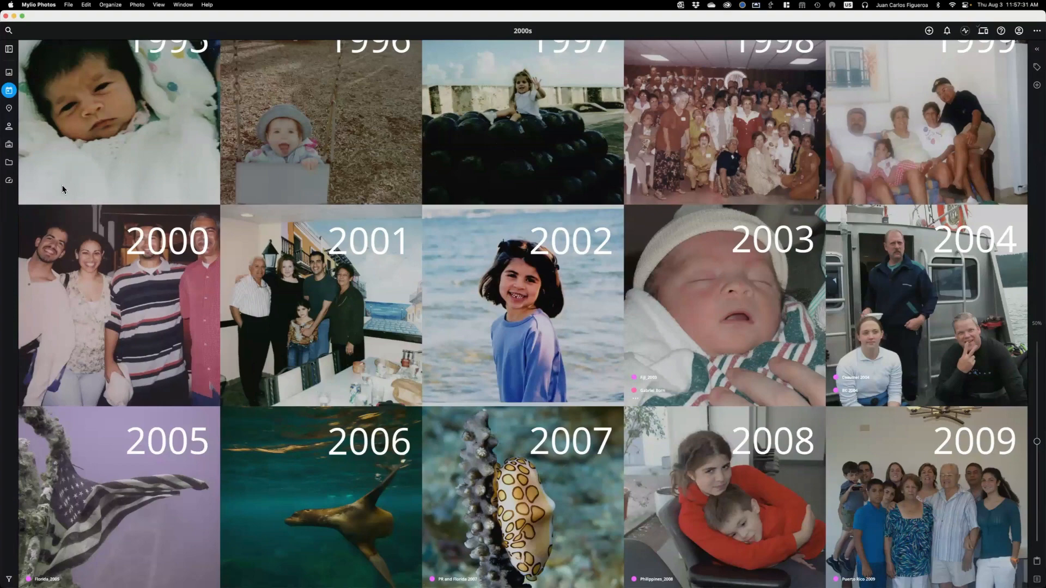
Open the Scans folder inside the Mylio Pictures folder of the library
click(10, 163)
click(10, 163)
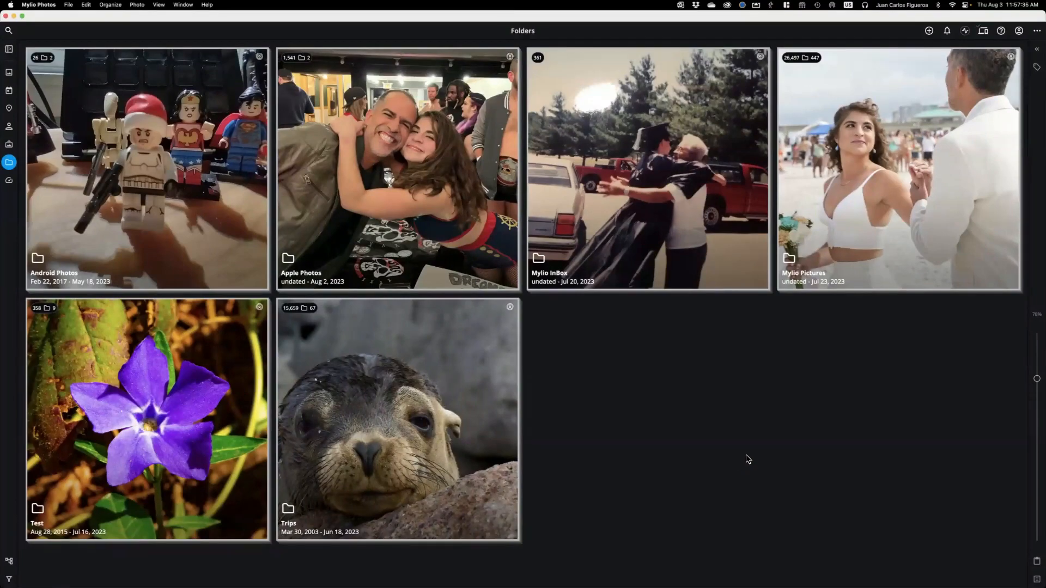
click(908, 211)
scroll(610, 348, down, 10)
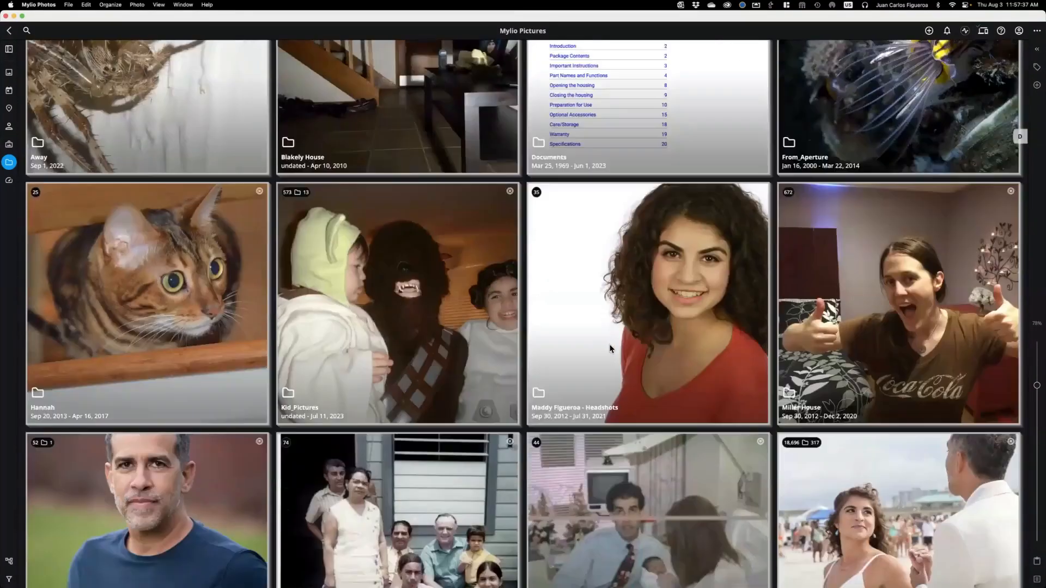
scroll(607, 339, down, 5)
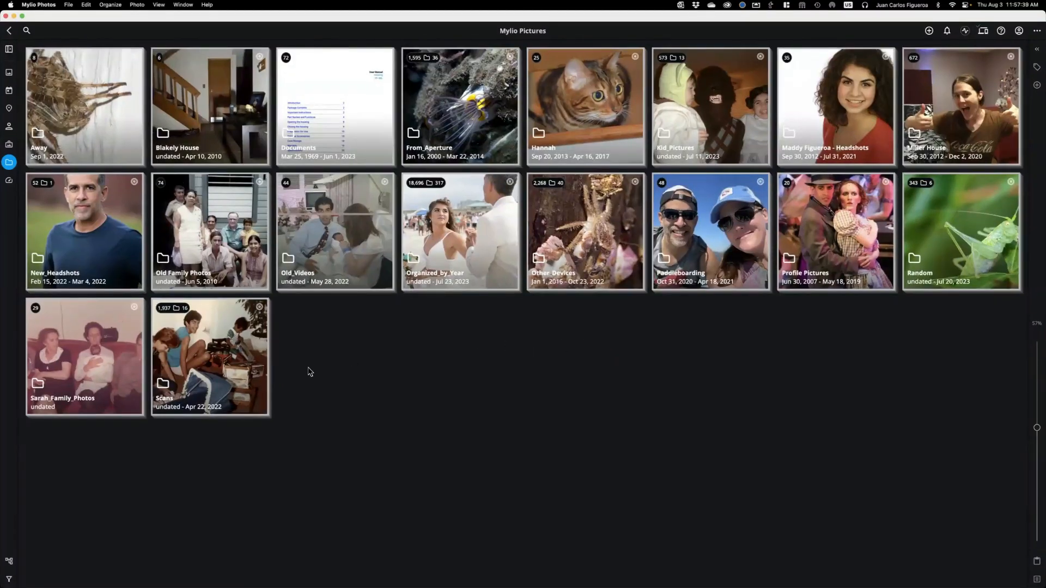
click(185, 362)
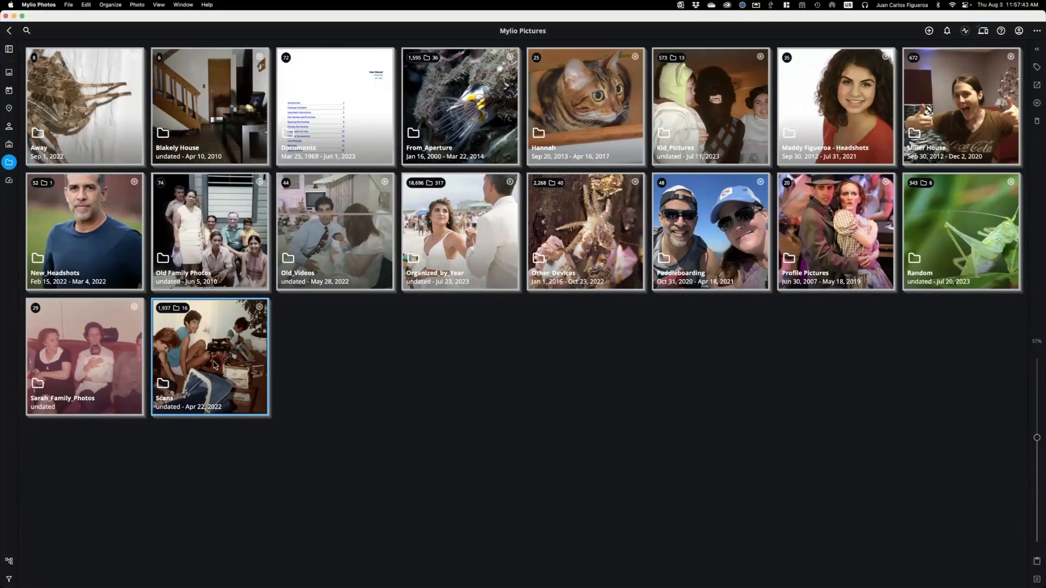
double_click(215, 366)
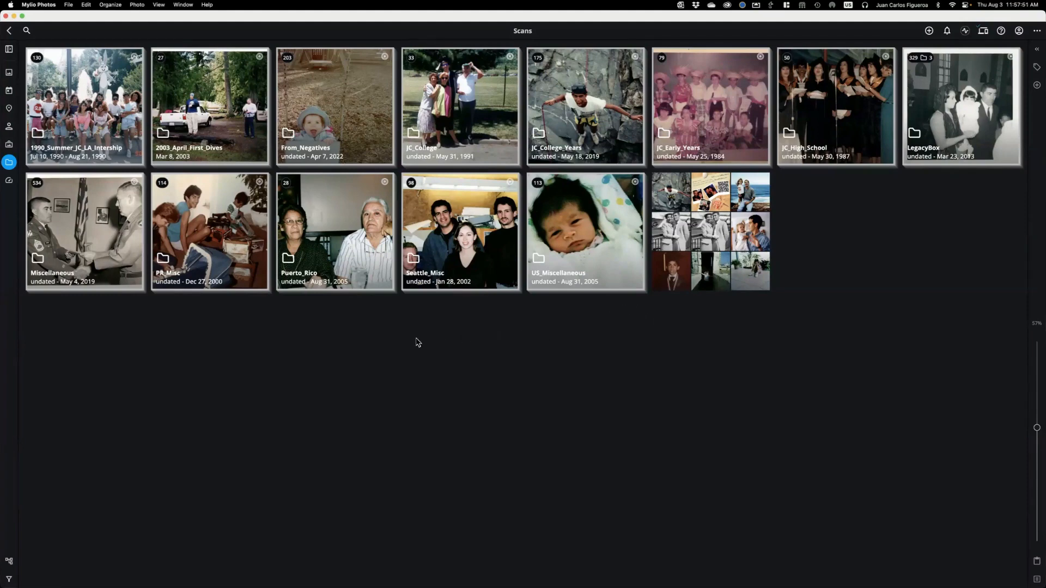
Show the loose photos of the Scans folder and view the one dated Feb 22, 1970 full size
click(959, 104)
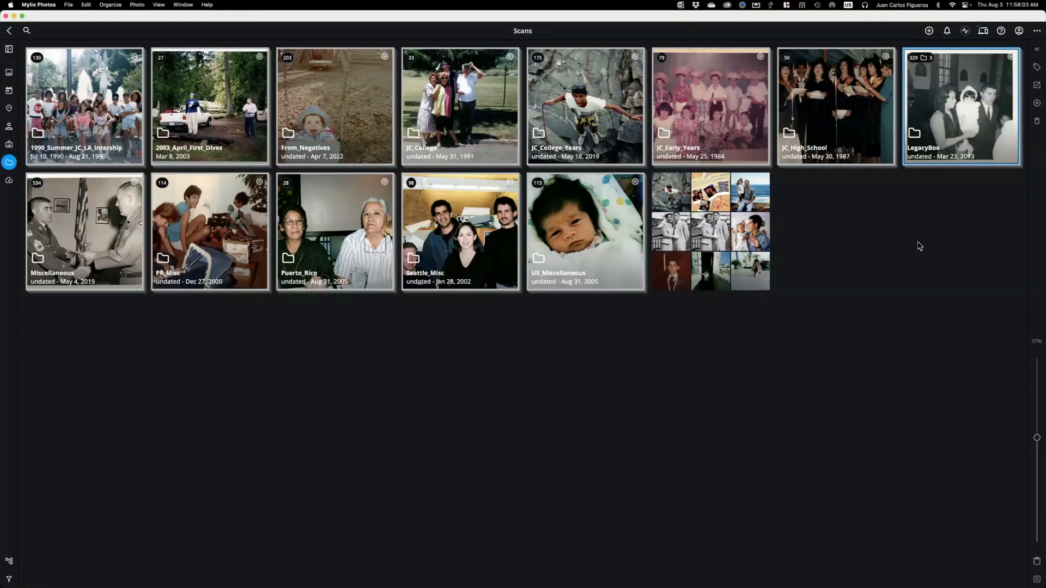
double_click(687, 229)
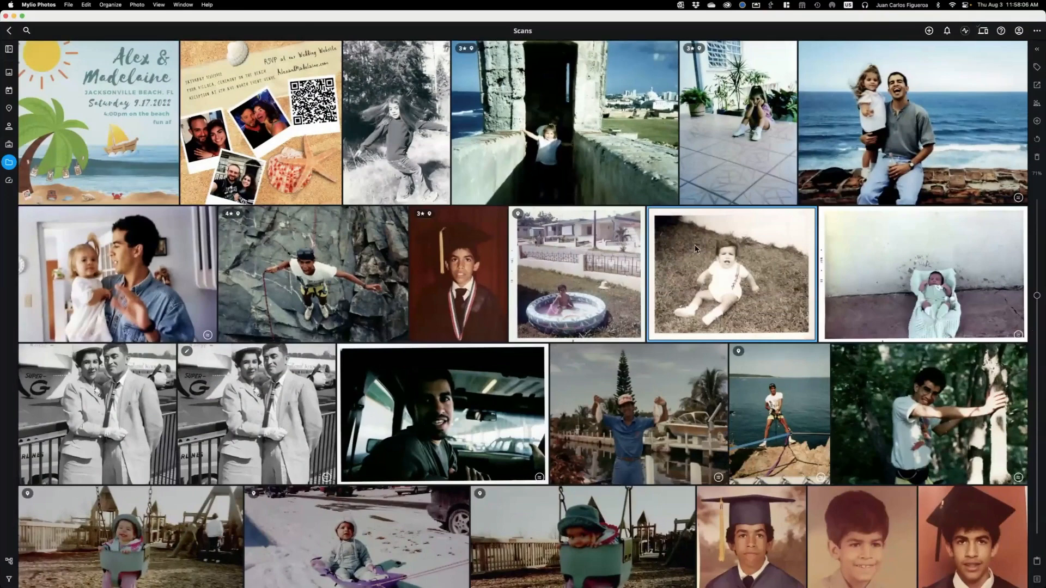
double_click(726, 263)
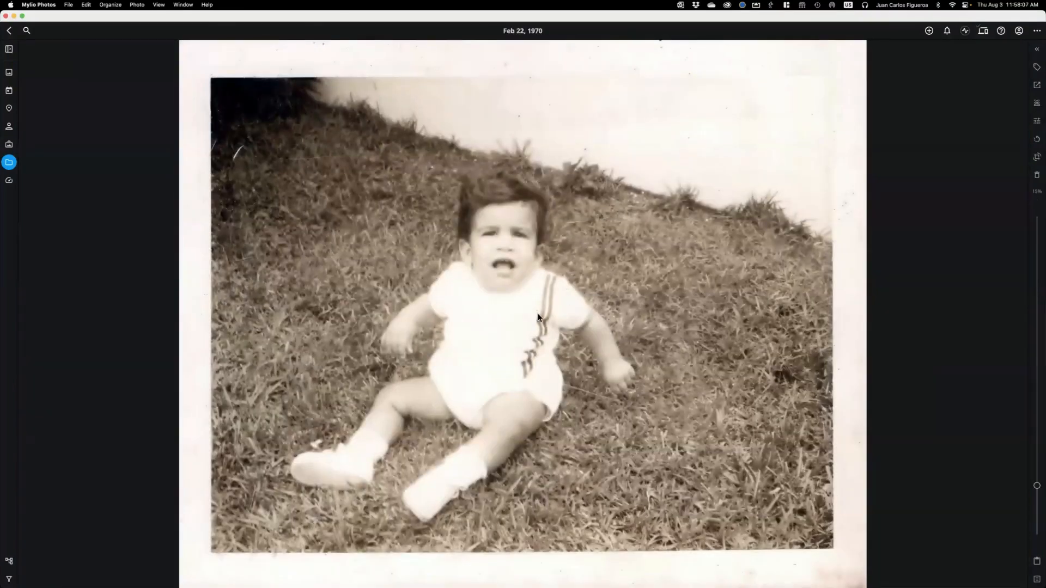
Show the photo's information and examine the available Date Created formats, from Timestamp through Decade and Undated
click(1036, 51)
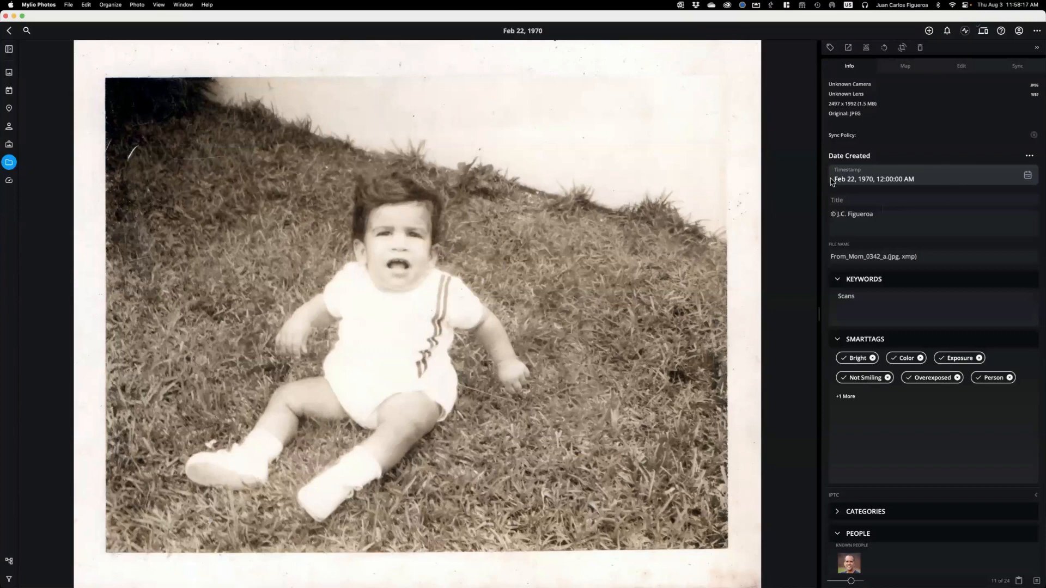
click(858, 183)
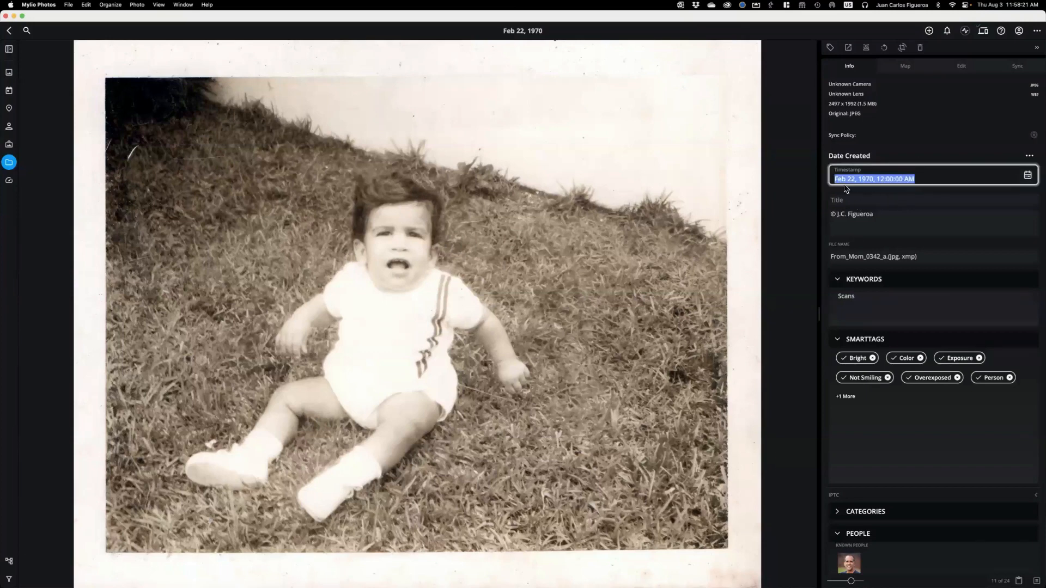
click(1030, 157)
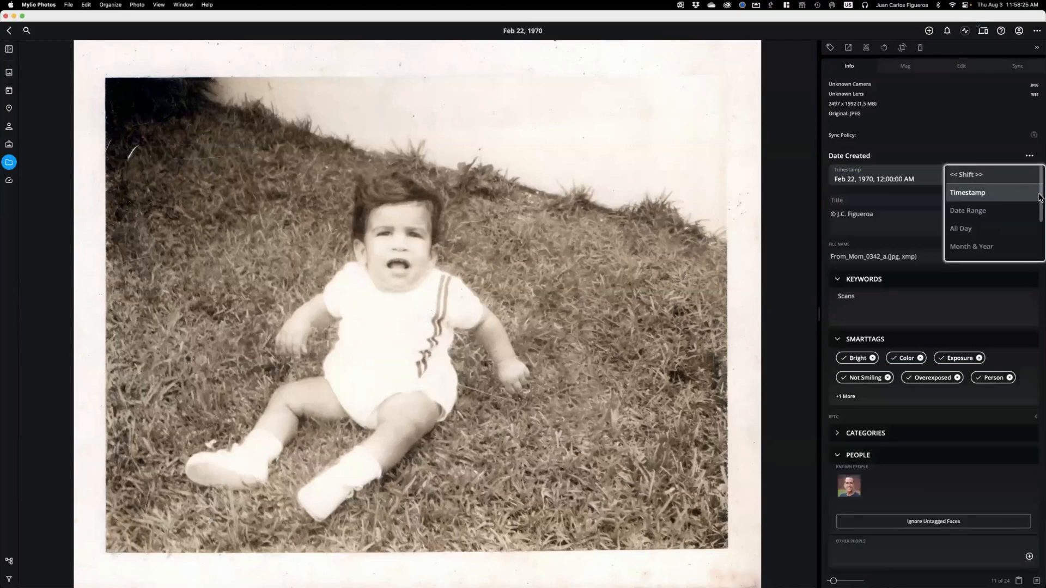
drag(1040, 197, 1040, 261)
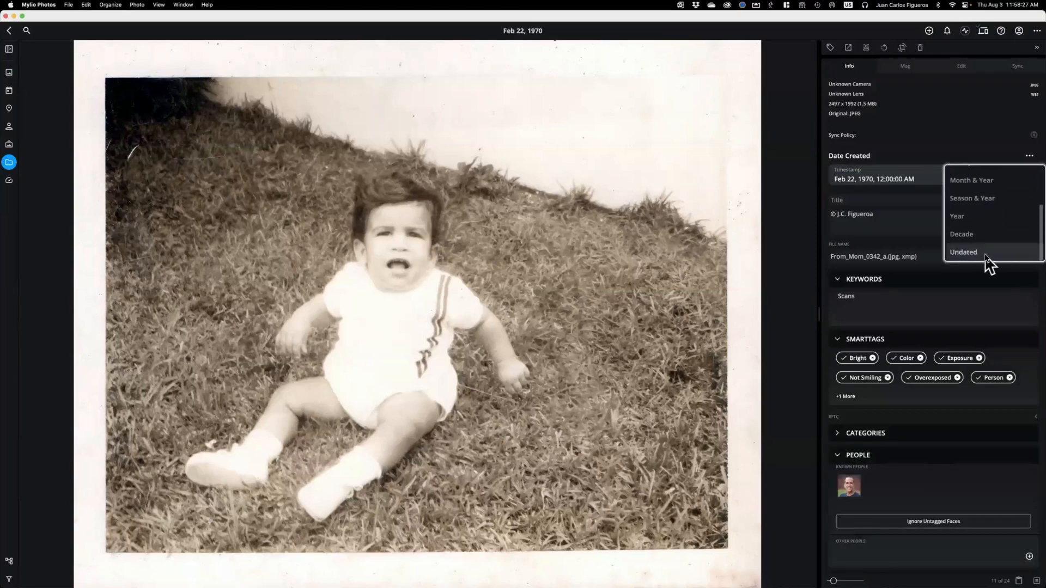
scroll(1000, 235, up, 3)
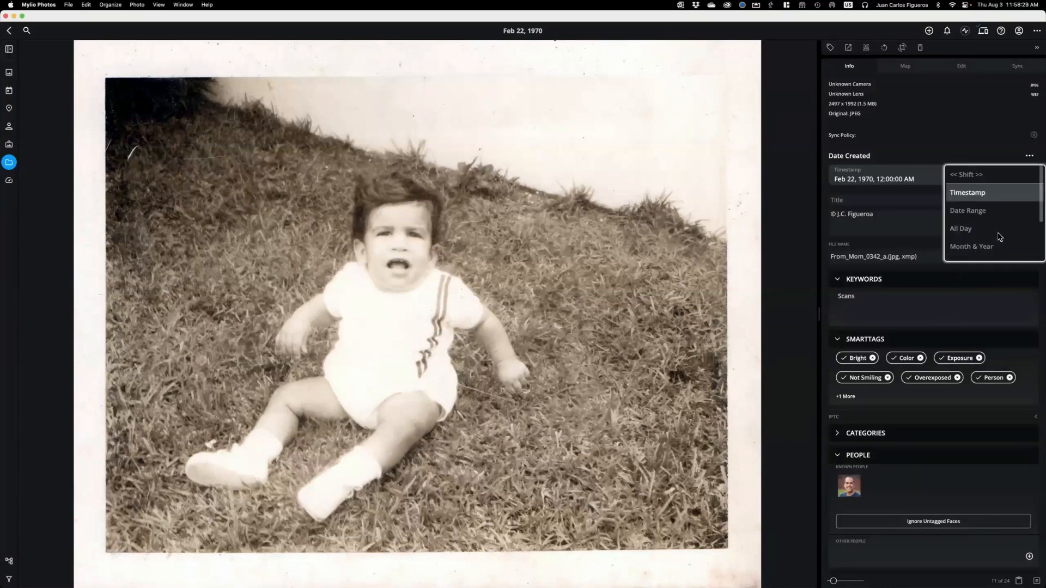
scroll(996, 240, down, 3)
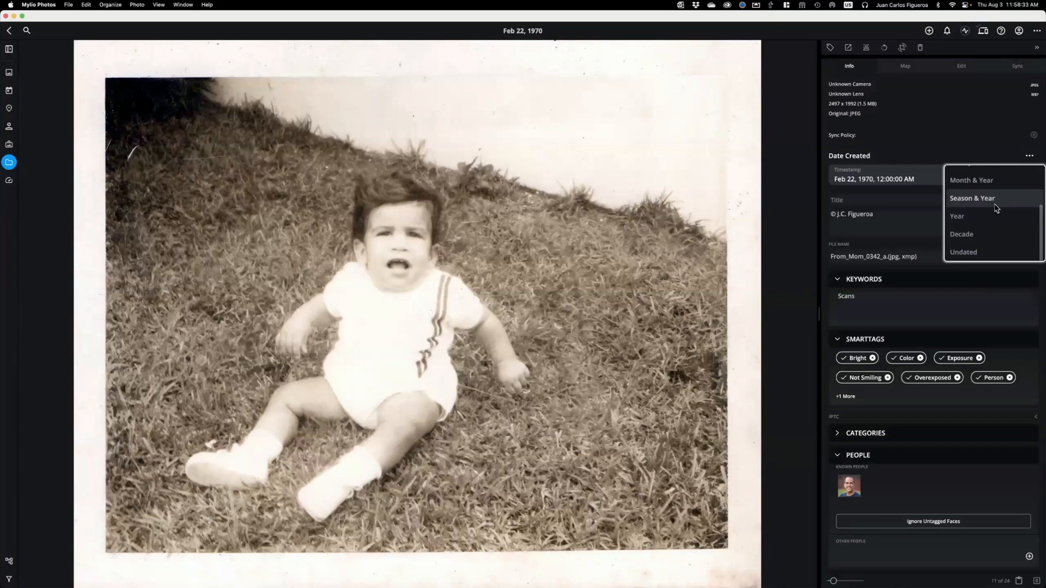
scroll(996, 208, up, 3)
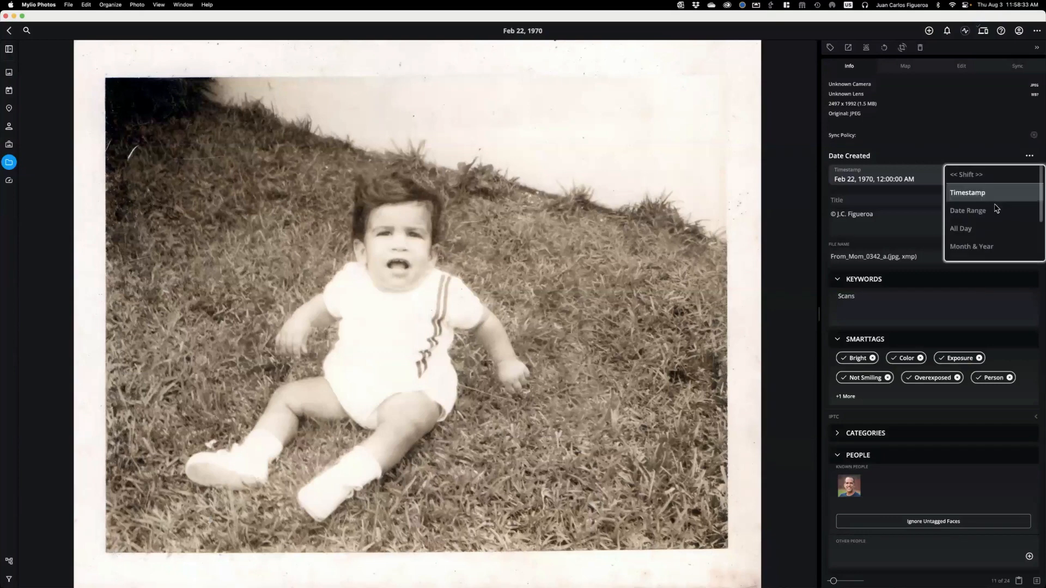
click(944, 117)
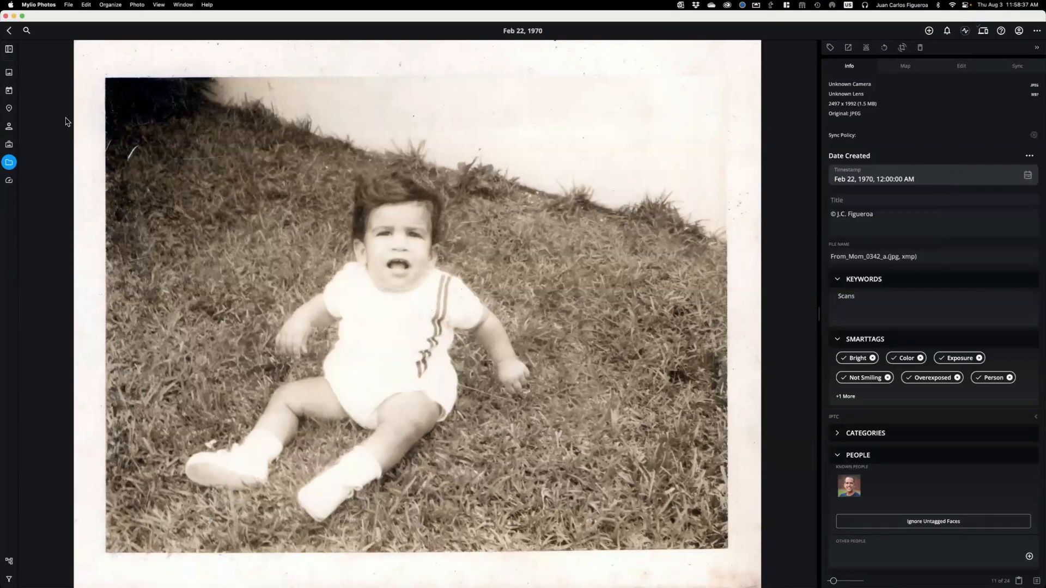
Return to the calendar, show all undated photos, and view the classroom photo of a boy and girl full size
click(8, 90)
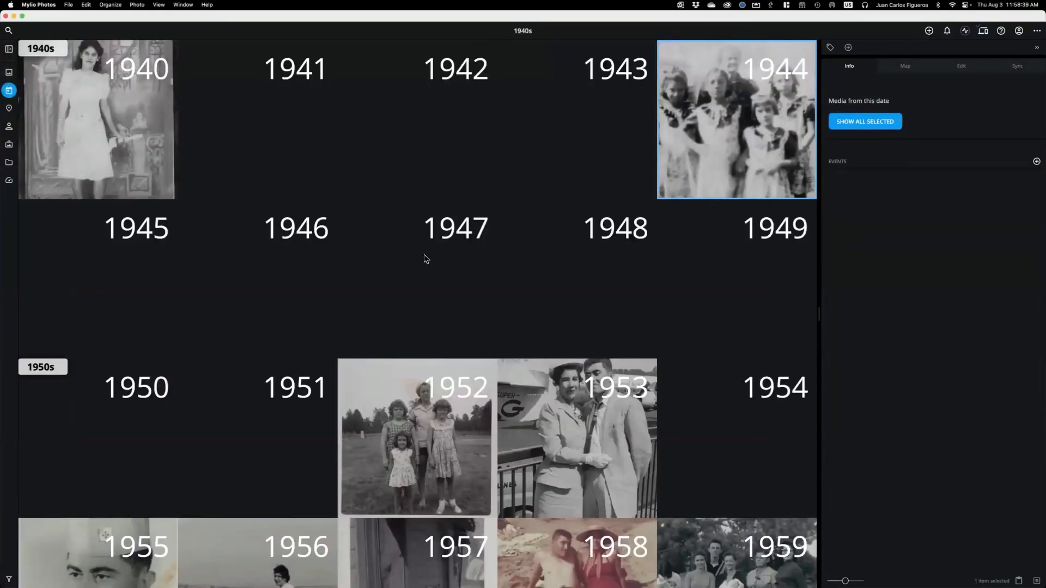
scroll(453, 320, up, 3)
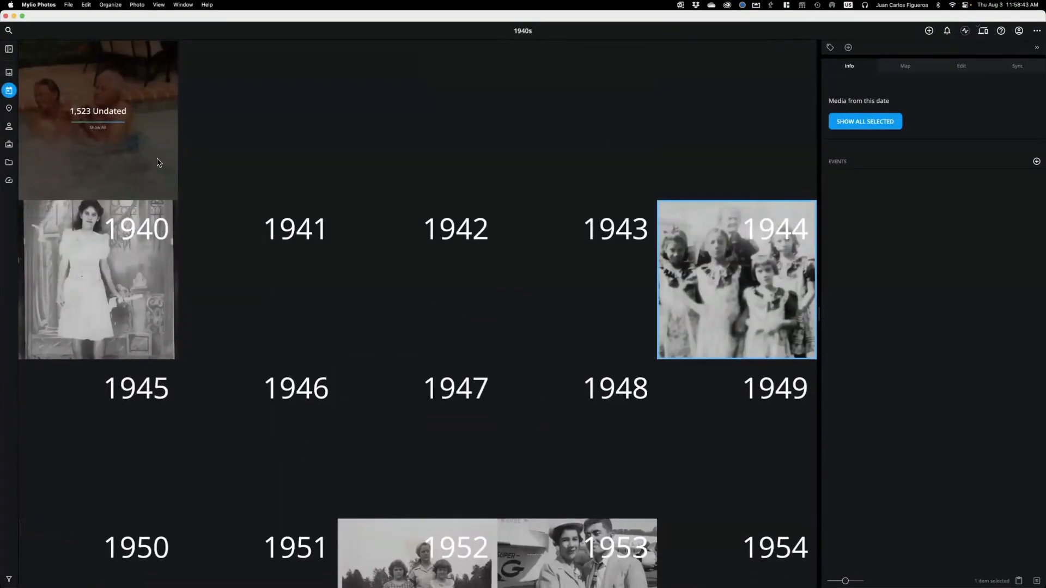
click(98, 149)
scroll(464, 221, down, 2)
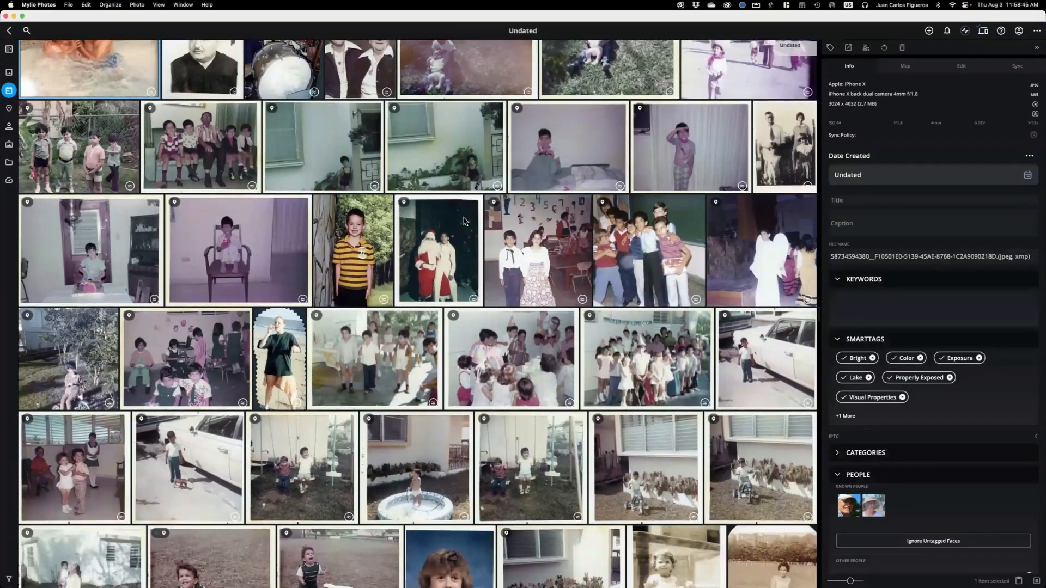
scroll(464, 222, down, 1)
double_click(520, 218)
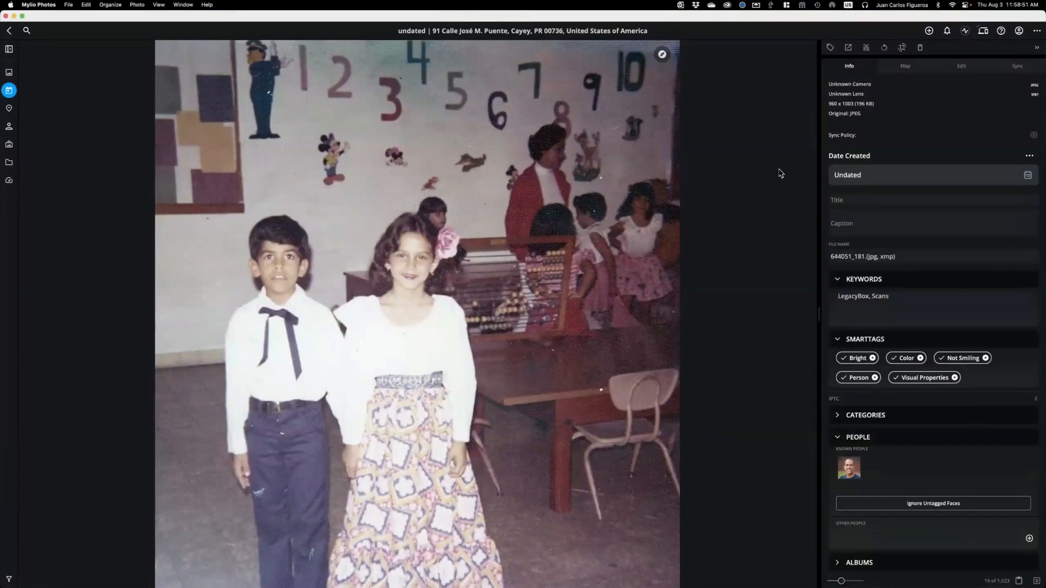
Try the Season & Year format for the classroom photo's creation date, leaving the date picker without saving
click(863, 175)
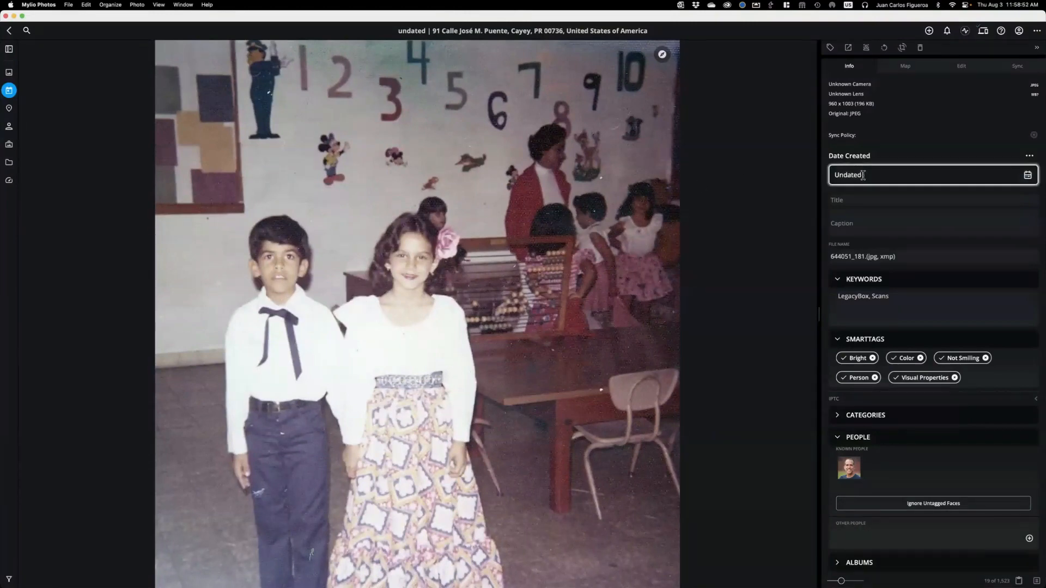
click(1030, 156)
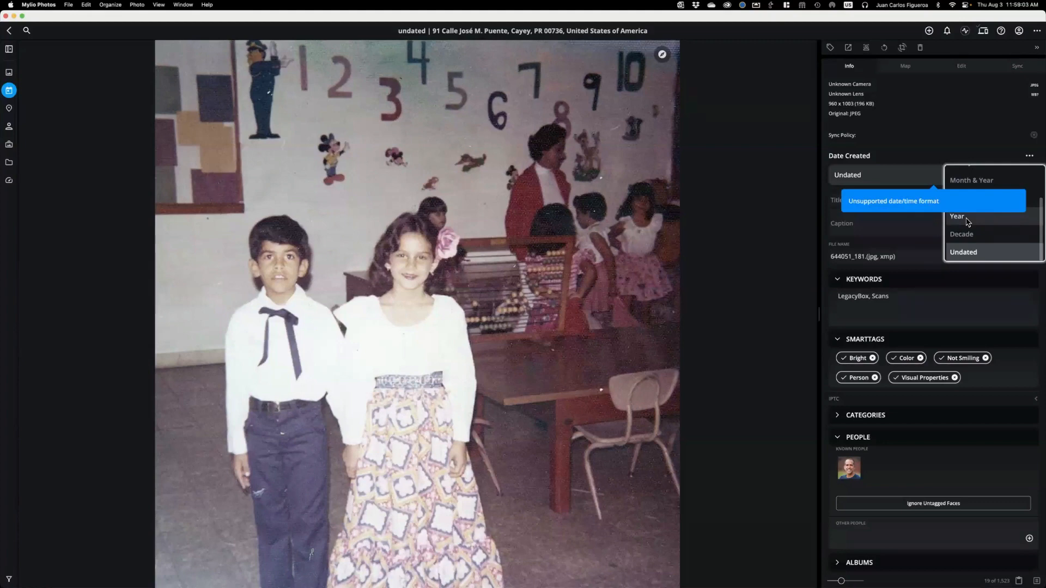
scroll(984, 224, up, 3)
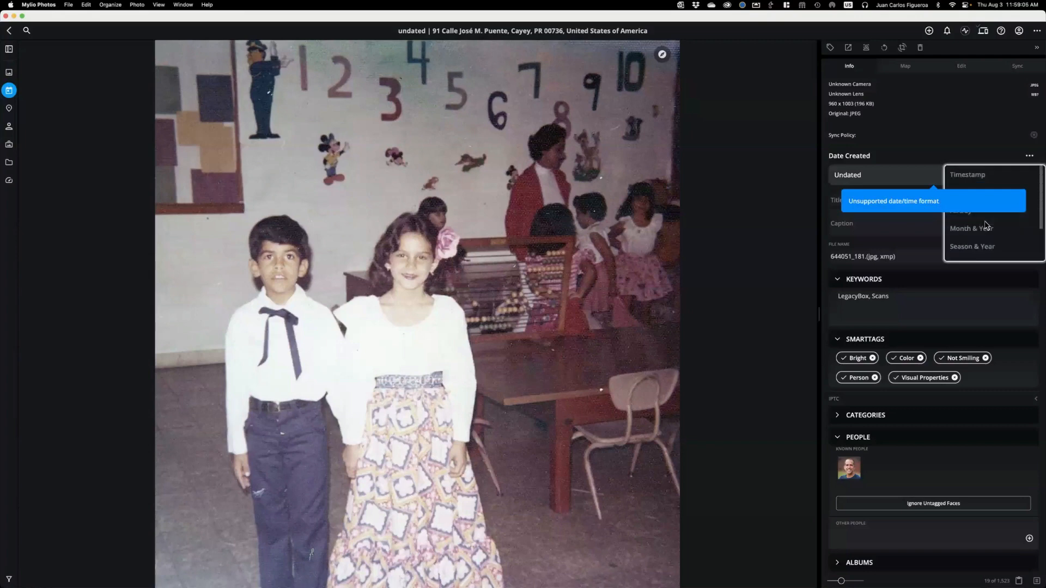
click(985, 246)
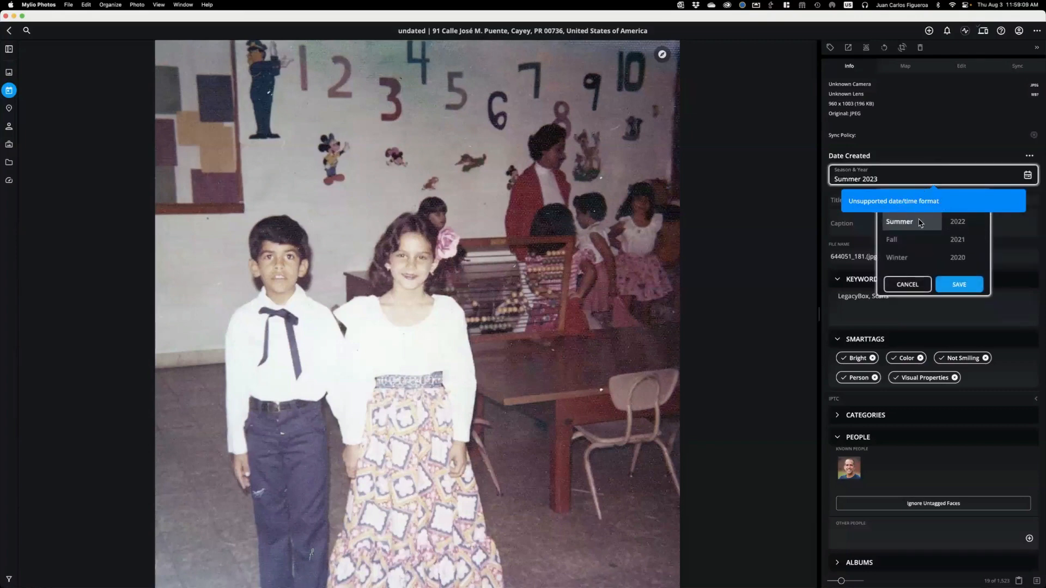
click(940, 190)
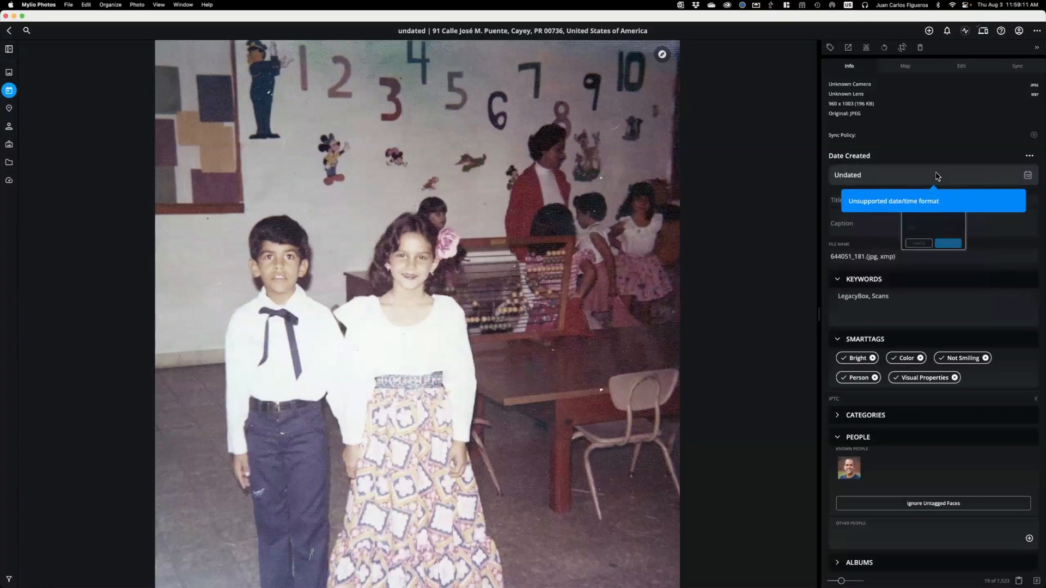
click(956, 185)
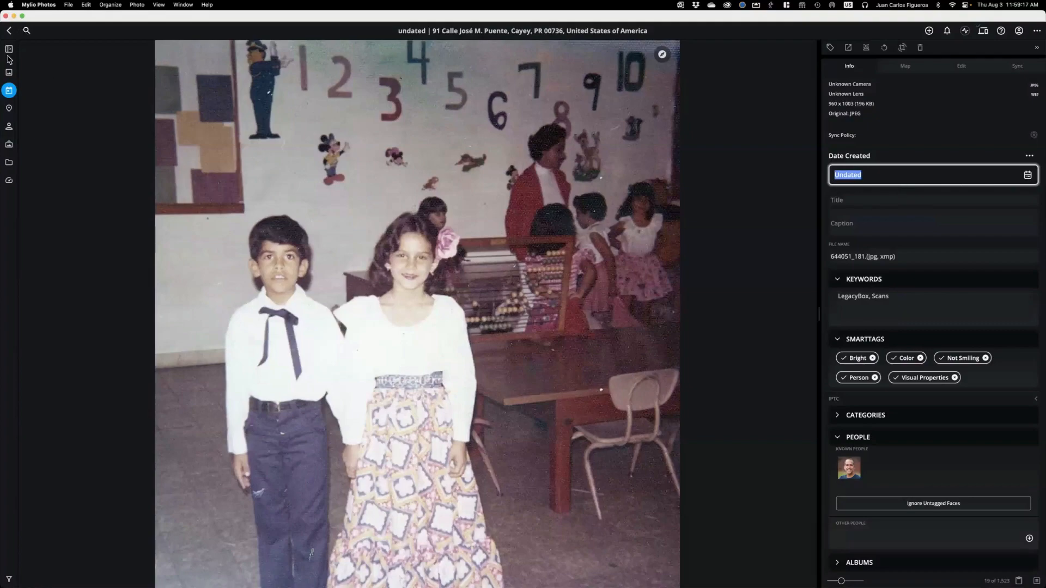
Return to the calendar's decade overview and browse from the 1940s to the 1970s
click(8, 90)
scroll(374, 327, down, 10)
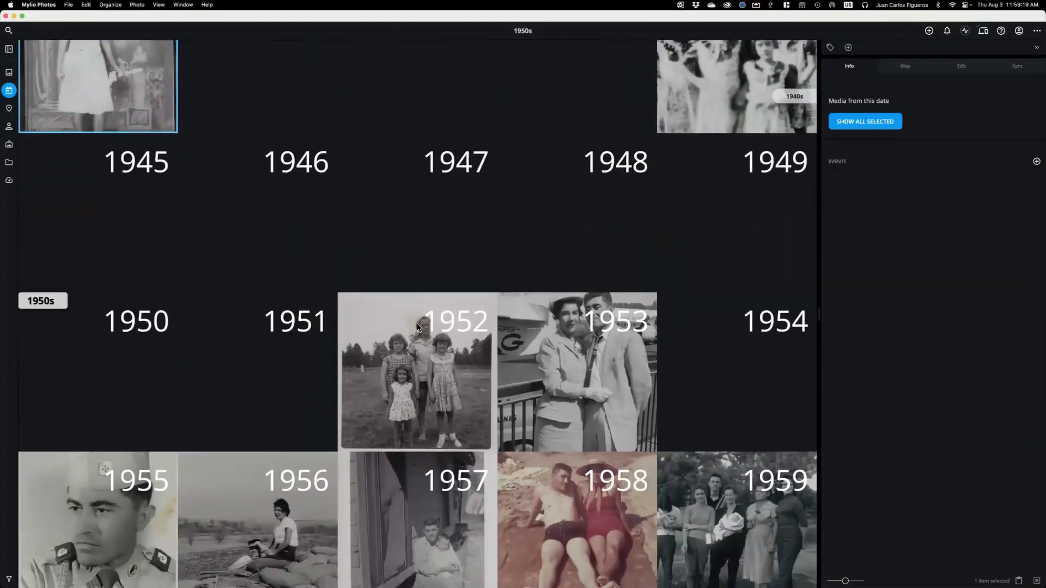
scroll(383, 177, down, 3)
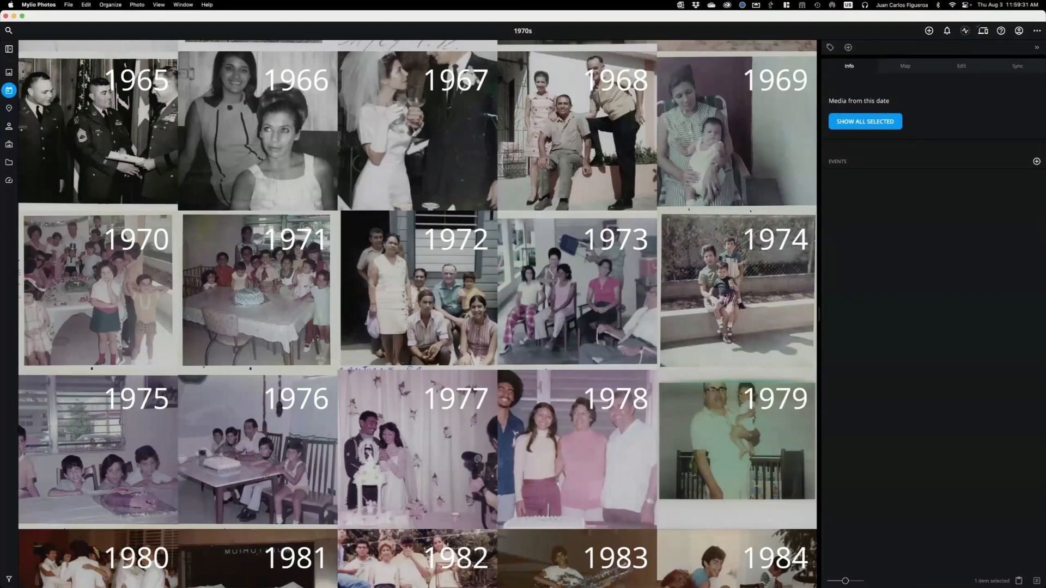
Go back to the start of the calendar and open the collection of undated photos
click(9, 91)
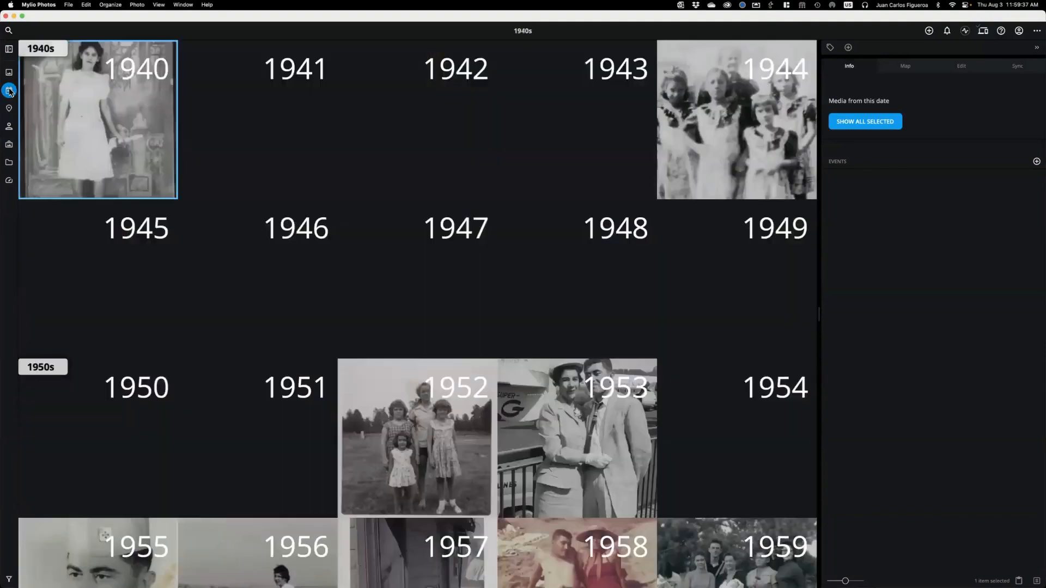
scroll(180, 149, up, 3)
double_click(115, 148)
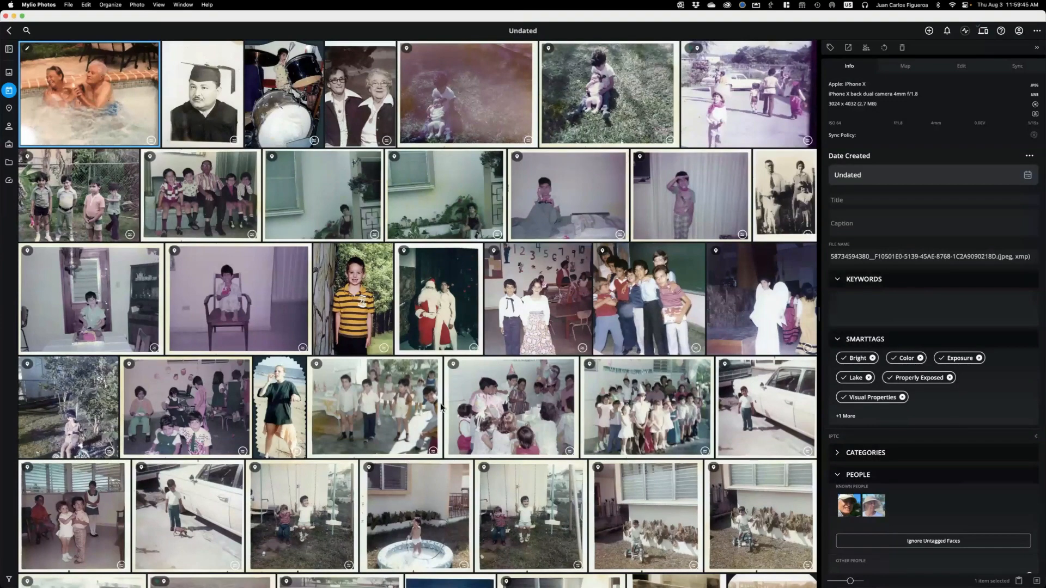
Select the run of undated photos from the birthday party to the swing set and open their shared creation date for editing
click(512, 404)
super+click(649, 405)
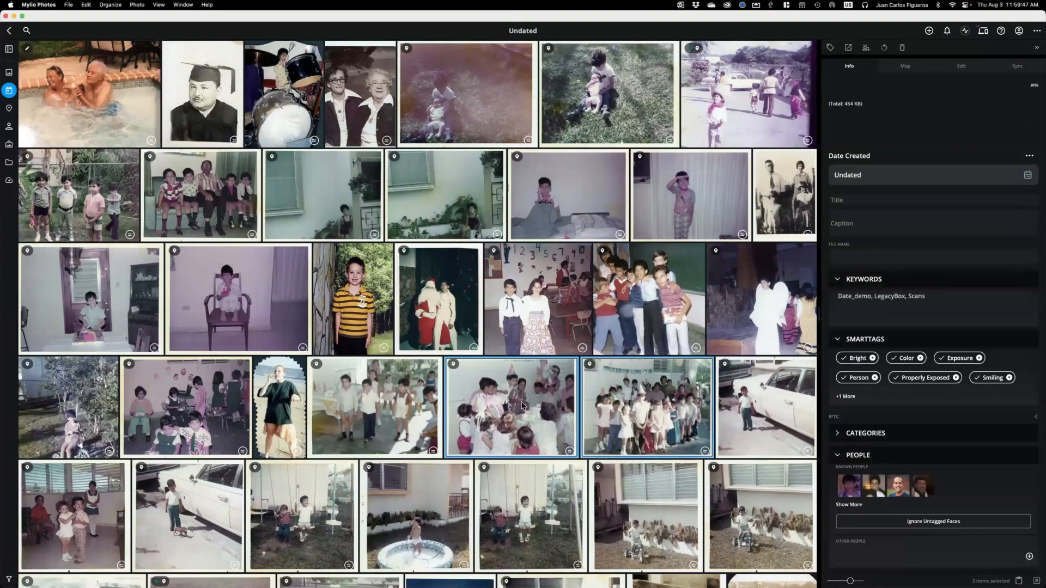
shift+click(316, 526)
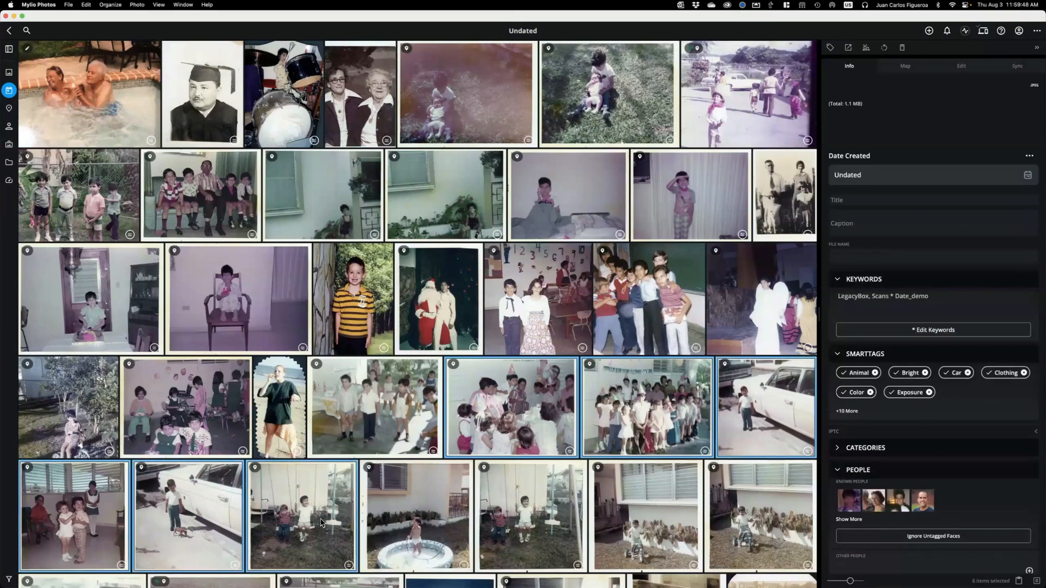
shift+click(564, 518)
click(864, 171)
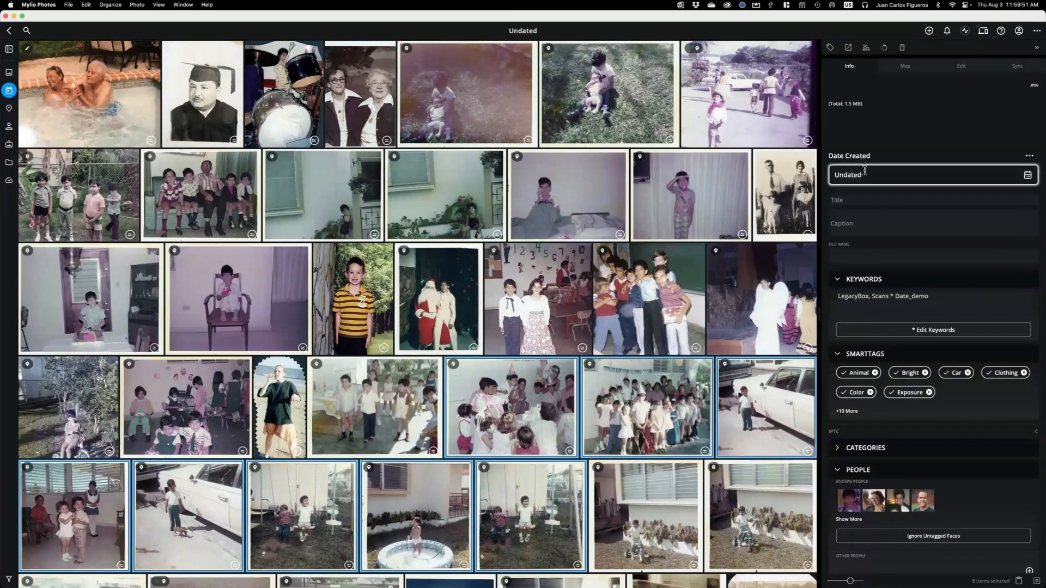
key(Return)
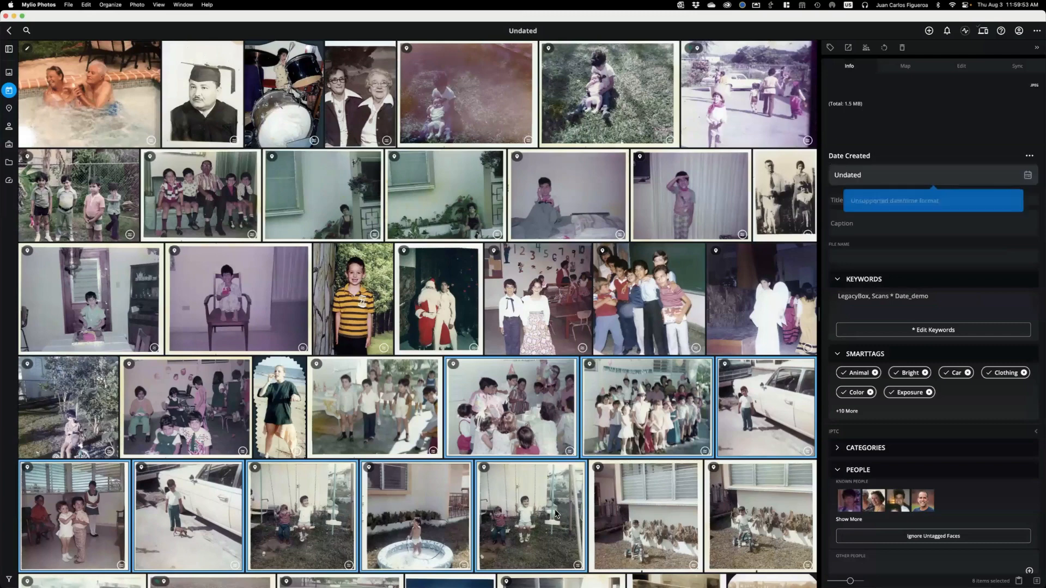
click(556, 515)
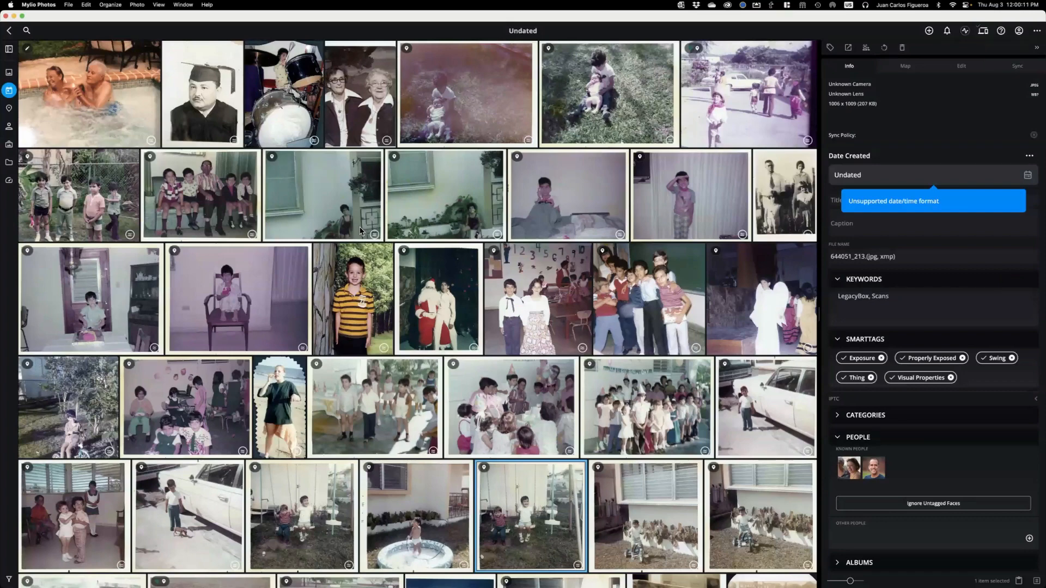
key(super+Tab)
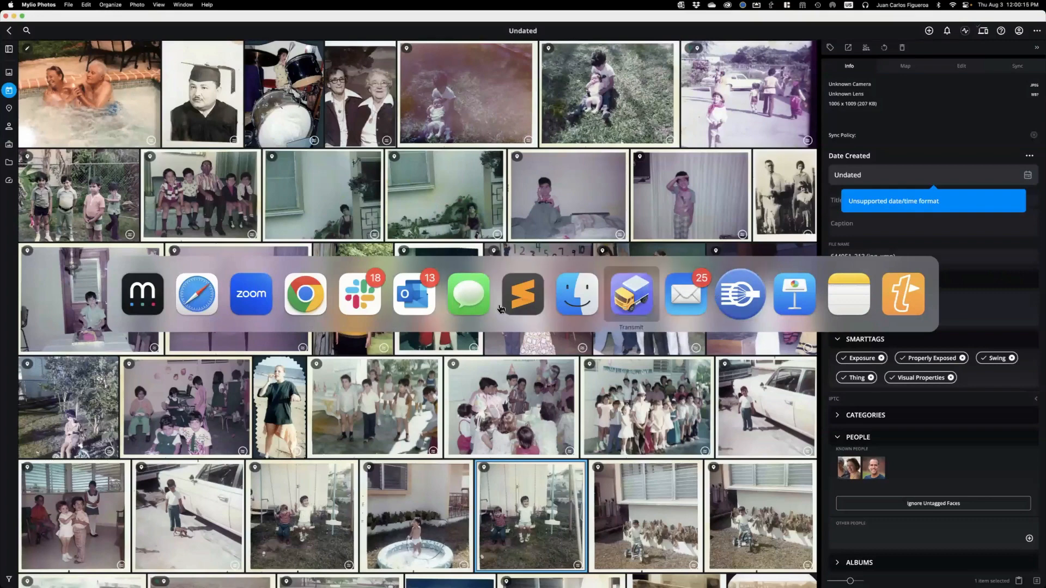
click(112, 320)
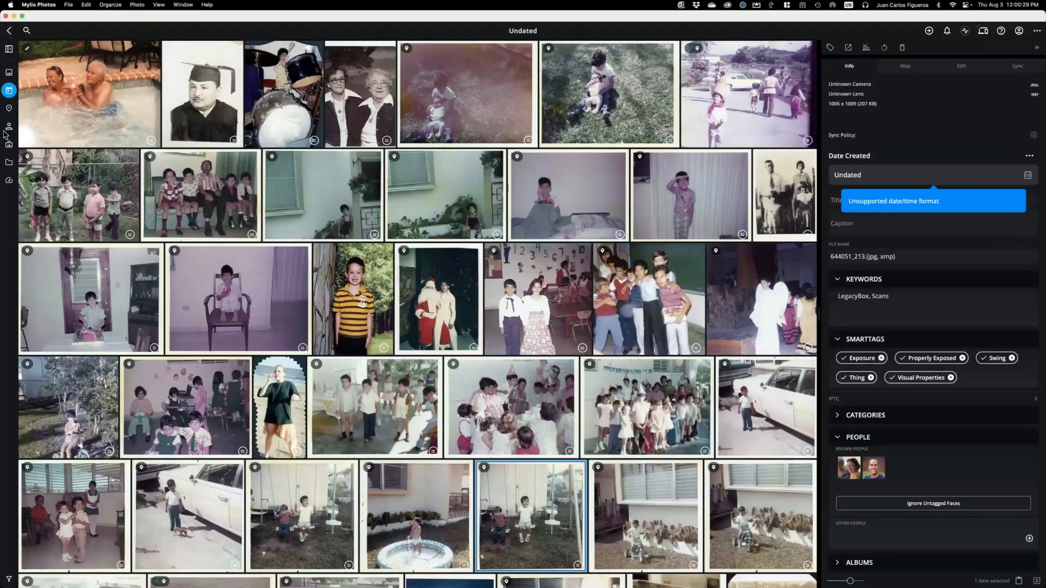
Open the New Camera Testing folder inside the Test folder and select the edited, warm-toned squirrel photo
click(8, 163)
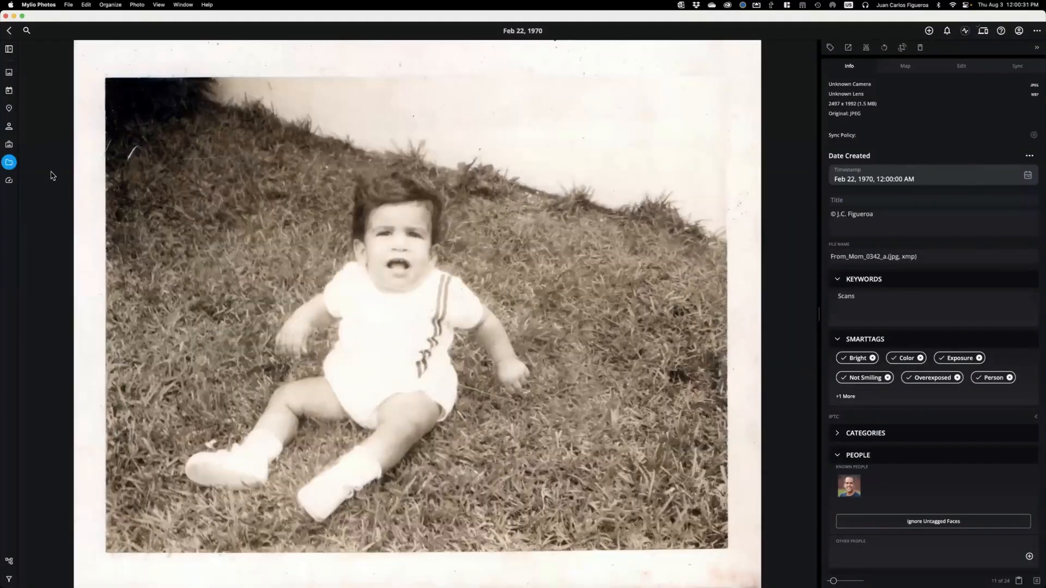
click(9, 165)
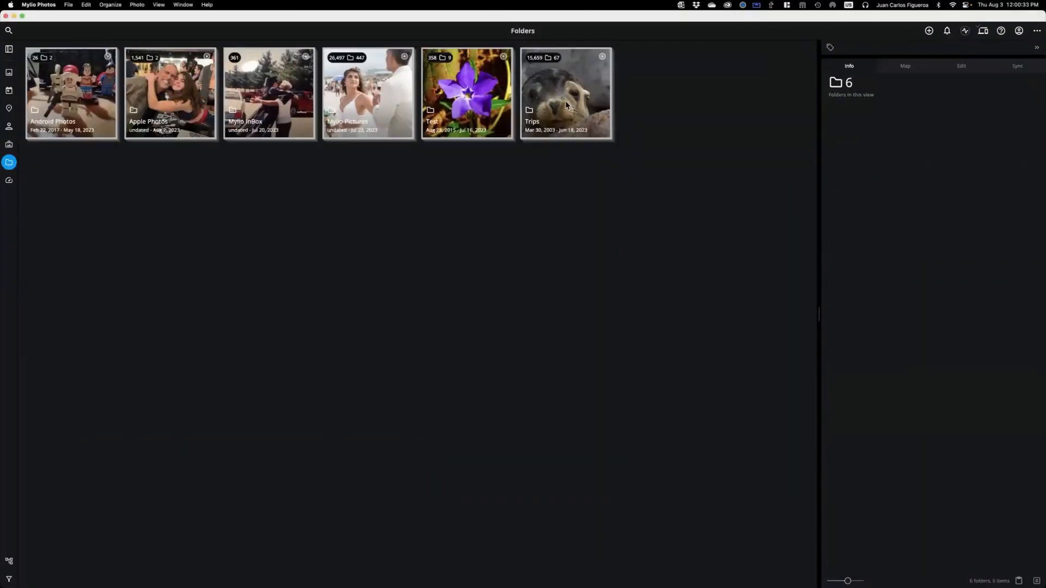
double_click(468, 112)
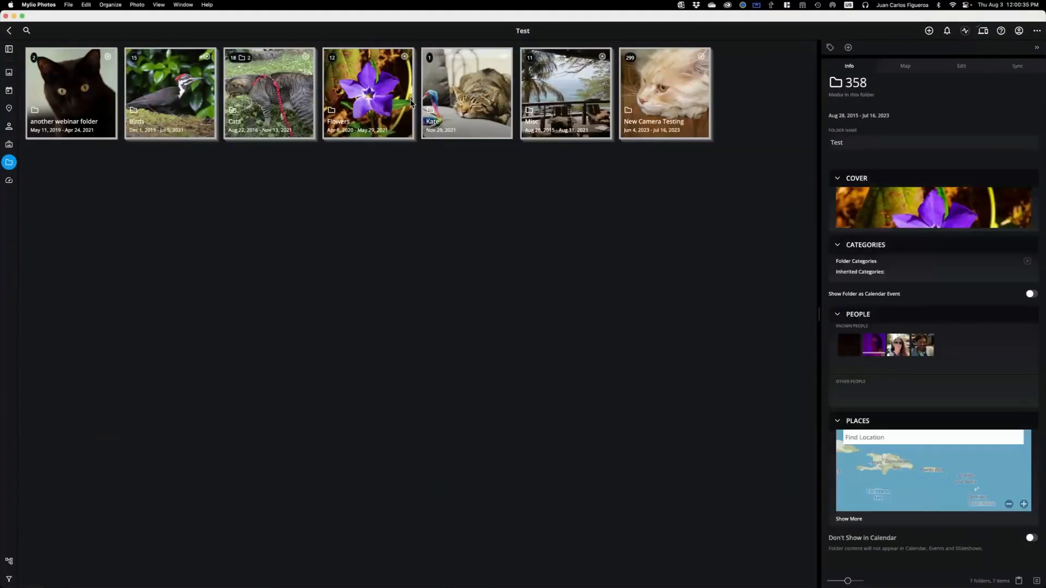
double_click(644, 101)
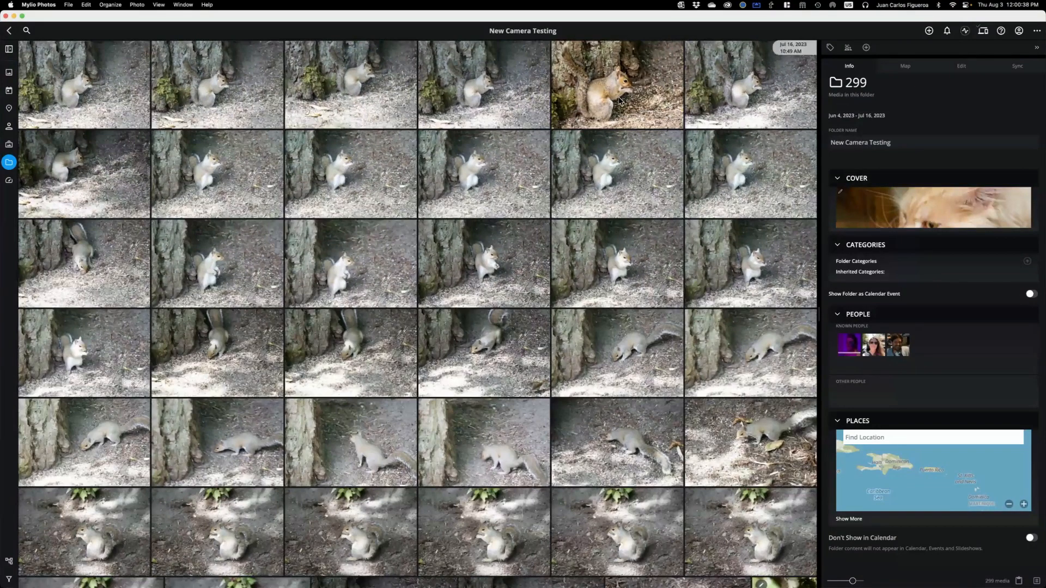
click(619, 101)
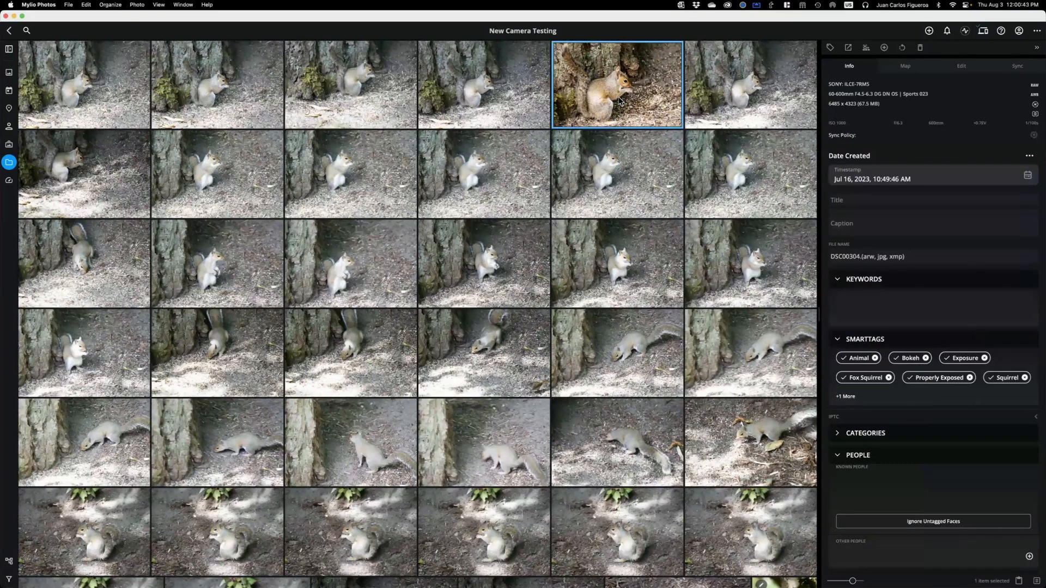
Show the mirrored iPhone window through AirServer and tile the Mylio Photos window to half of the screen
key(super+Tab)
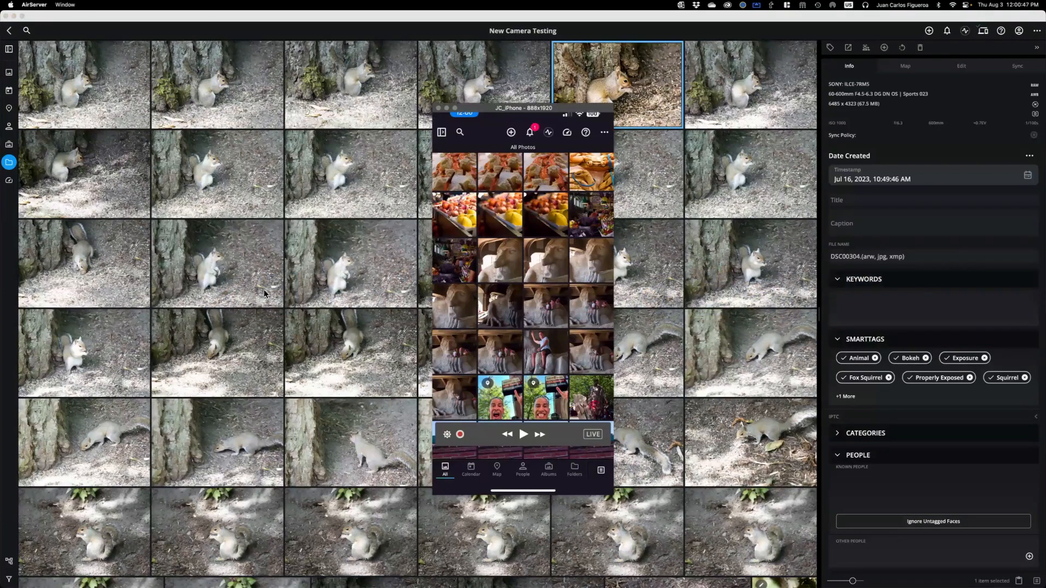
drag(543, 110, 663, 102)
click(482, 106)
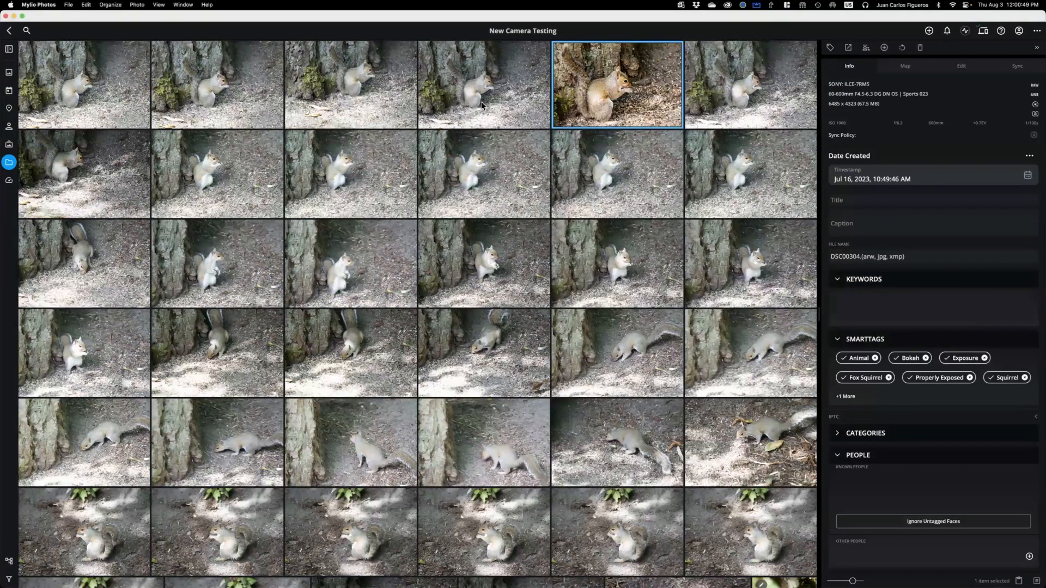
key(ctrl+alt+Left)
click(661, 102)
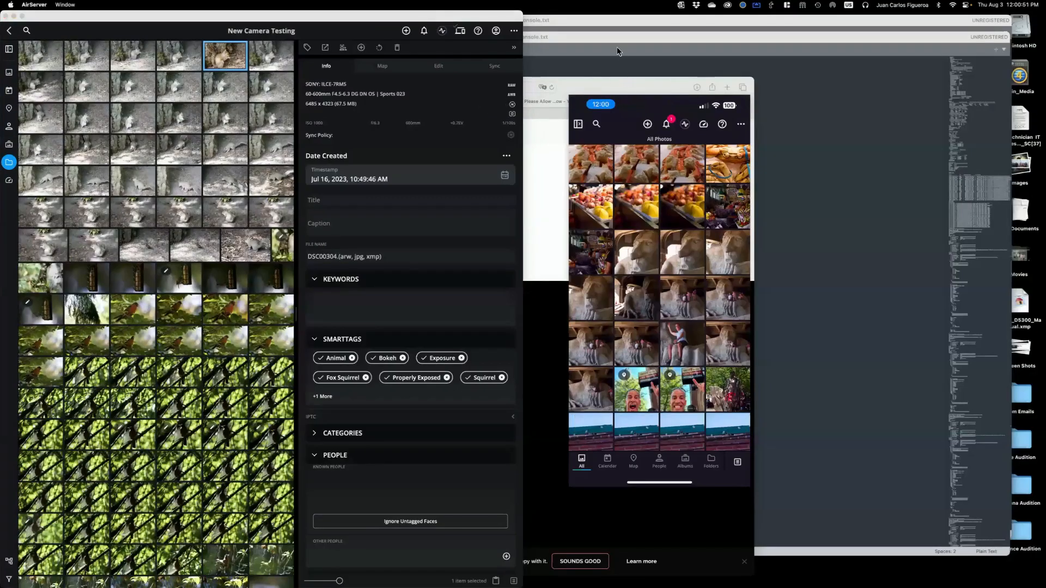
Shift the browser window out of the way, then place the iPhone mirror beside the photo library and enlarge it
click(628, 89)
drag(628, 88, 607, 62)
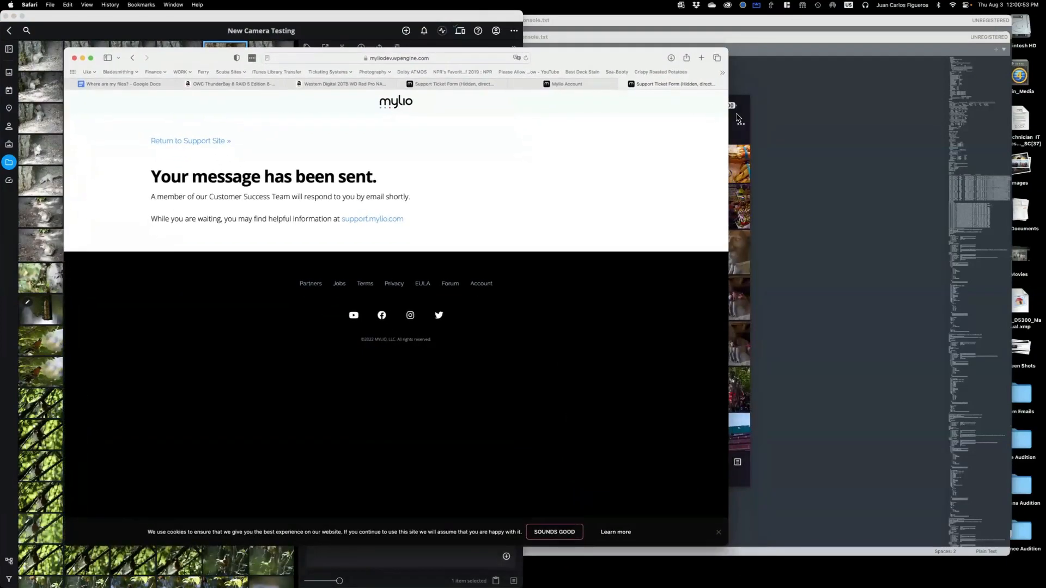
click(685, 95)
click(500, 23)
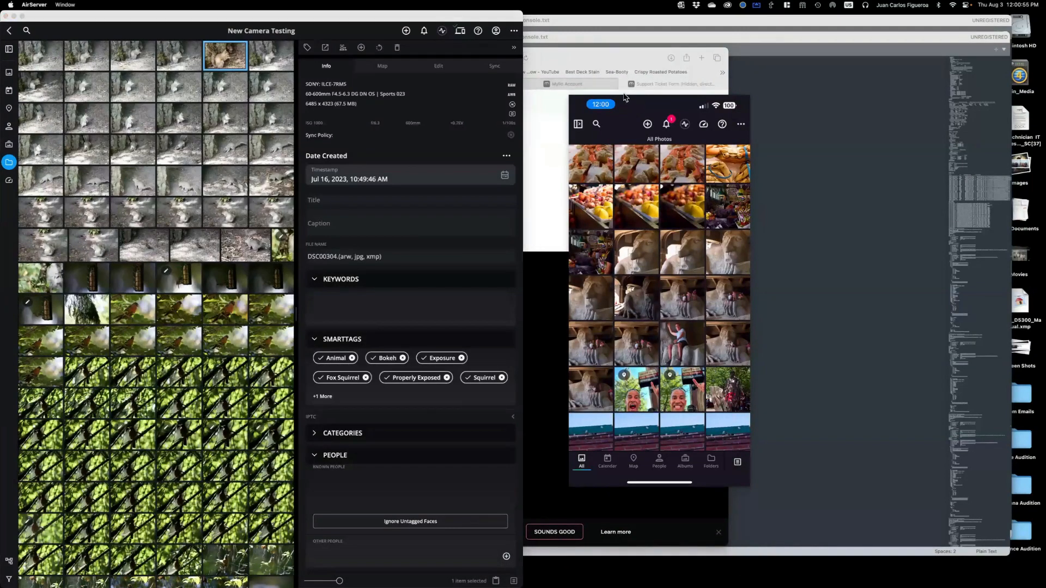
drag(624, 127, 578, 53)
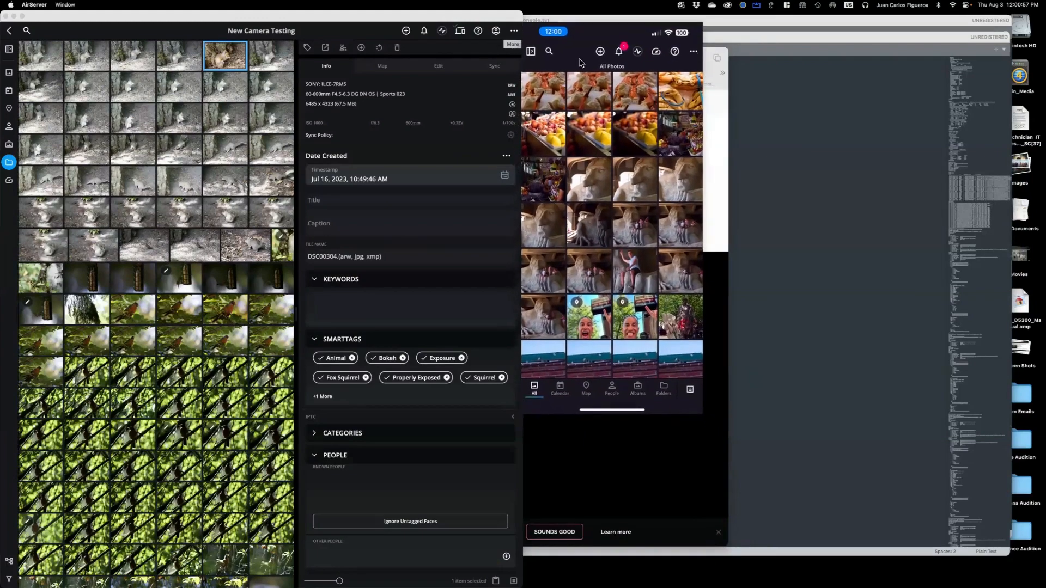
drag(705, 413, 986, 577)
Collapse the photo information panel and enlarge the thumbnails around the edited squirrel photo to two per row
click(513, 50)
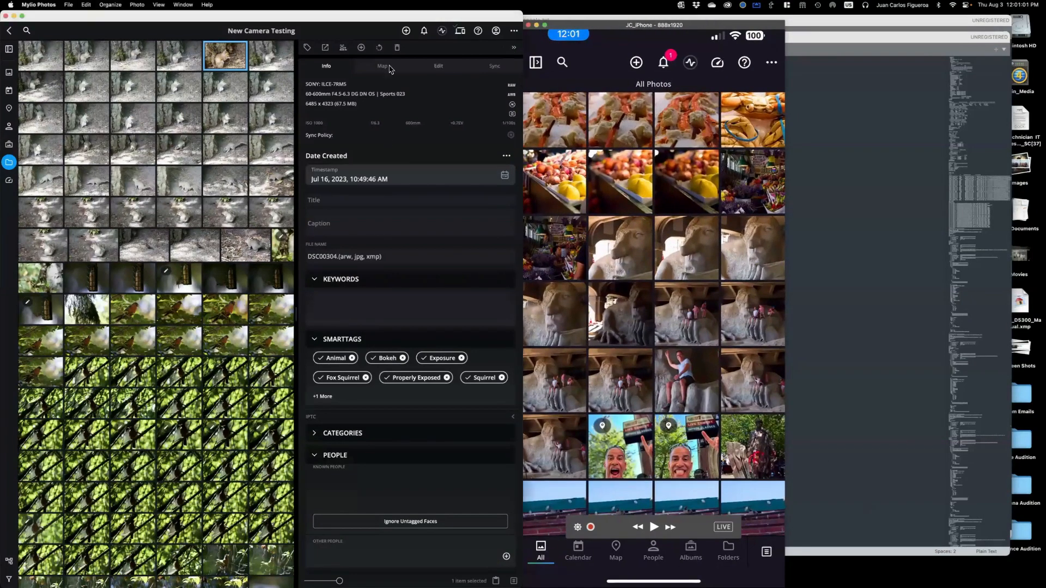
click(514, 47)
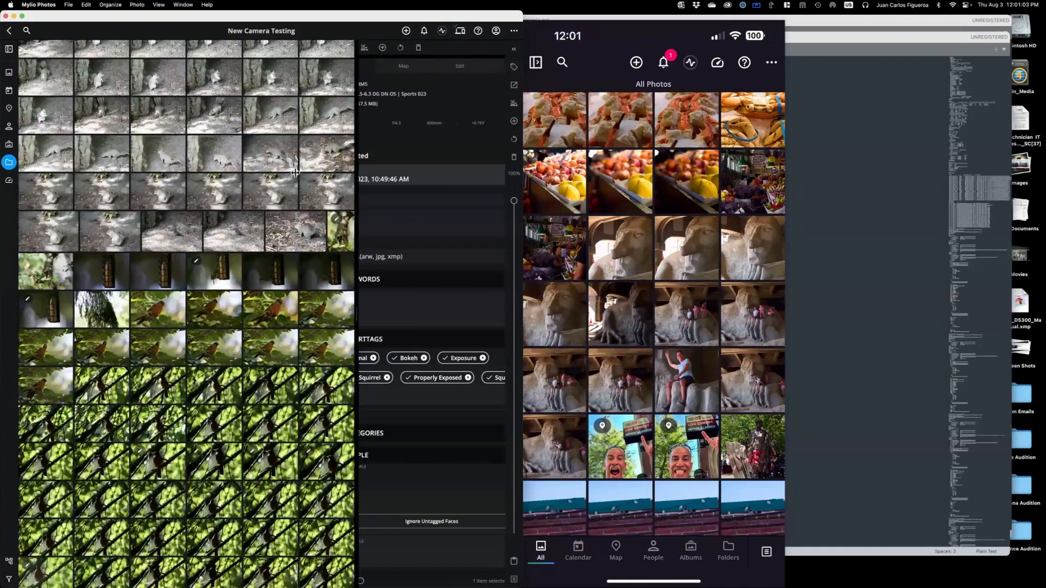
scroll(286, 161, up, 5)
scroll(323, 149, up, 5)
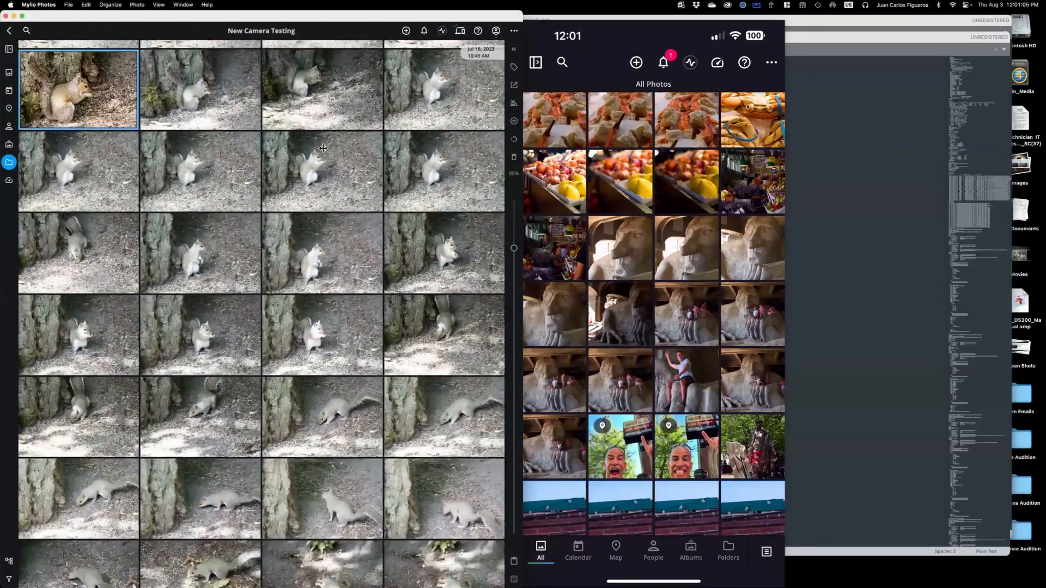
scroll(323, 148, up, 2)
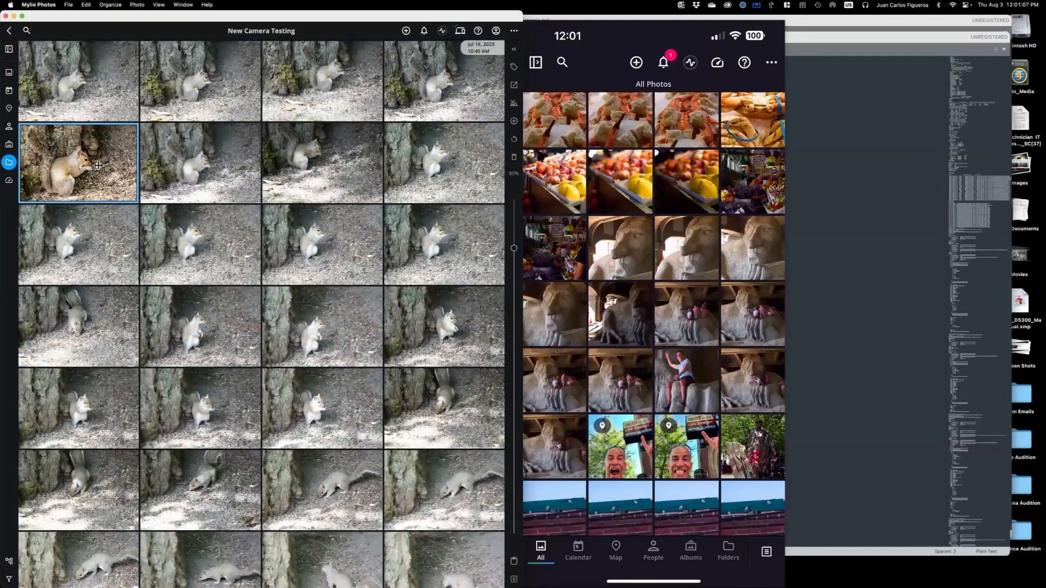
scroll(97, 170, up, 5)
scroll(98, 170, up, 3)
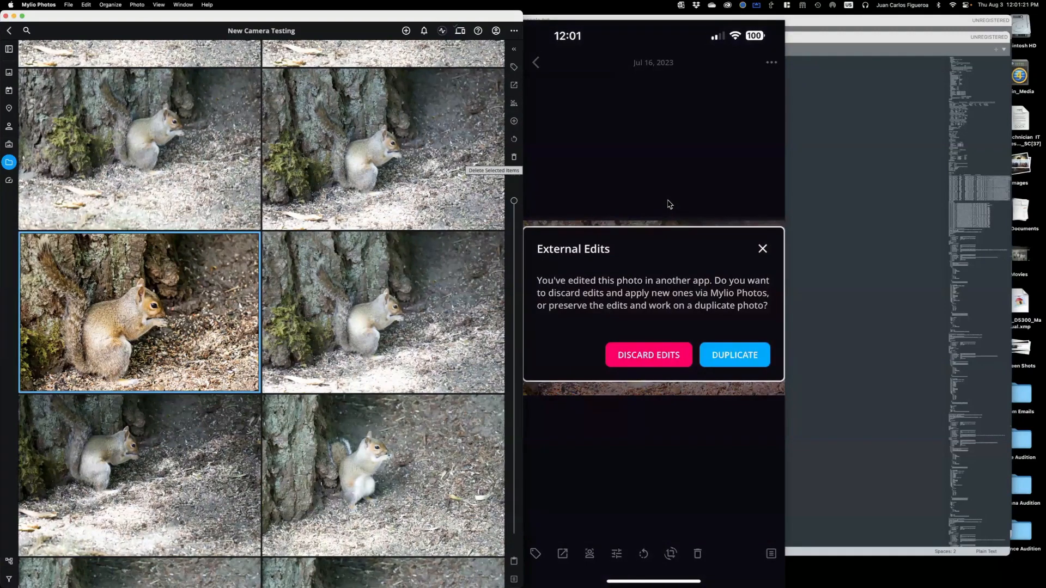
Select the squirrel photo next to the edited one and rotate it until it is upright
click(381, 357)
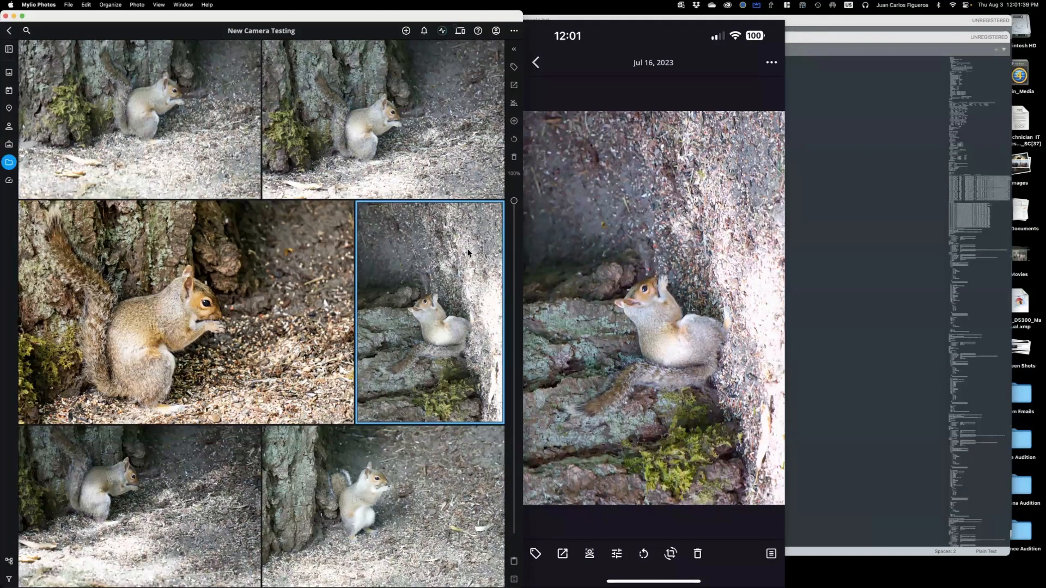
click(513, 140)
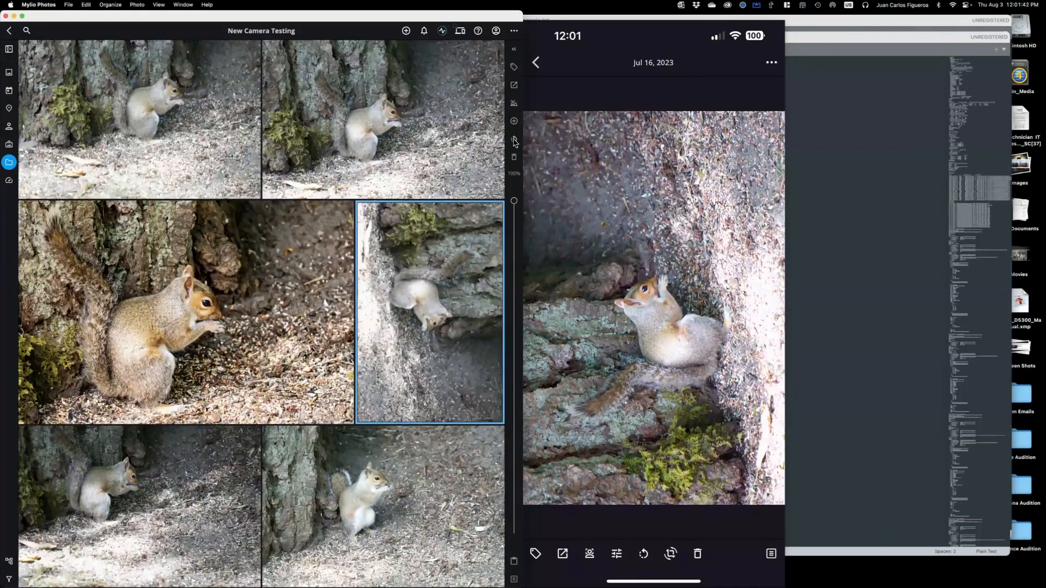
click(514, 140)
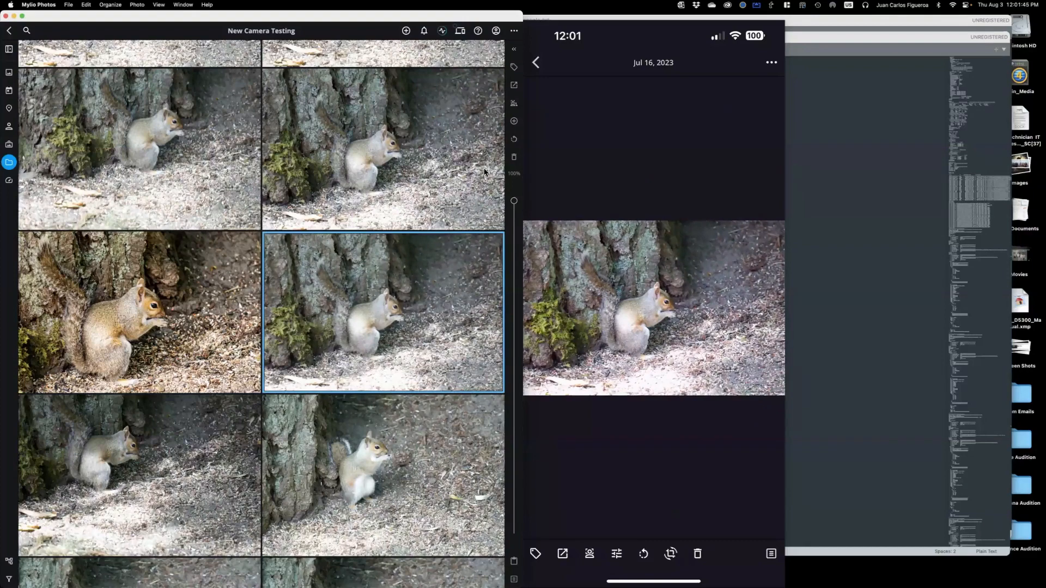
Show the editing presets and apply the B&W preset to the selected squirrel photo
click(513, 50)
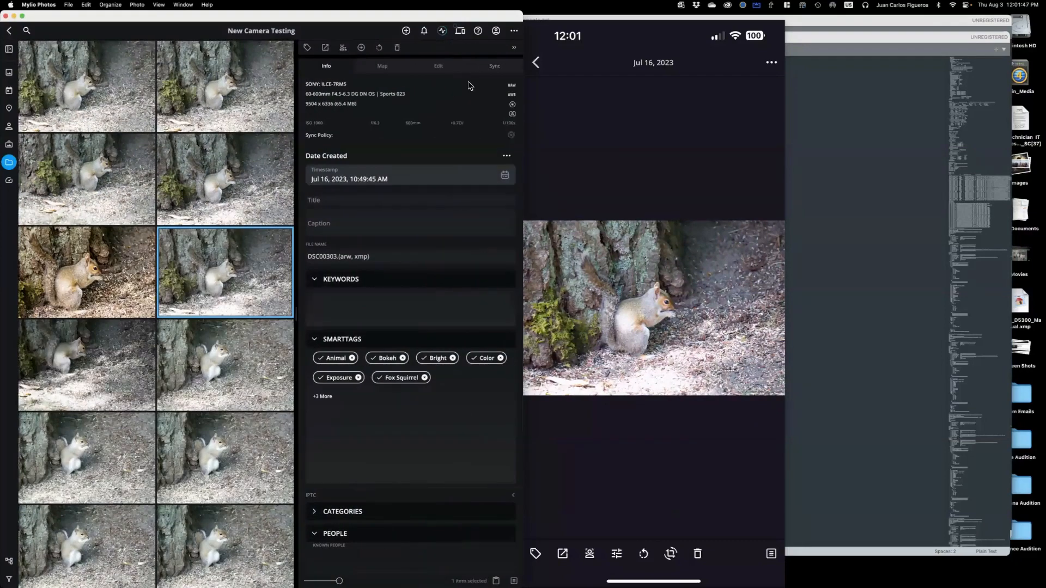
click(439, 66)
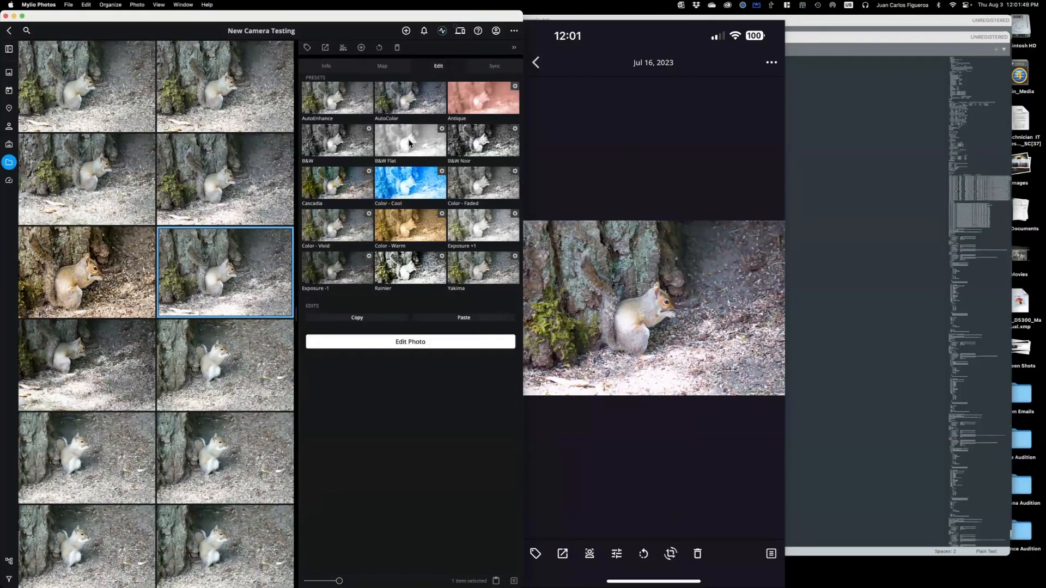
click(334, 151)
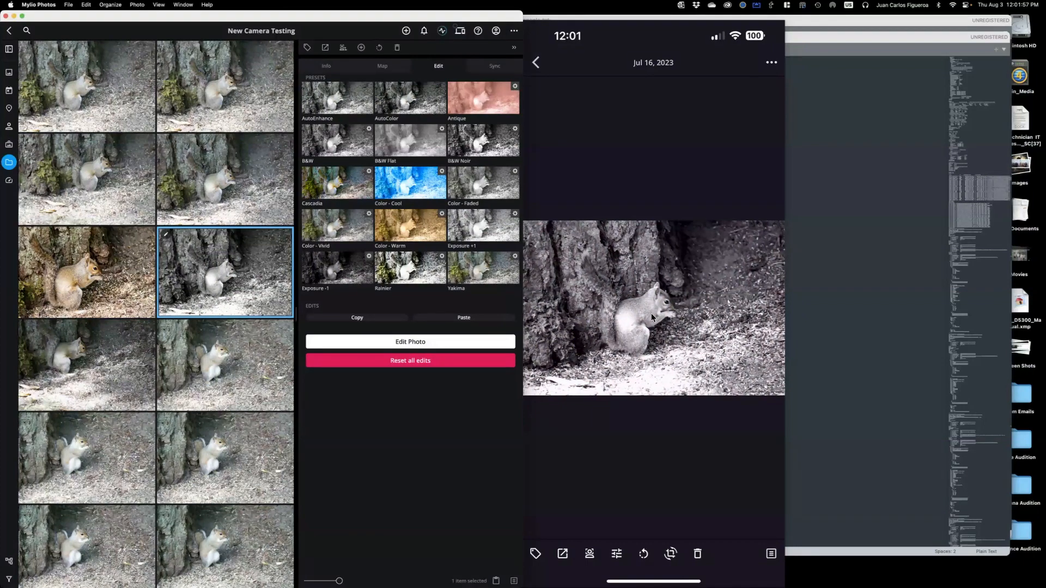
Fill the screen with the photo library again, collapse the editing panel and reduce the thumbnails to four per row
double_click(245, 25)
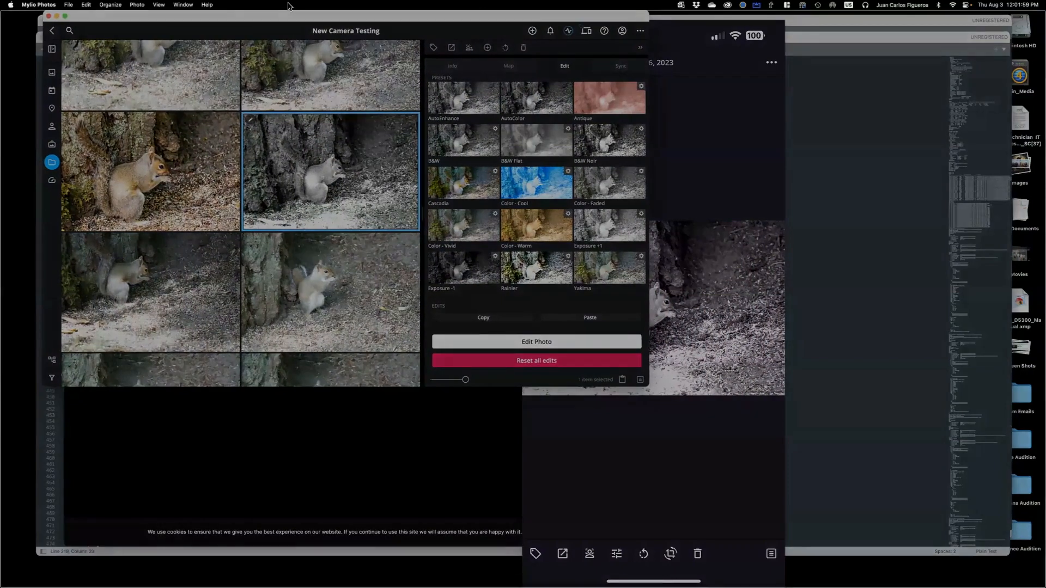
double_click(318, 30)
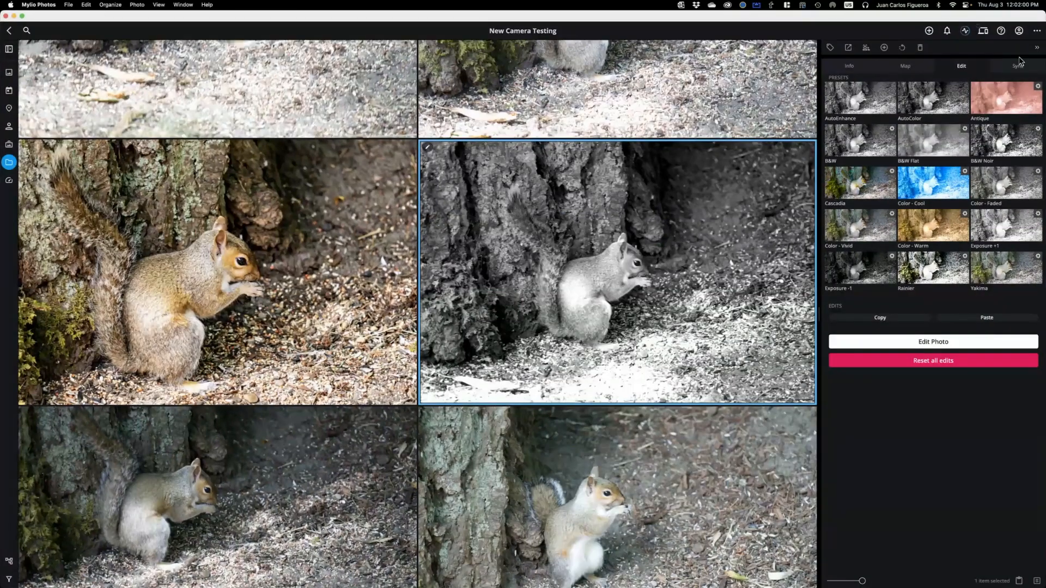
click(1036, 47)
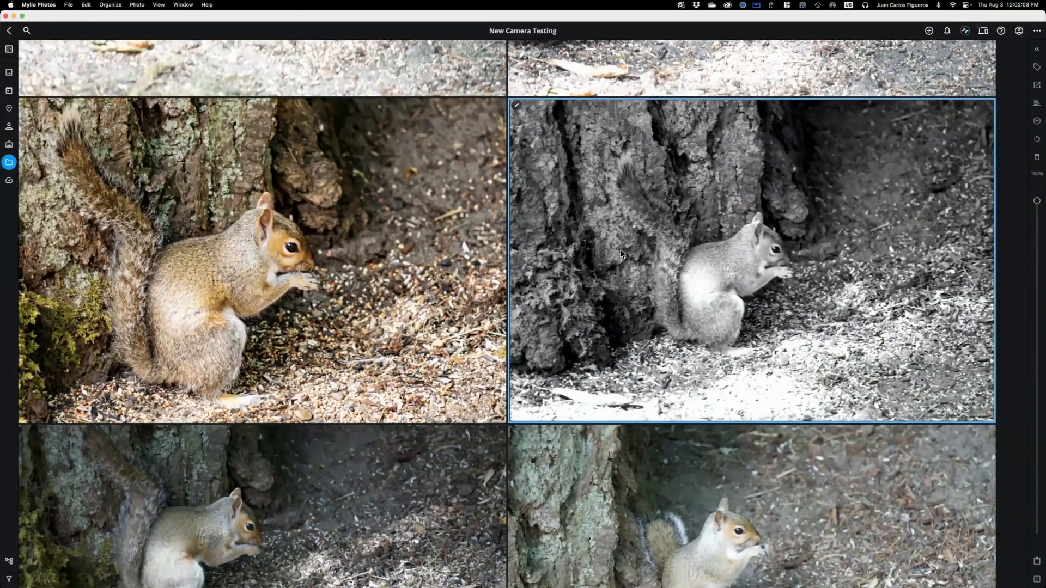
key(super+minus)
key(super+minus)
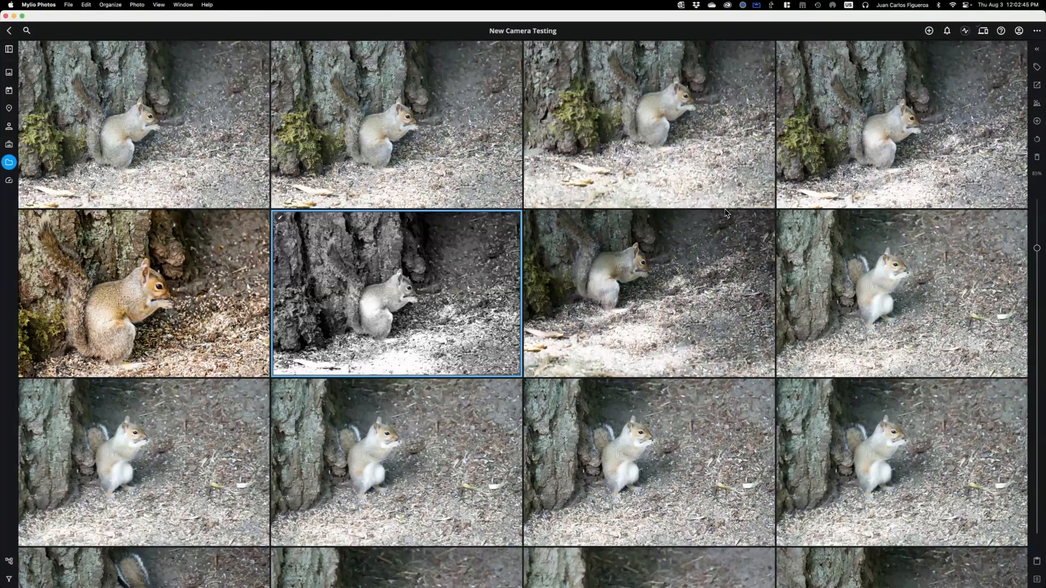
Look up adding media accessible from this device, browse to the Desktop folder inside the home folder, and close without adding anything
click(928, 32)
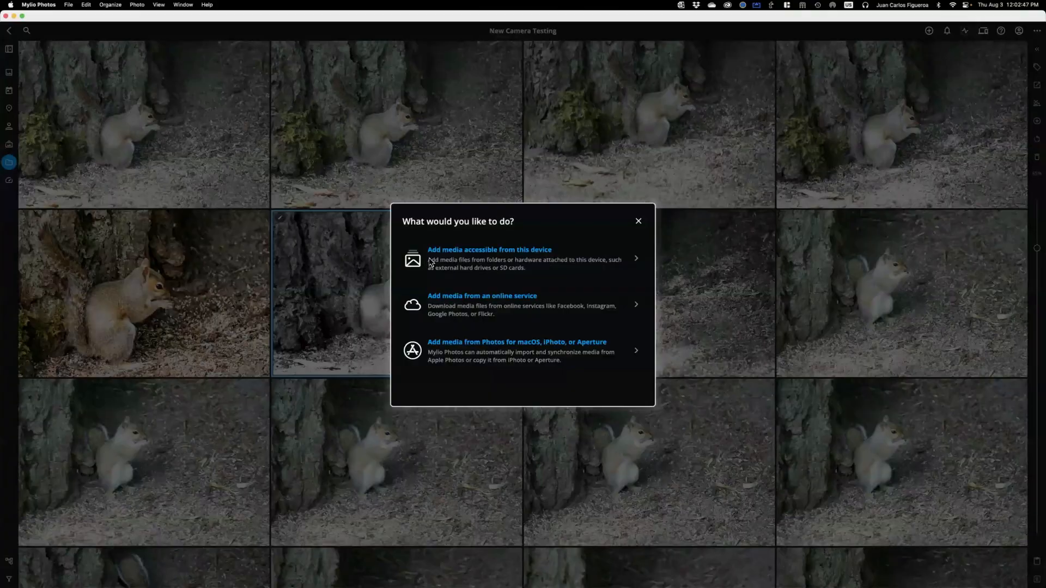
click(463, 251)
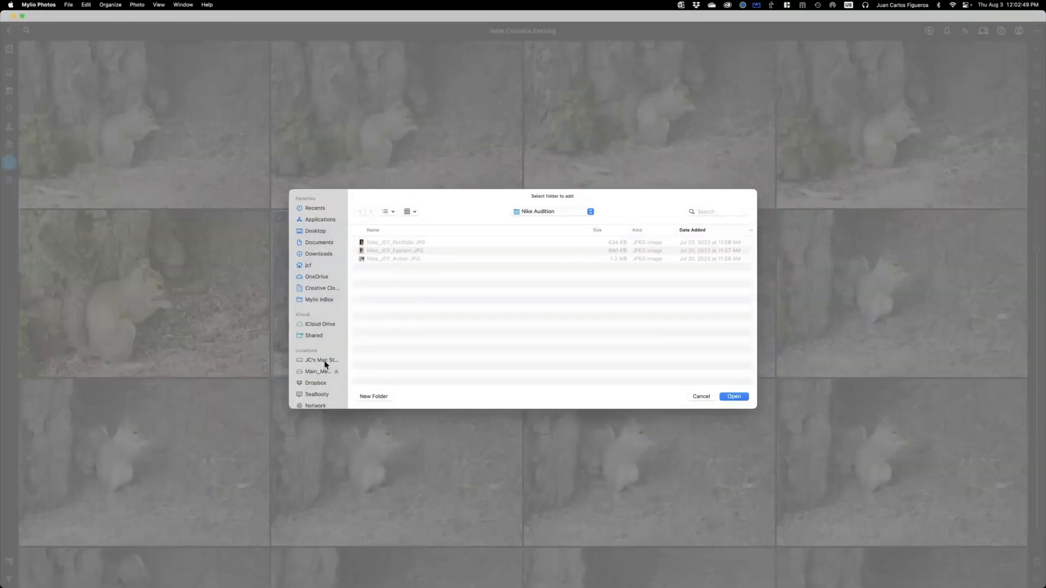
click(309, 267)
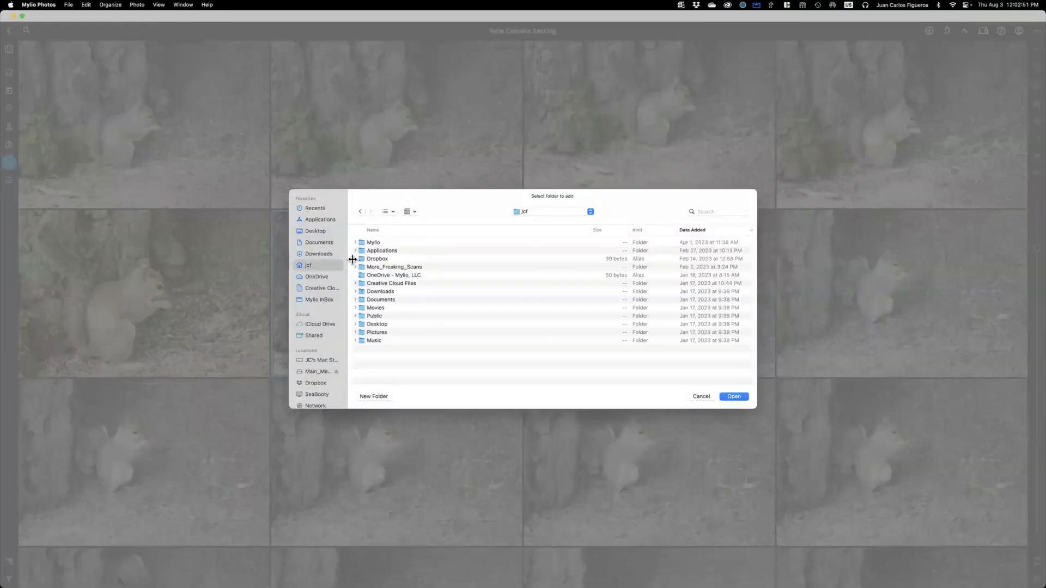
click(368, 326)
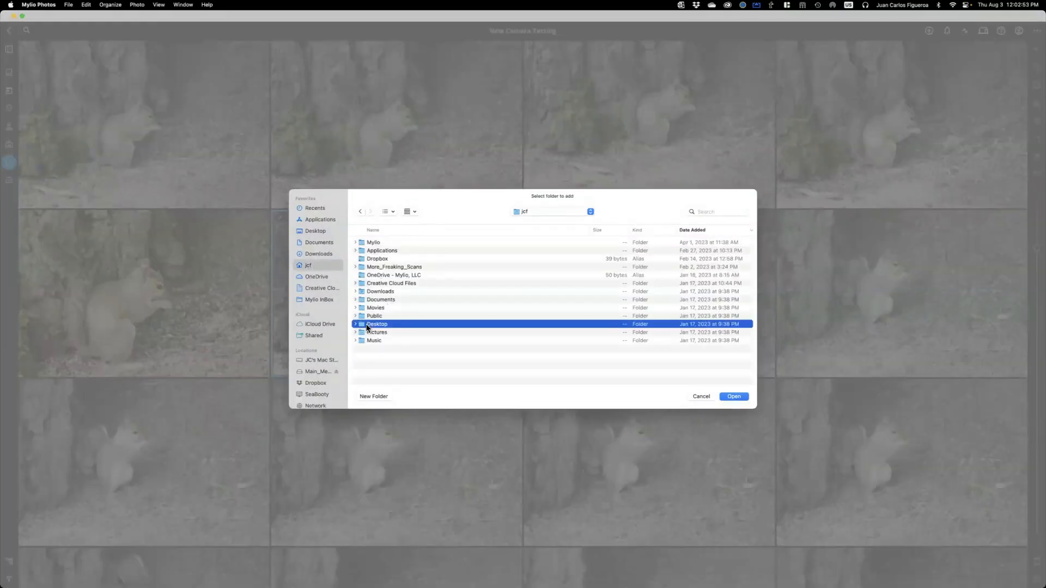
click(356, 324)
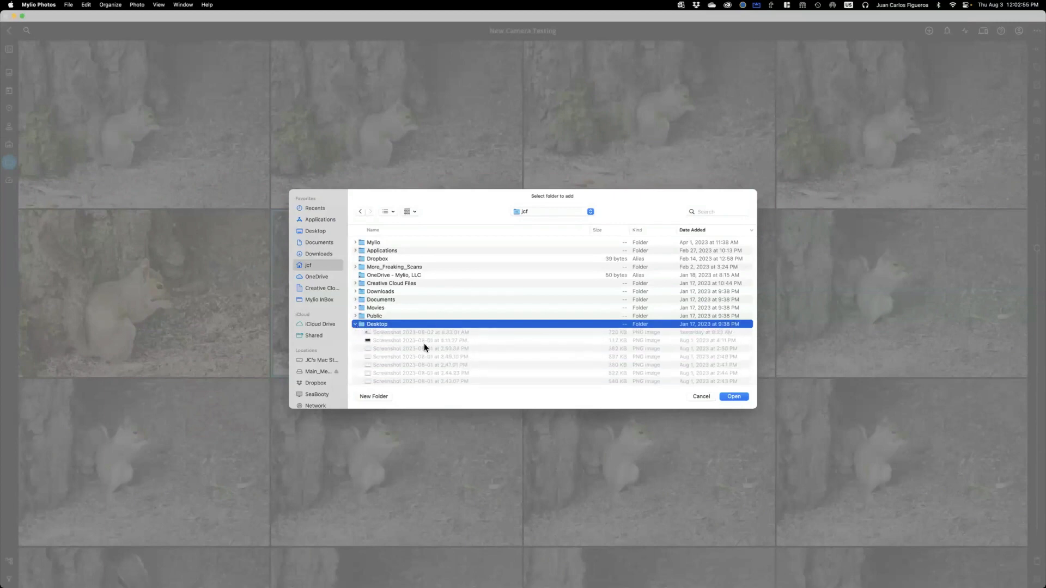
click(701, 397)
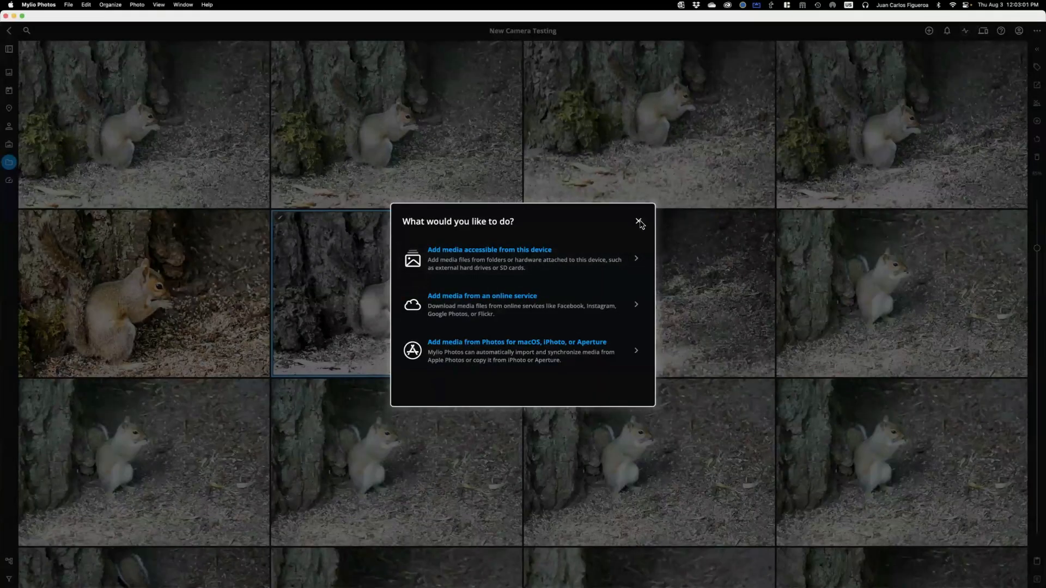
click(639, 222)
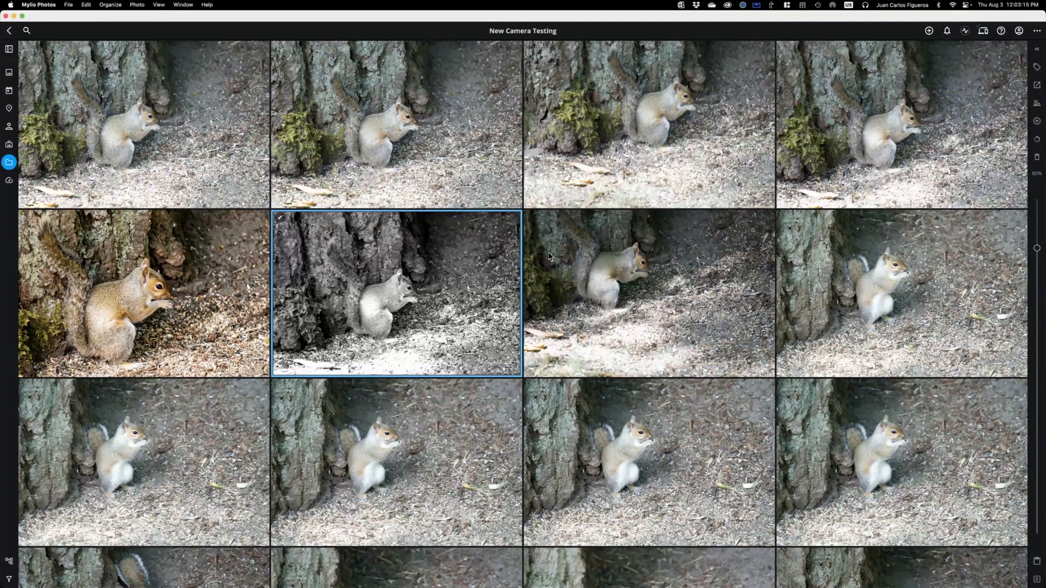
Switch to the Mylio community site in Chrome and view the Webinar Replays and Coffee Break topics
key(super+Tab)
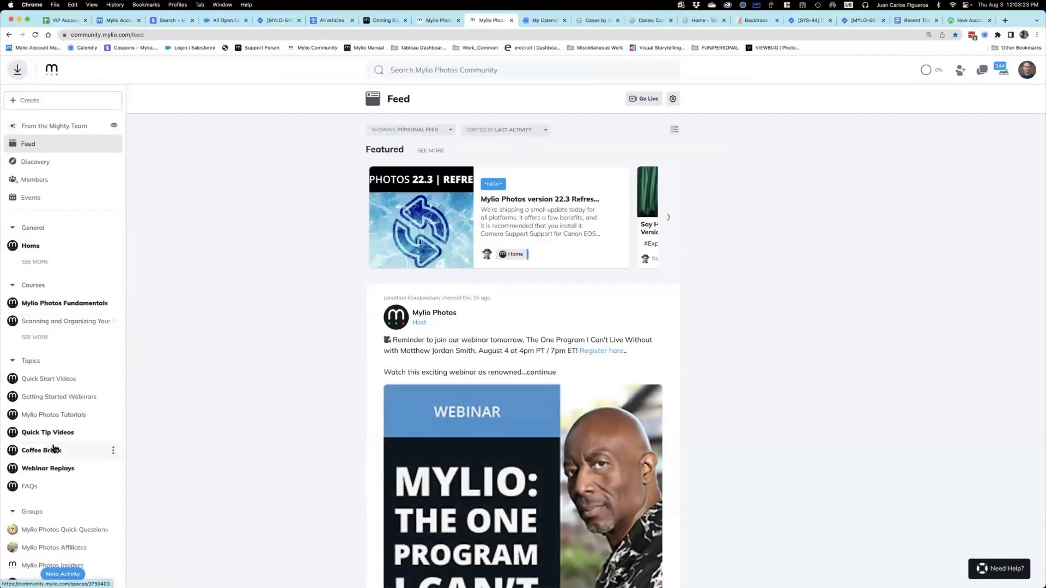
click(64, 467)
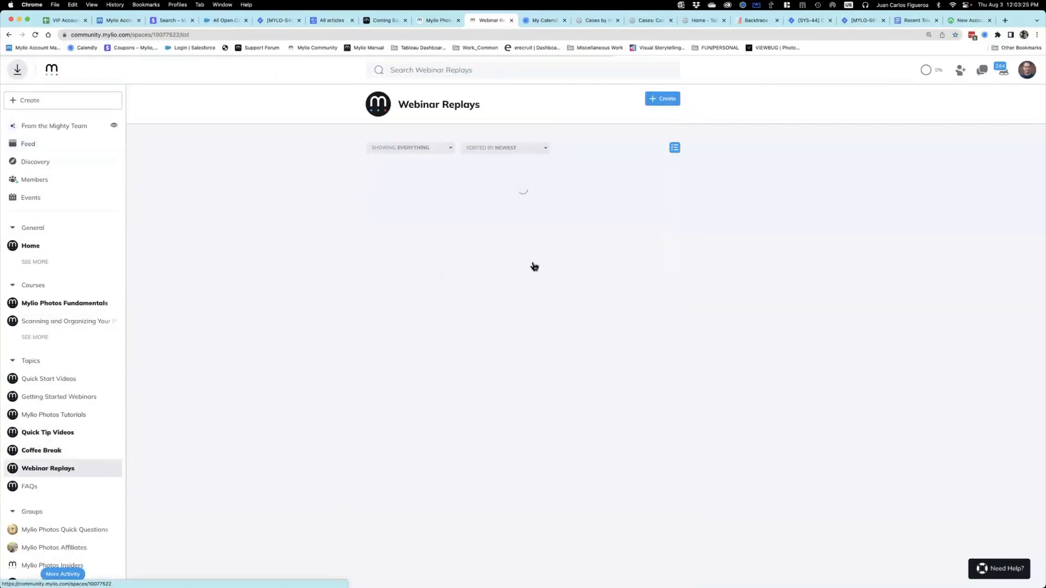
click(38, 451)
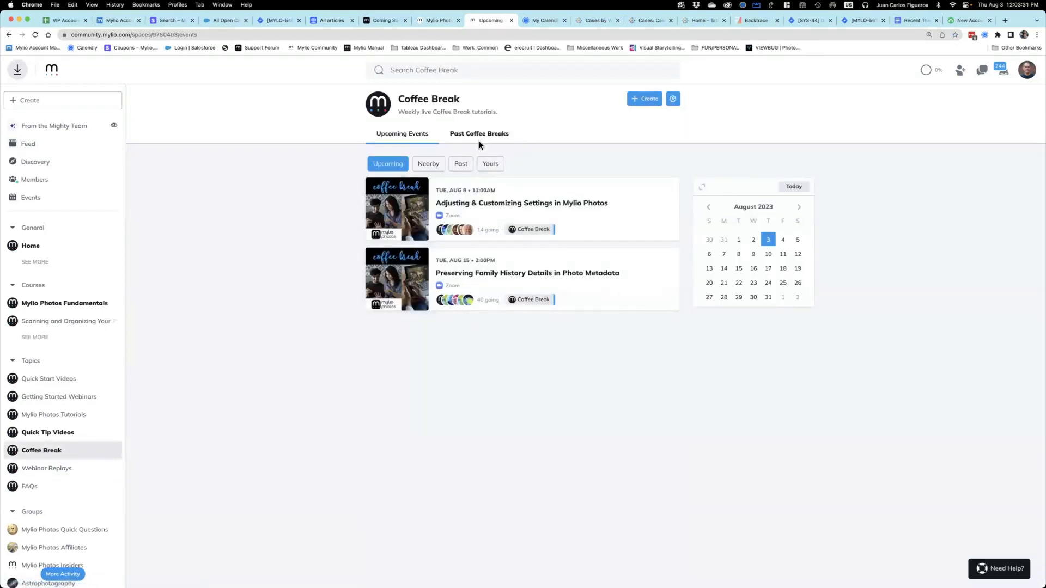
Search the Coffee Break space for "Scanning"
click(454, 69)
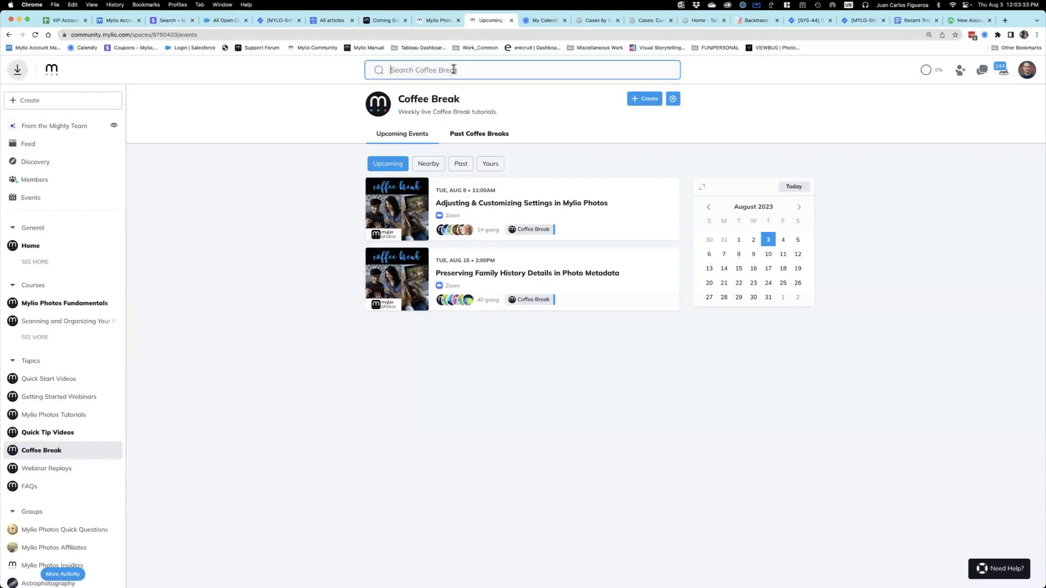
text(Scanning)
key(Return)
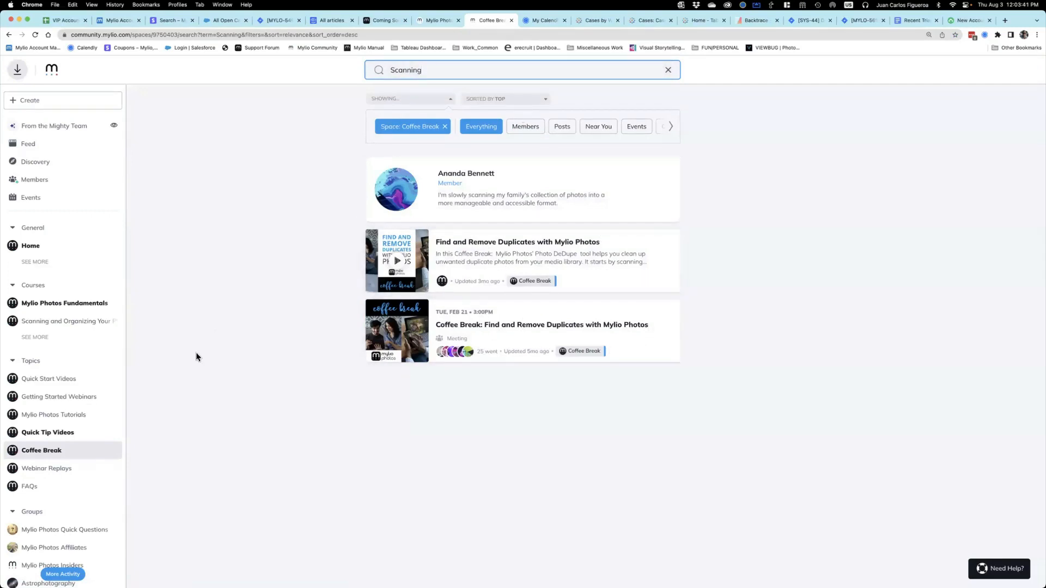
Show the community's courses, open Scanning and Organizing Your Photos and examine its lesson contents
click(37, 287)
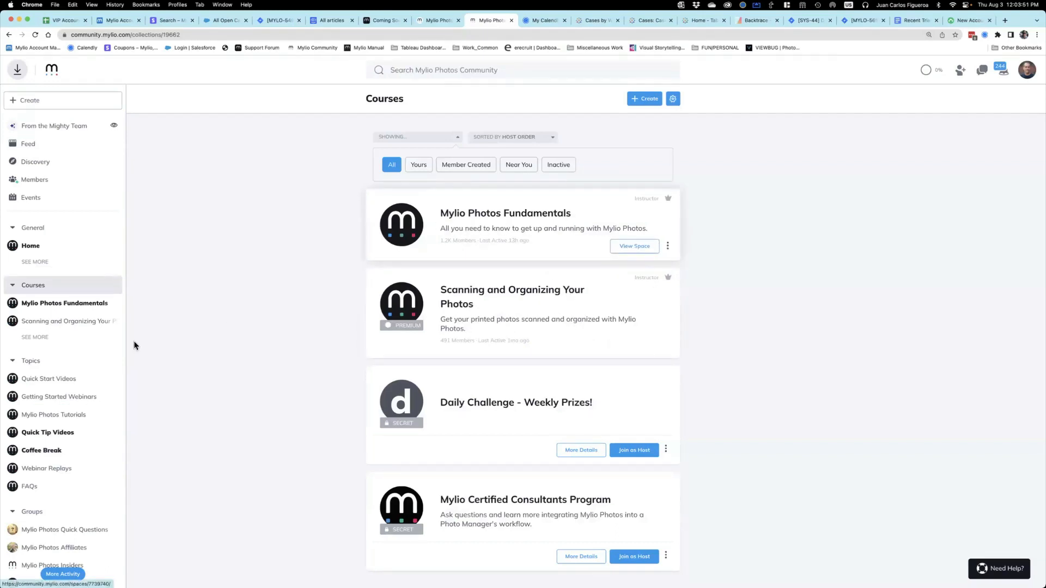
click(82, 321)
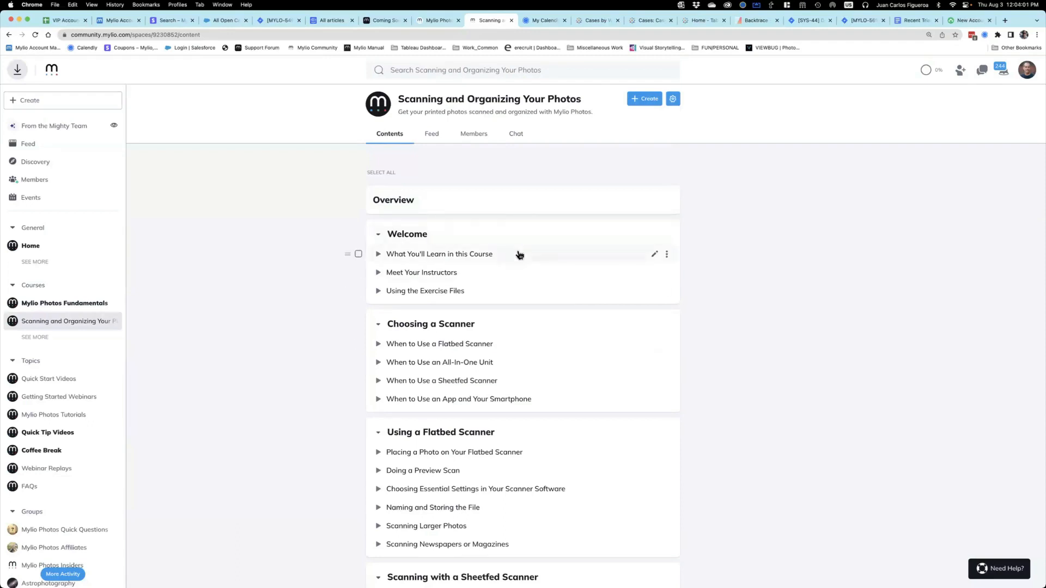
scroll(517, 370, down, 2)
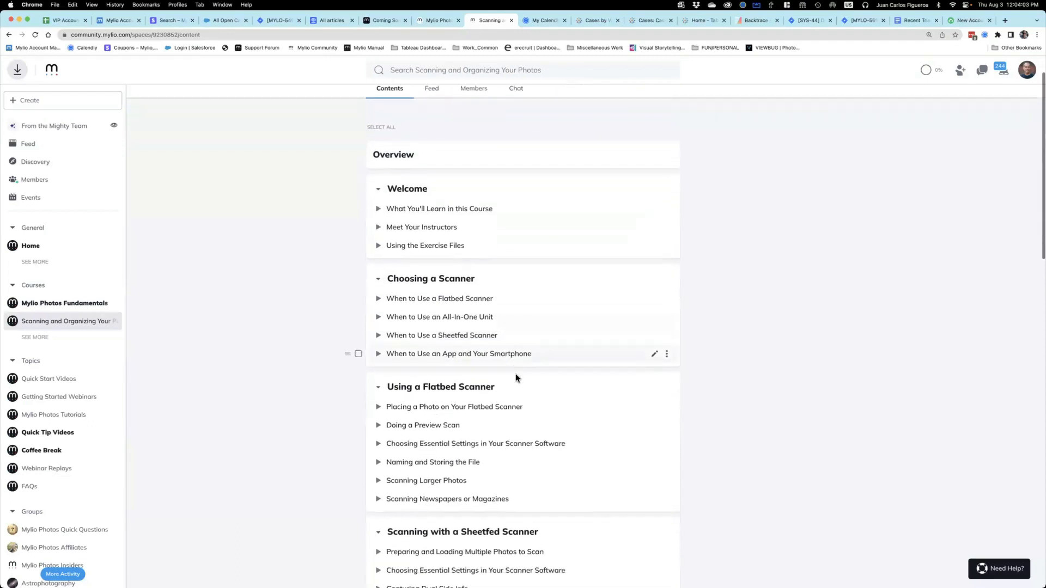
scroll(515, 374, down, 6)
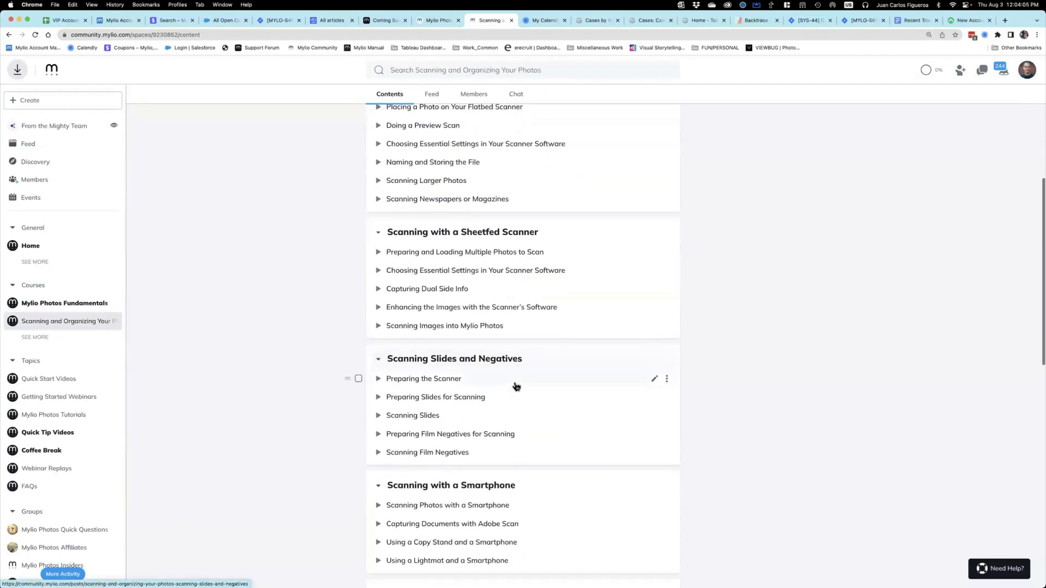
scroll(517, 386, down, 1)
scroll(516, 384, up, 4)
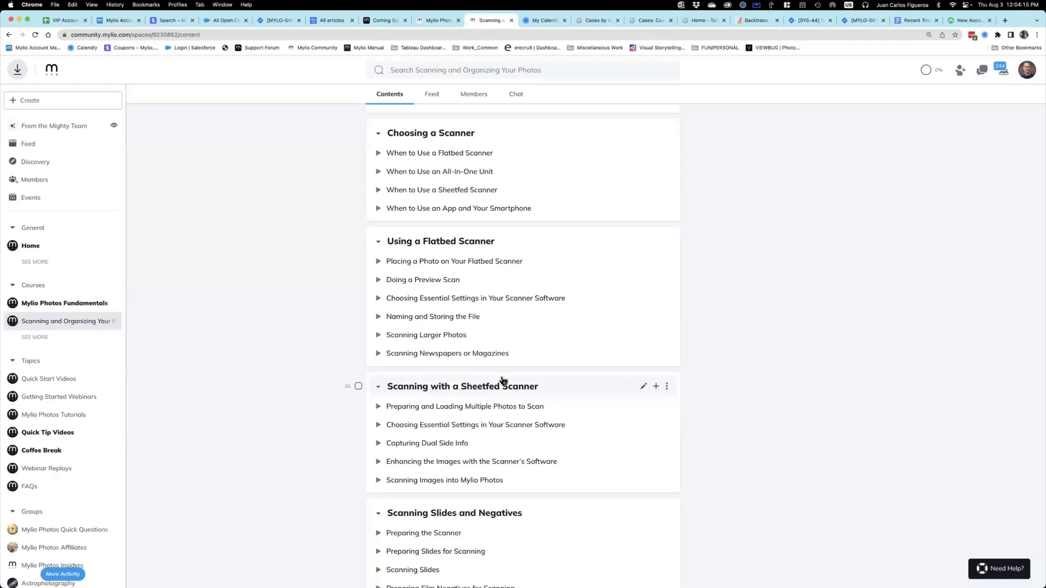
scroll(504, 381, up, 5)
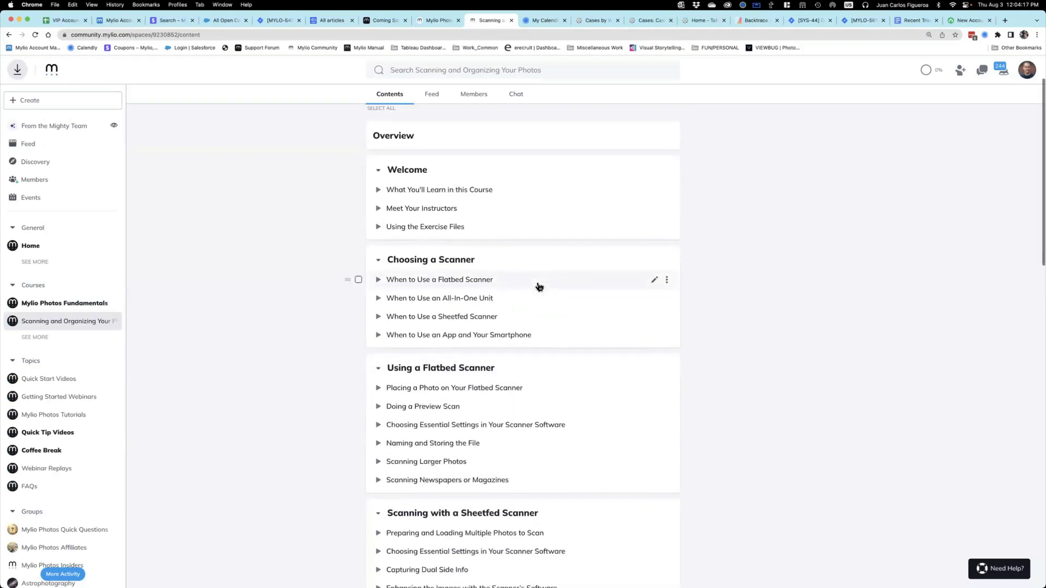
scroll(539, 286, down, 4)
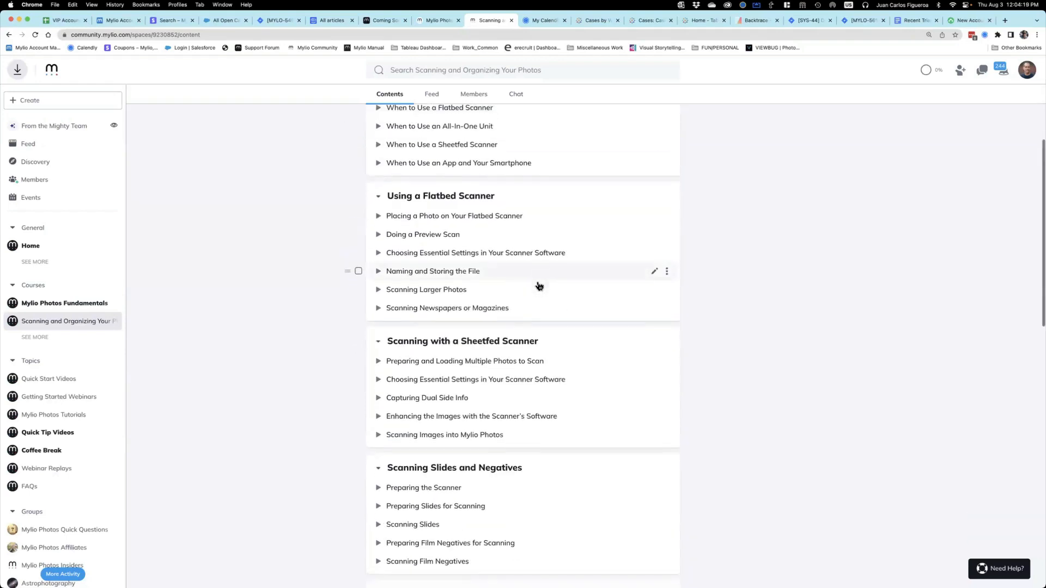
scroll(539, 286, down, 3)
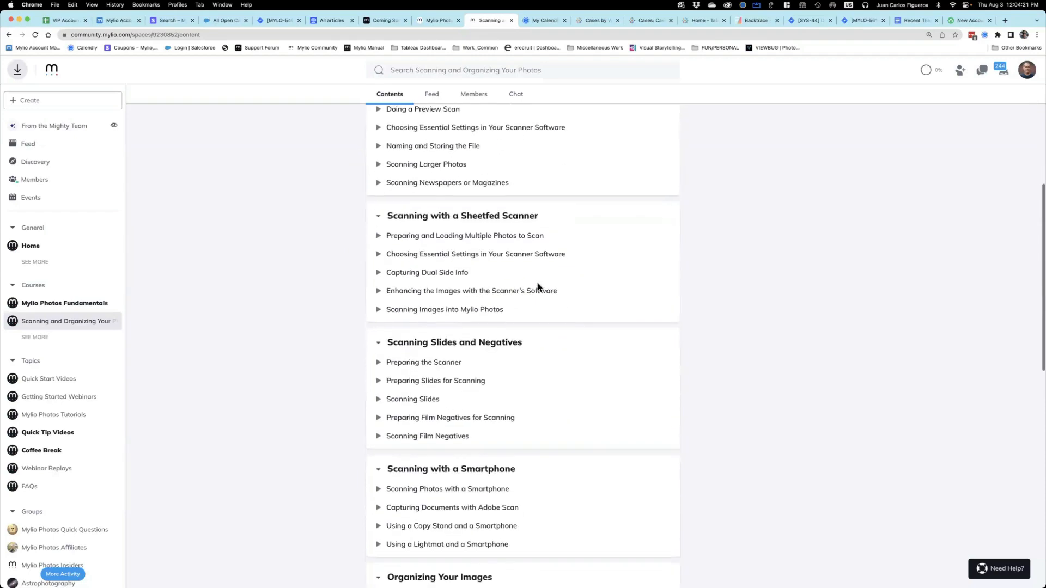
scroll(539, 290, up, 5)
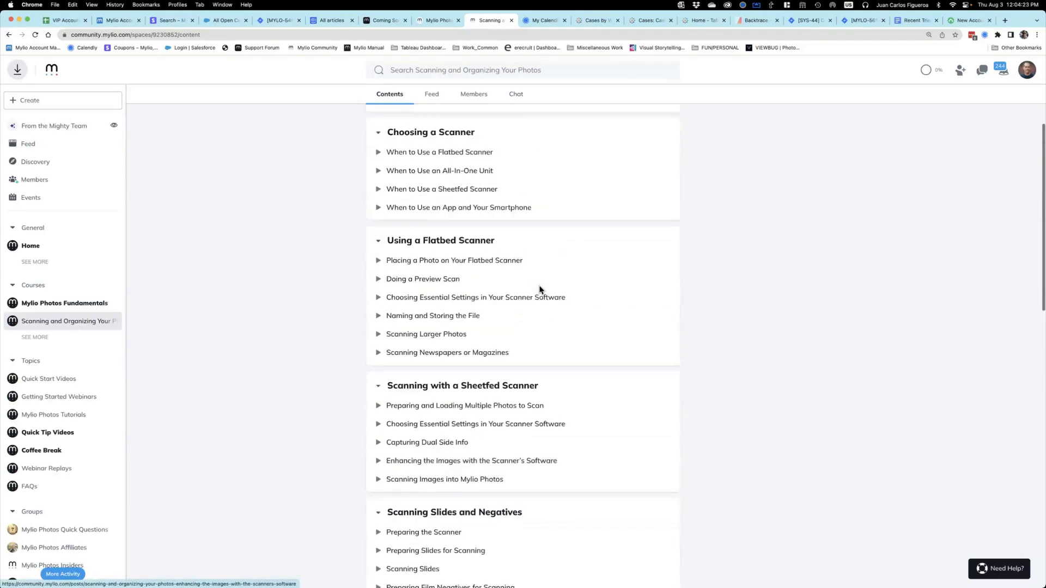
scroll(539, 289, up, 4)
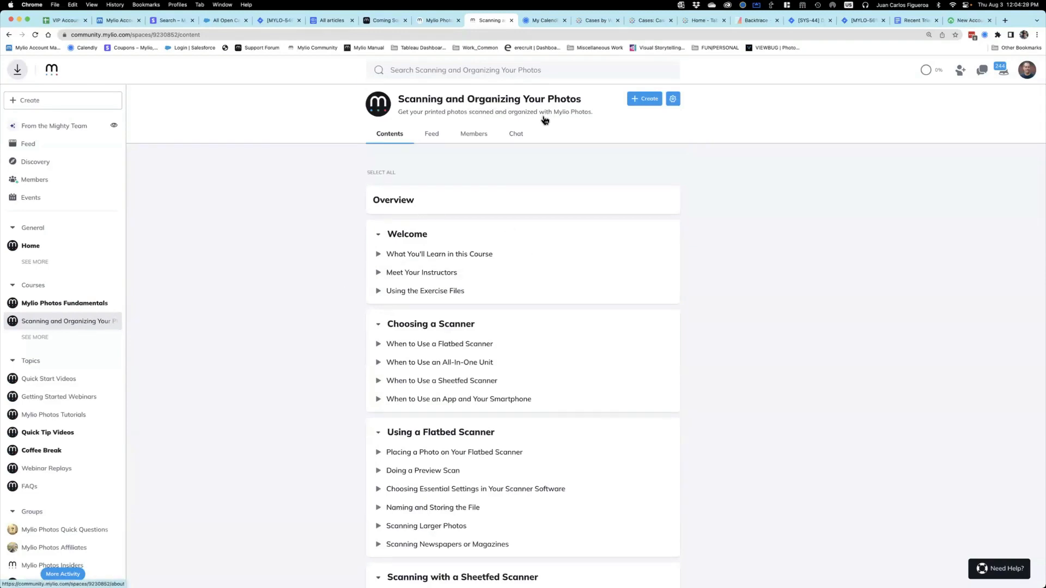
Switch back to Mylio Photos and open the calendar view of the library
key(super+Tab)
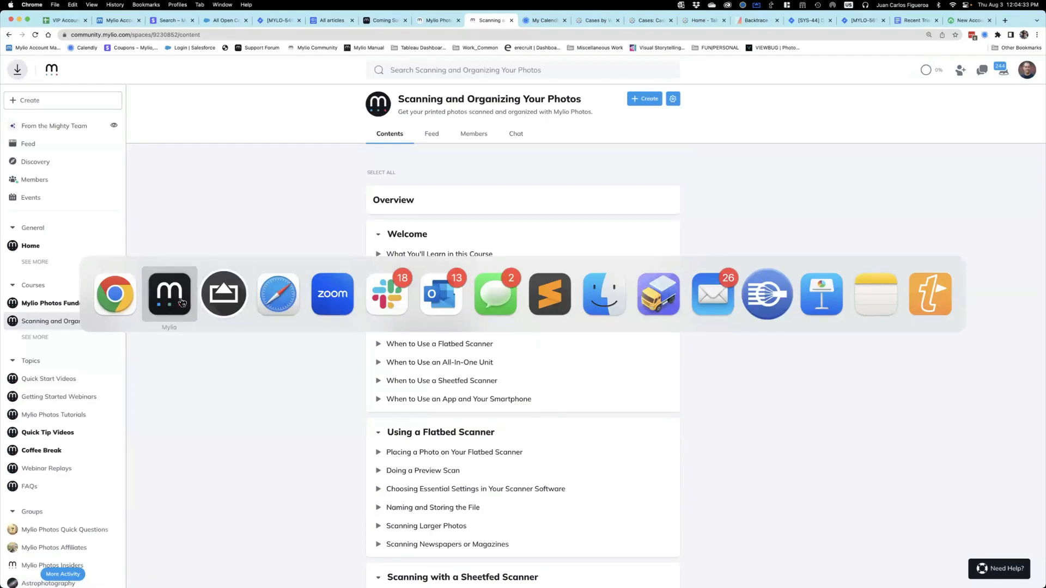
click(182, 303)
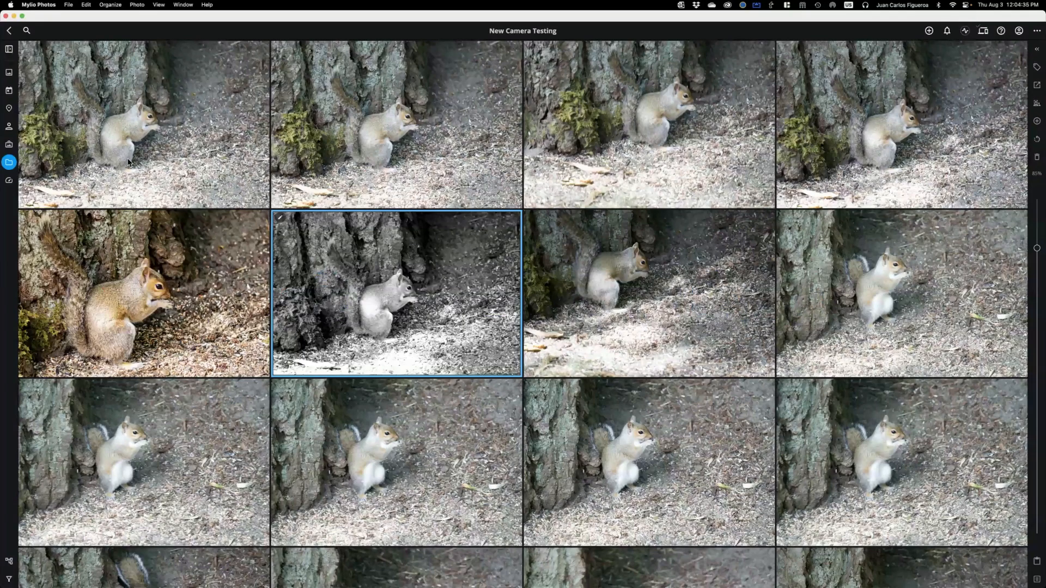
click(9, 91)
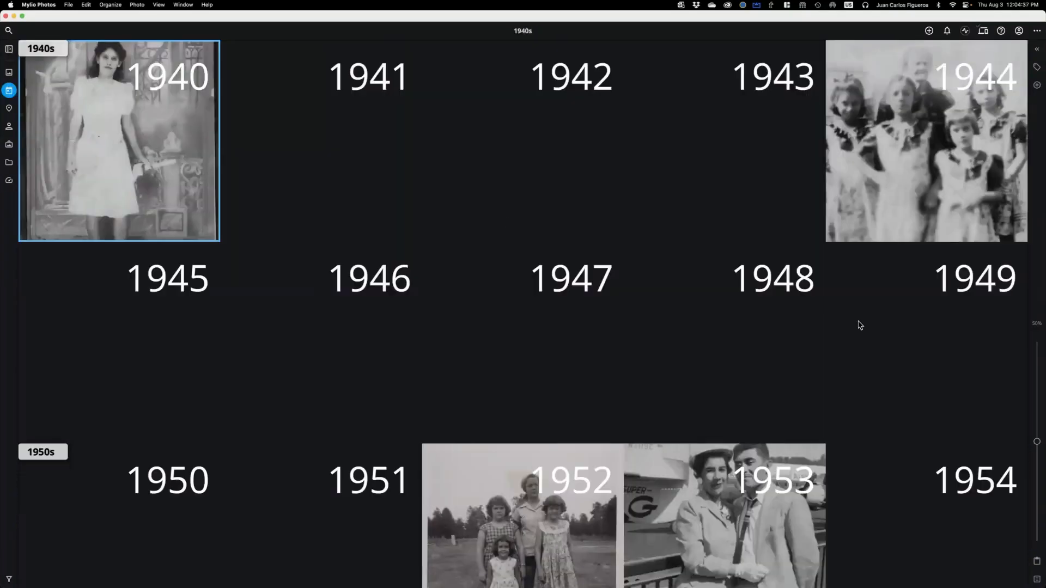